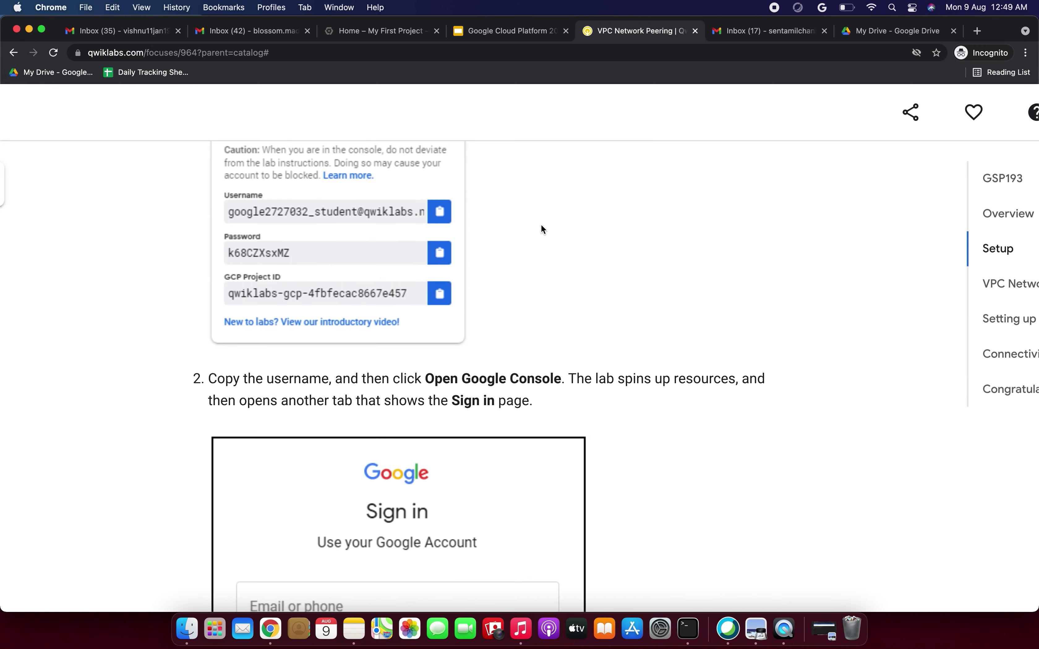
Step: Read the lab's setup section and the VPC Network Peering instructions on creating a custom network in the projects
scroll(541, 228, down, 20)
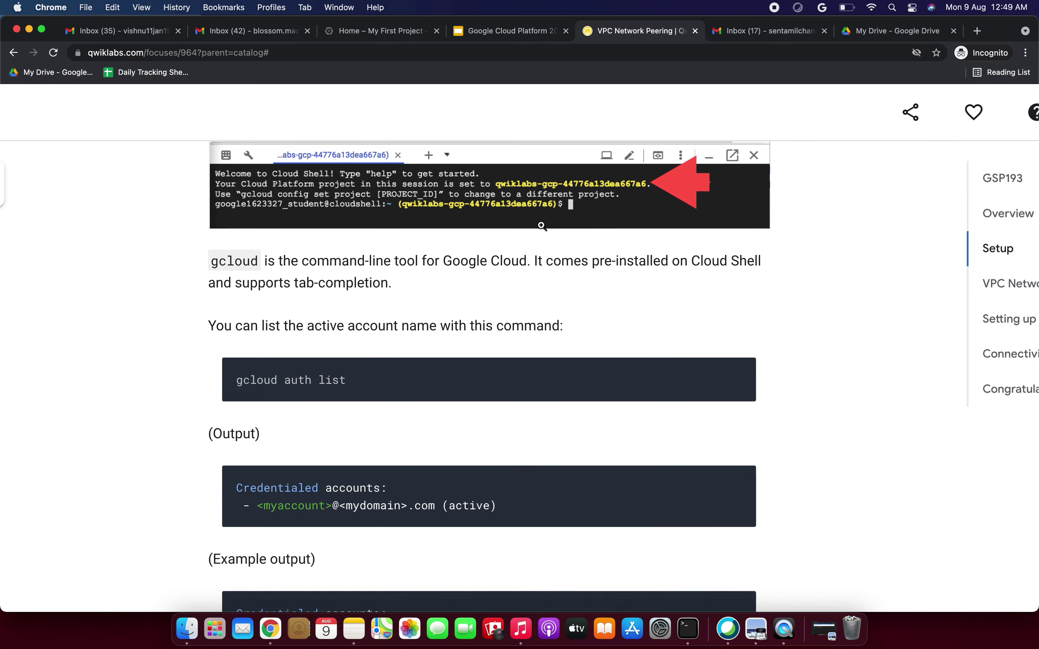
scroll(541, 225, down, 2)
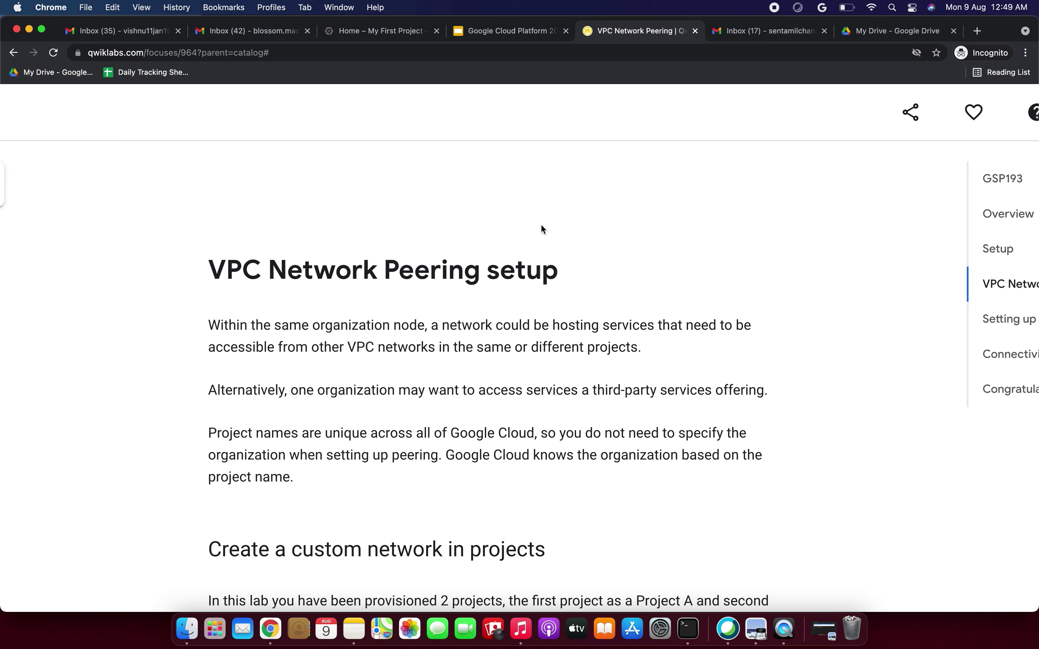
scroll(540, 225, down, 7)
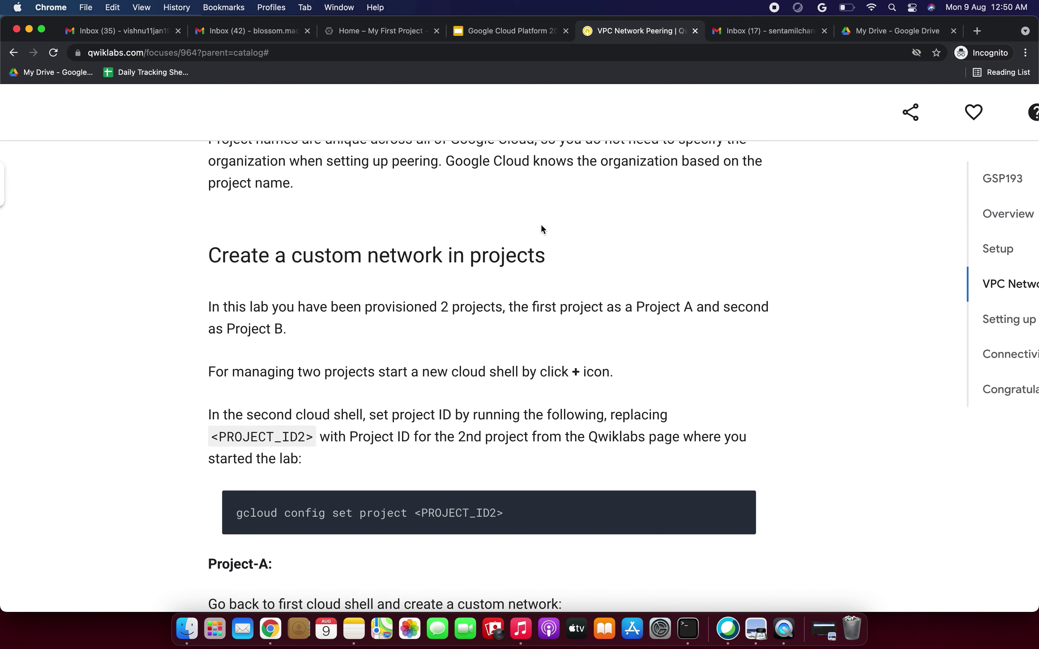
drag(611, 31, 472, 29)
Step: Switch to the Google Cloud Platform console and view the list of existing projects
click(406, 31)
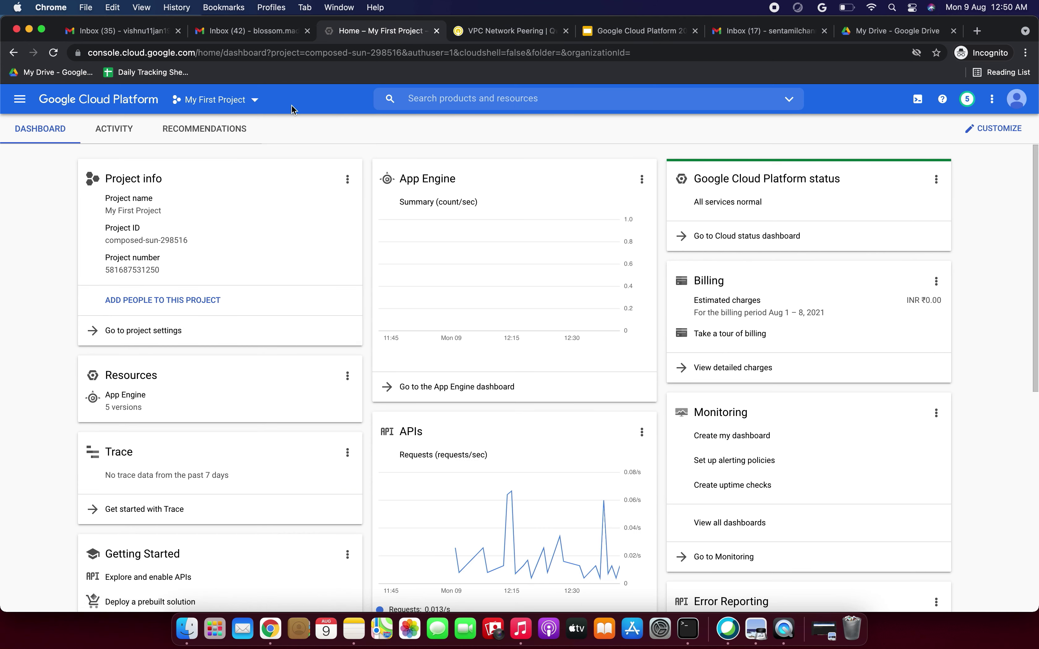
click(255, 101)
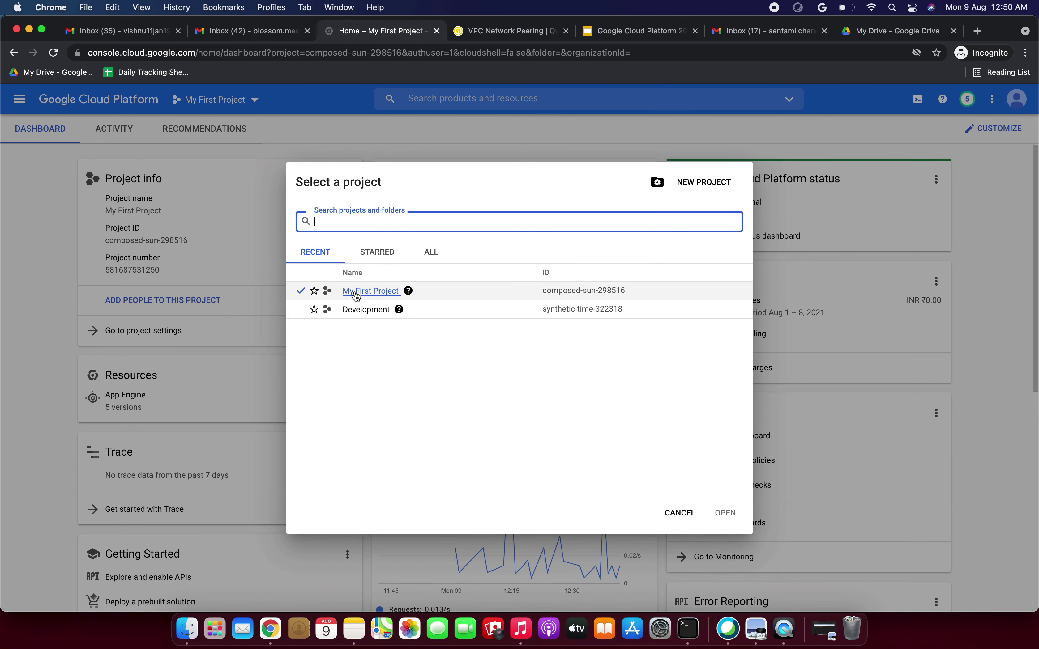
click(678, 514)
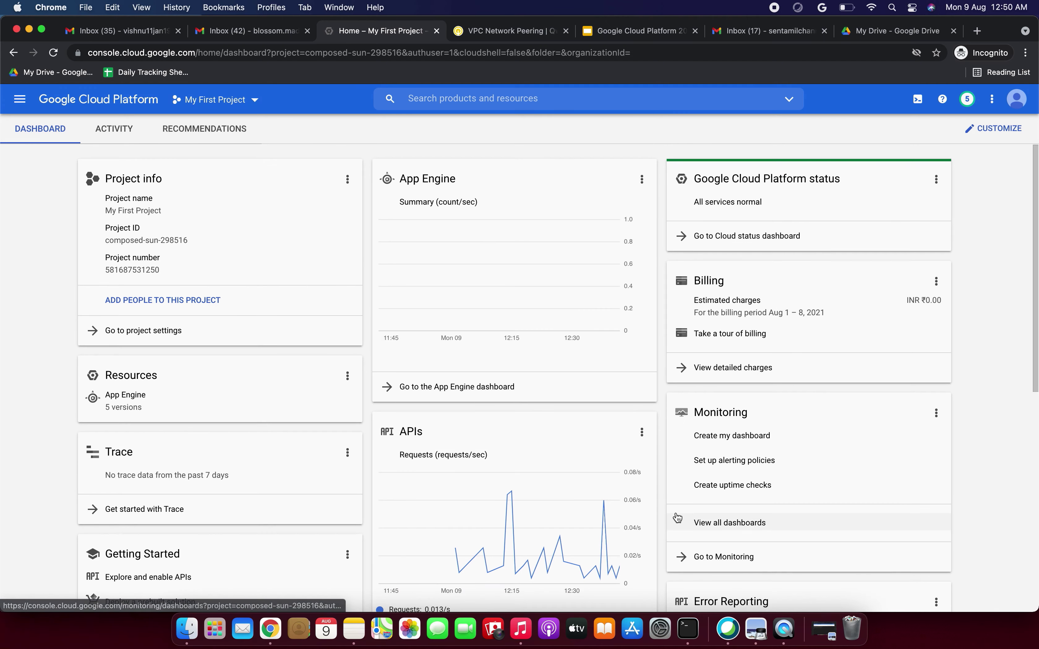
Step: Create a new project with the suggested name My Project 83968 and no organization
click(257, 100)
click(687, 185)
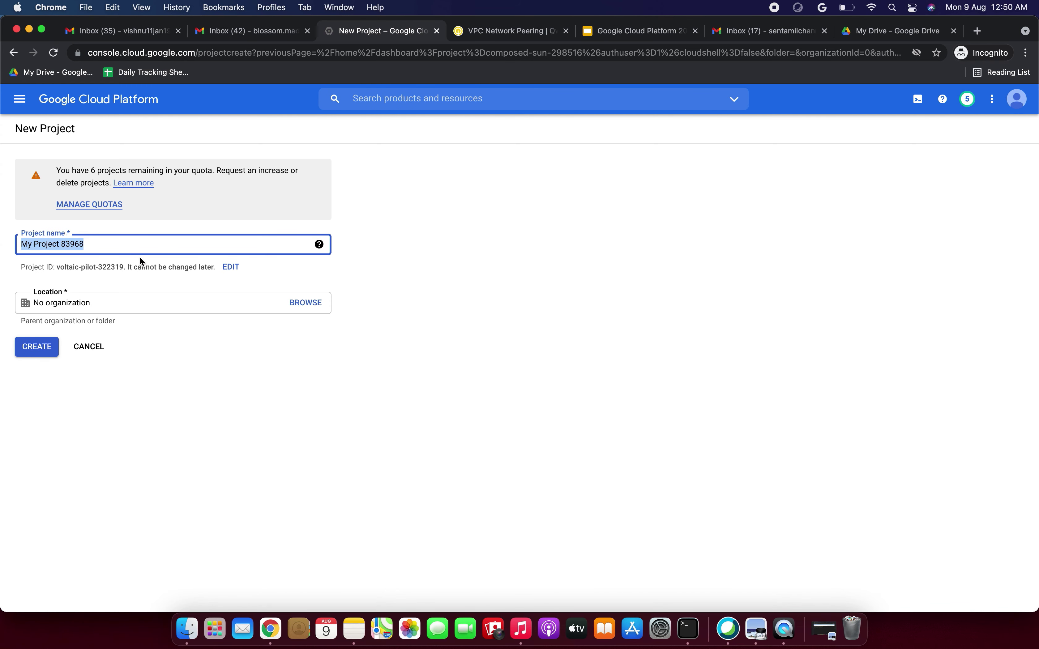
double_click(104, 248)
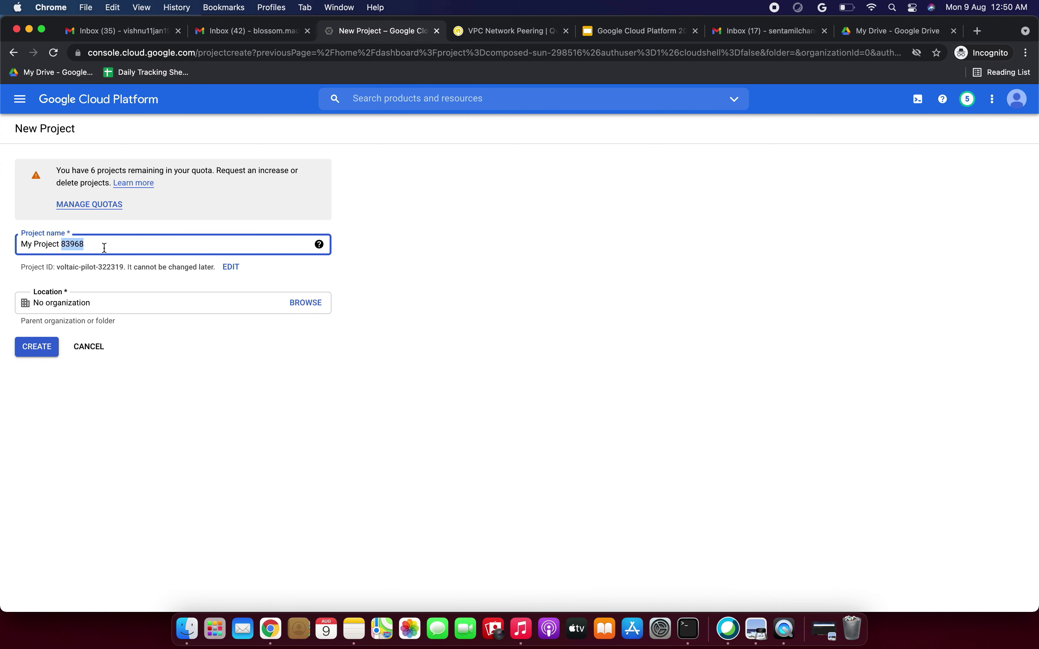
click(47, 351)
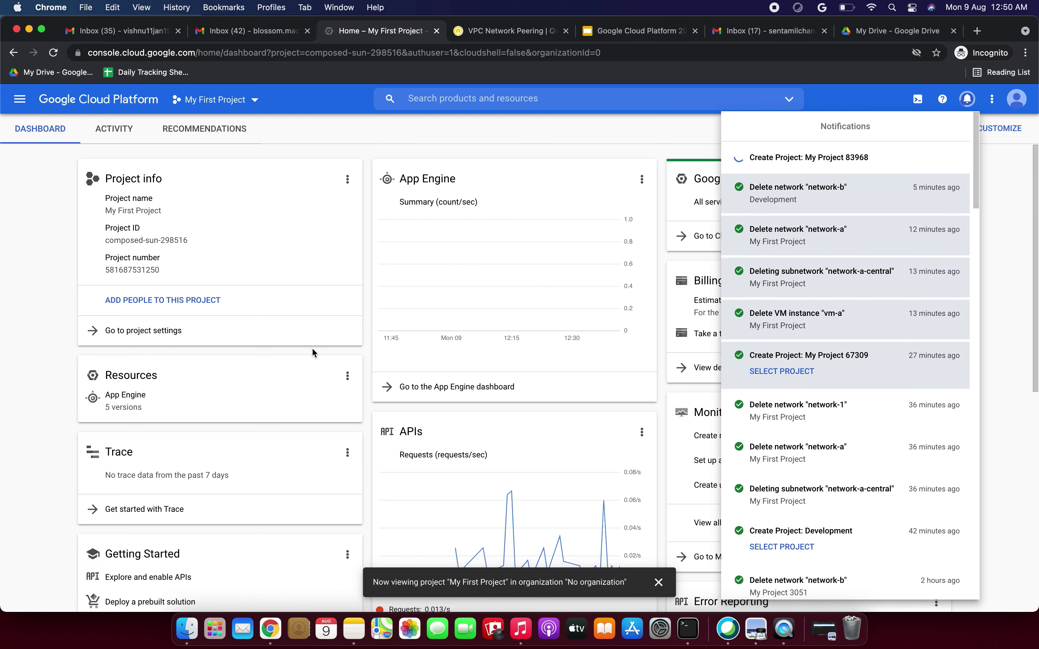
Step: Check the project list for the newly created project
click(254, 102)
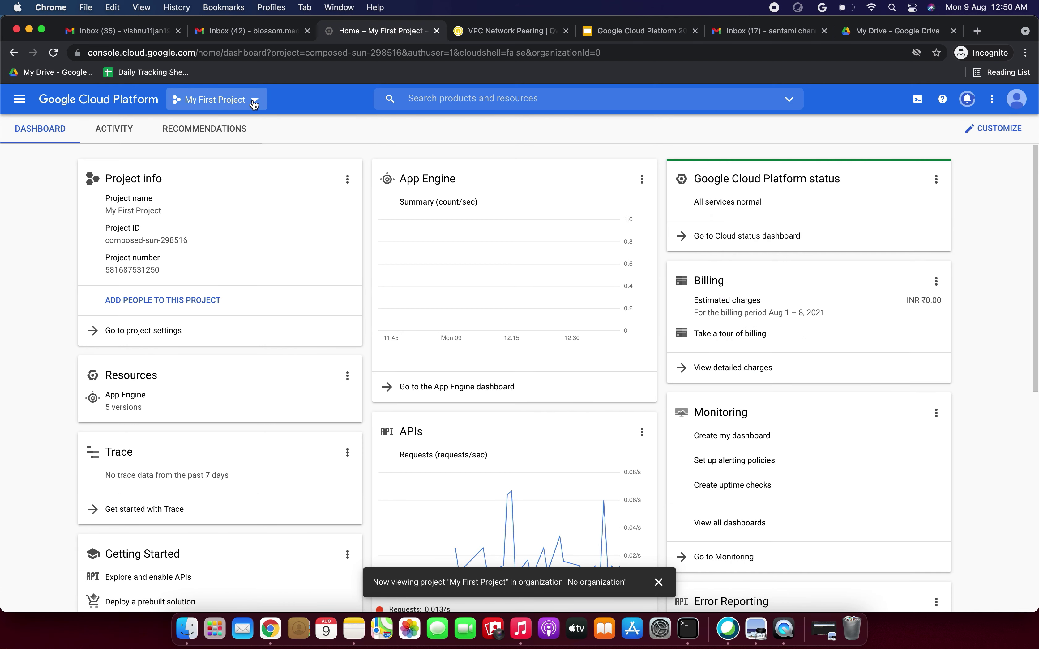
click(255, 103)
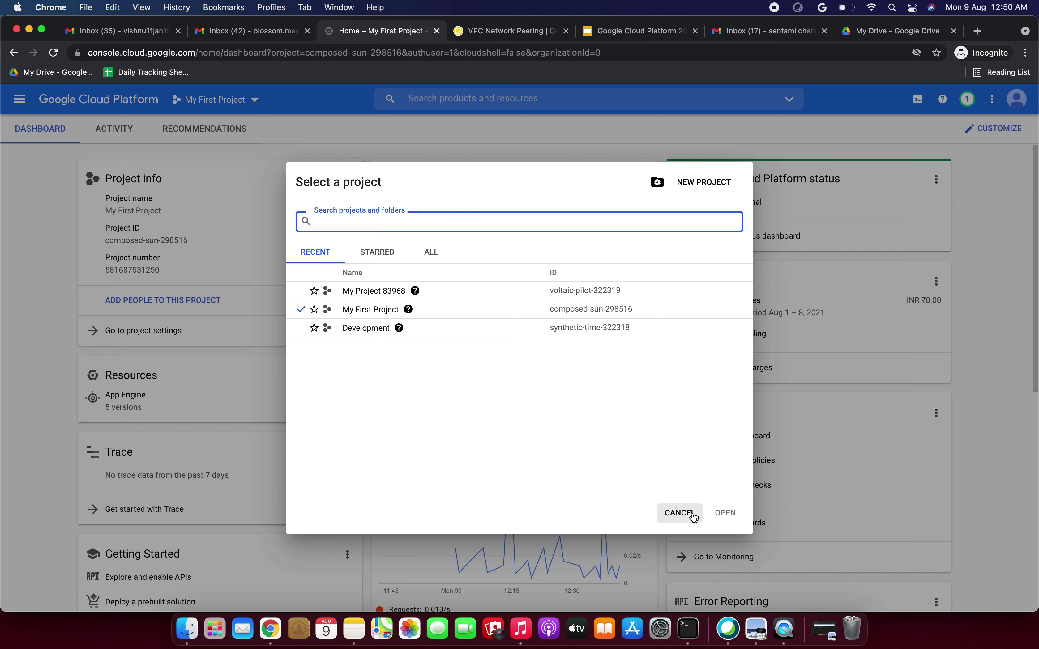
click(678, 513)
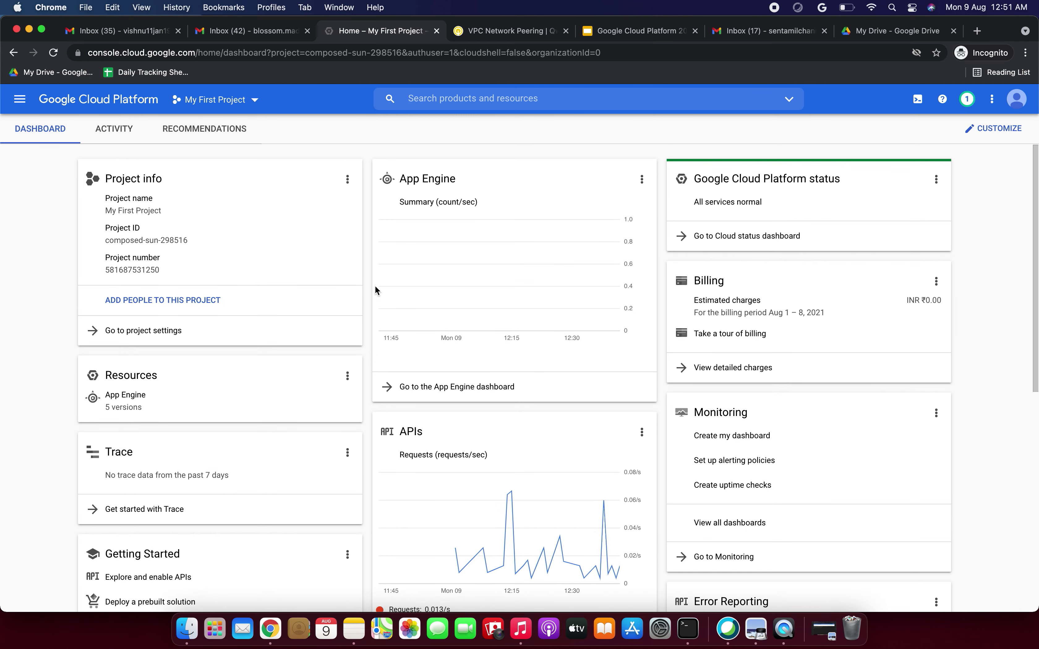
Step: Open the Manage Resources page of IAM & Admin
click(20, 99)
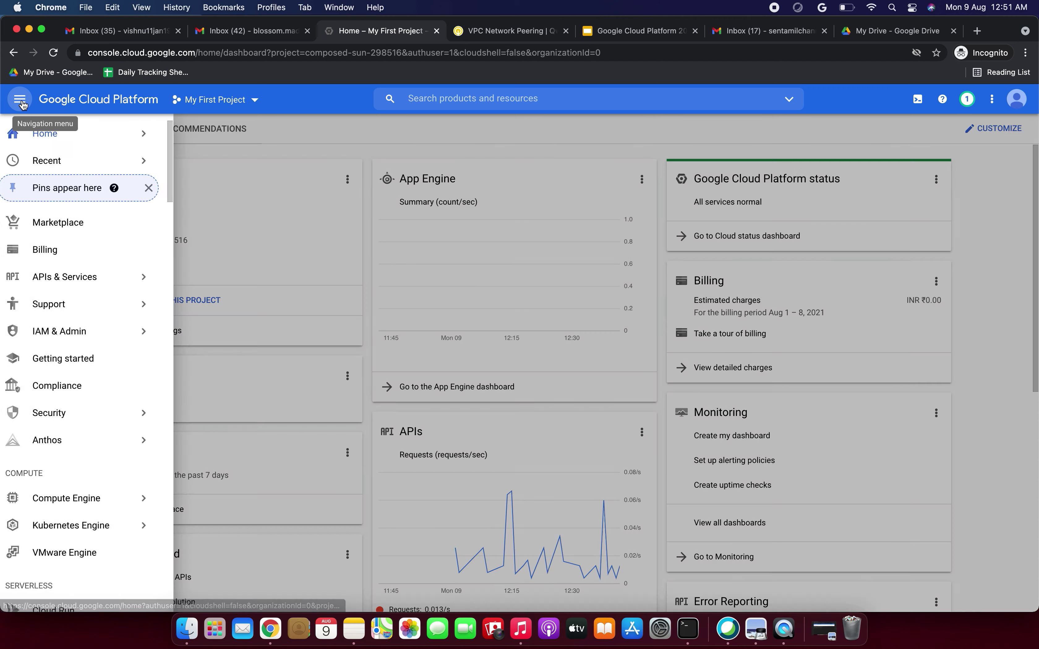
mouse_move(70, 337)
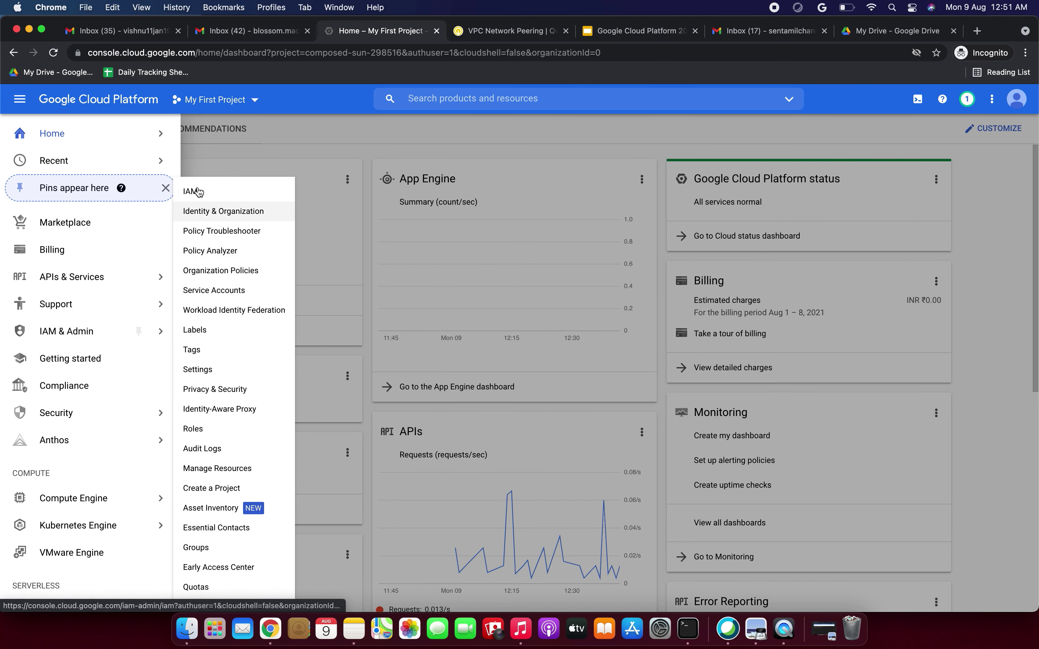
click(219, 470)
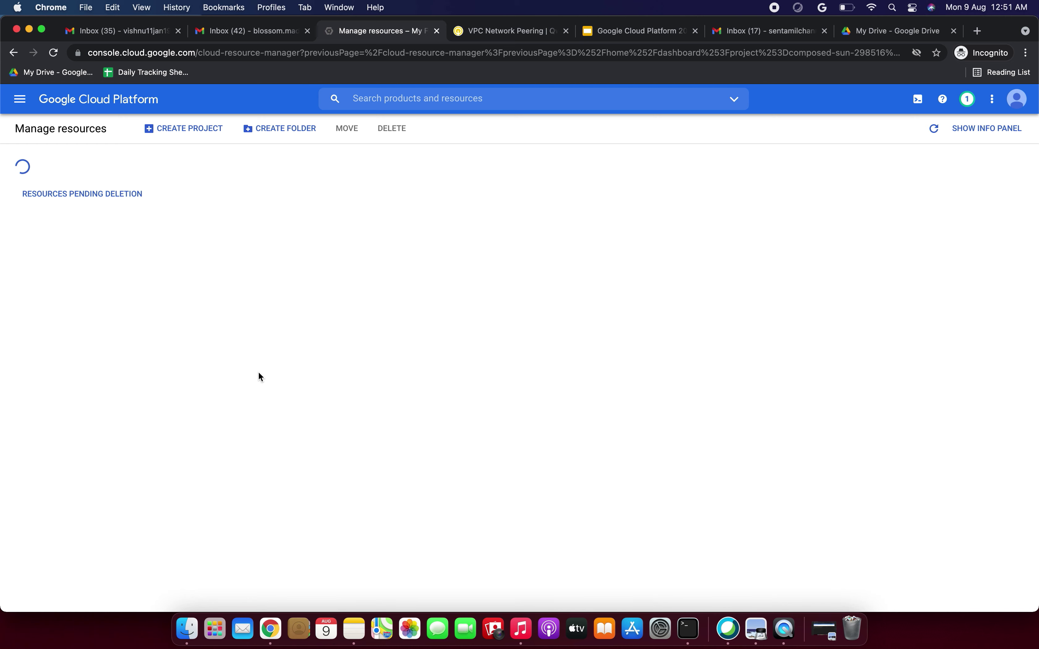
Step: Review the lab's instruction for setting the second project ID with gcloud config set project
click(505, 34)
scroll(461, 318, up, 2)
scroll(461, 318, down, 3)
scroll(460, 316, down, 2)
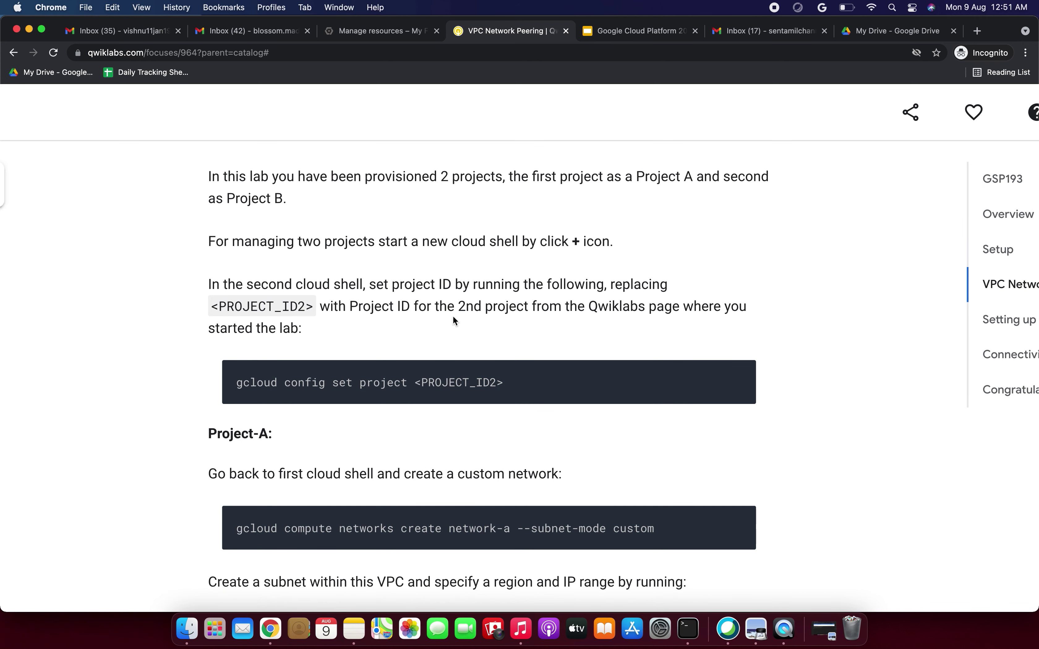
drag(250, 382, 474, 382)
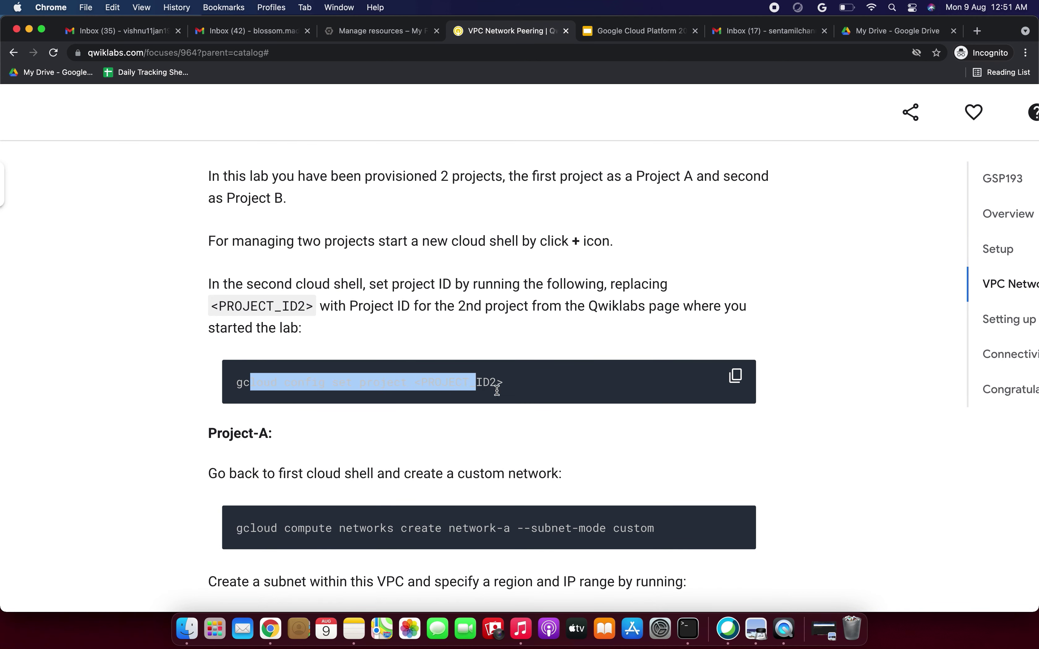
click(504, 439)
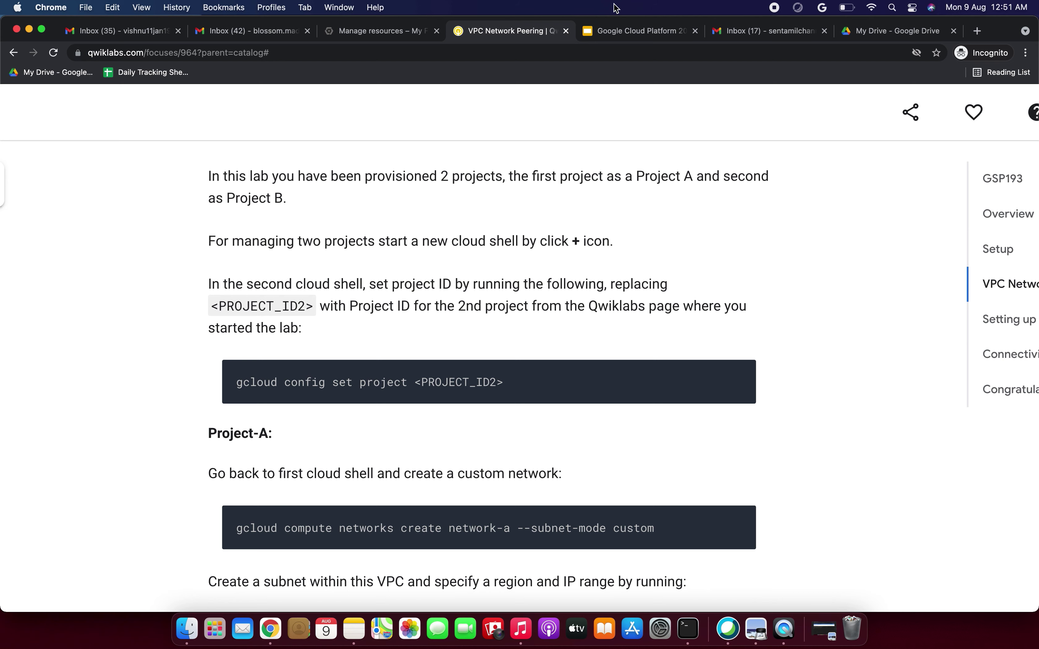
Step: Reload the Manage resources page in the cloud console and inspect the projects pending deletion
click(381, 31)
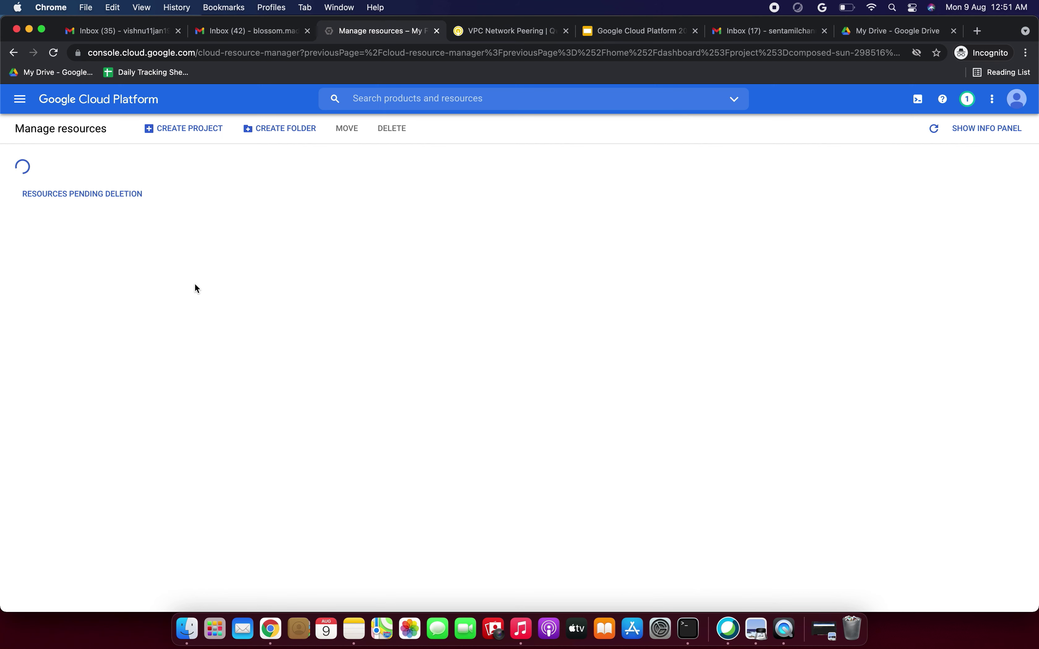
click(52, 59)
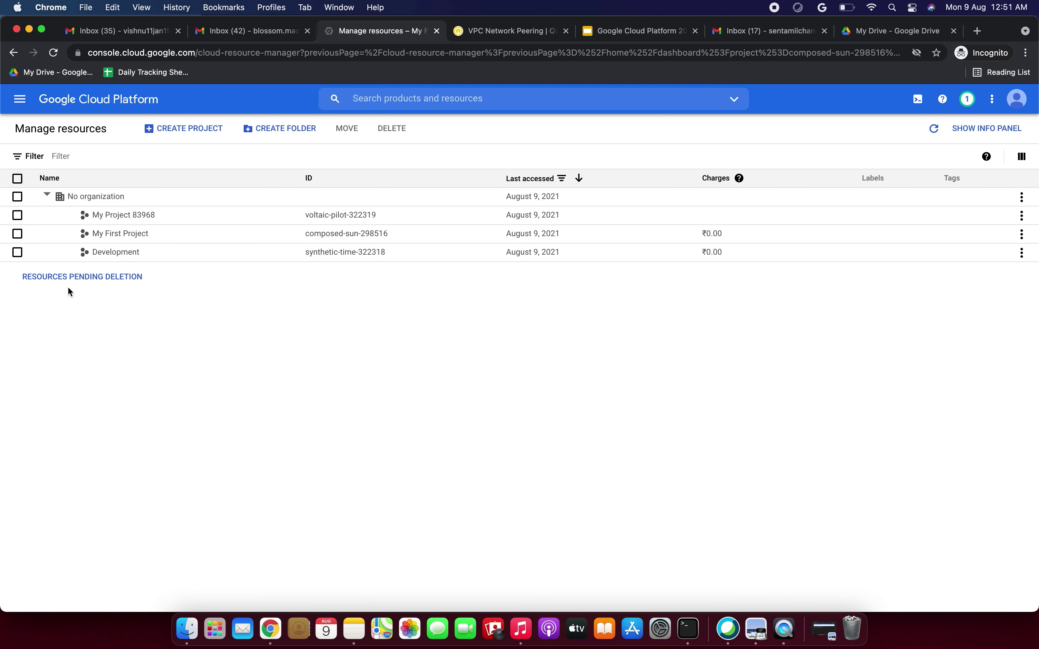
click(94, 277)
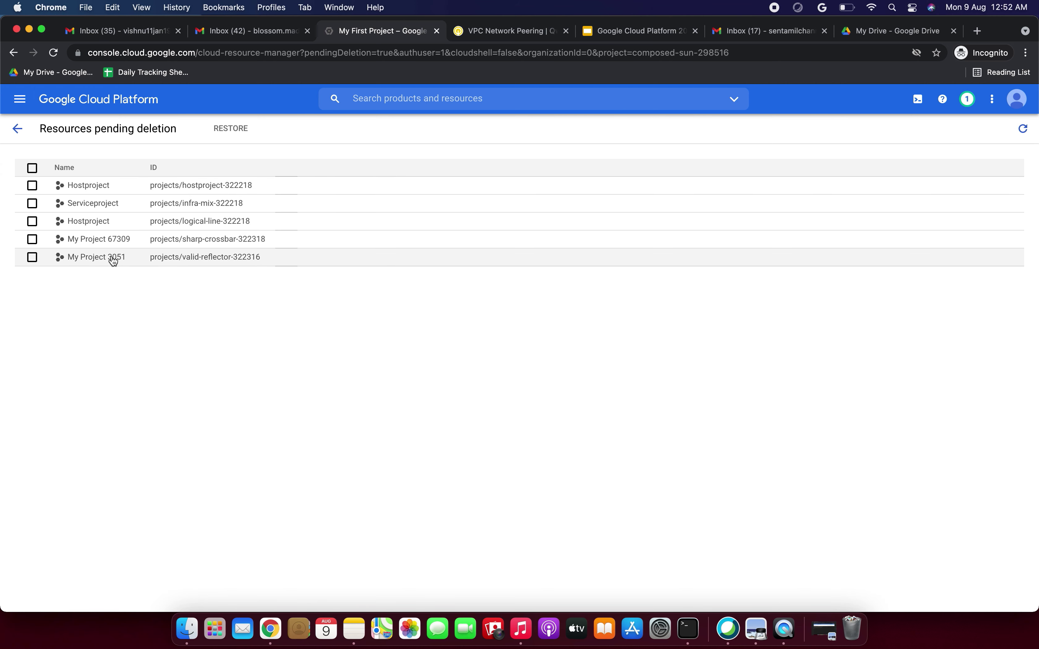
click(18, 128)
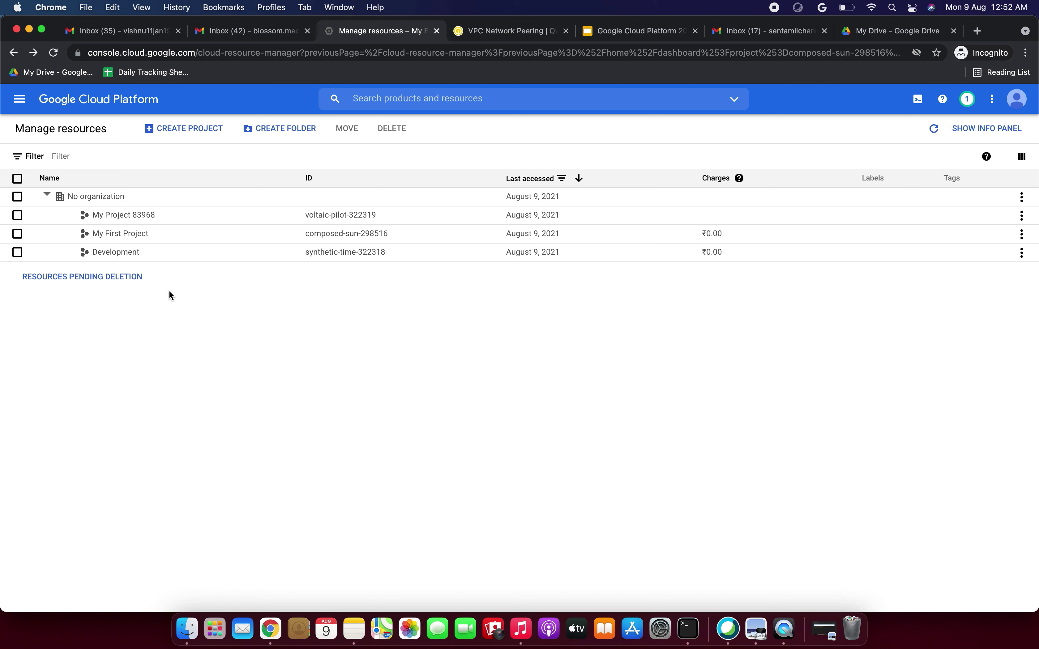
click(113, 282)
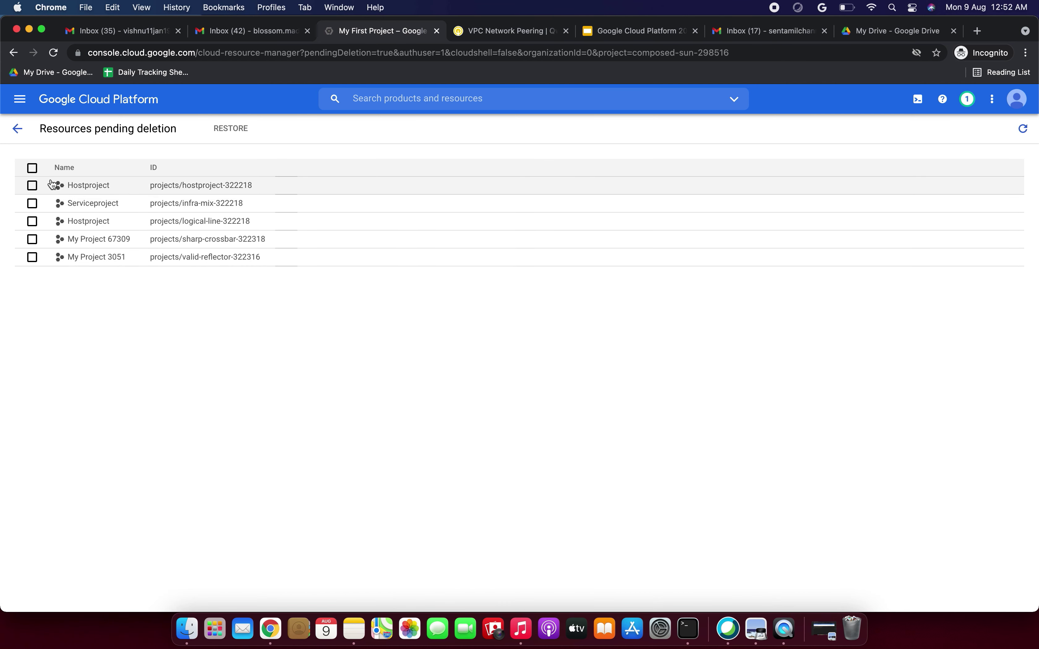
click(18, 129)
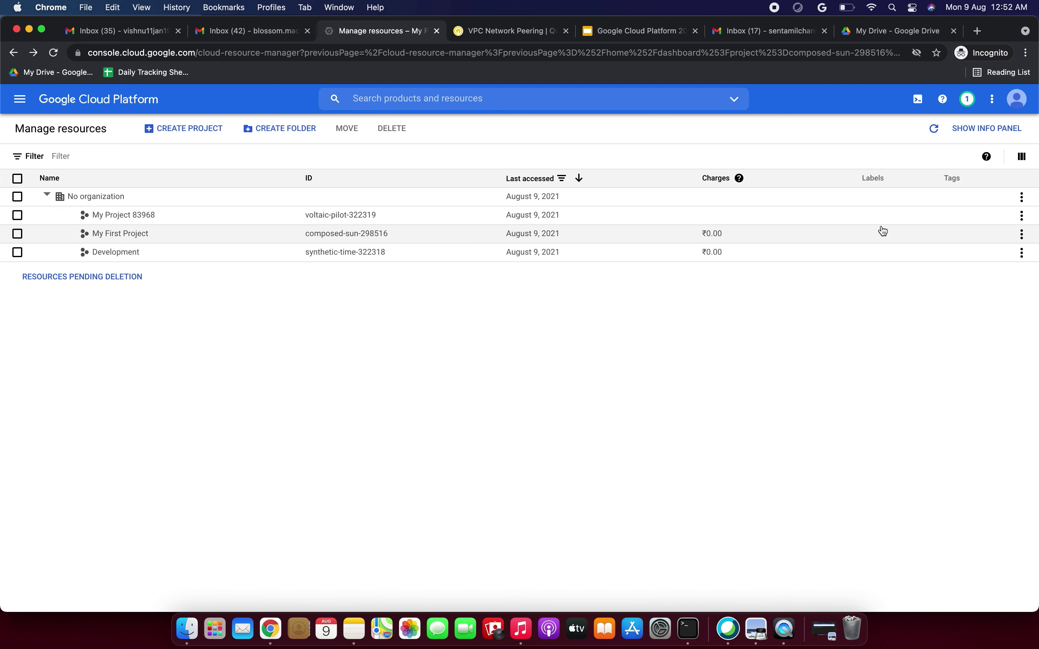
Step: Try to link My Billing Account to My Project 83968, read the resulting message and close the billing dialogs
click(1022, 216)
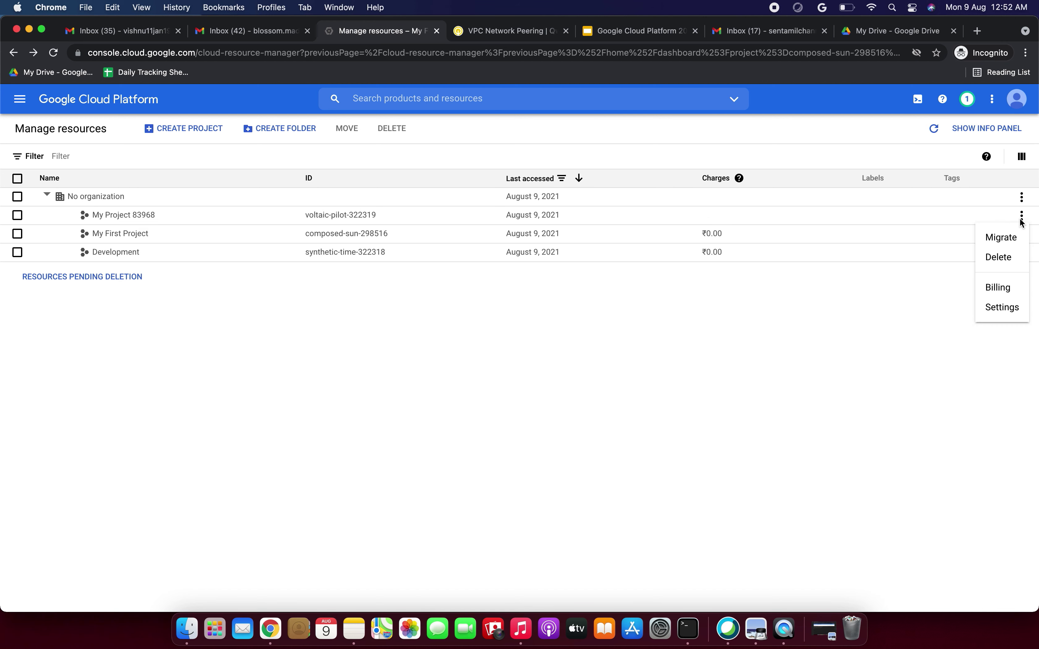
click(1007, 289)
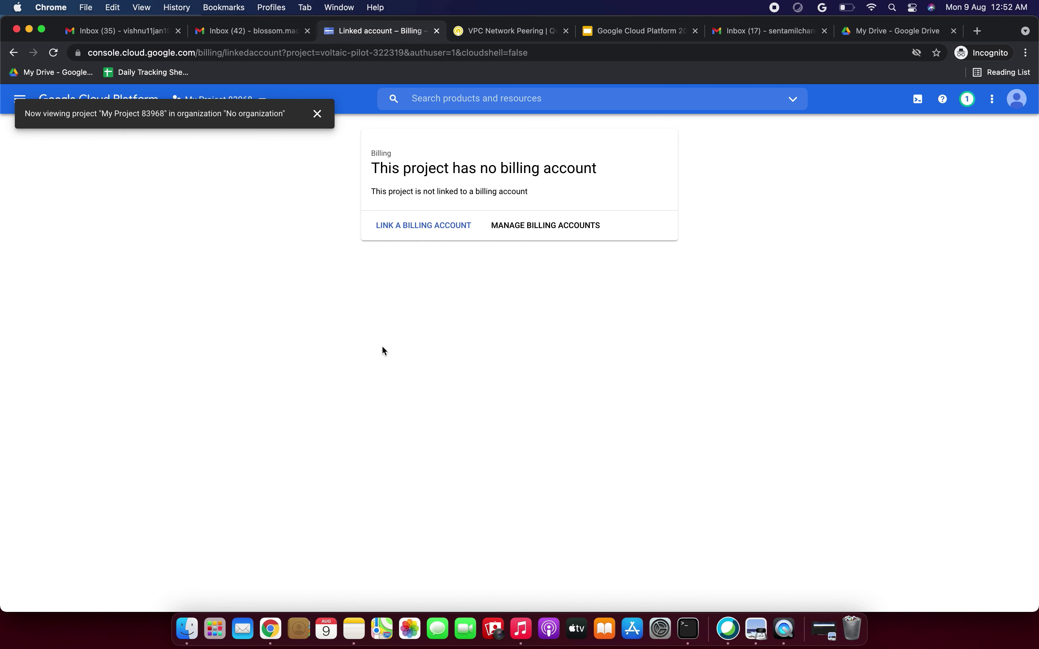
click(438, 232)
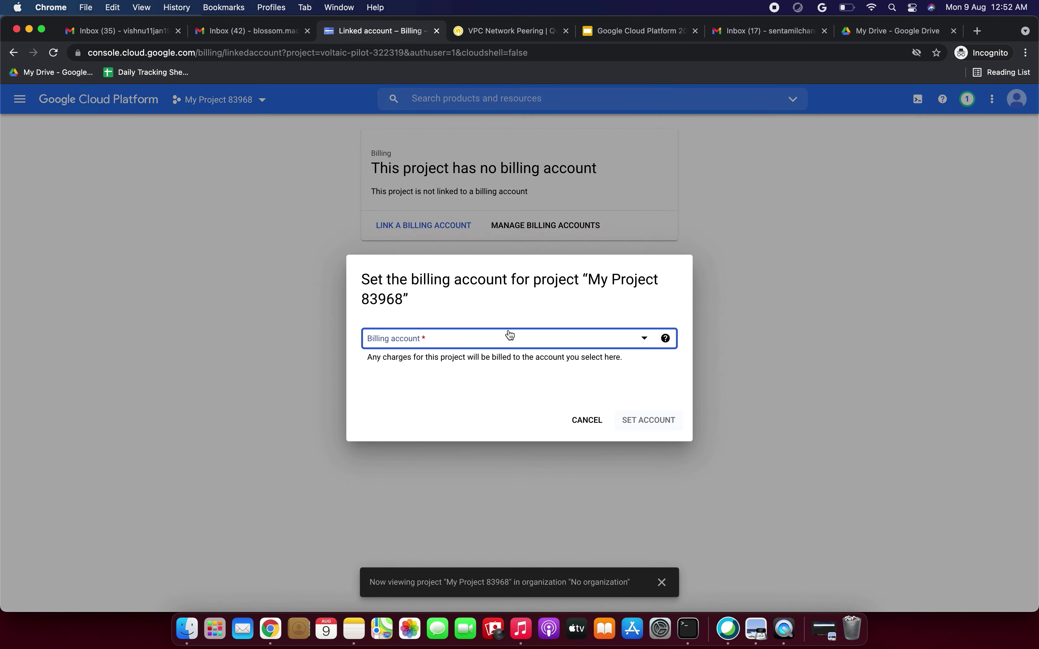
click(524, 340)
click(515, 399)
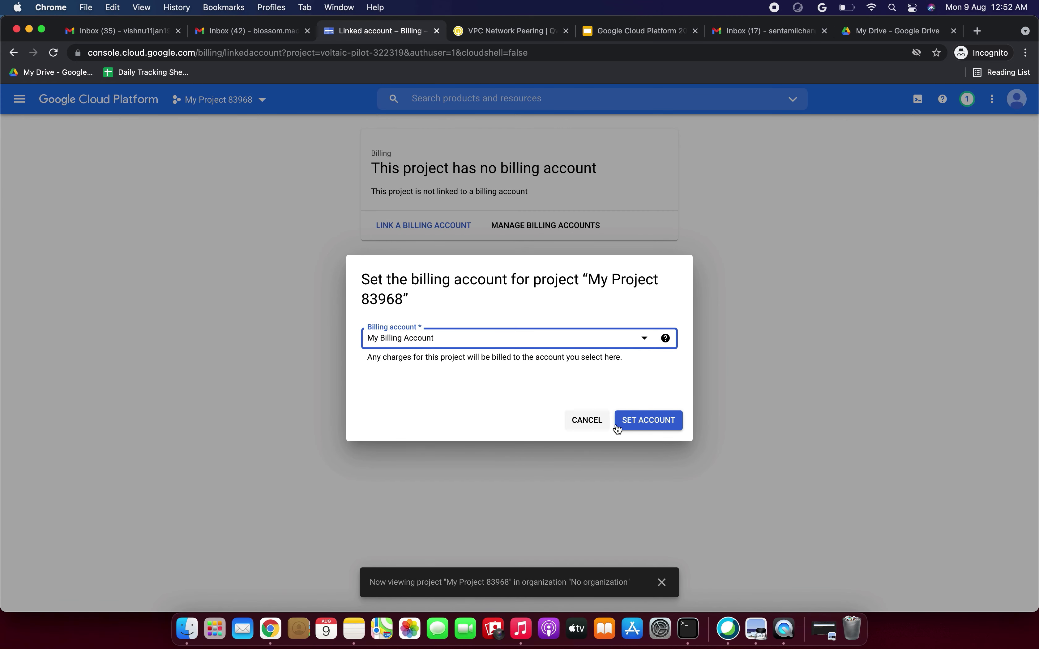
click(633, 421)
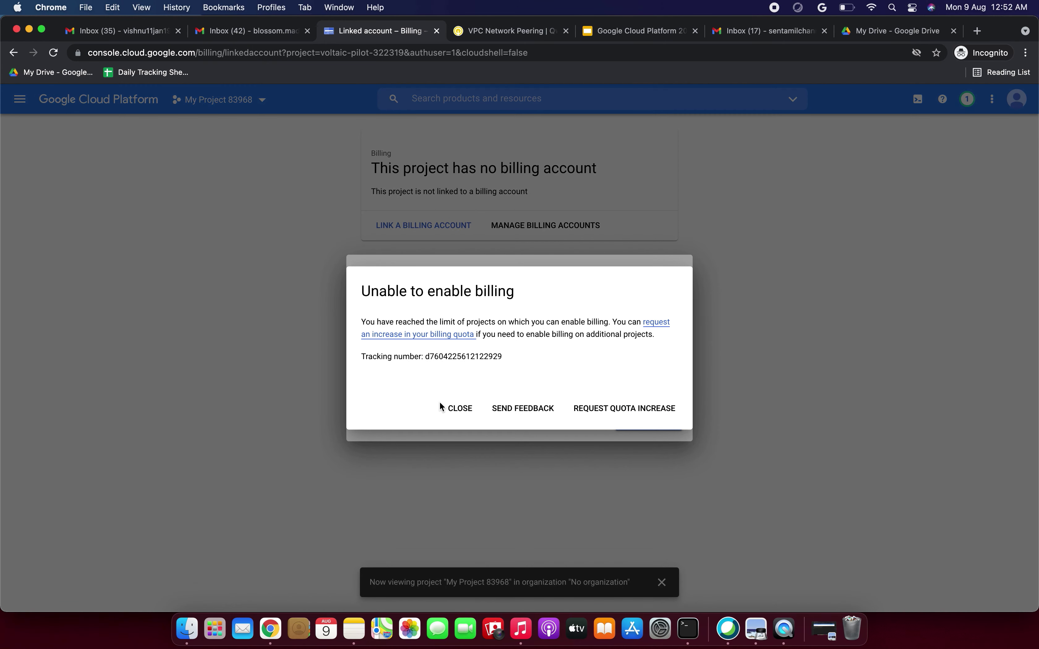
drag(373, 322, 595, 322)
click(476, 321)
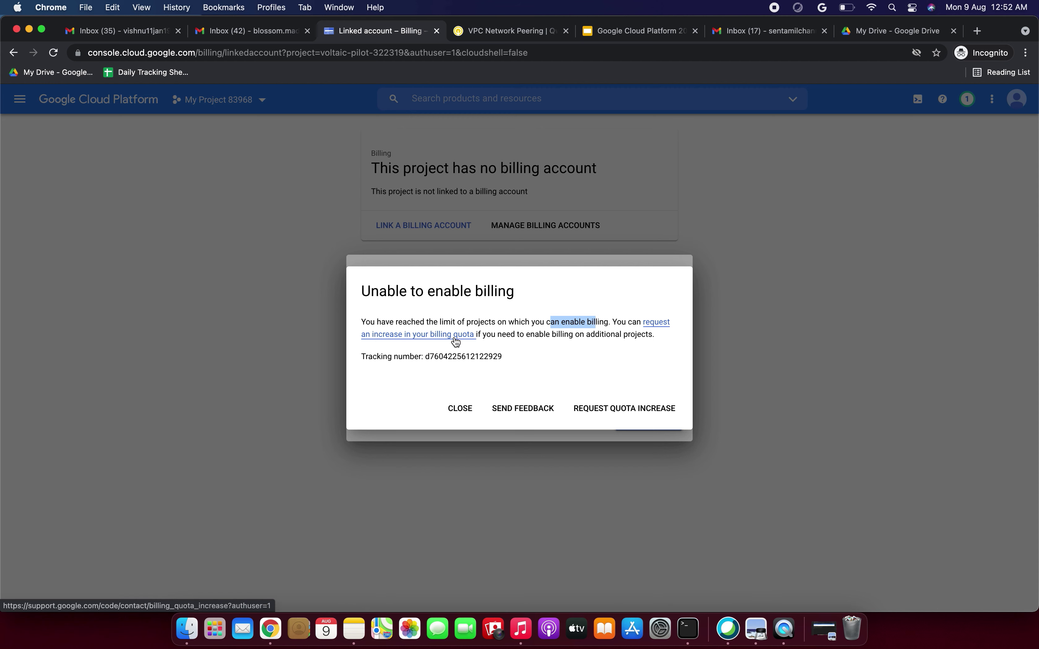
drag(485, 334, 620, 334)
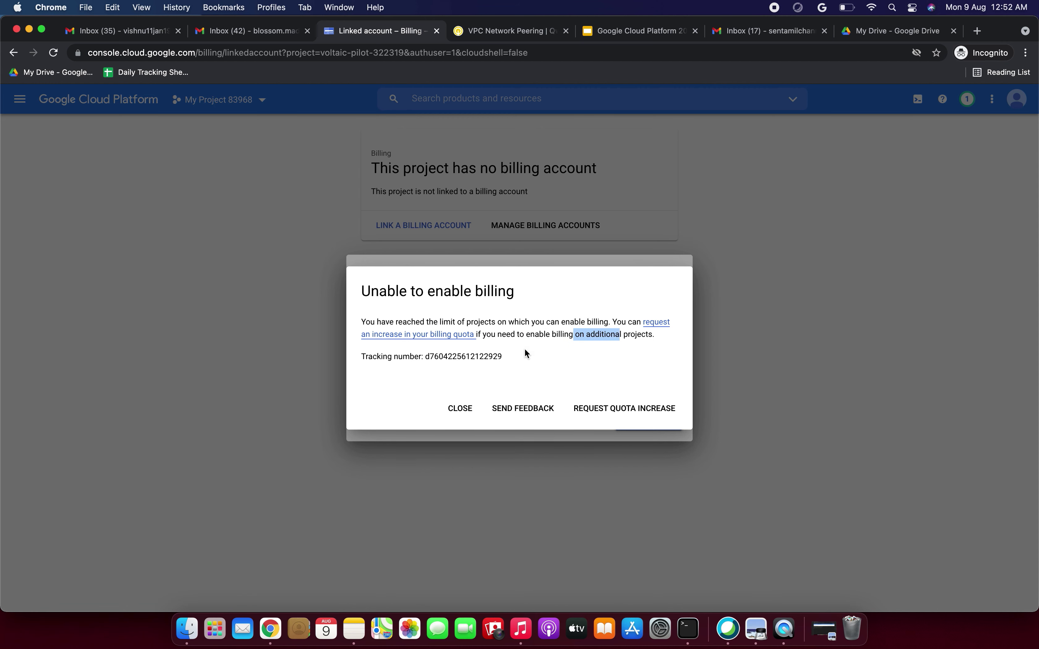
click(459, 409)
click(576, 421)
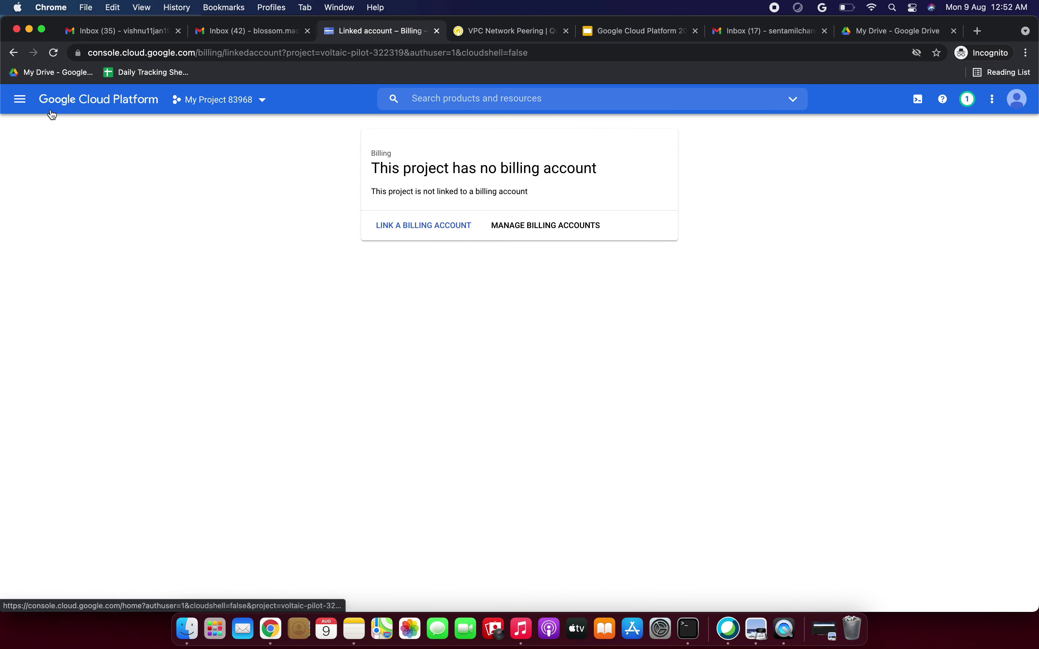
click(233, 106)
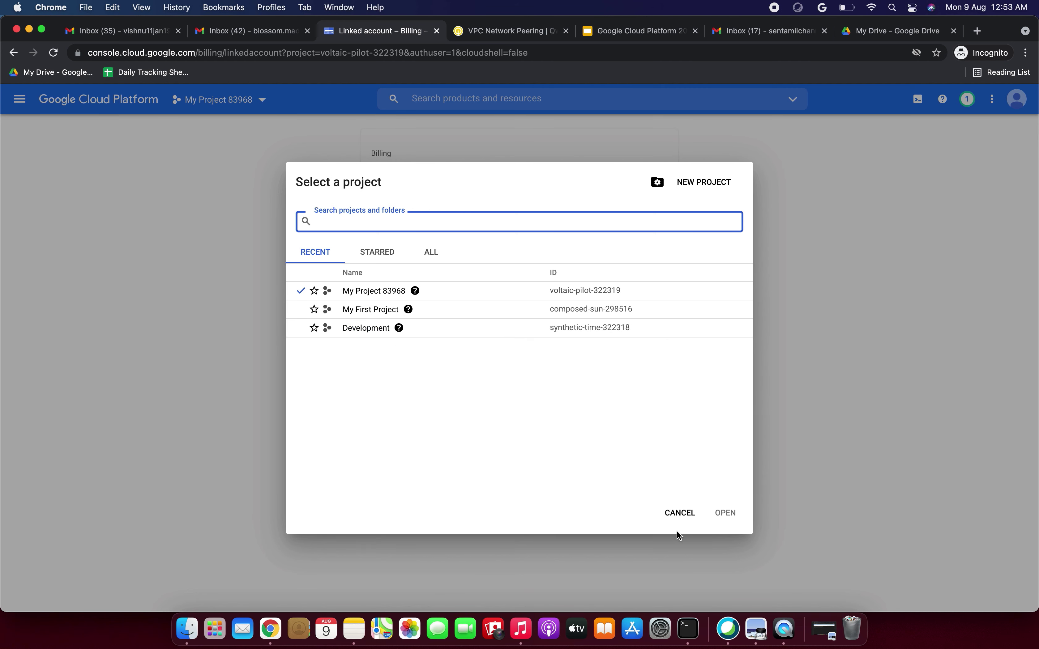
click(677, 512)
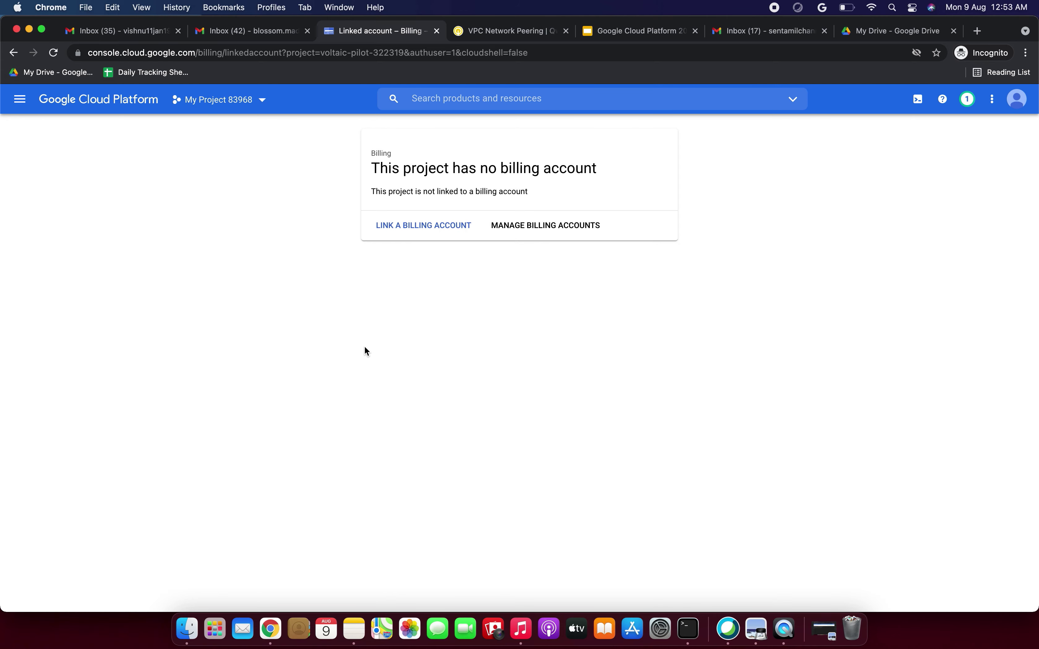
click(258, 100)
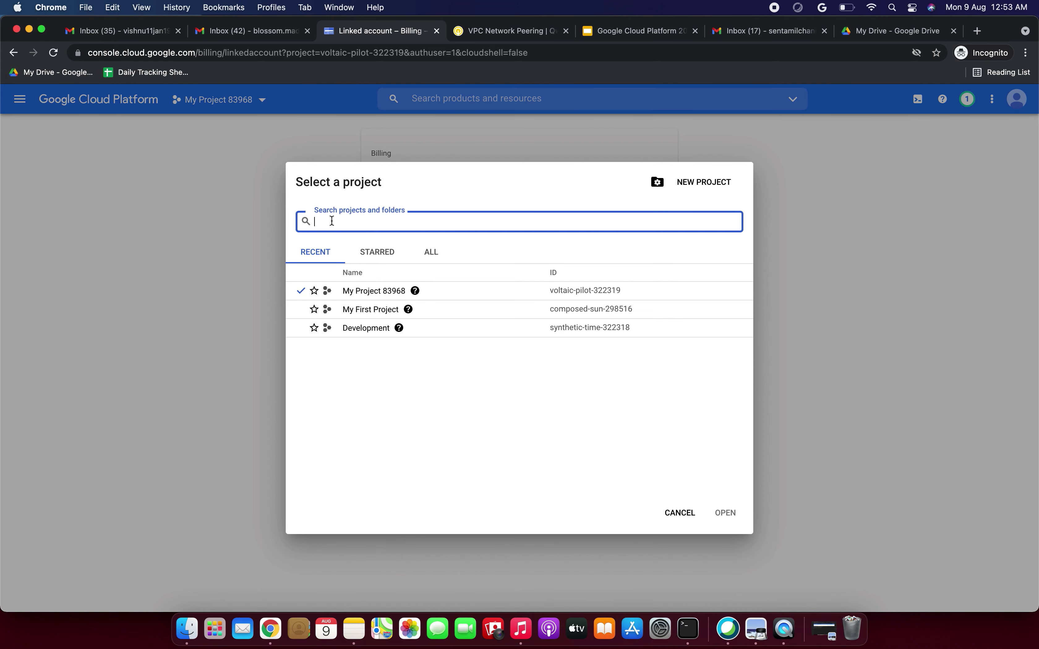
click(19, 99)
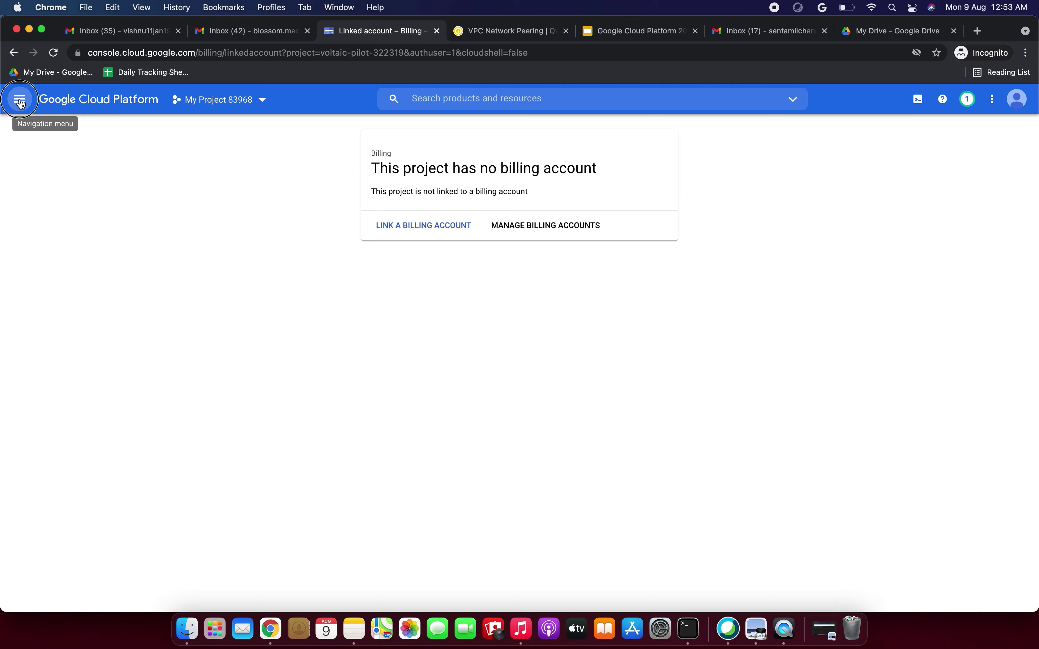
Step: Open the Google Cloud console's home dashboard and switch to the project My First Project
click(19, 99)
click(71, 164)
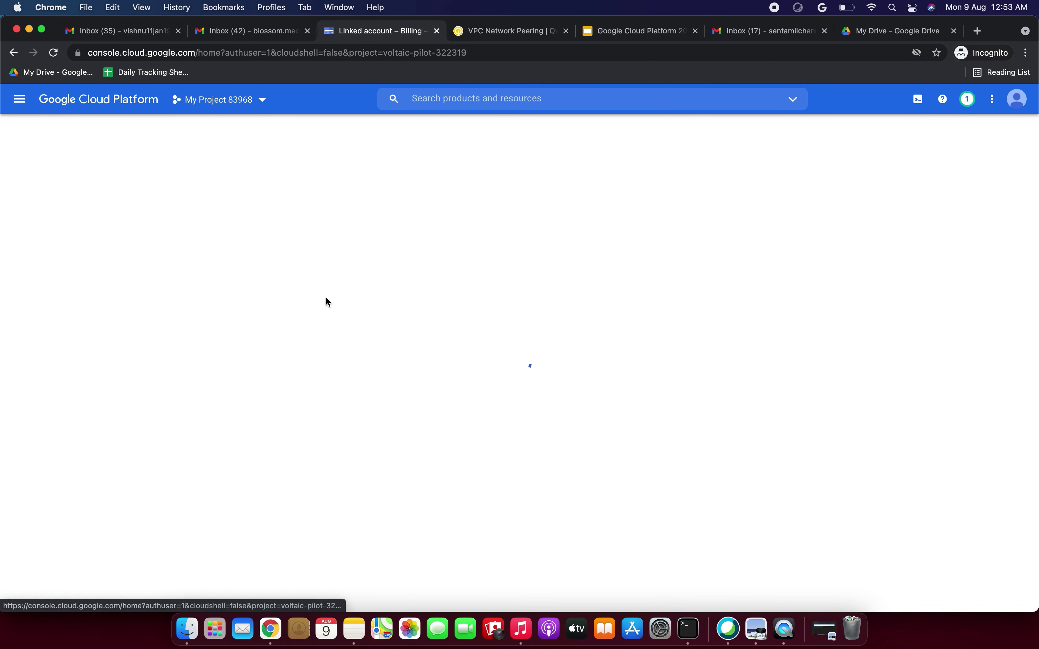
click(263, 100)
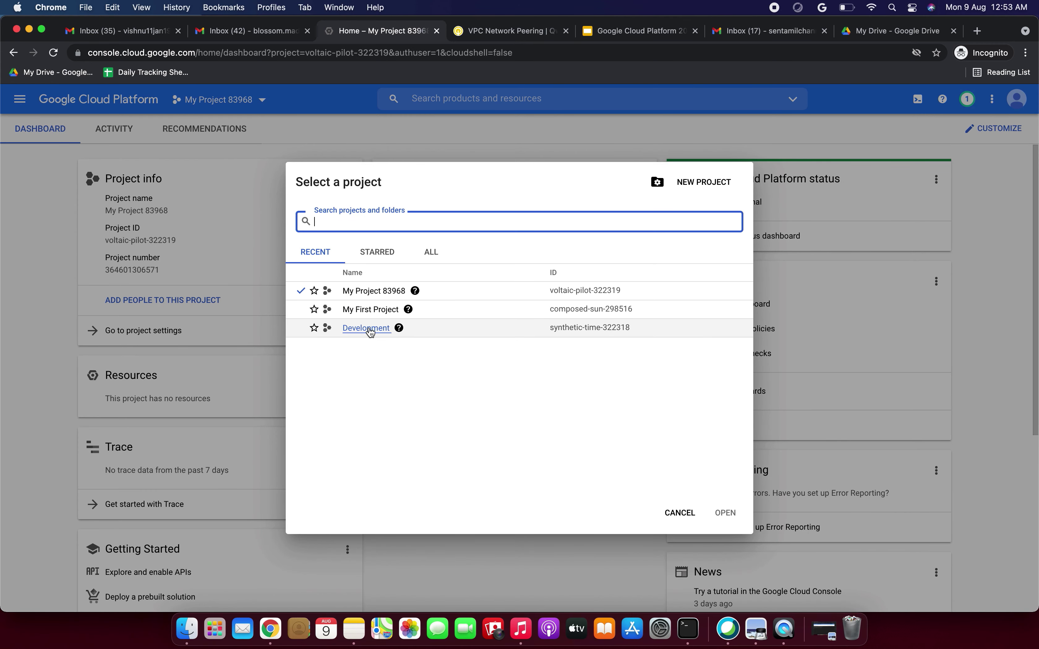
click(367, 309)
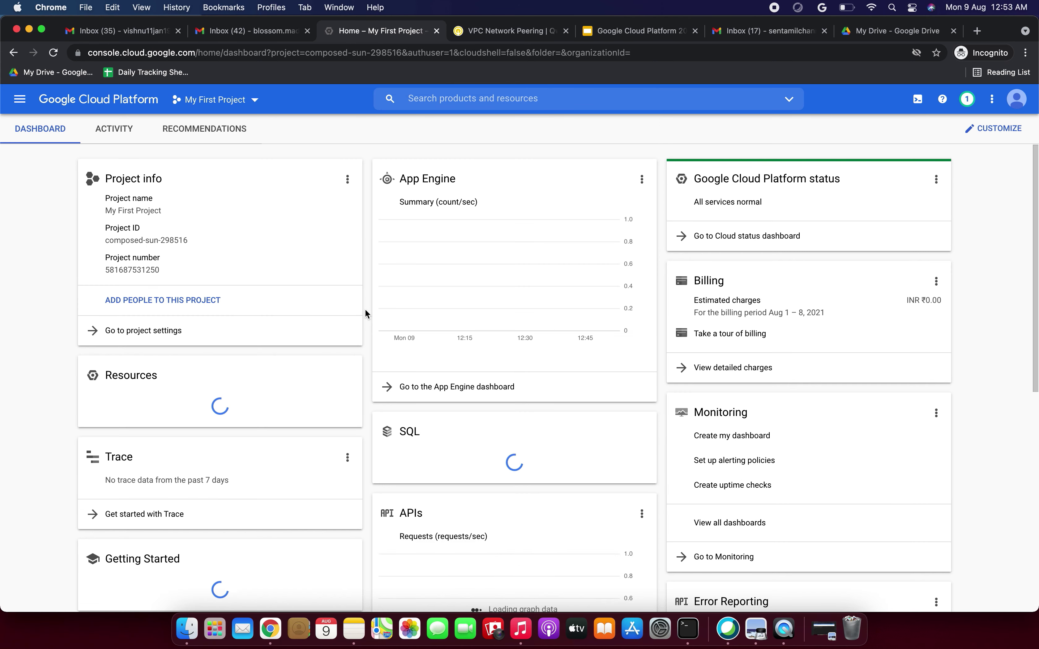
Step: Following the lab instructions, activate Cloud Shell for My First Project and start a second terminal session
click(525, 29)
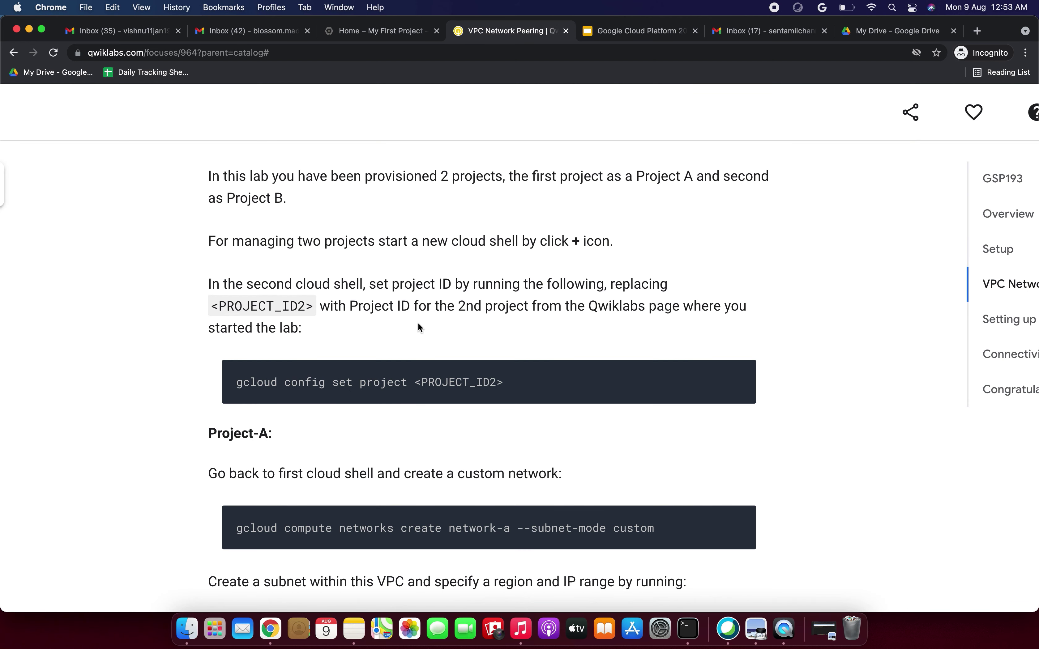
scroll(418, 323, down, 2)
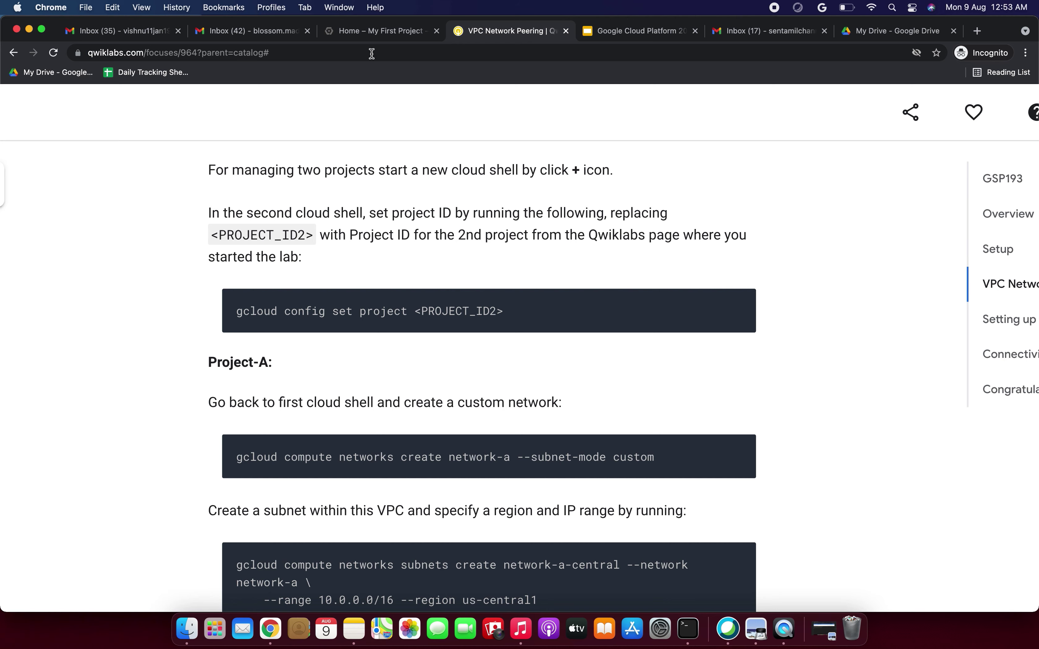
click(372, 31)
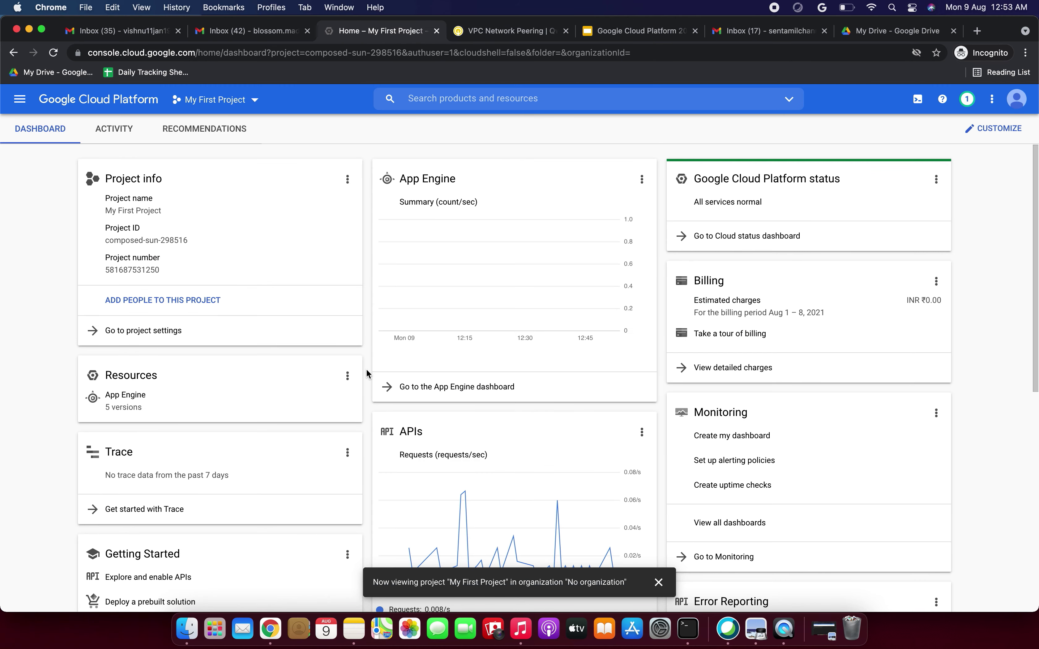
click(917, 102)
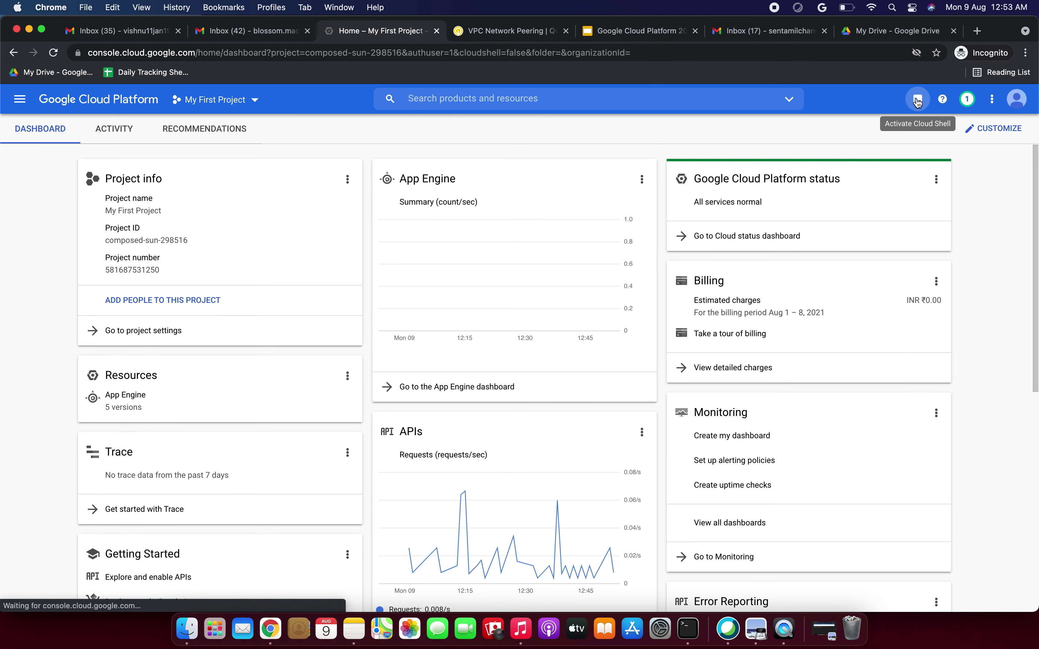
drag(523, 442, 522, 281)
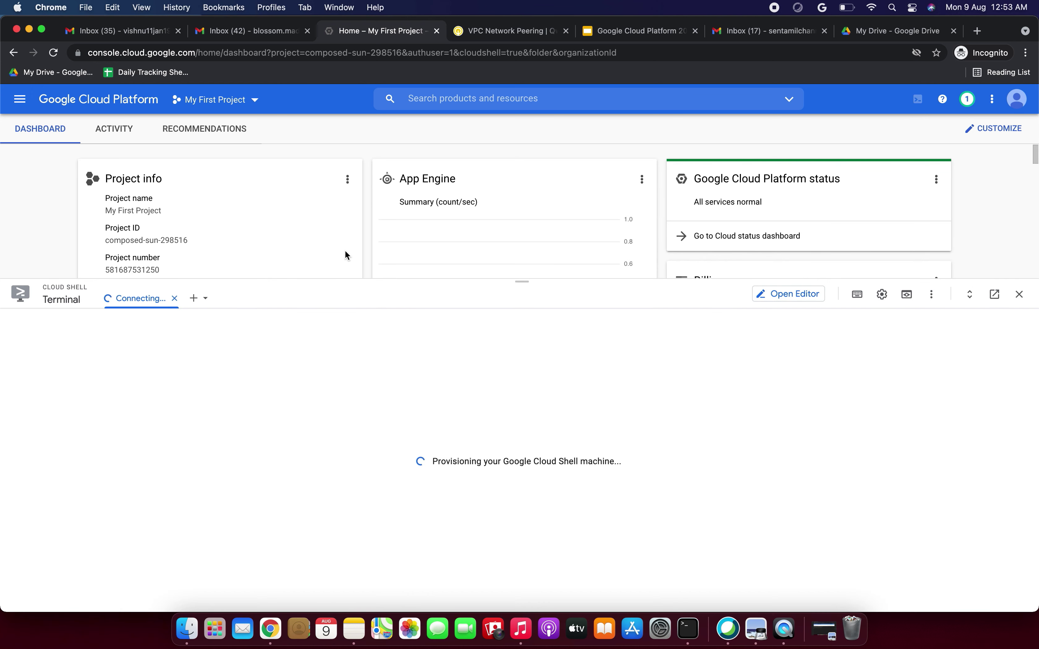
click(194, 298)
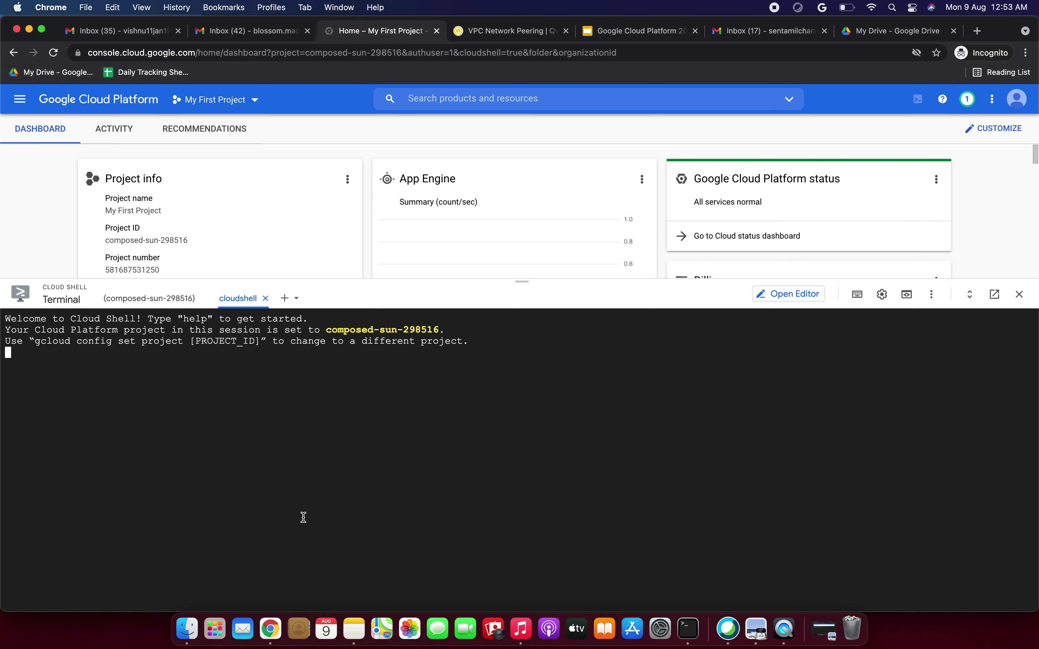
click(153, 300)
click(257, 296)
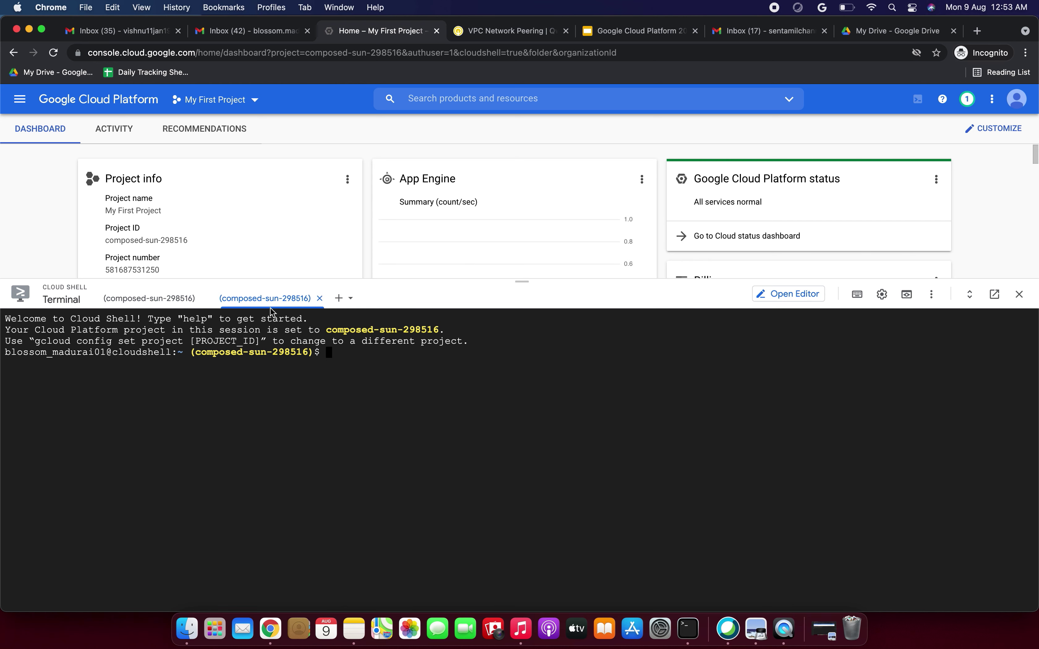
drag(519, 280, 518, 364)
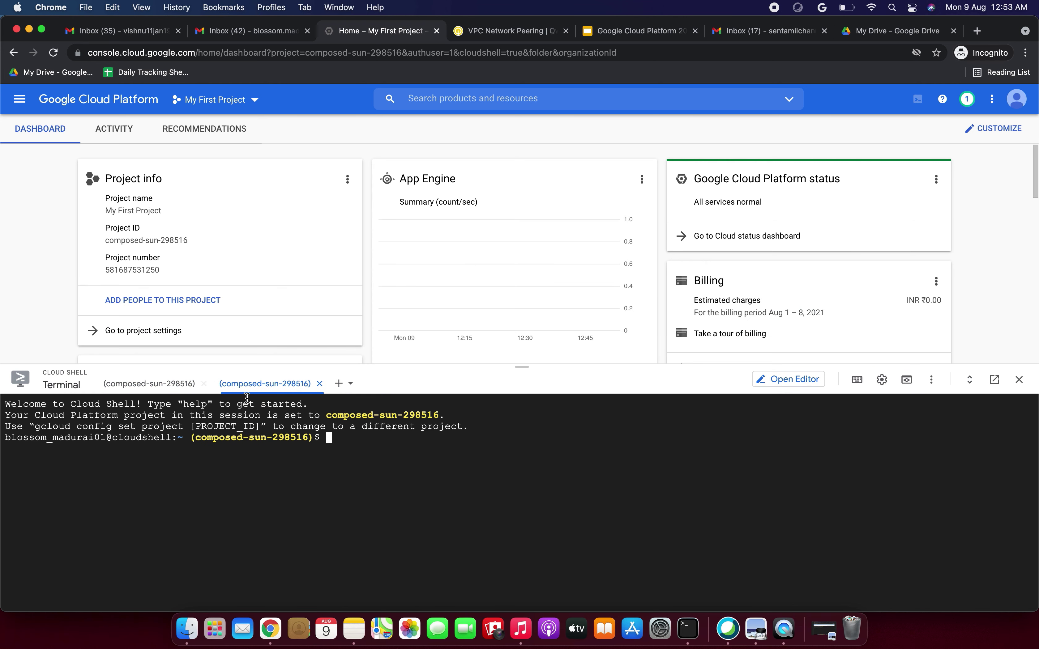
Step: Copy the Development project's ID from the project list
click(257, 103)
click(638, 330)
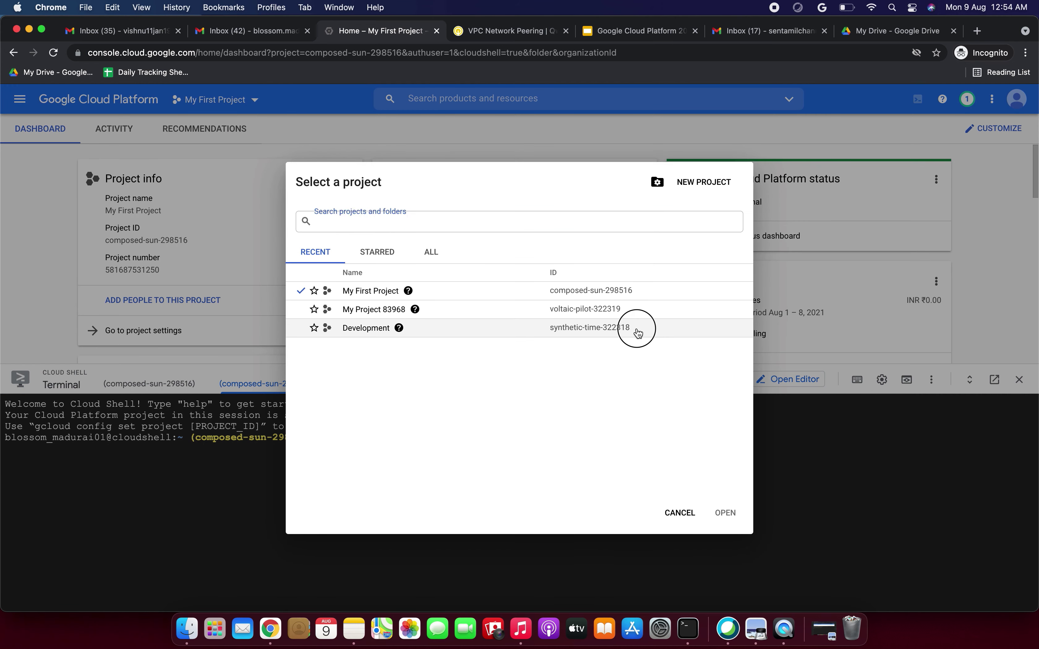
drag(637, 333, 549, 328)
key(super+c)
click(679, 513)
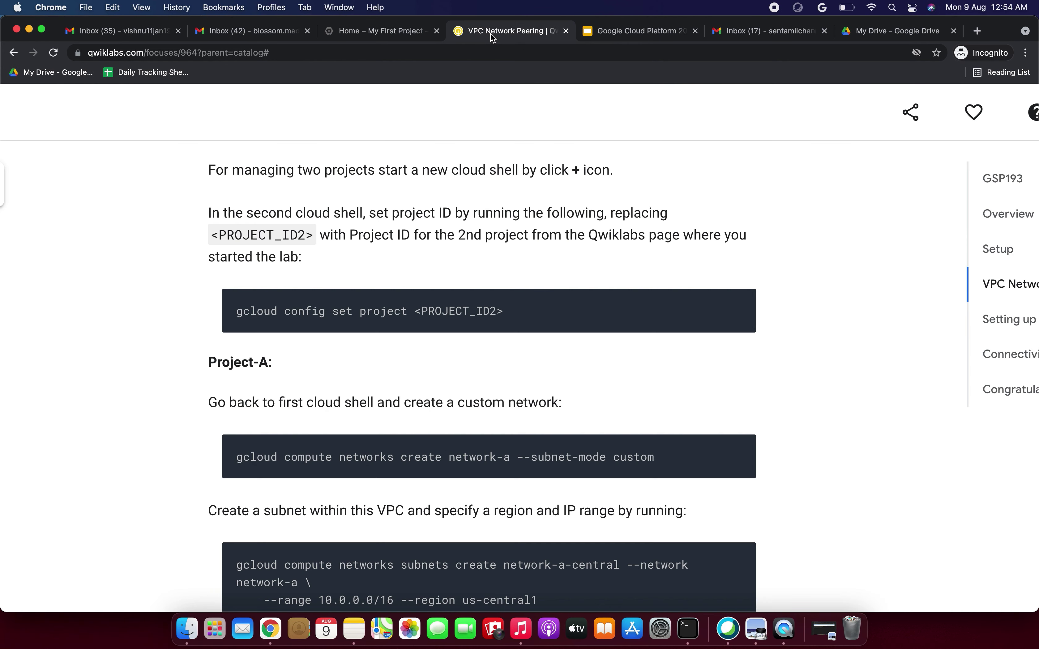
Step: Copy the lab's gcloud config set project <PROJECT_ID2> command into the second Cloud Shell session without running it
click(492, 34)
click(744, 310)
click(385, 33)
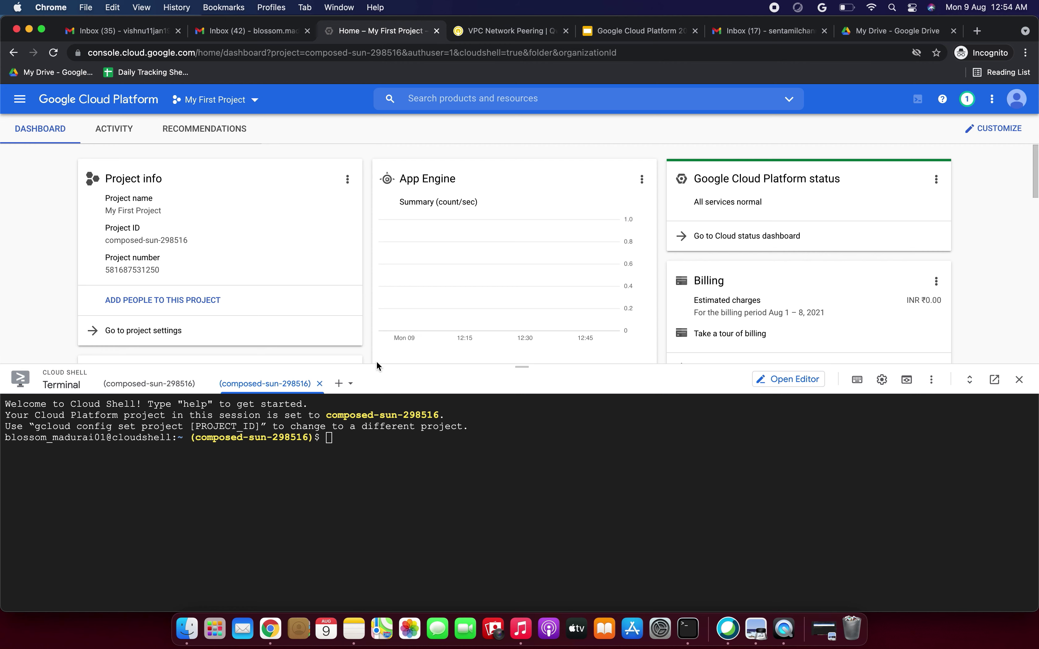
click(349, 449)
key(super+v)
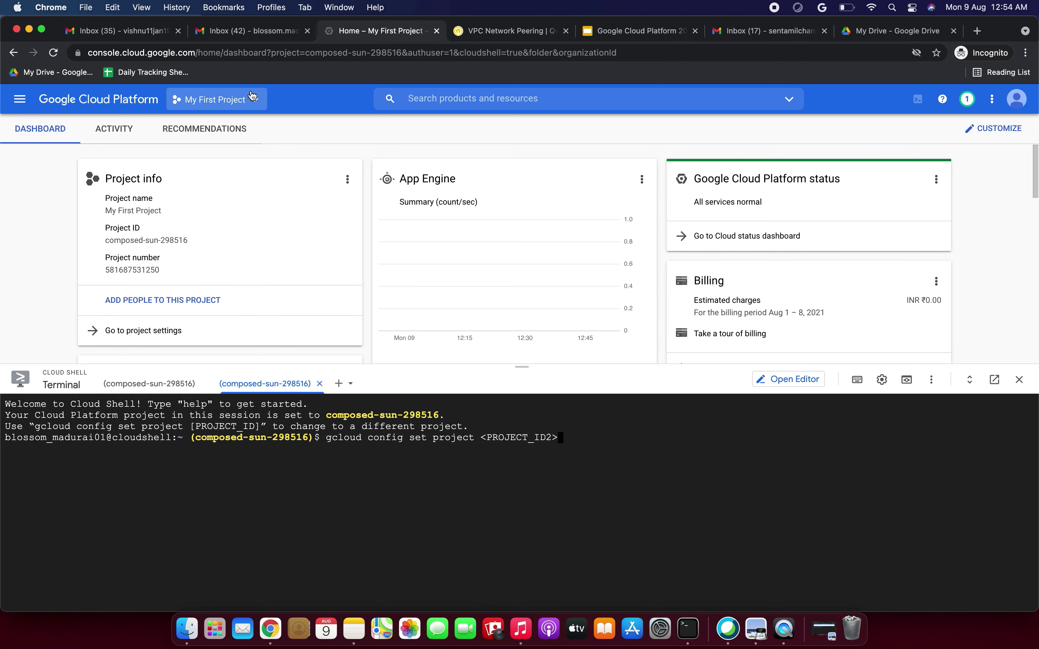
Step: Replace the <PROJECT_ID2> placeholder with the Development project's ID, synthetic-time-322318, and run the command in the second Cloud Shell session
click(257, 102)
drag(631, 327, 549, 330)
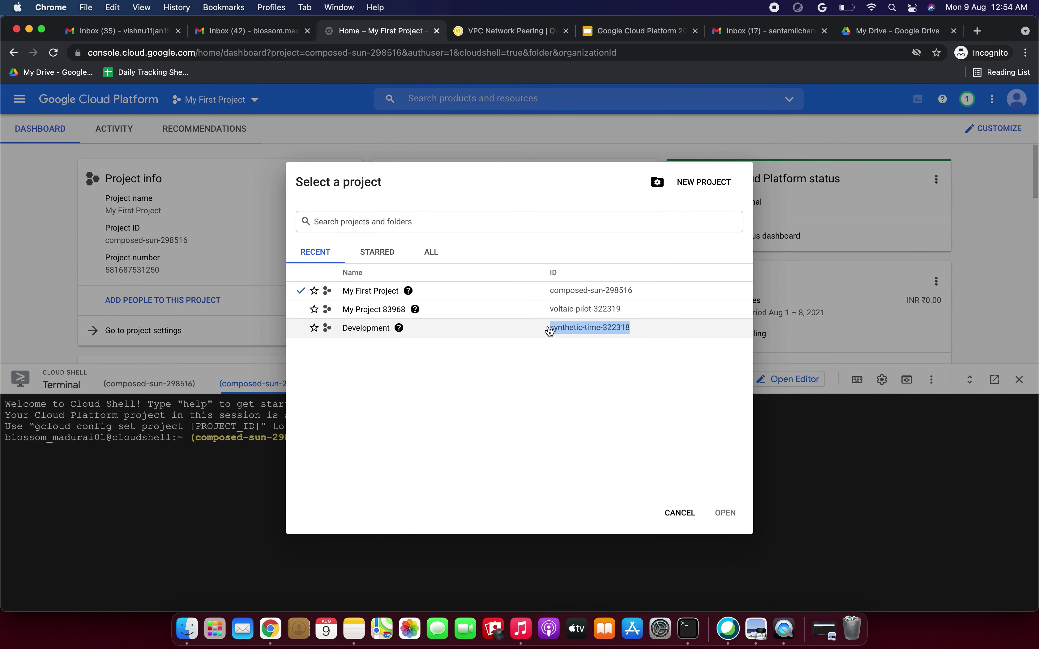
click(679, 512)
key(BackSpace)
key(BackSpace)
key(BackSpace)
key(BackSpace)
key(BackSpace)
key(BackSpace)
key(BackSpace)
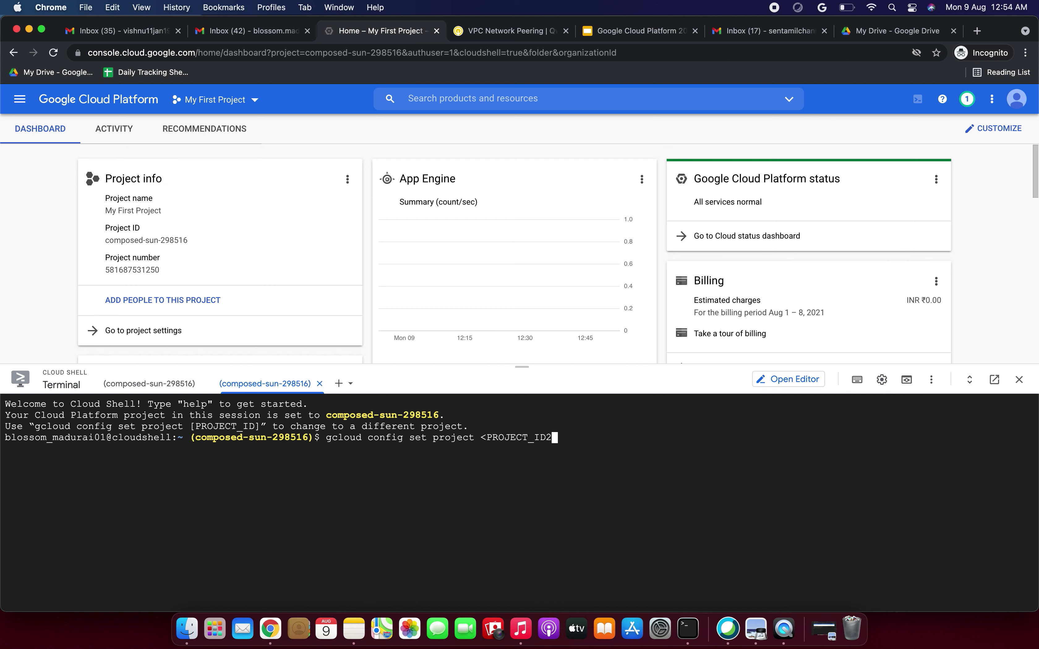
key(BackSpace)
key(BackSpace)
key(BackSpace)
key(BackSpace)
key(BackSpace)
key(BackSpace)
key(super+v)
key(Return)
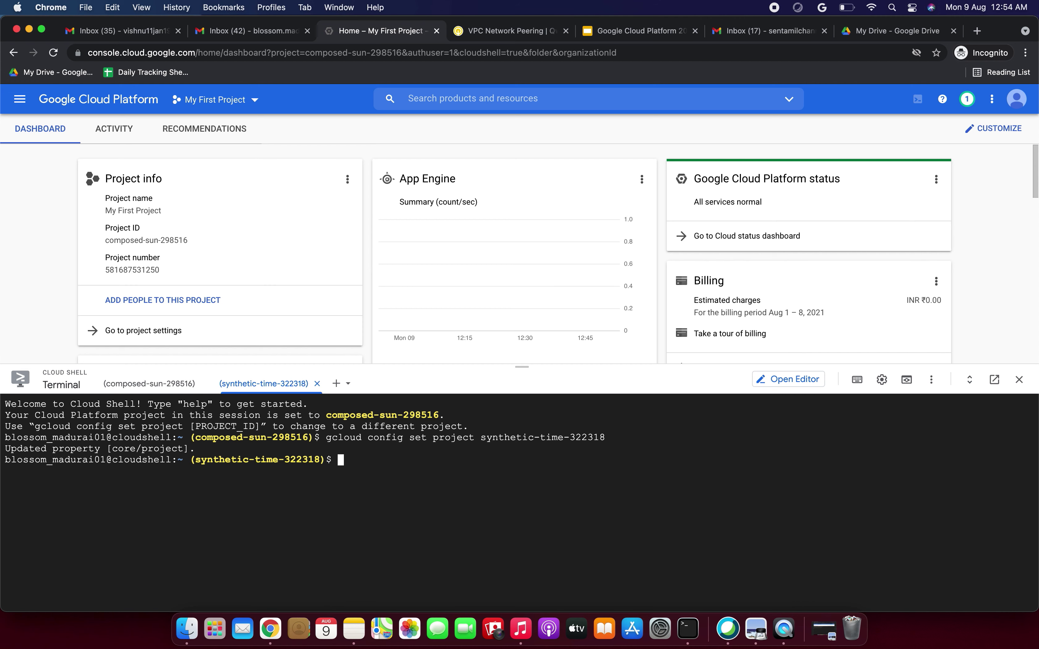
click(206, 462)
drag(207, 462, 295, 462)
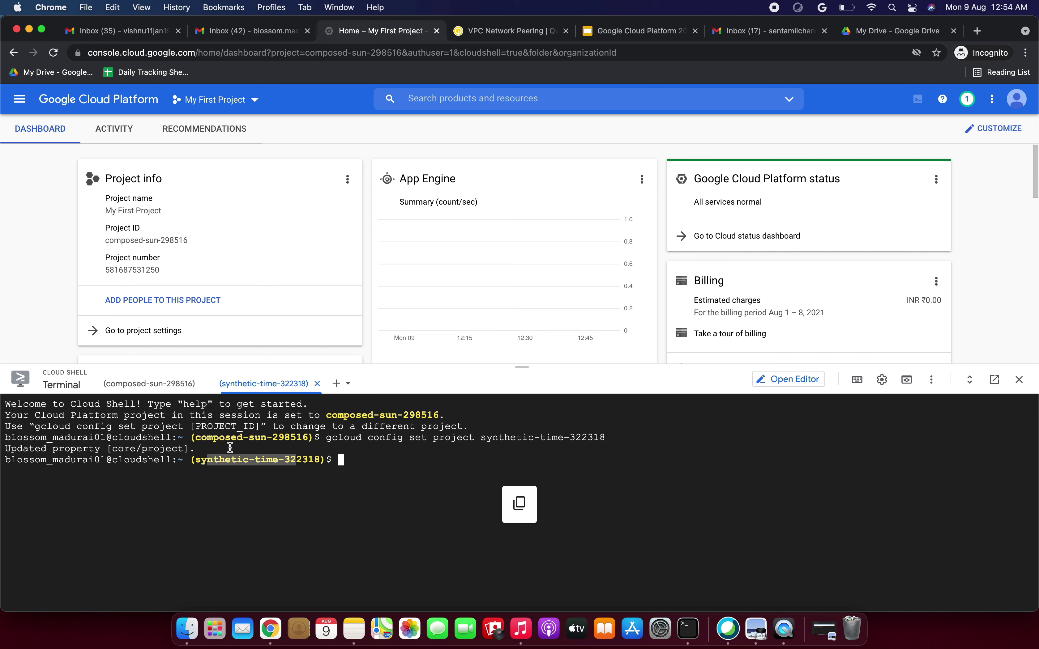
click(212, 442)
double_click(211, 441)
click(355, 460)
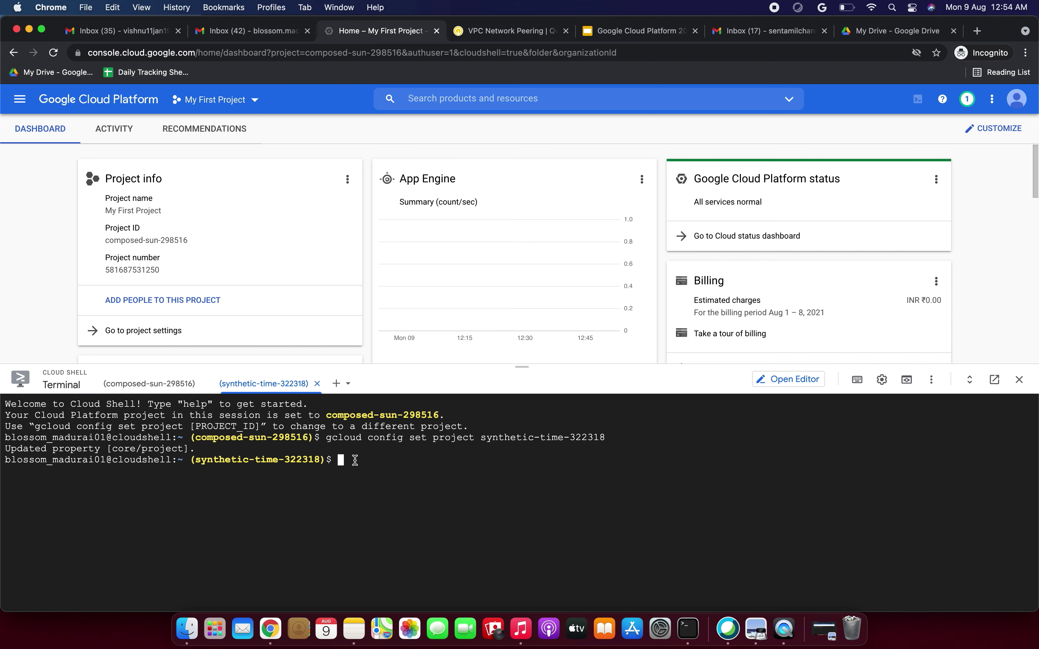
Step: Copy the lab's gcloud compute networks create network-a --subnet-mode custom command and run it in the first Cloud Shell session
click(522, 34)
scroll(465, 284, down, 3)
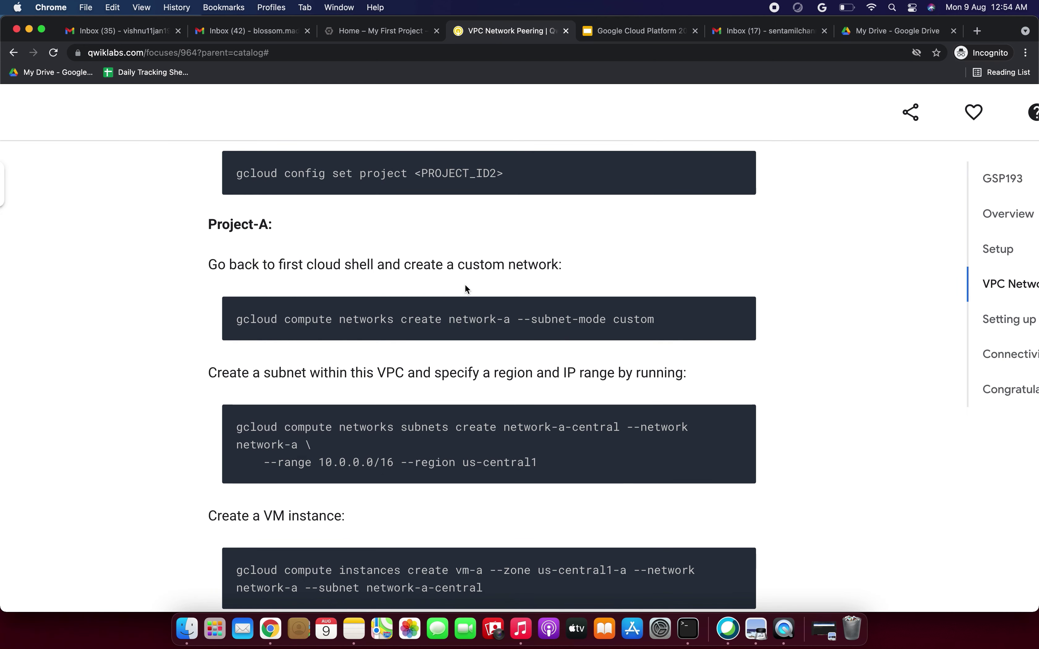
drag(277, 265, 370, 266)
click(420, 271)
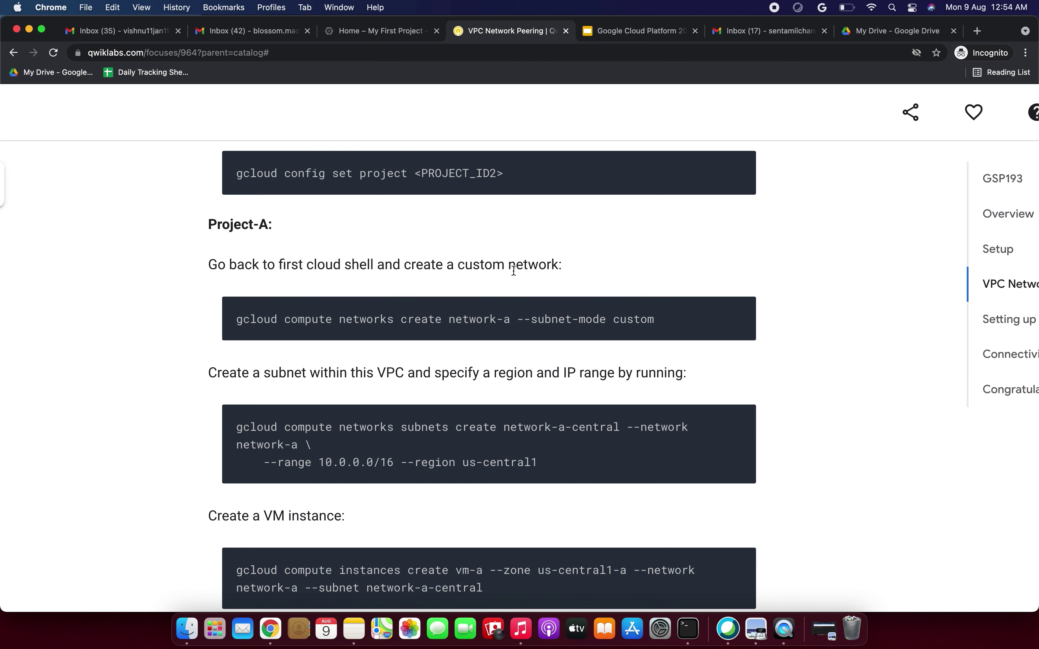
click(735, 312)
click(372, 33)
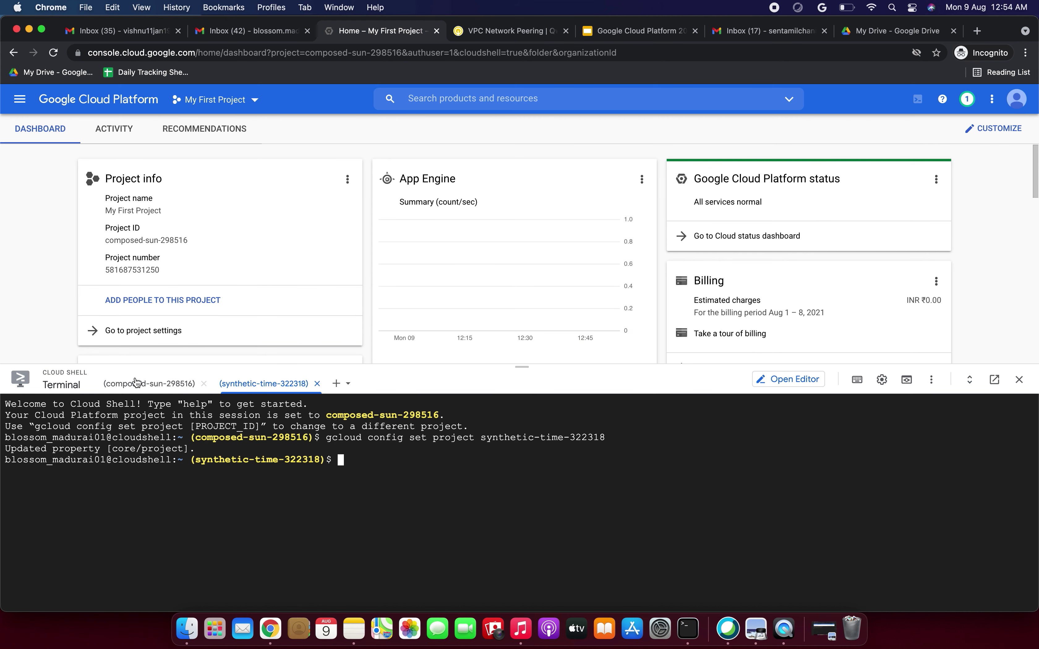
click(140, 387)
click(271, 386)
click(143, 387)
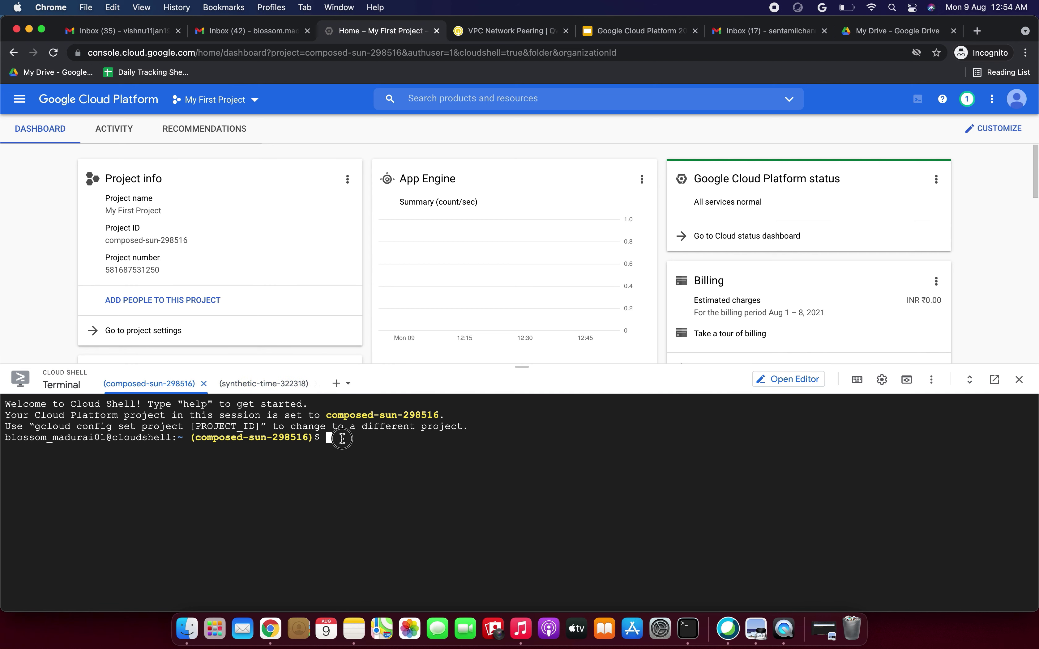
key(super+v)
key(Return)
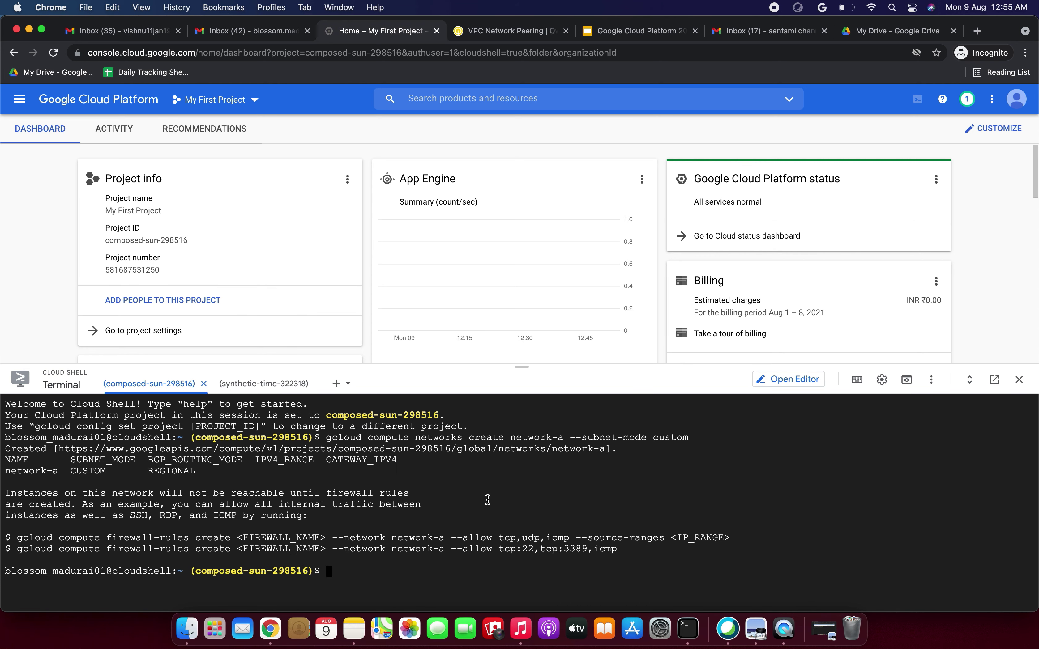
Step: Create the subnet network-a-central in network-a with range 10.0.0.0/16 and region us-central1, using the lab's command in the first session
click(508, 31)
scroll(527, 394, down, 2)
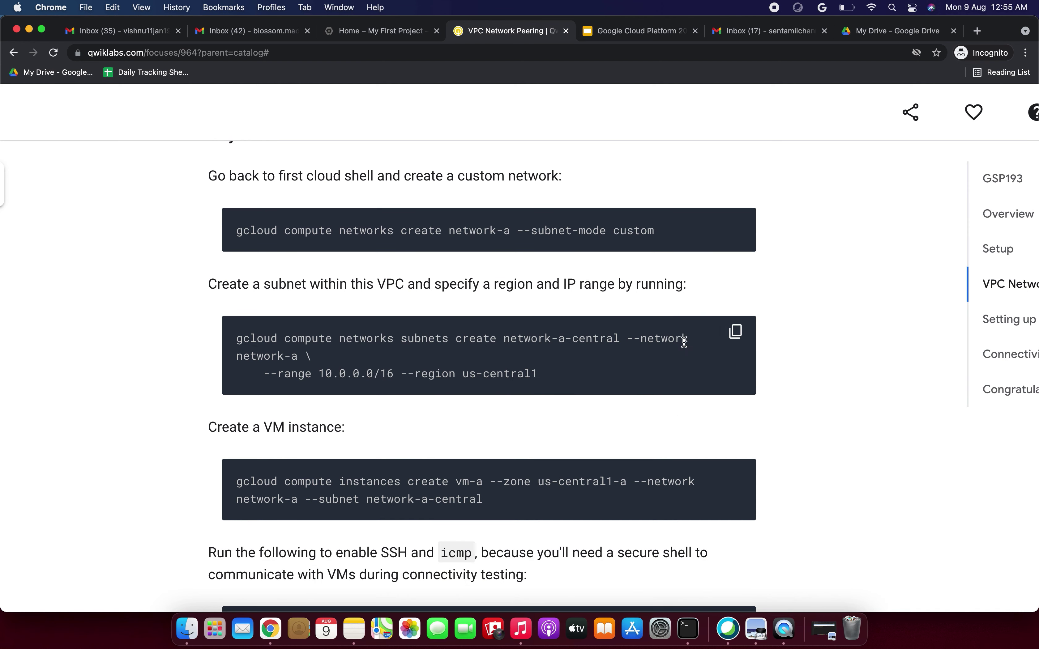
click(735, 331)
click(734, 332)
click(388, 33)
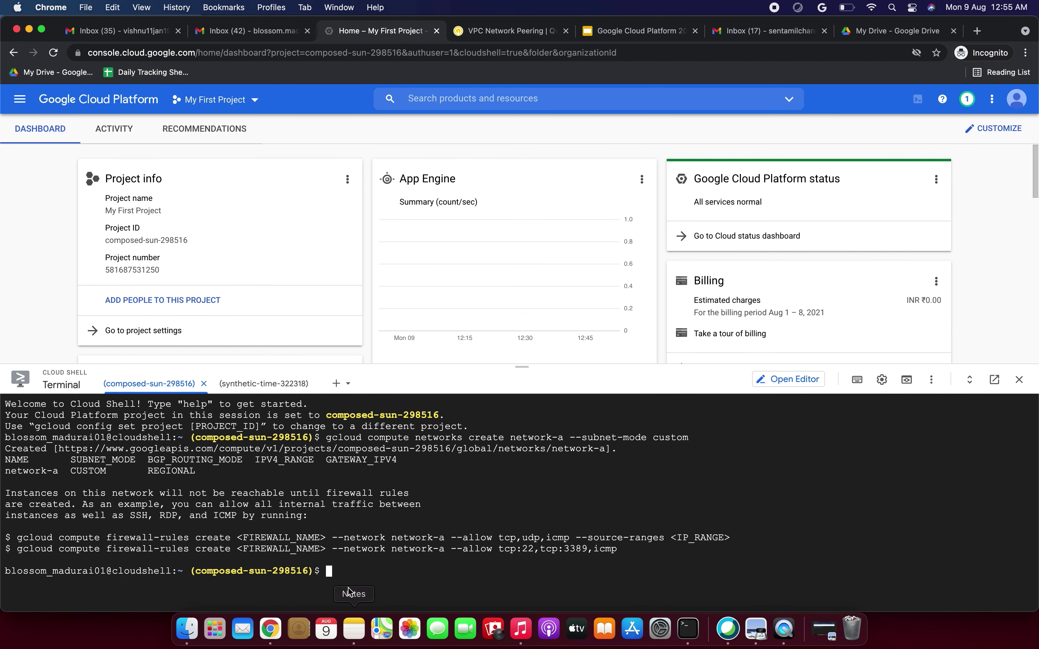
drag(524, 368, 521, 171)
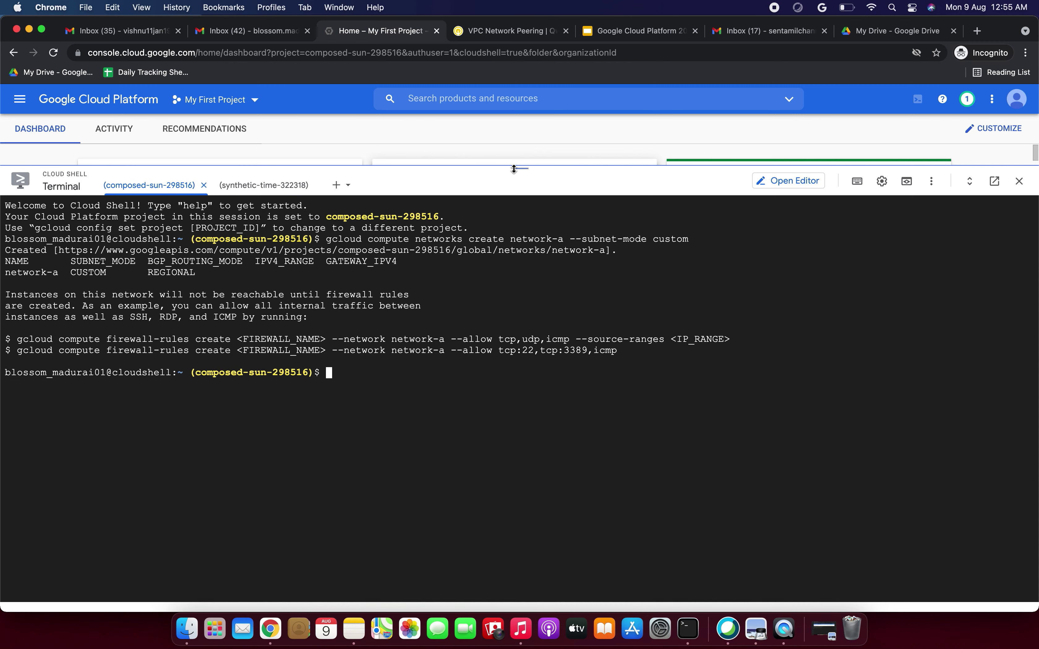
key(super+v)
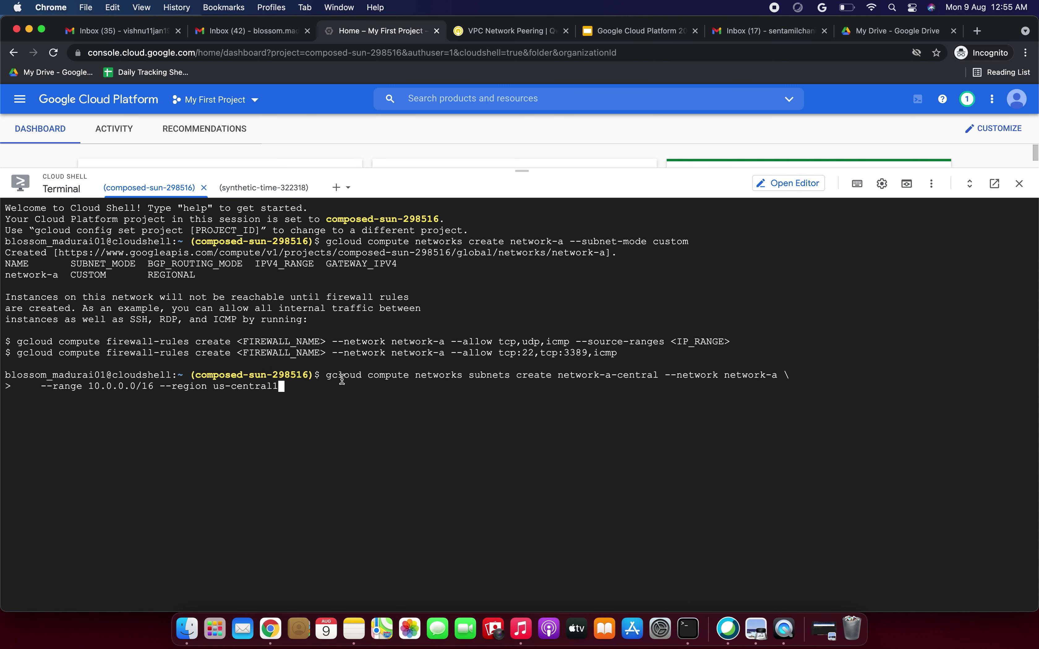
key(Return)
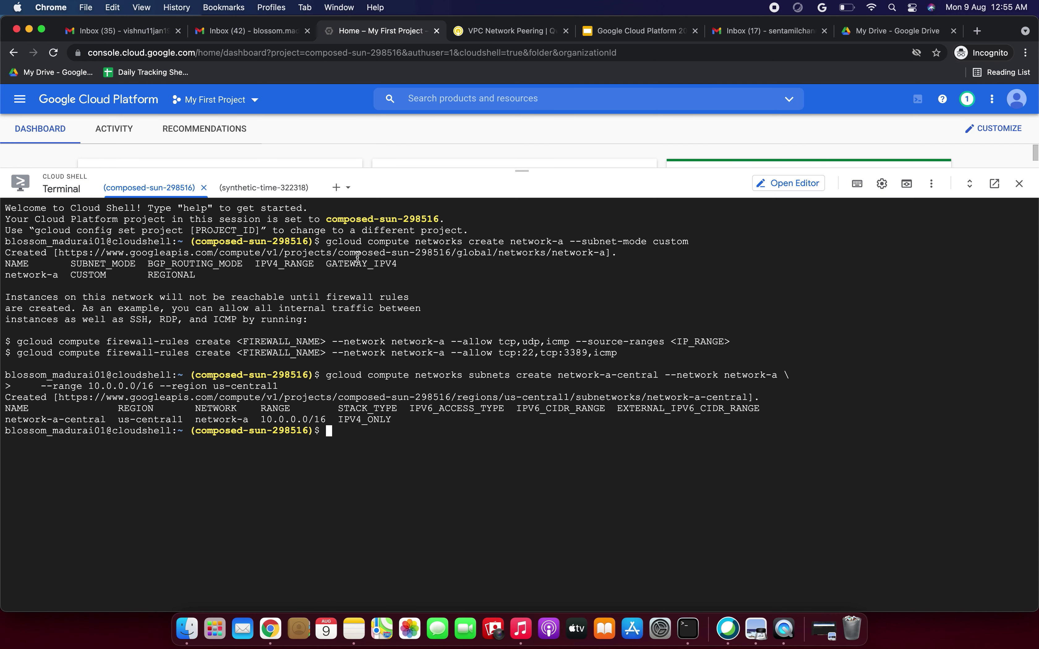
Step: Create the VM vm-a in zone us-central1-a on network-a and subnet network-a-central, using the lab's command in the first Cloud Shell session
click(485, 33)
scroll(442, 320, down, 5)
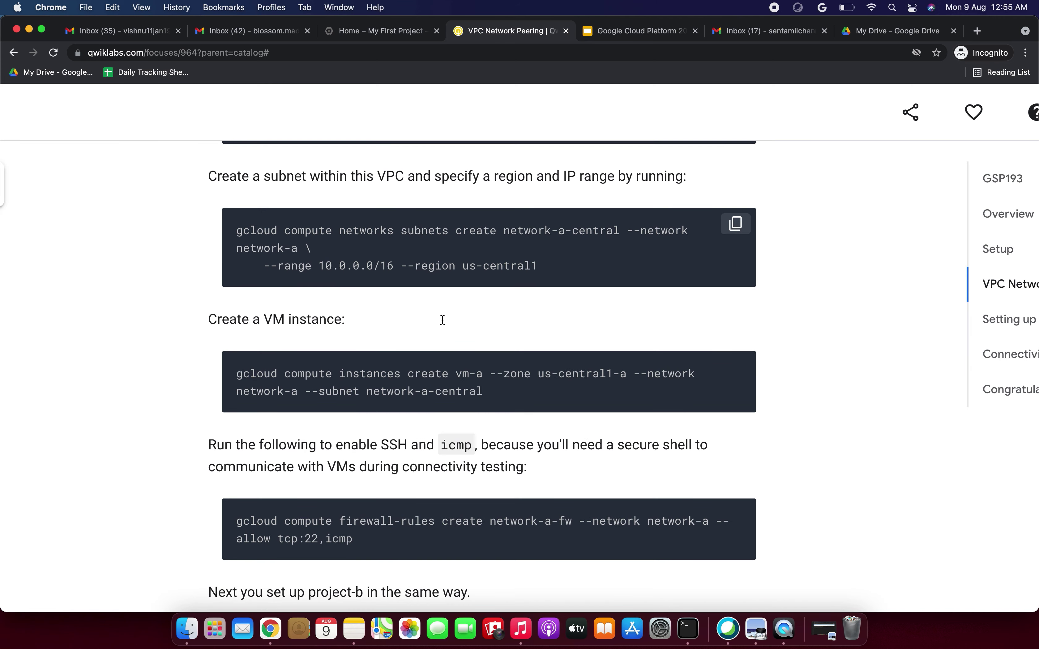
click(735, 369)
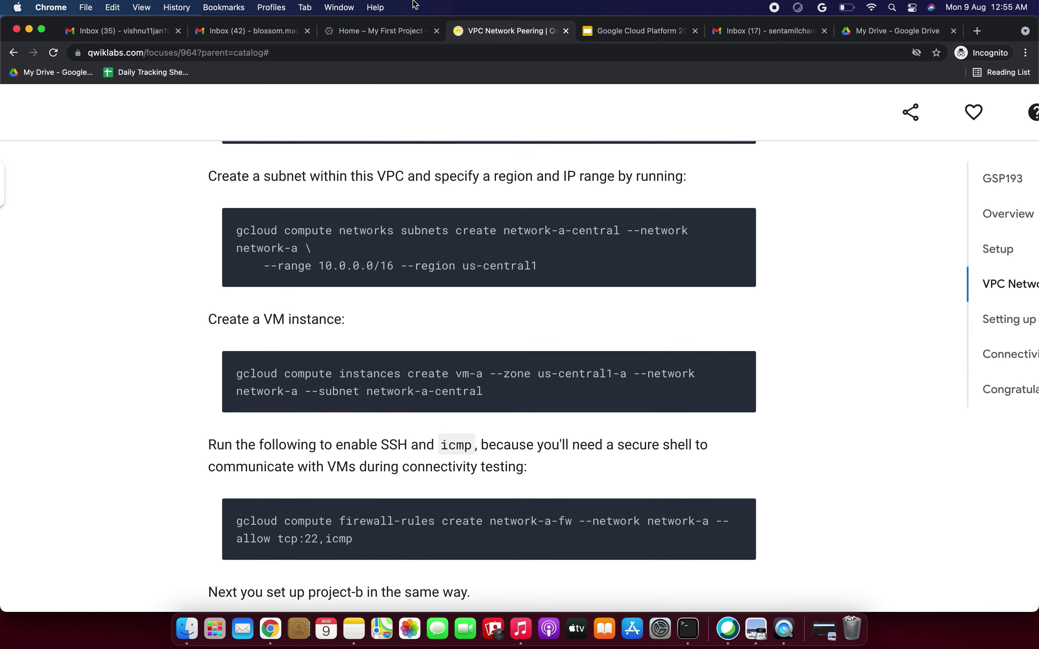
click(372, 33)
click(354, 435)
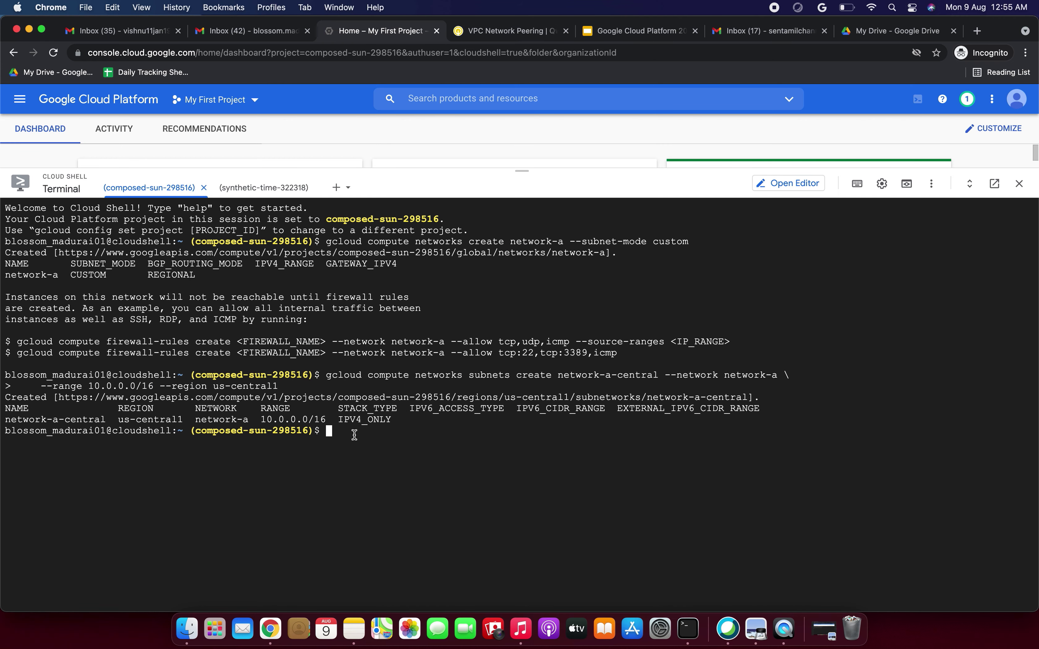
key(cmd+v)
key(Return)
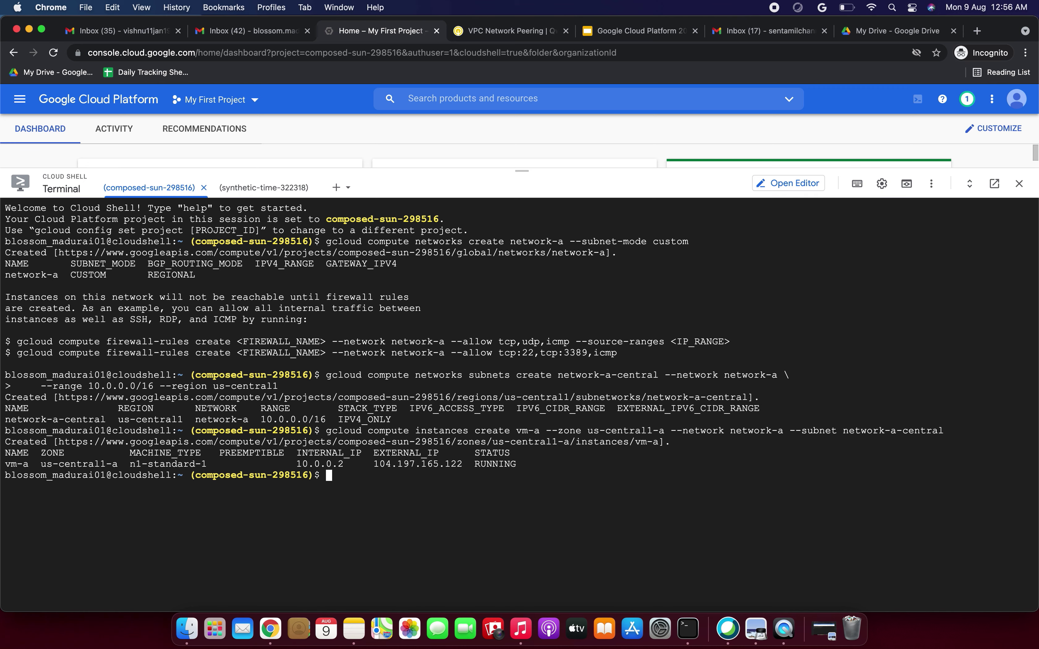
Step: Create the firewall rule network-a-fw on network-a allowing tcp:22,icmp, using the lab's command in the first session
click(494, 35)
scroll(459, 323, down, 2)
scroll(458, 325, down, 1)
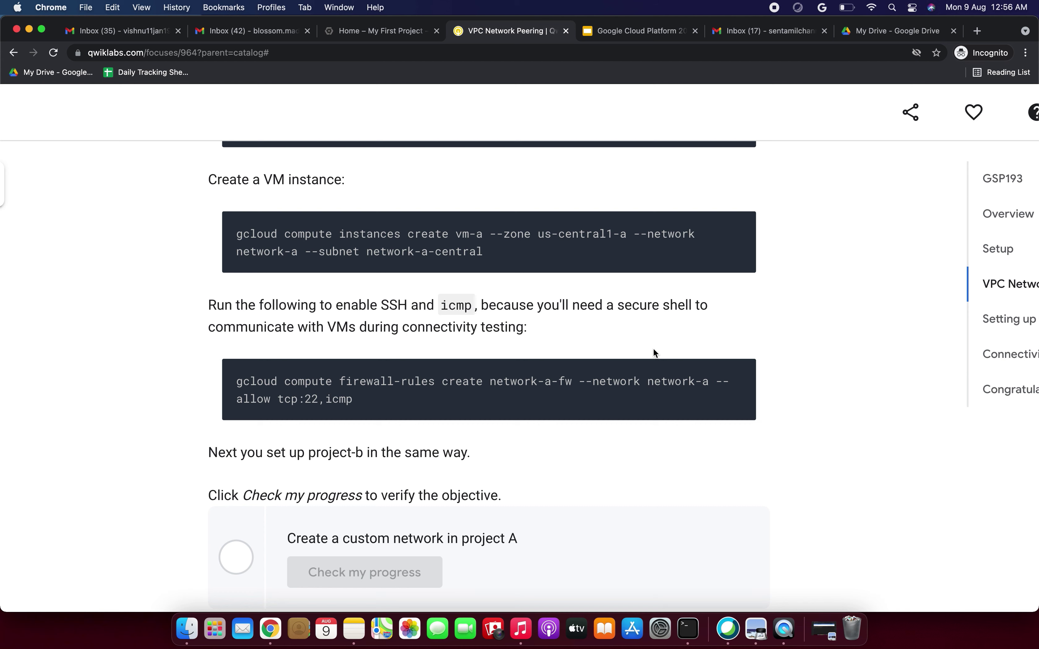
click(735, 374)
click(384, 33)
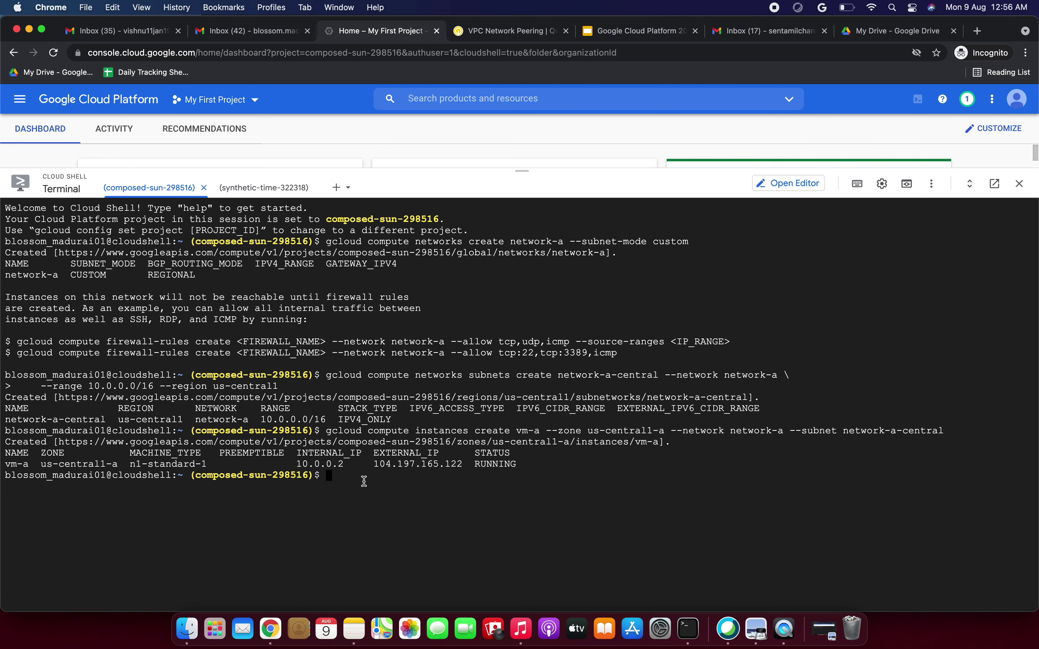
key(super+v)
key(Return)
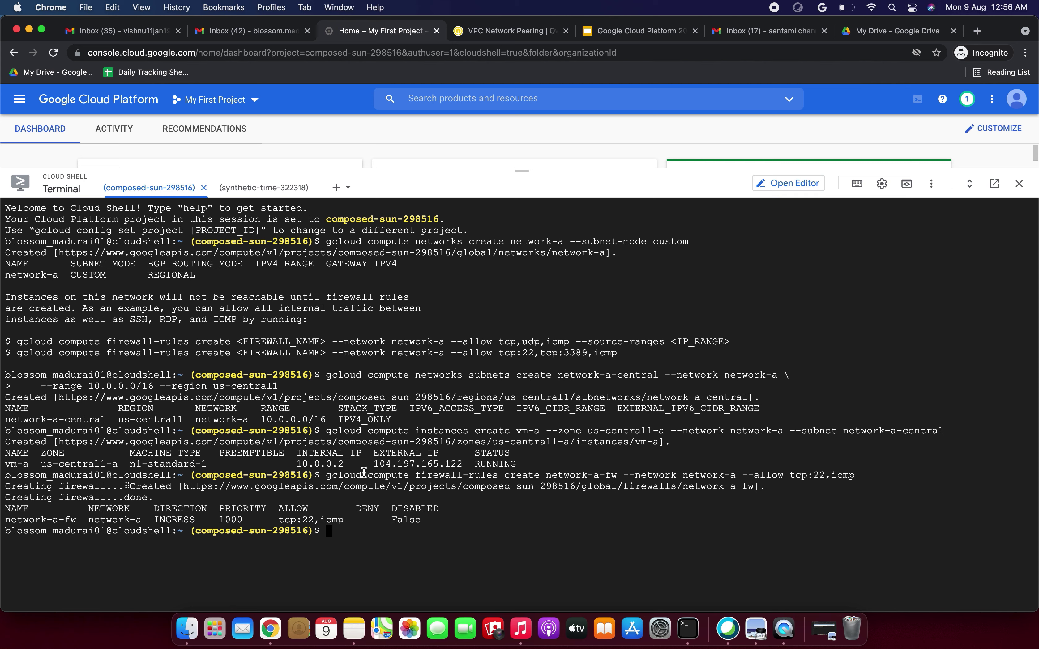
Step: Read the lab's instructions following the project A firewall rule, up to creating project B's custom network in the second Cloud Shell
click(492, 31)
scroll(489, 288, down, 6)
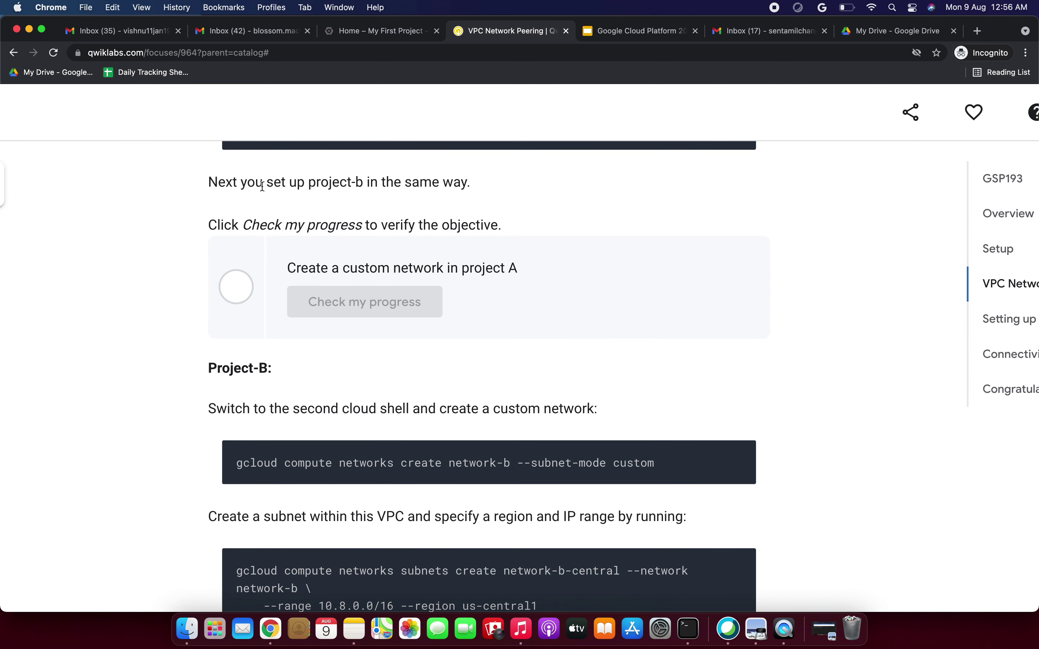
scroll(407, 224, down, 3)
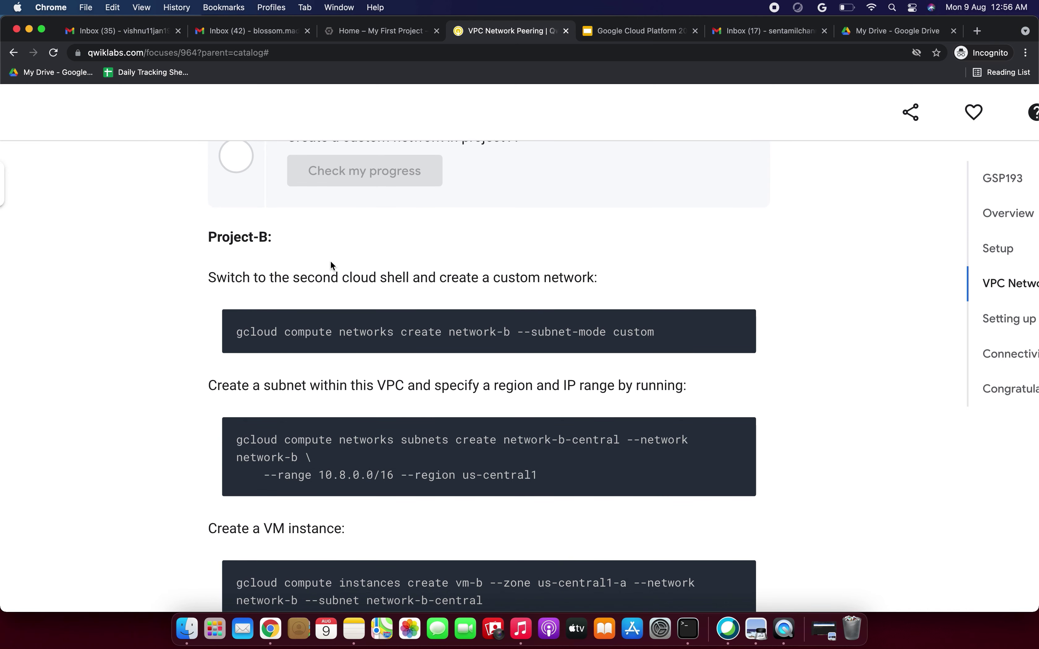
scroll(374, 298, down, 1)
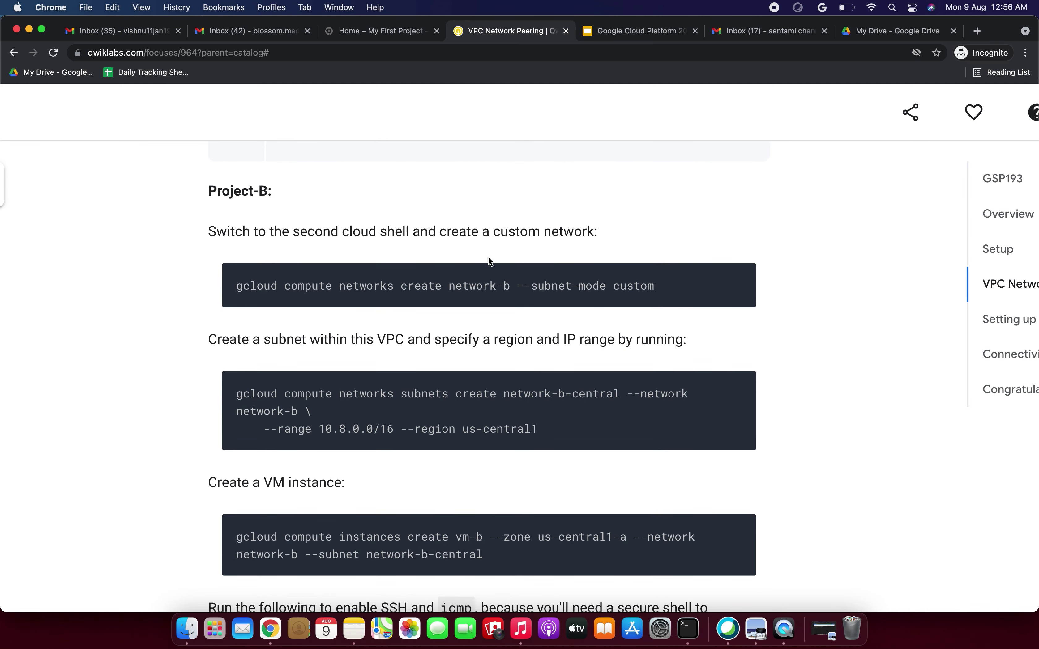
scroll(488, 256, up, 5)
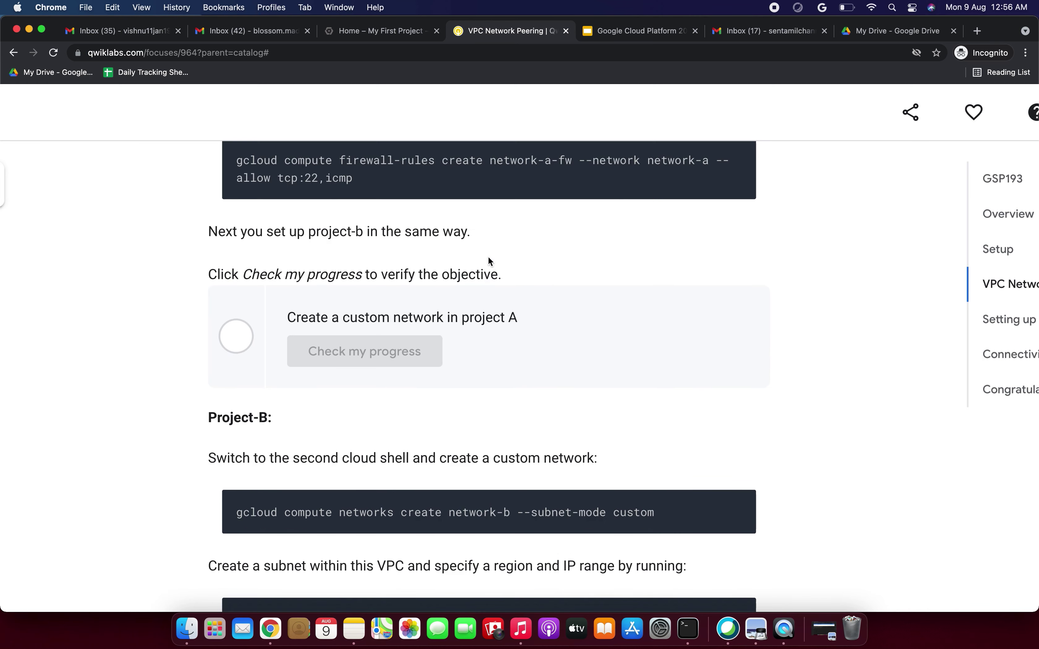
drag(239, 242, 455, 234)
scroll(455, 234, down, 3)
drag(293, 302, 420, 303)
scroll(499, 272, down, 2)
Step: Copy the lab's gcloud compute networks create network-b --subnet-mode custom command and run it in the second Cloud Shell session
click(736, 254)
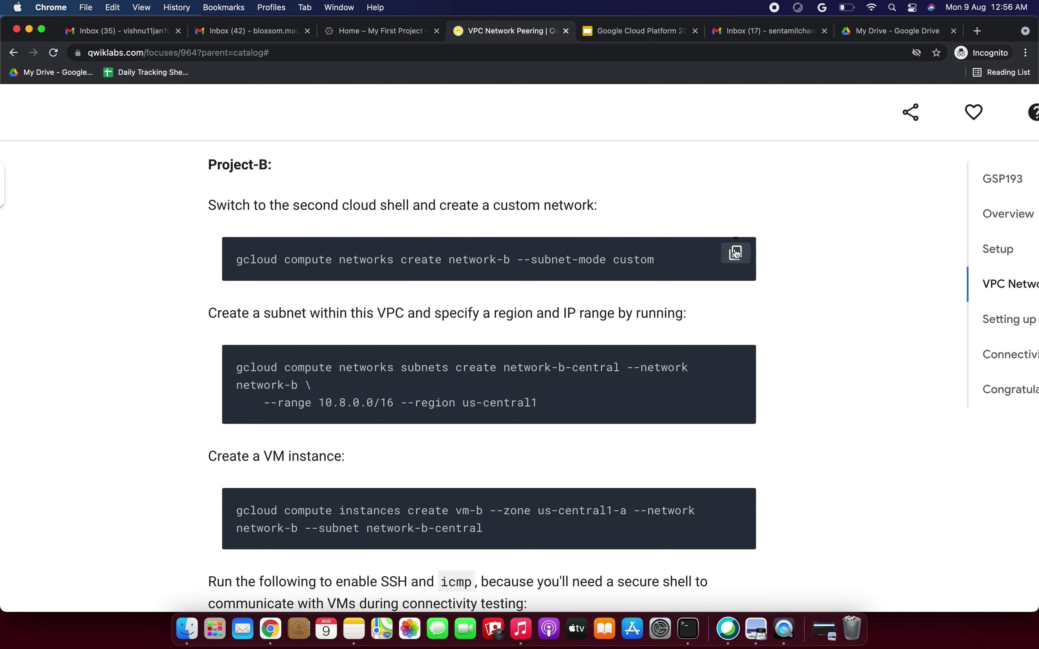
click(361, 37)
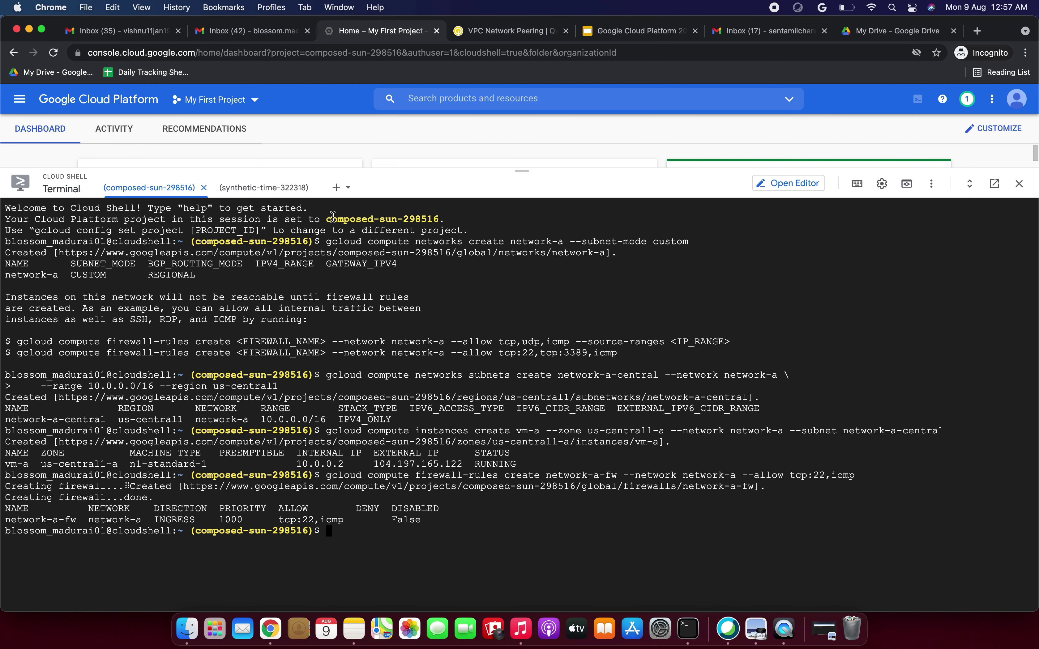
click(263, 193)
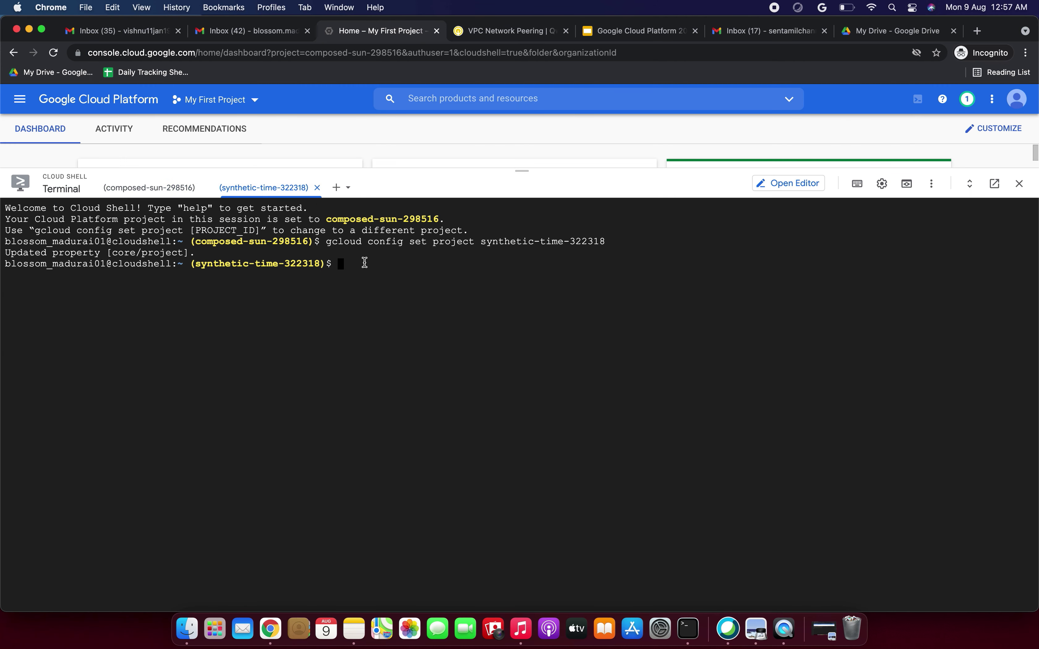
key(super+v)
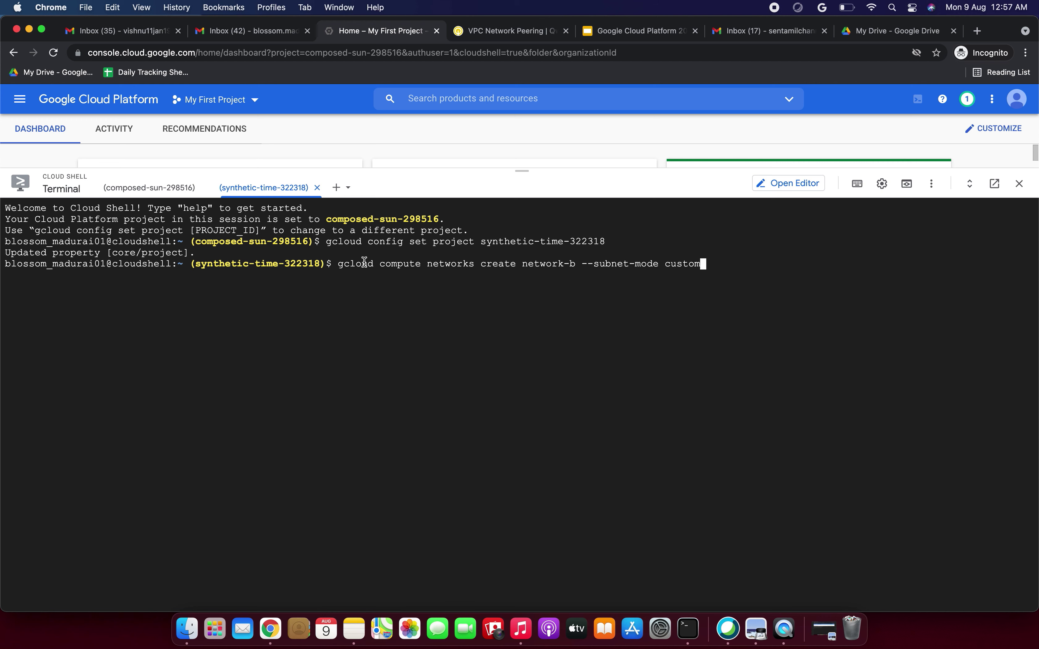
key(Return)
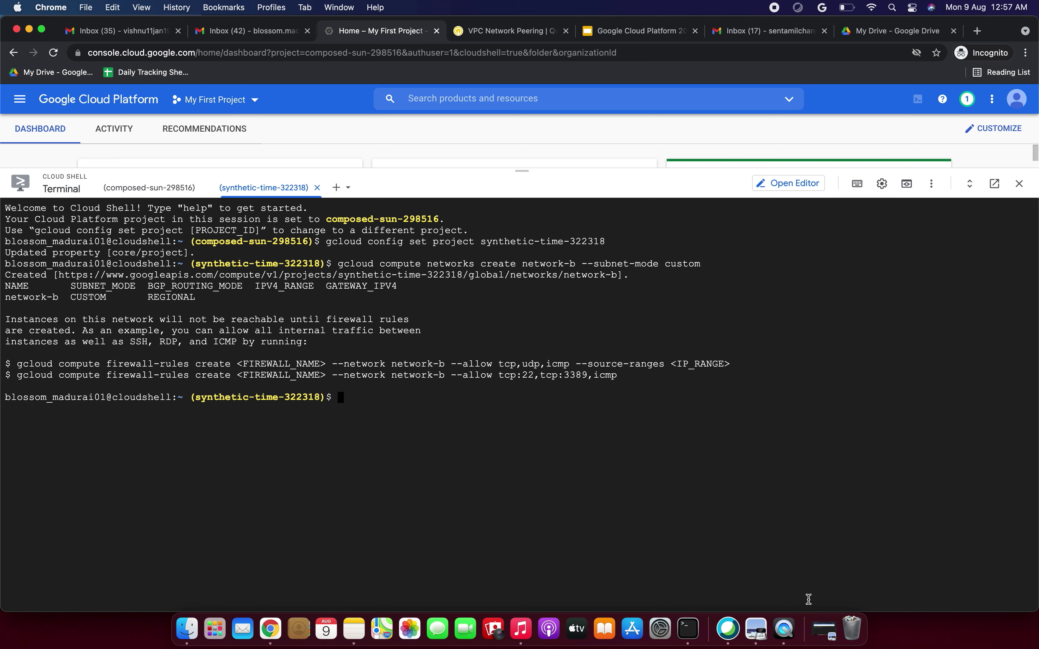
Step: View the minimized screenshot of the prompt to enable compute.googleapis.com, close it and return to the second Cloud Shell session
click(824, 629)
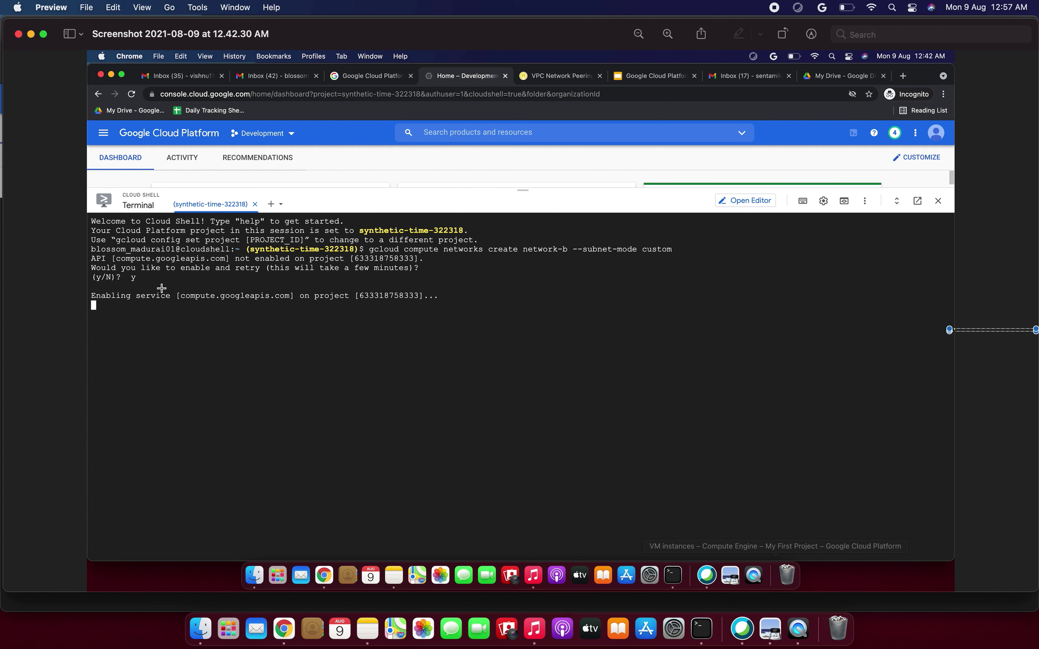
click(19, 34)
click(355, 395)
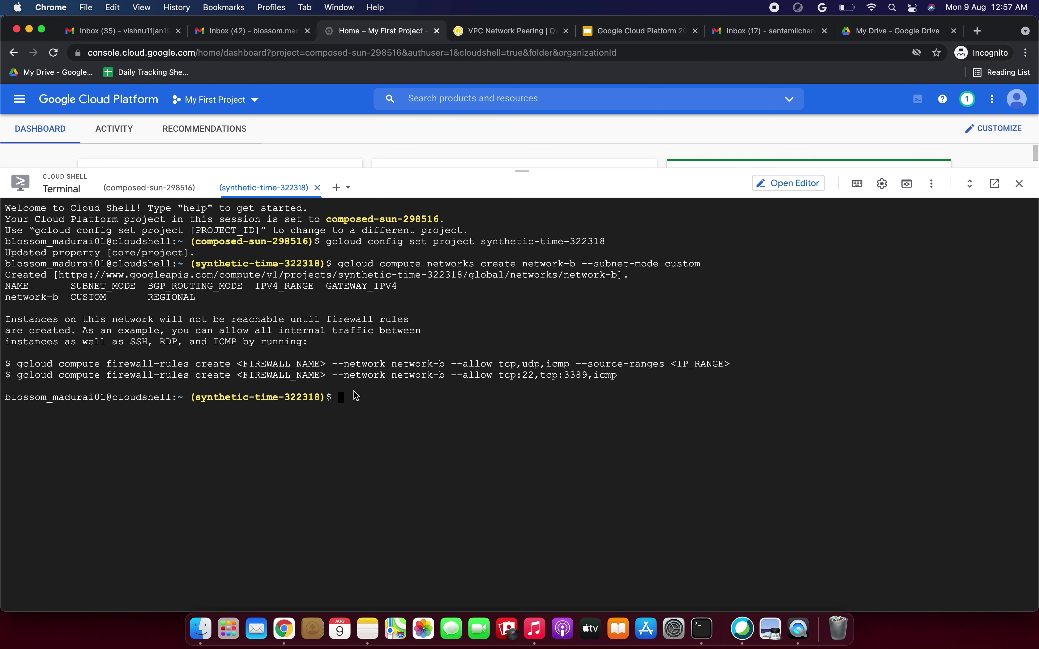
Step: Create the subnet network-b-central in network-b with range 10.8.0.0/16 and region us-central1, using the lab's command in the second session
click(517, 34)
click(733, 369)
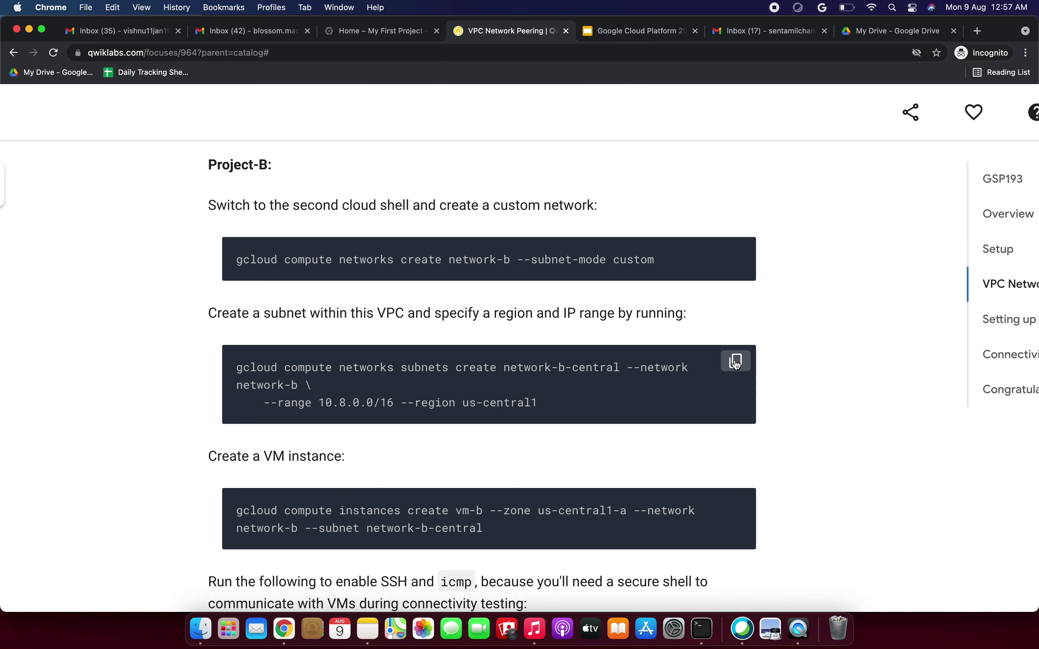
click(368, 36)
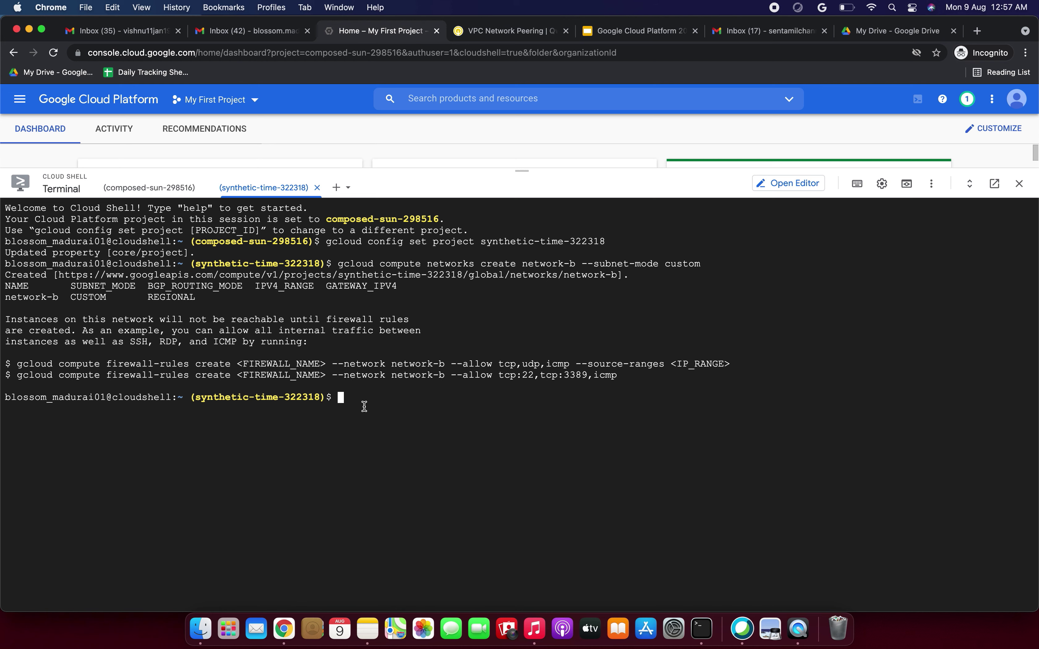
key(super+v)
key(Return)
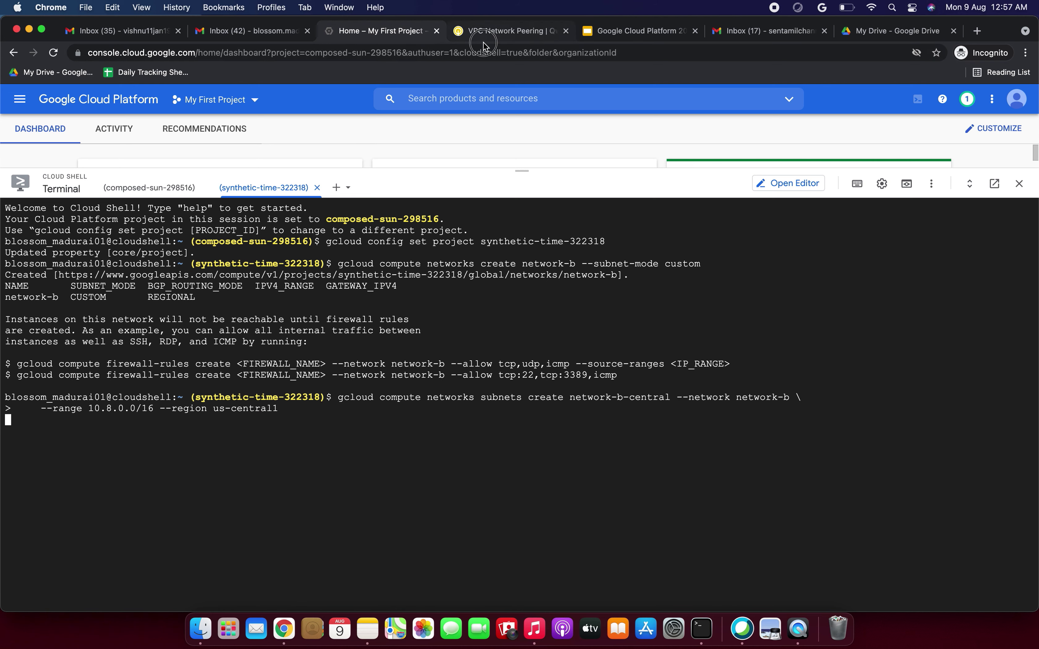
Step: Create the VM vm-b in zone us-central1-a on network-b and subnet network-b-central, using the lab's command in the second session
click(492, 33)
scroll(549, 379, down, 5)
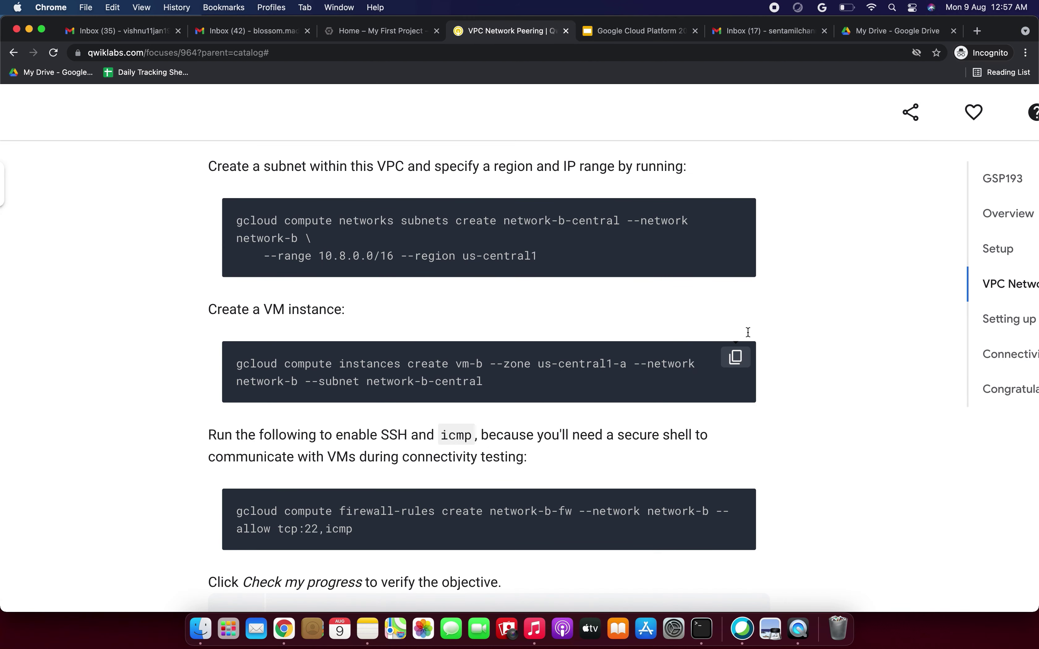
click(375, 38)
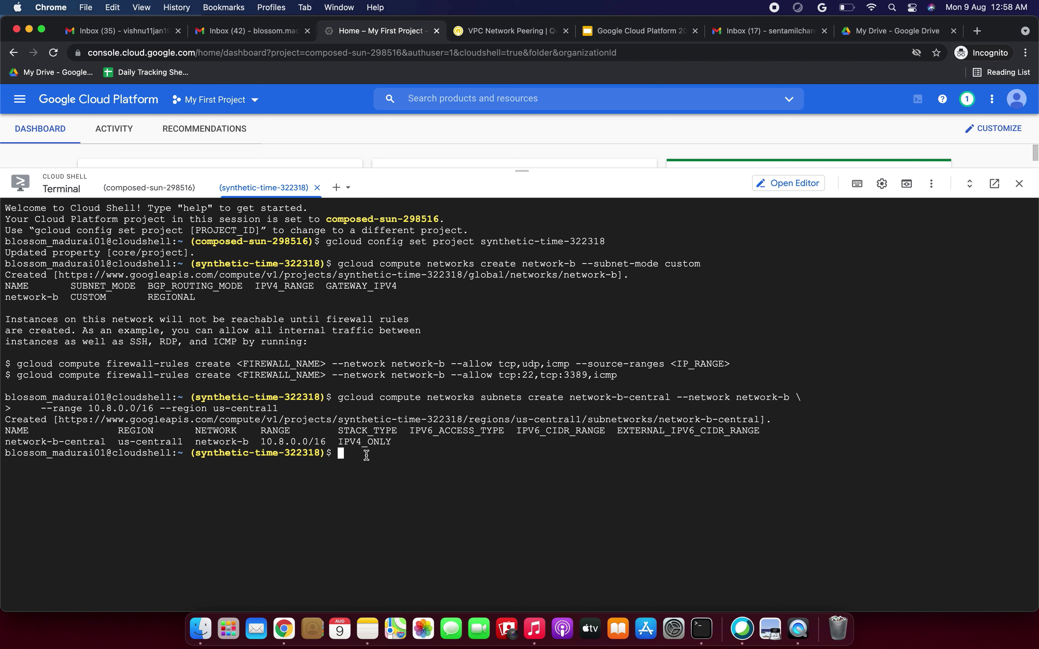
key(super+v)
key(Return)
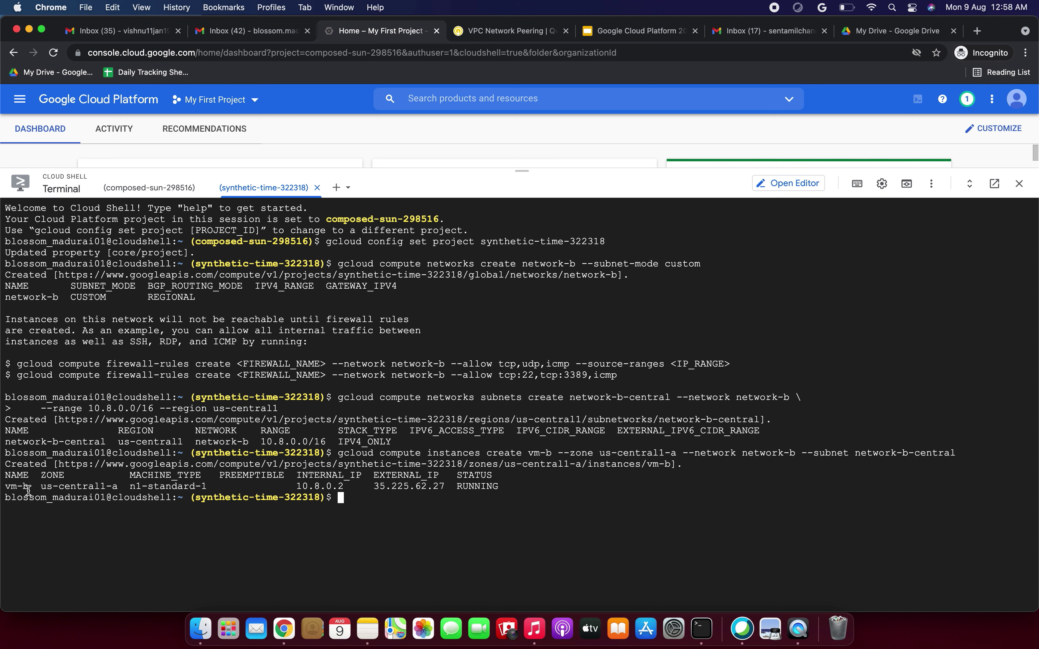
Step: Create the firewall rule network-b-fw on network-b allowing tcp:22,icmp, using the lab's command in the second session
click(505, 30)
scroll(524, 401, down, 3)
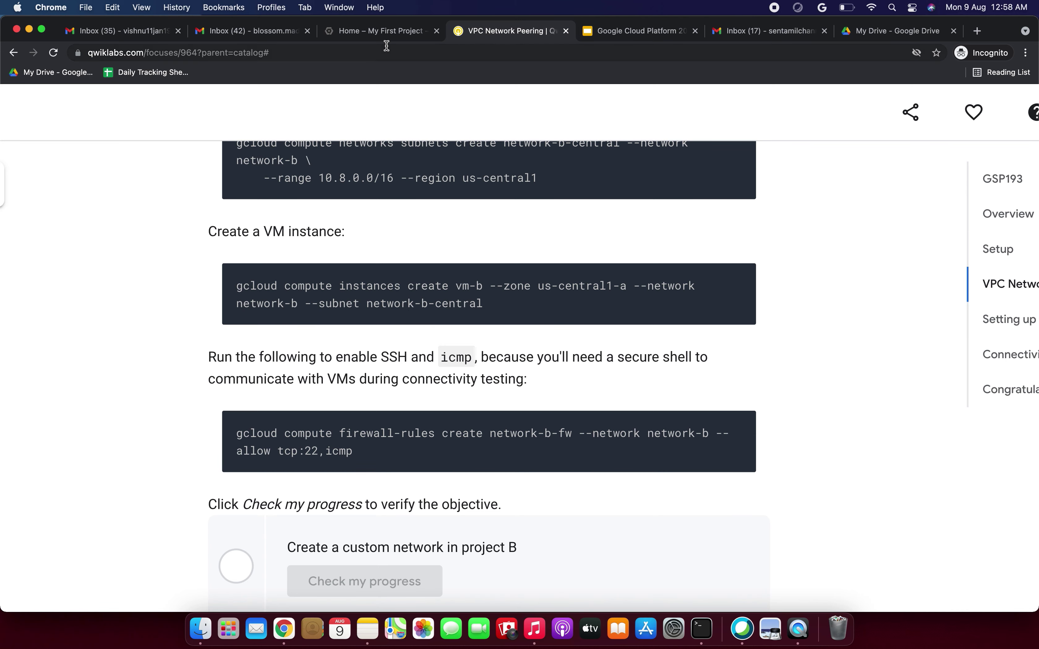
click(391, 33)
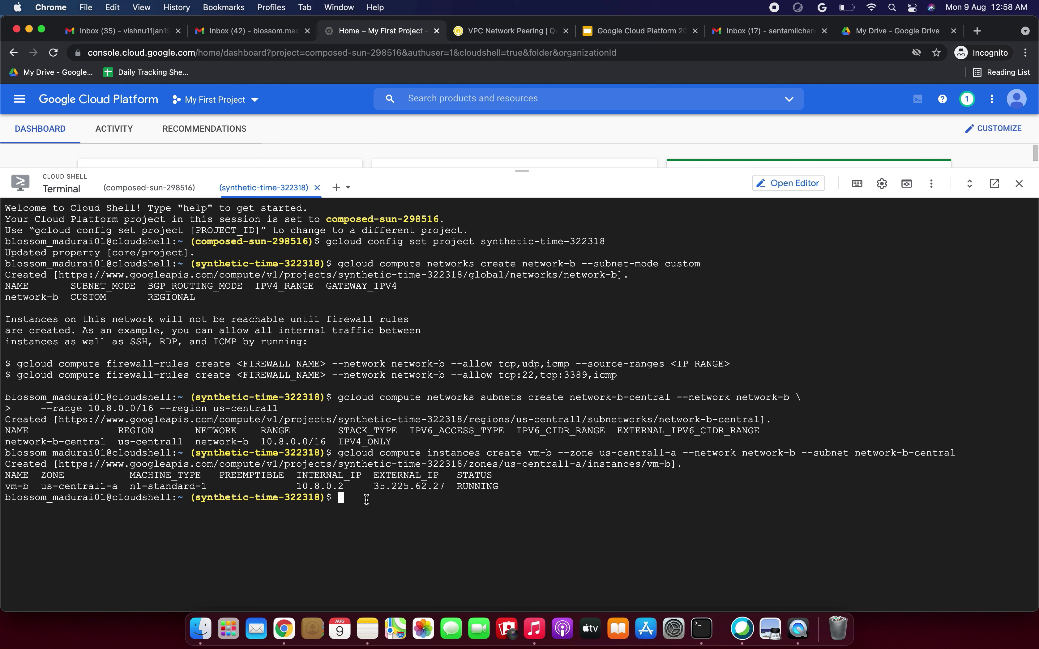
key(super+v)
key(Return)
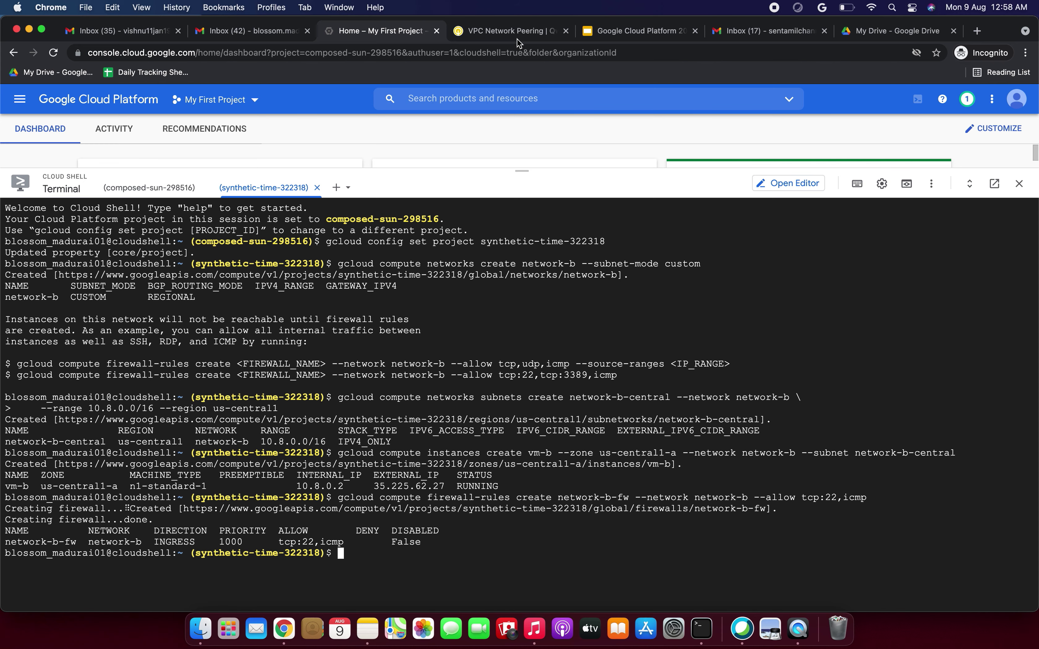
Step: Read the lab's section on setting up a VPC Network Peering session, from the network-a to network-b diagram to the Project-A steps
click(492, 37)
scroll(428, 425, down, 3)
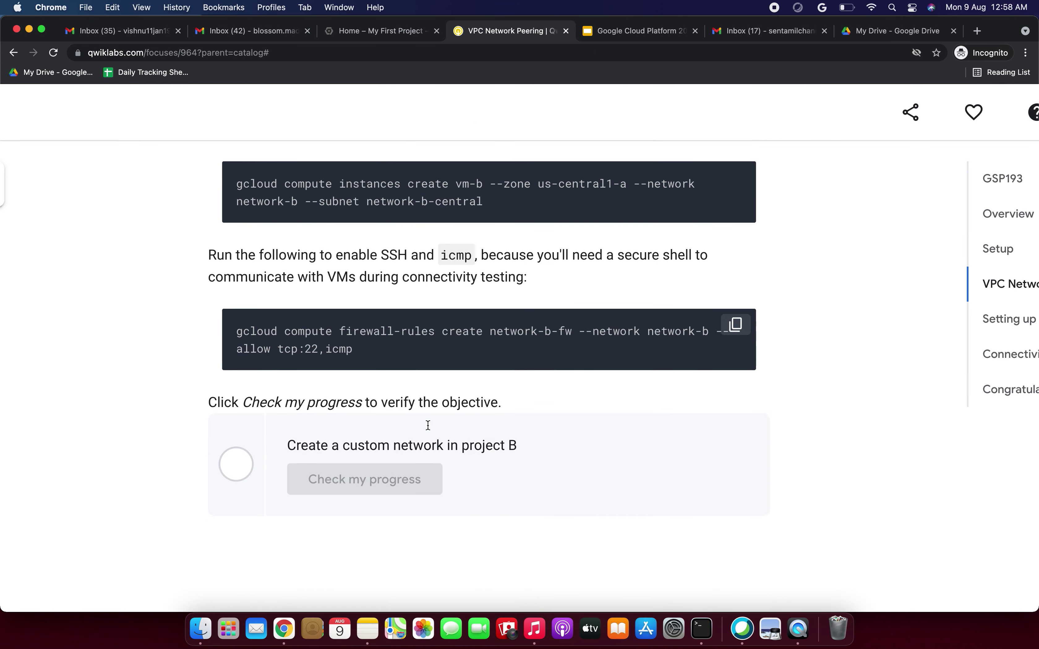
scroll(428, 425, down, 10)
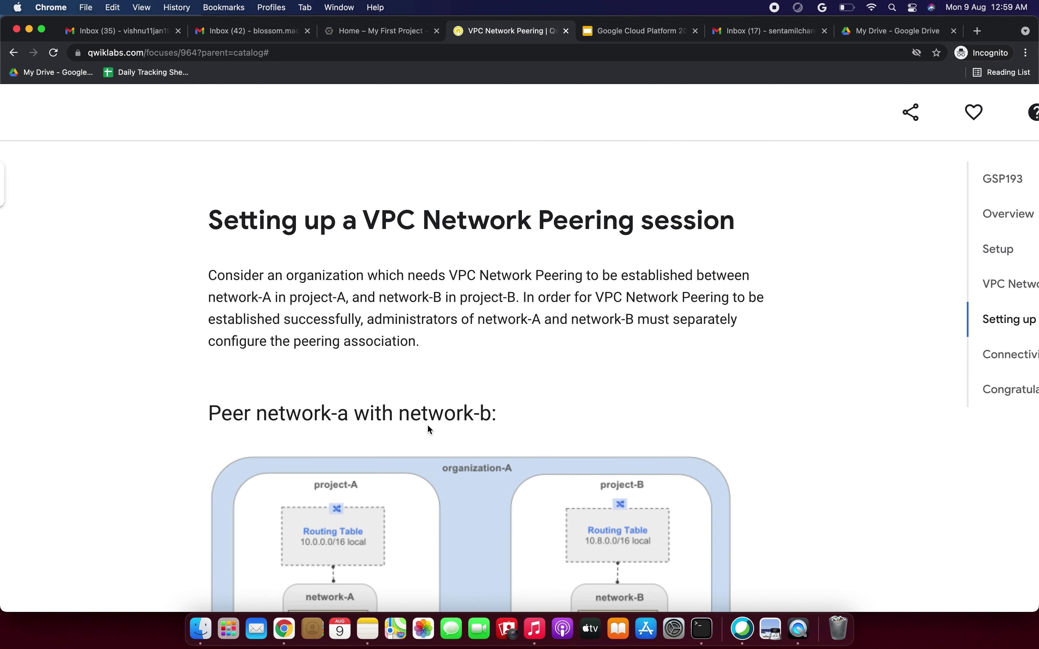
scroll(427, 428, down, 1)
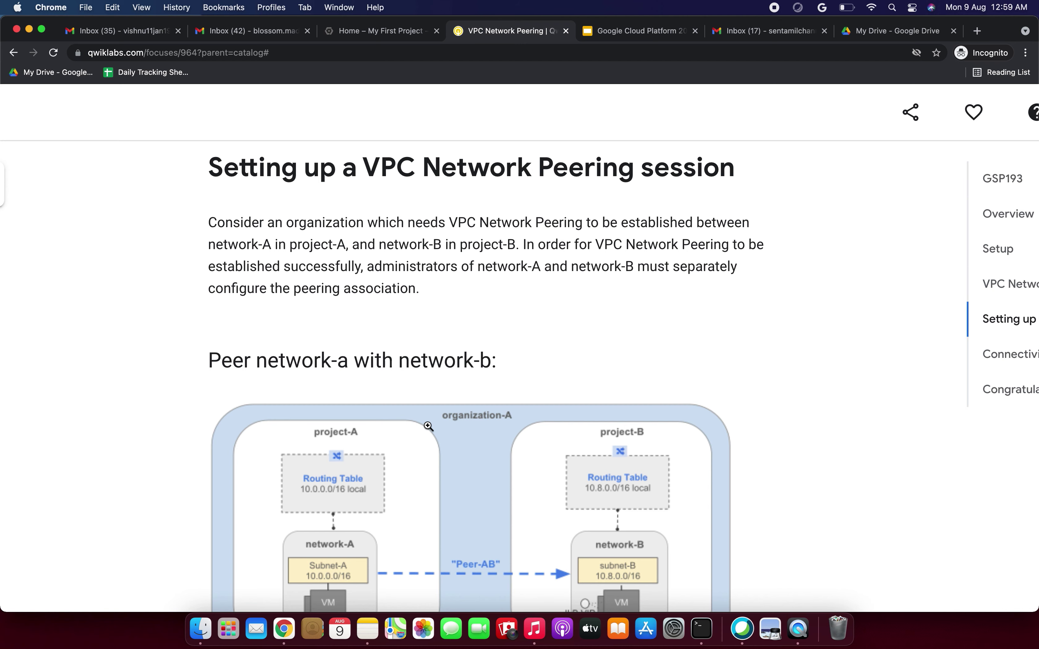
scroll(428, 427, down, 3)
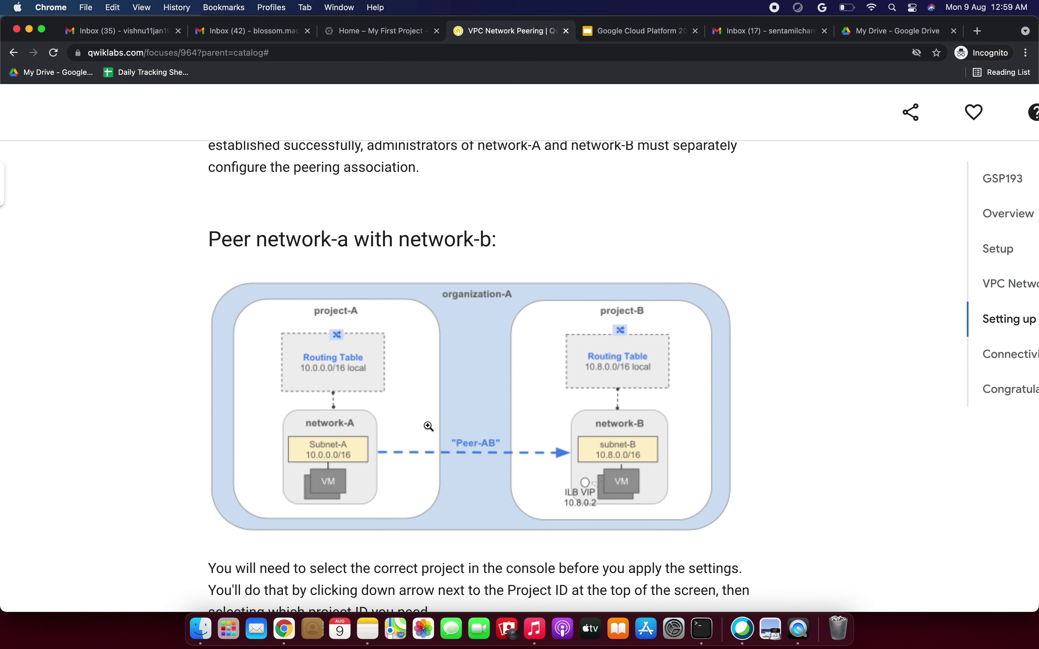
scroll(428, 426, down, 1)
scroll(428, 427, down, 3)
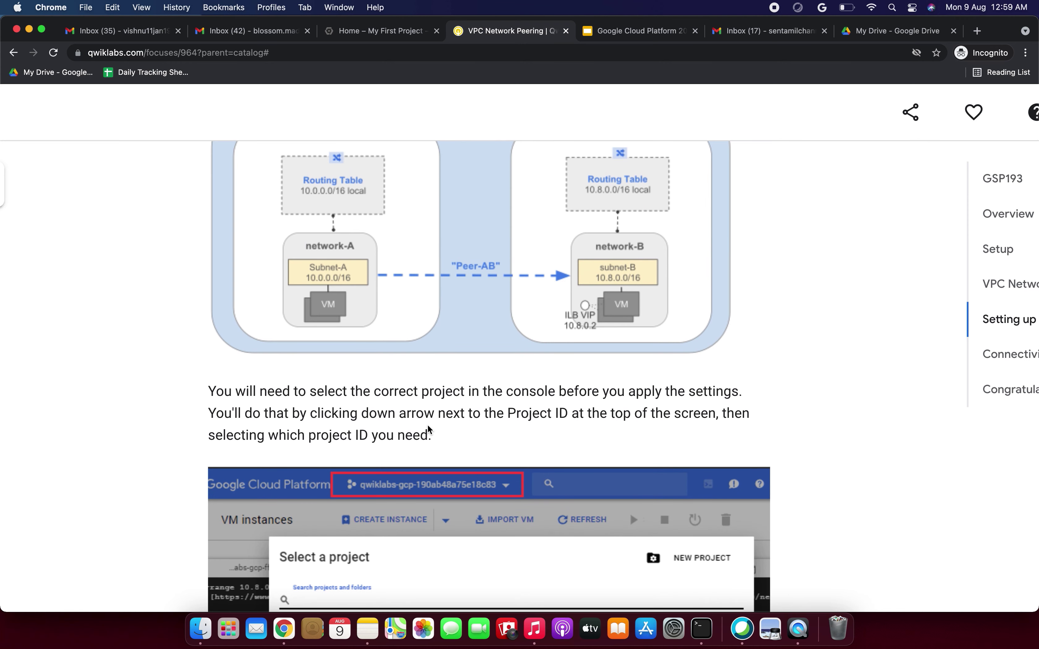
scroll(428, 427, down, 1)
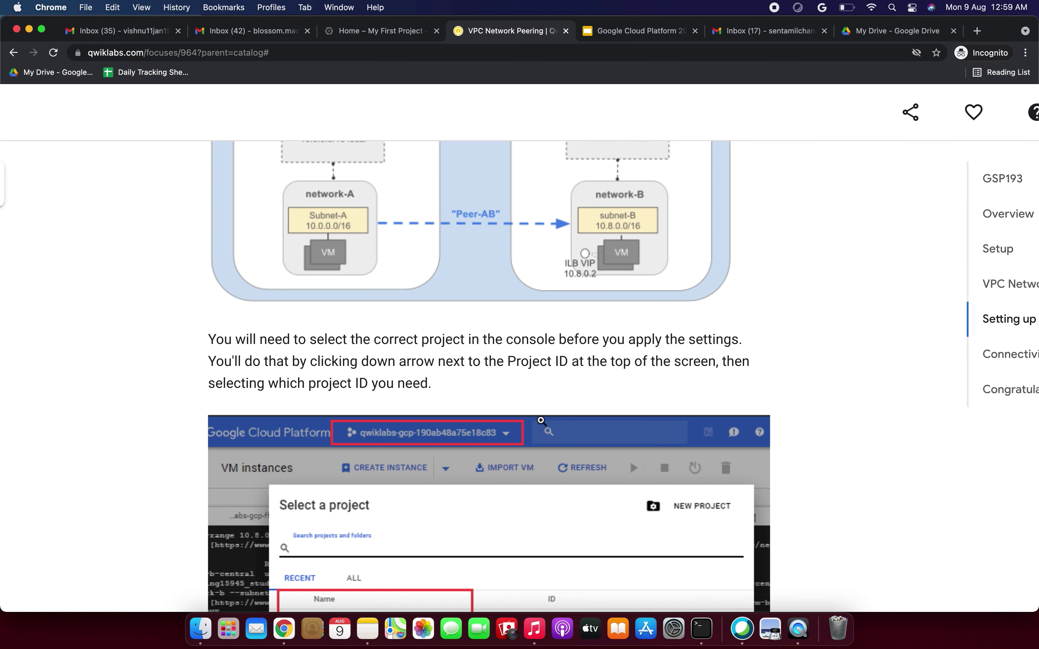
scroll(540, 421, down, 15)
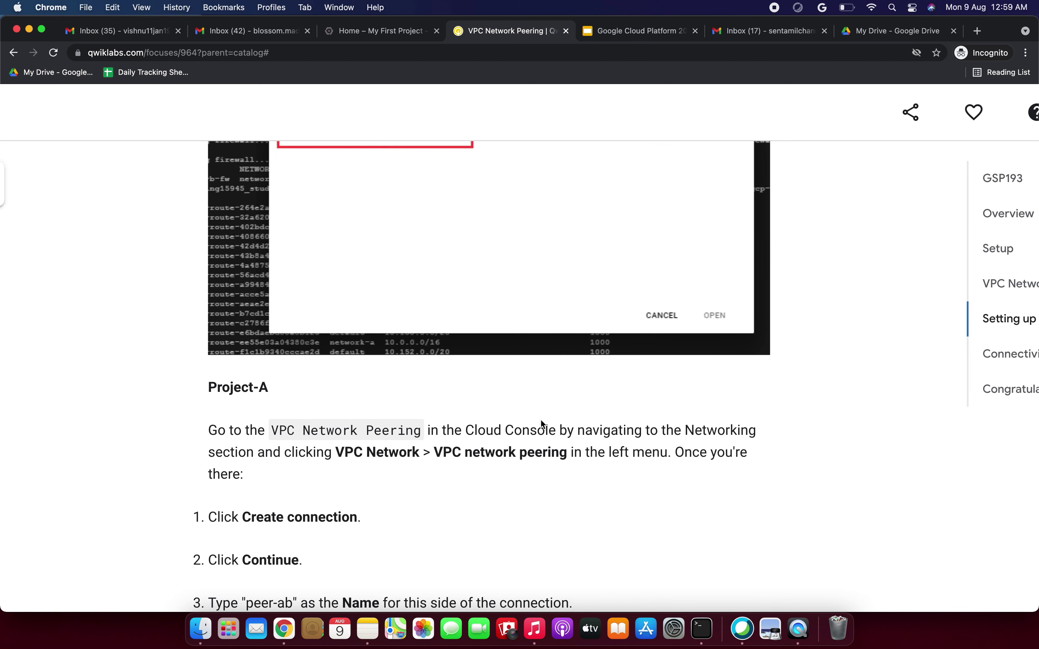
scroll(542, 423, down, 2)
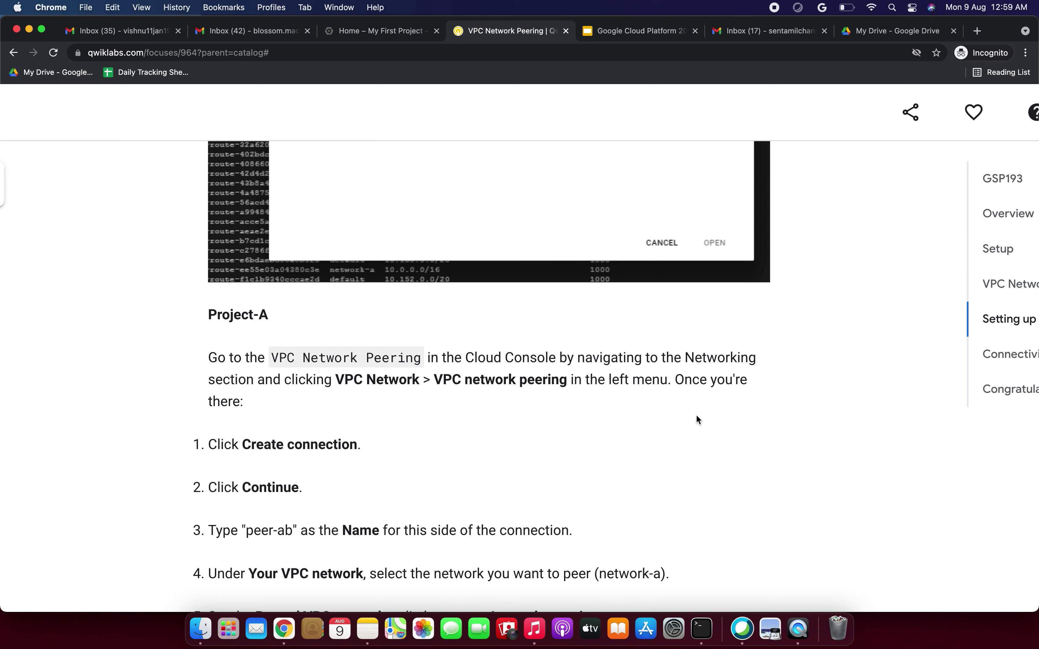
Step: Return to the Cloud Console, shrink the Cloud Shell pane and select the project My First Project
click(382, 31)
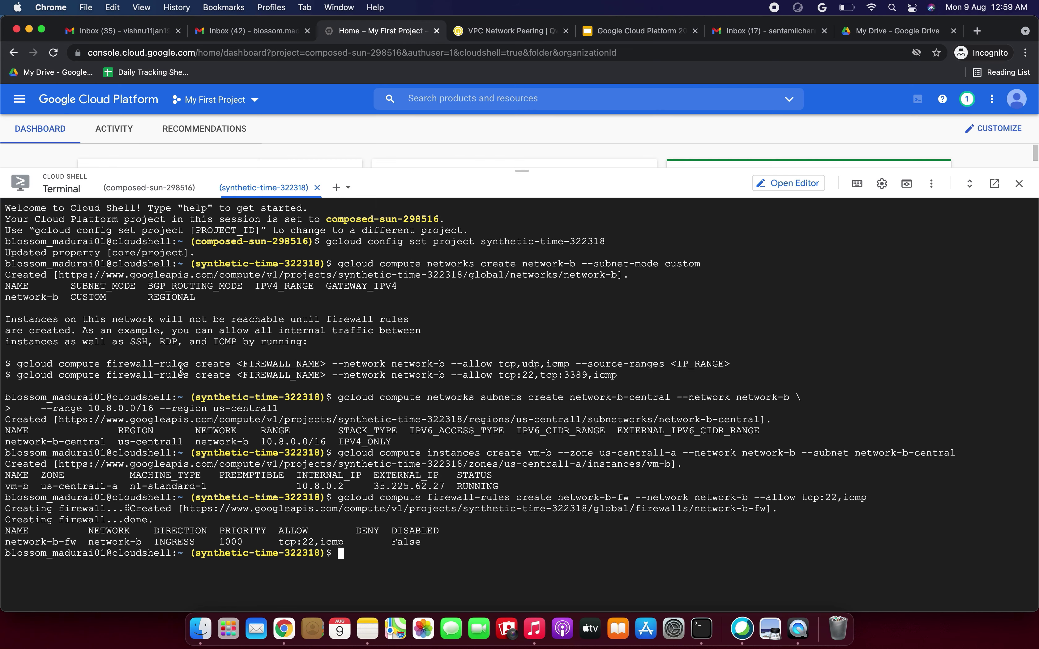
drag(521, 172, 494, 424)
click(255, 99)
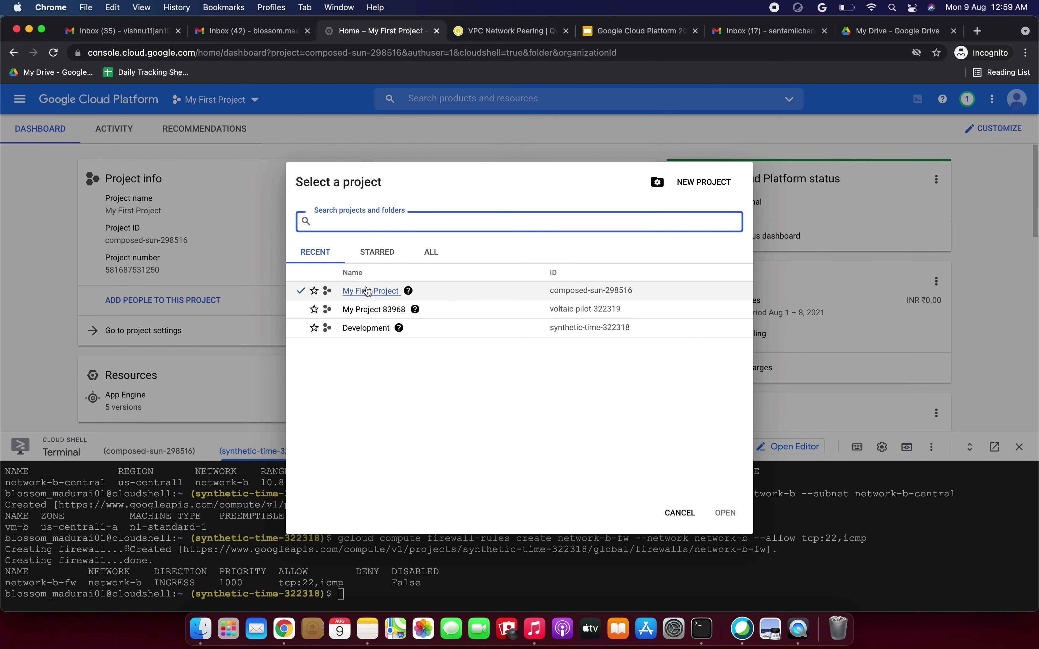
click(367, 291)
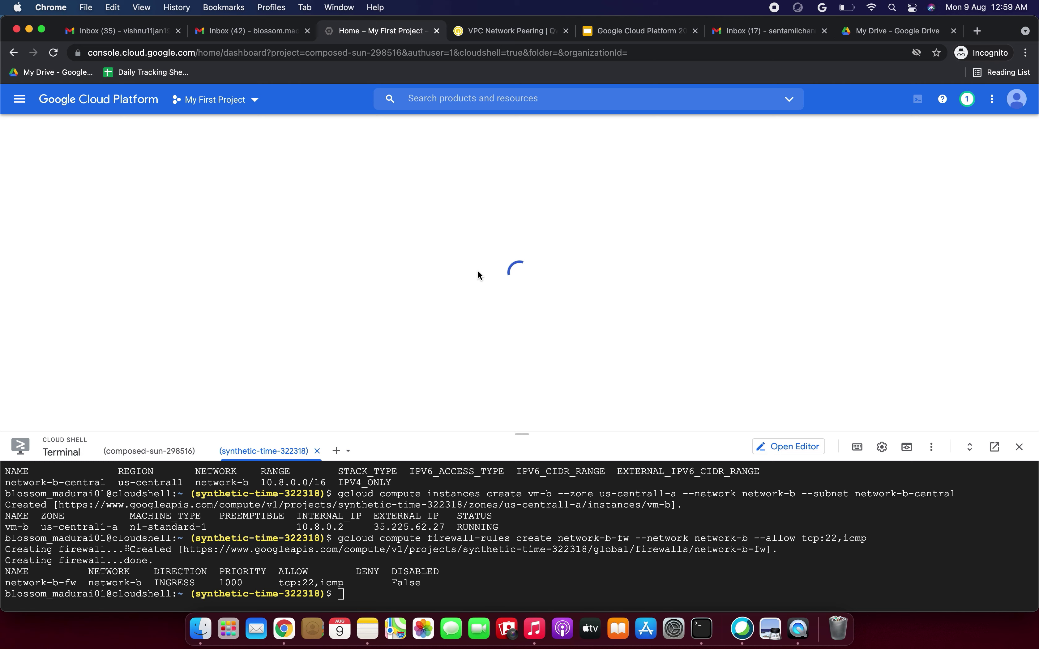
Step: Open VPC network peering in the VPC network section and start creating a new peering connection
click(19, 103)
scroll(74, 482, down, 5)
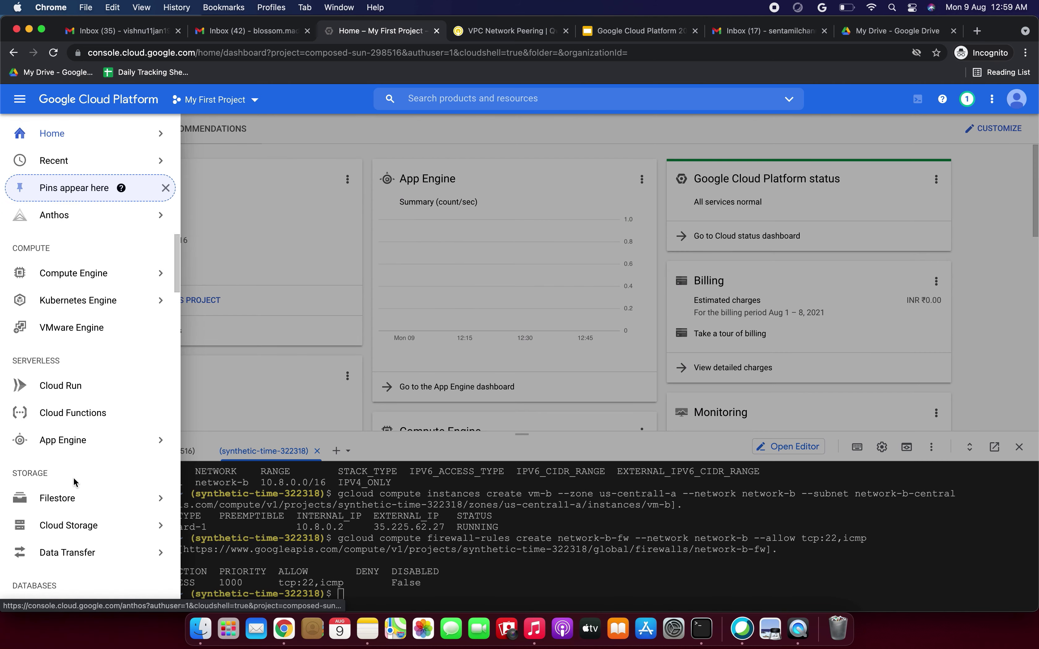
scroll(74, 482, down, 15)
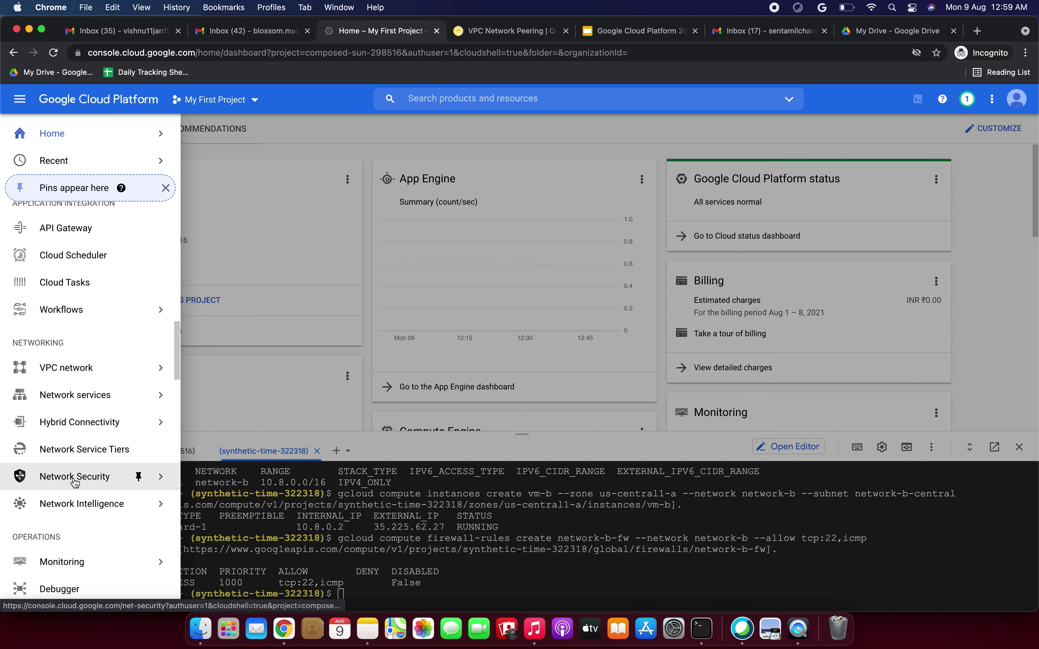
scroll(75, 480, down, 3)
scroll(75, 430, up, 2)
click(47, 365)
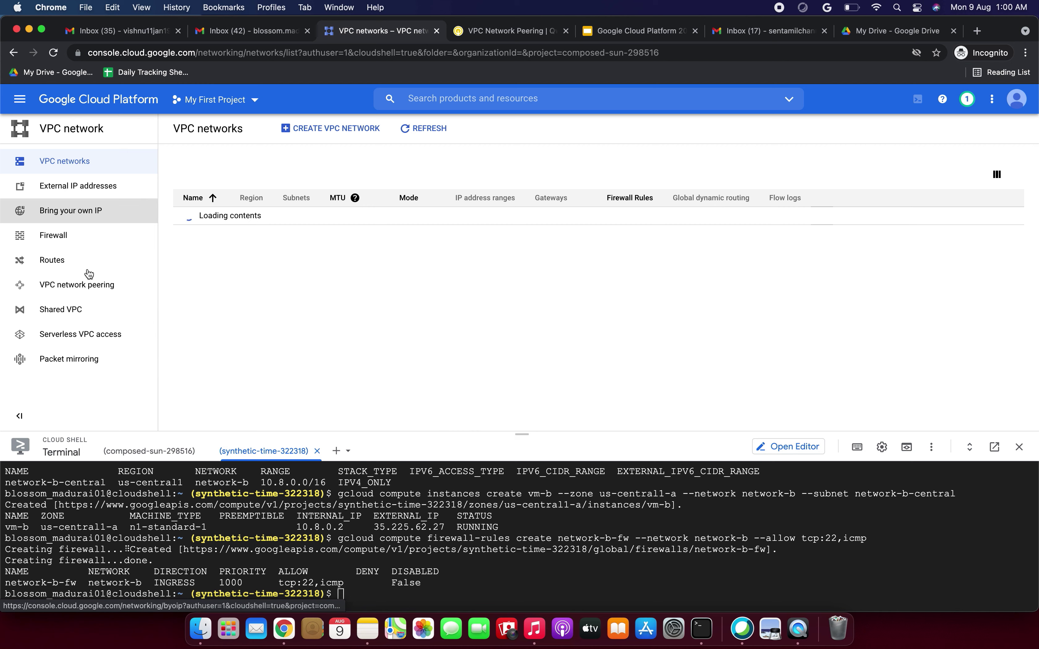
click(90, 283)
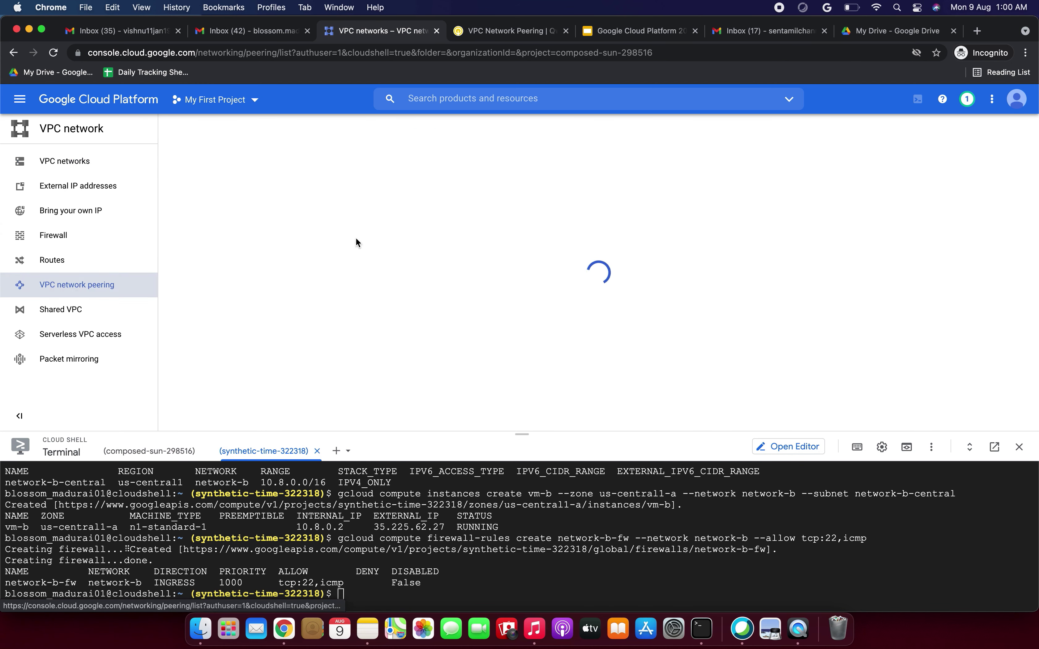
click(496, 280)
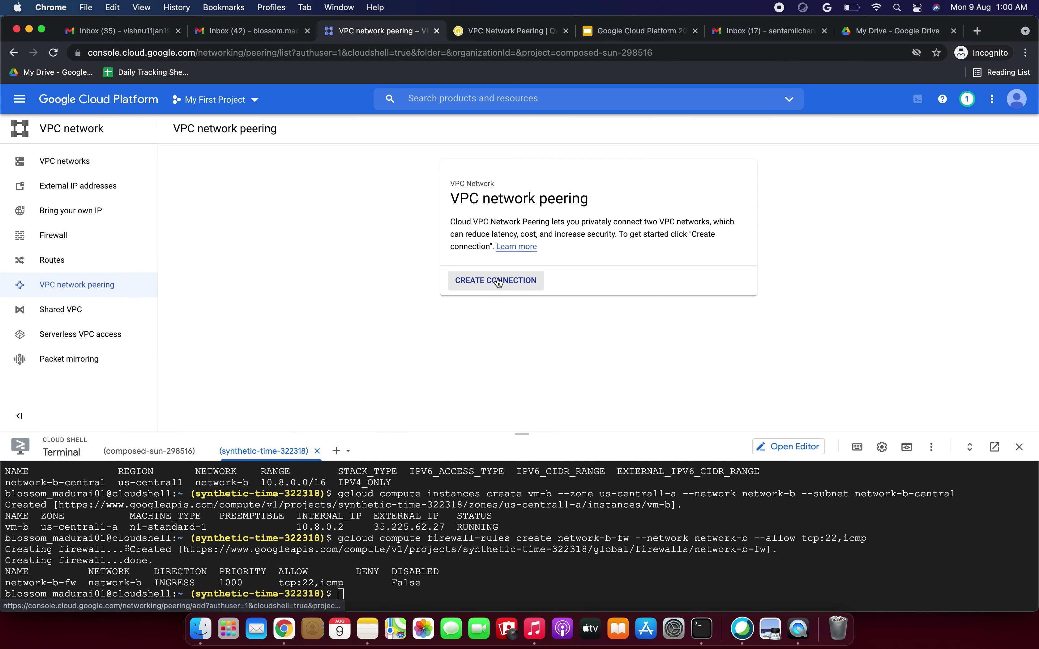
click(200, 255)
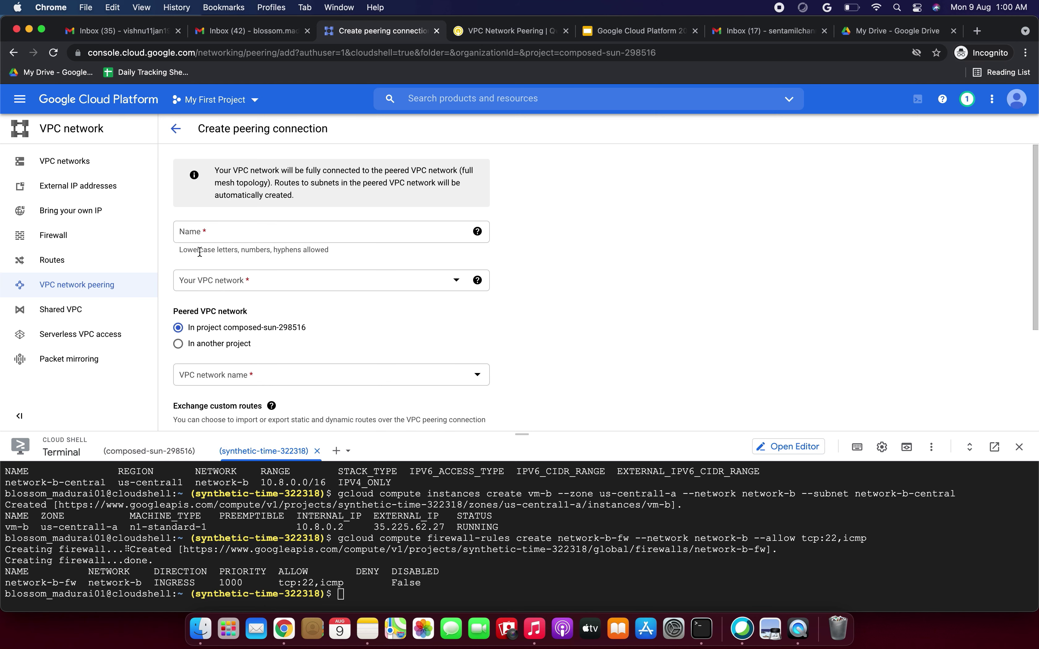
Step: Name the peering connection peer-ab, copying the name from the lab's Project-A instructions
click(251, 237)
click(513, 33)
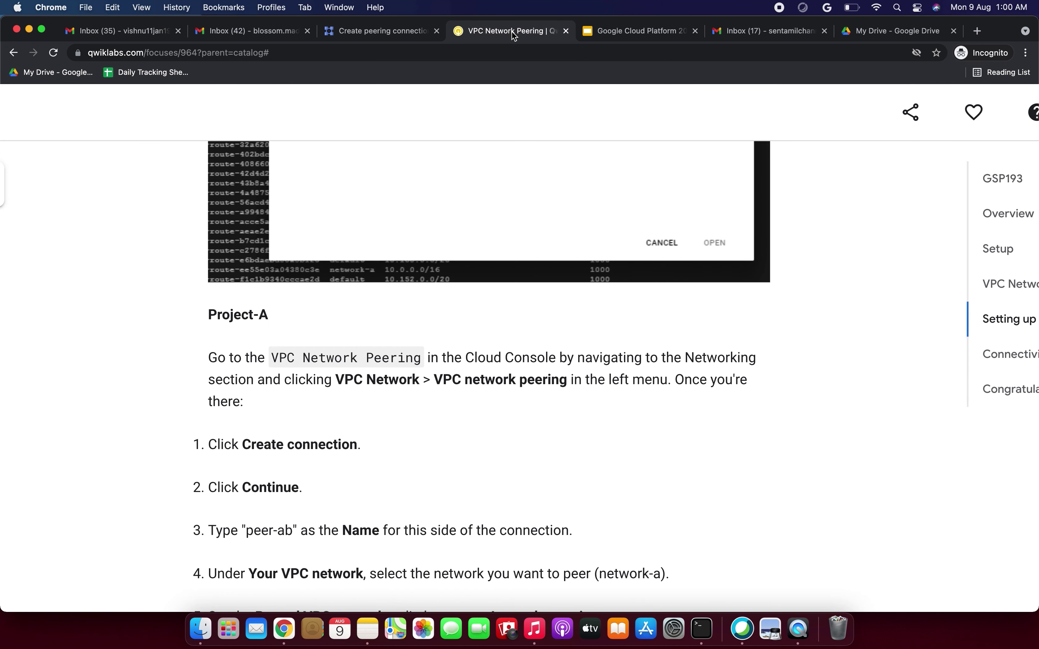
scroll(306, 361, down, 3)
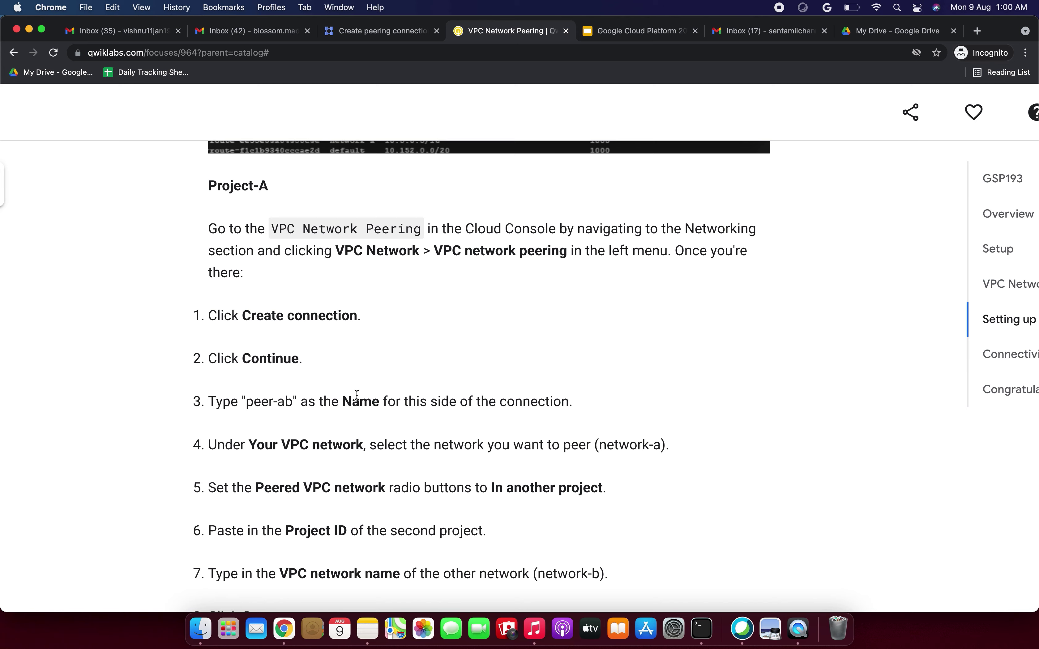
scroll(357, 394, down, 2)
drag(292, 338, 244, 337)
key(ctrl+c)
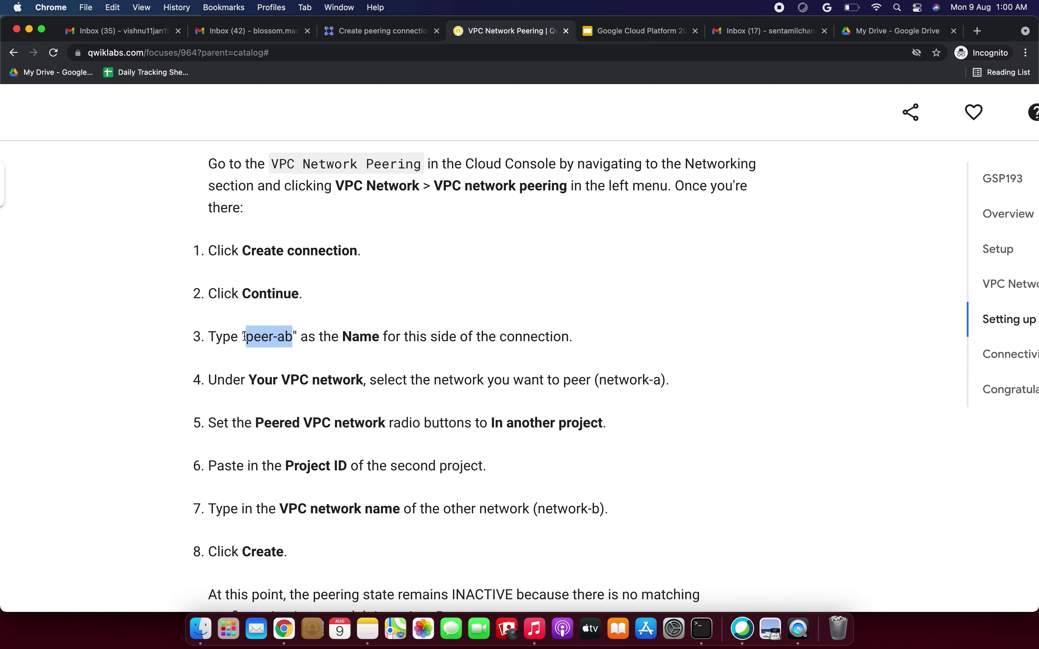
click(388, 30)
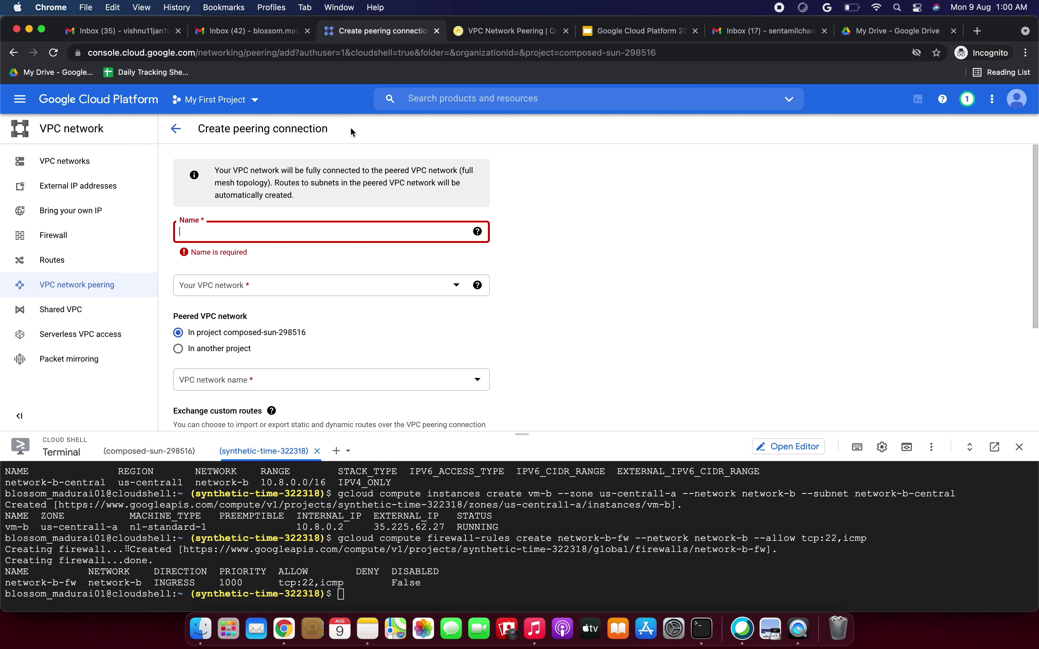
key(ctrl+v)
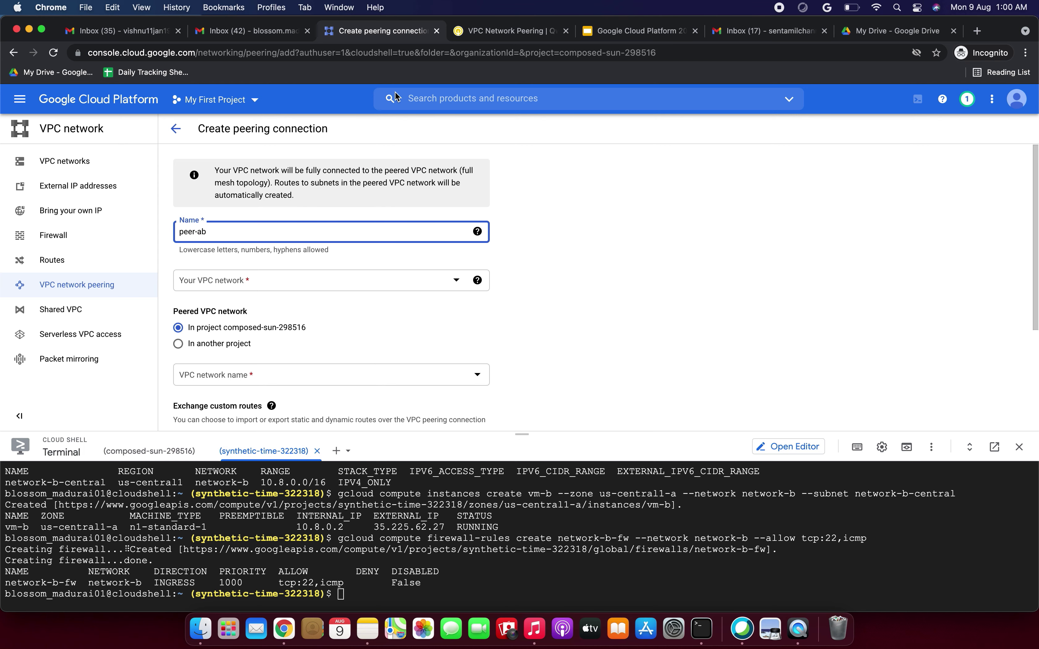
Step: Check the lab for the network to peer and choose network-a as your VPC network
click(498, 31)
scroll(390, 270, down, 2)
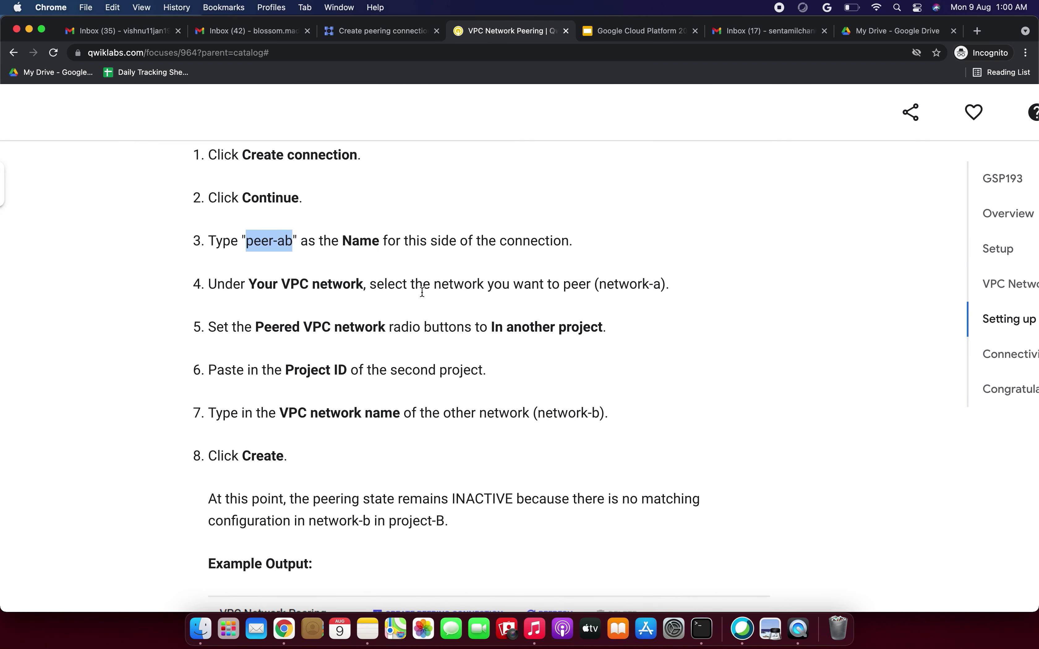
drag(659, 285, 597, 285)
key(super+c)
click(368, 34)
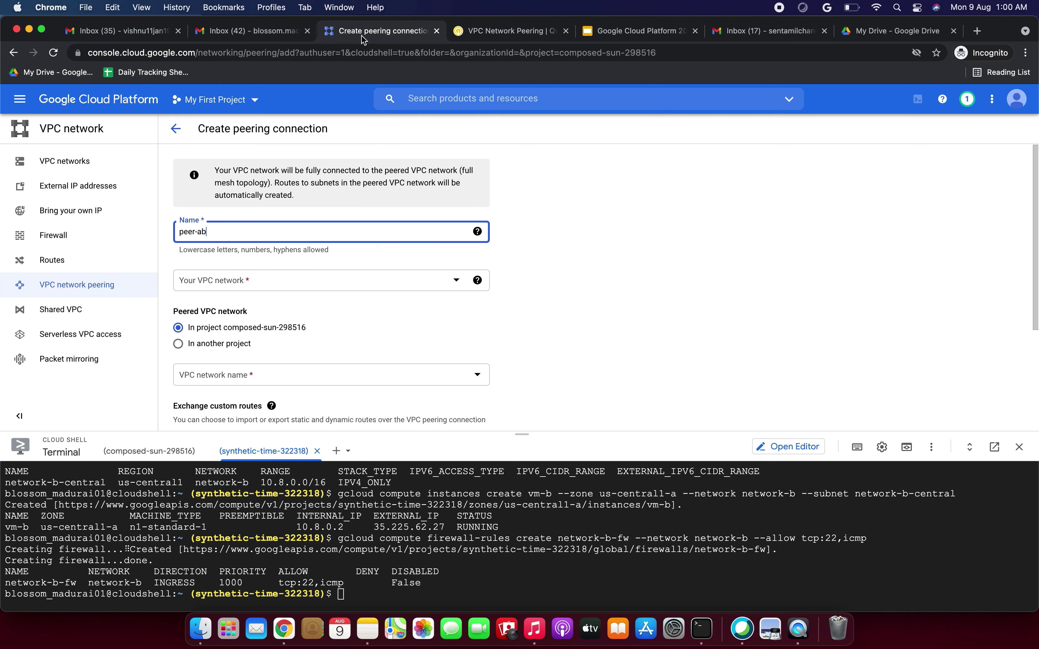
click(256, 279)
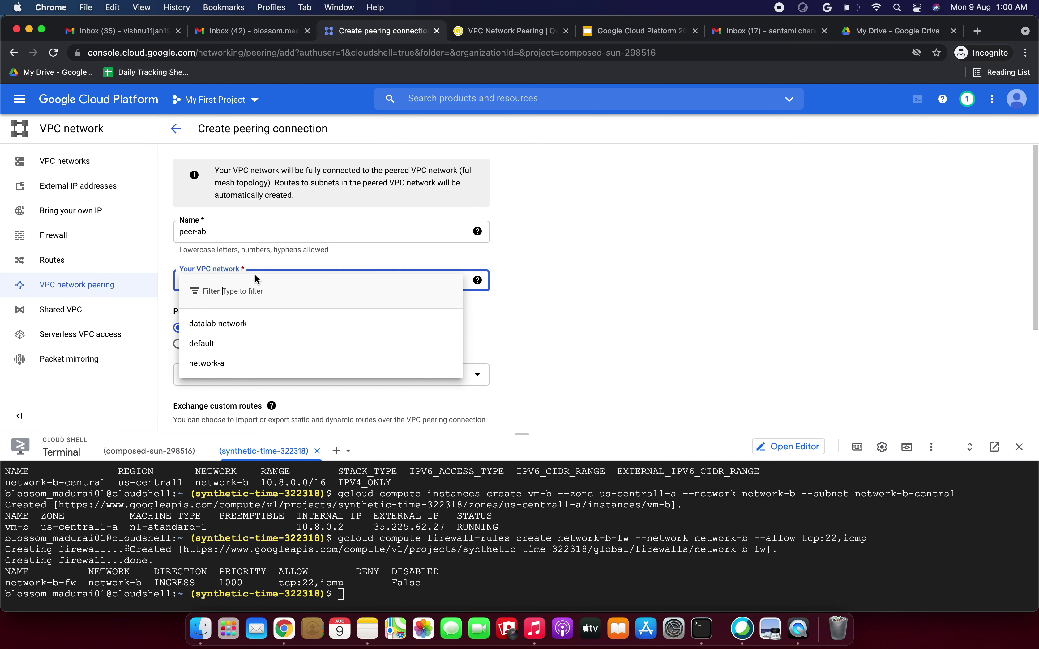
click(268, 363)
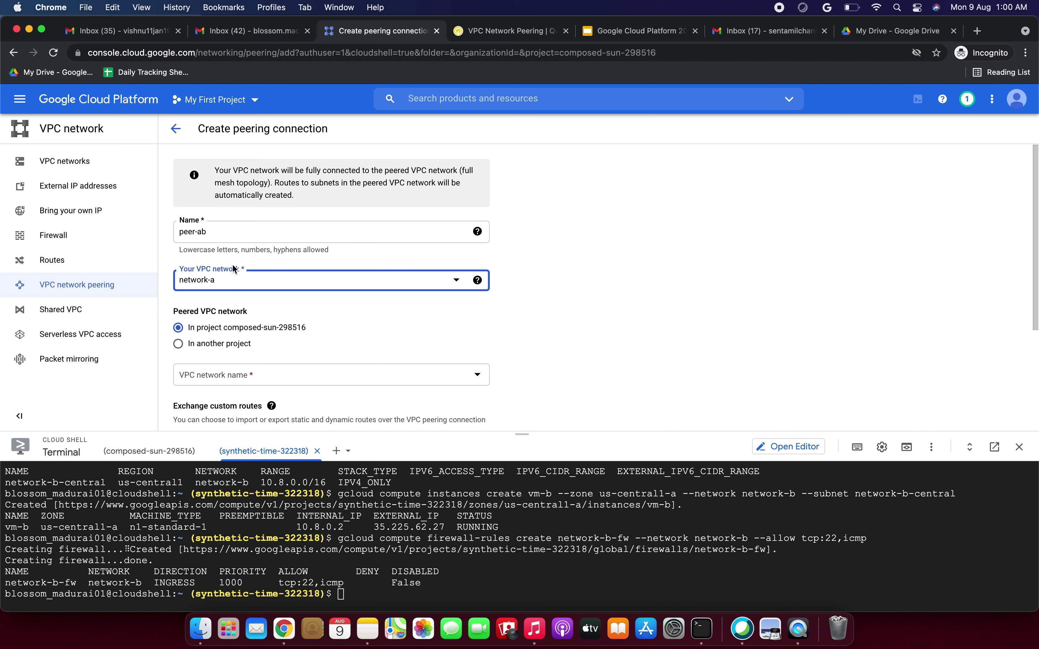
click(281, 286)
click(265, 362)
Step: Set the peered VPC network of the connection to be in another project
scroll(302, 347, down, 2)
click(179, 299)
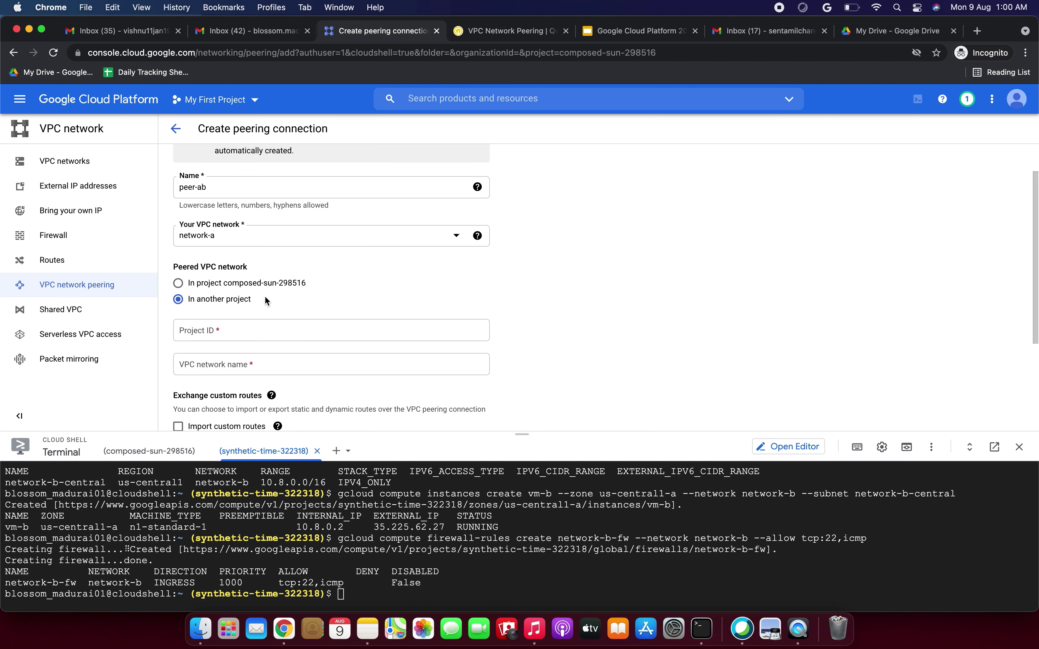
scroll(266, 300, down, 3)
click(245, 265)
Step: Check the lab's instructions for the peered project's ID and VPC network name against the form's required fields
click(477, 31)
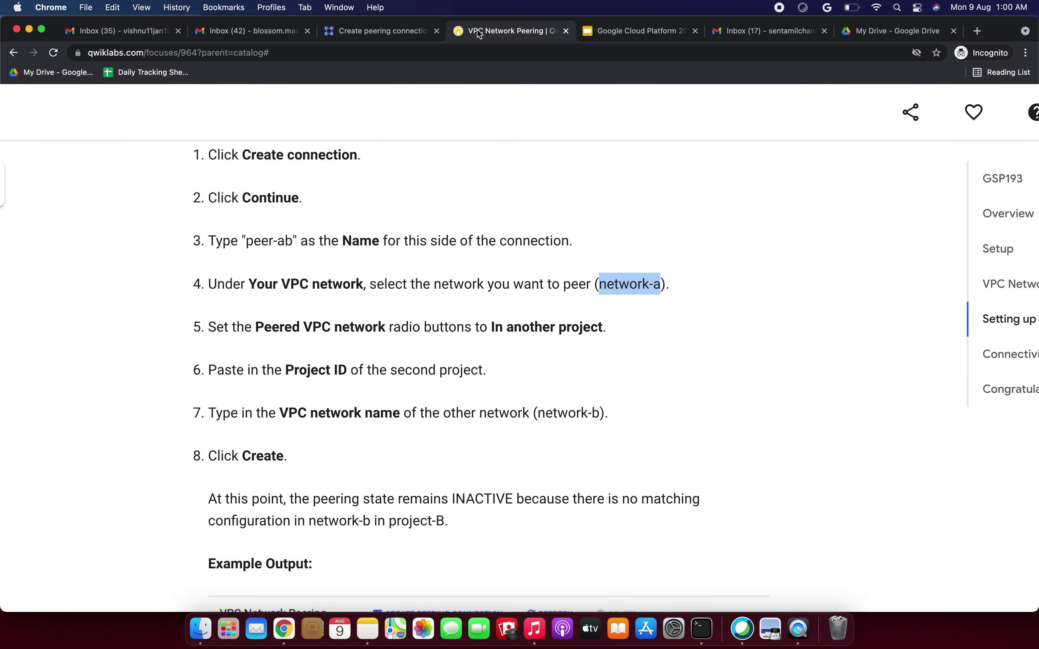
scroll(429, 301, down, 1)
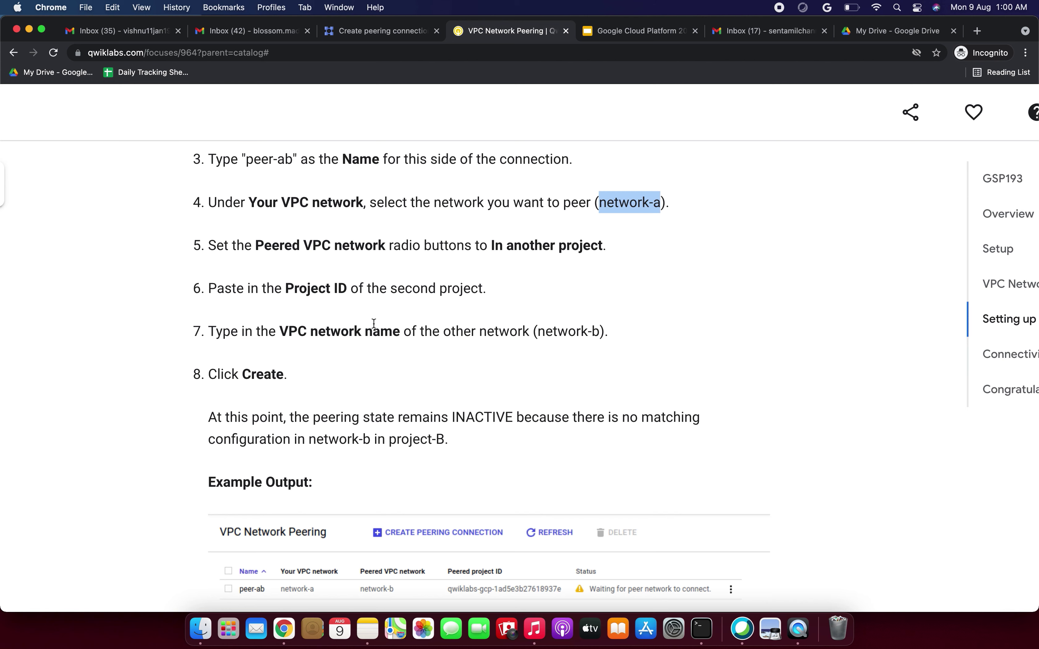
drag(600, 331, 538, 331)
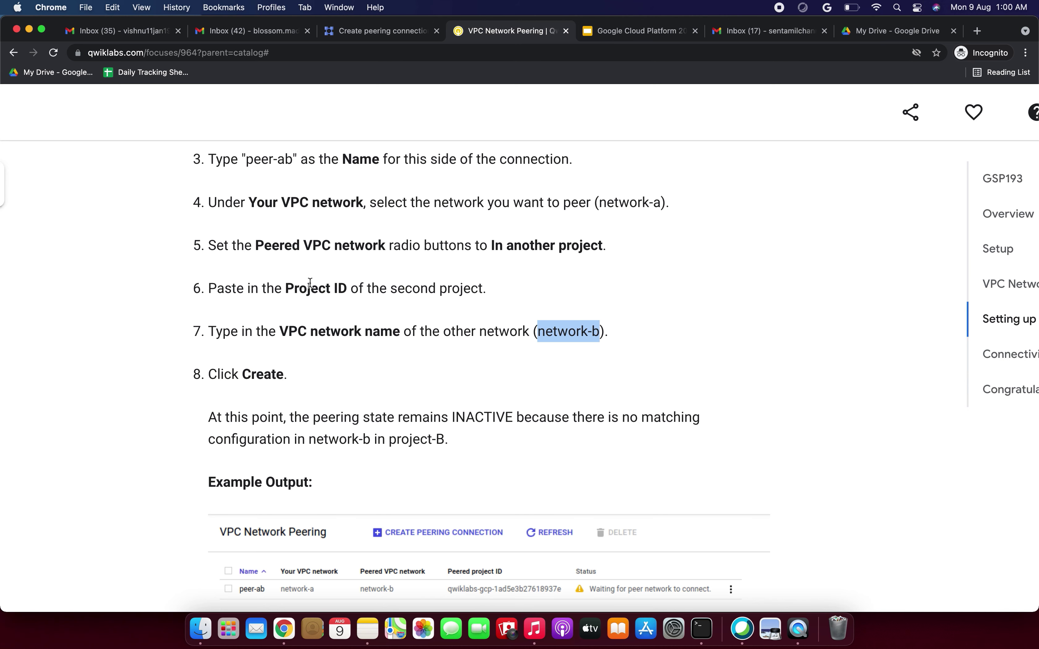
click(361, 33)
click(266, 306)
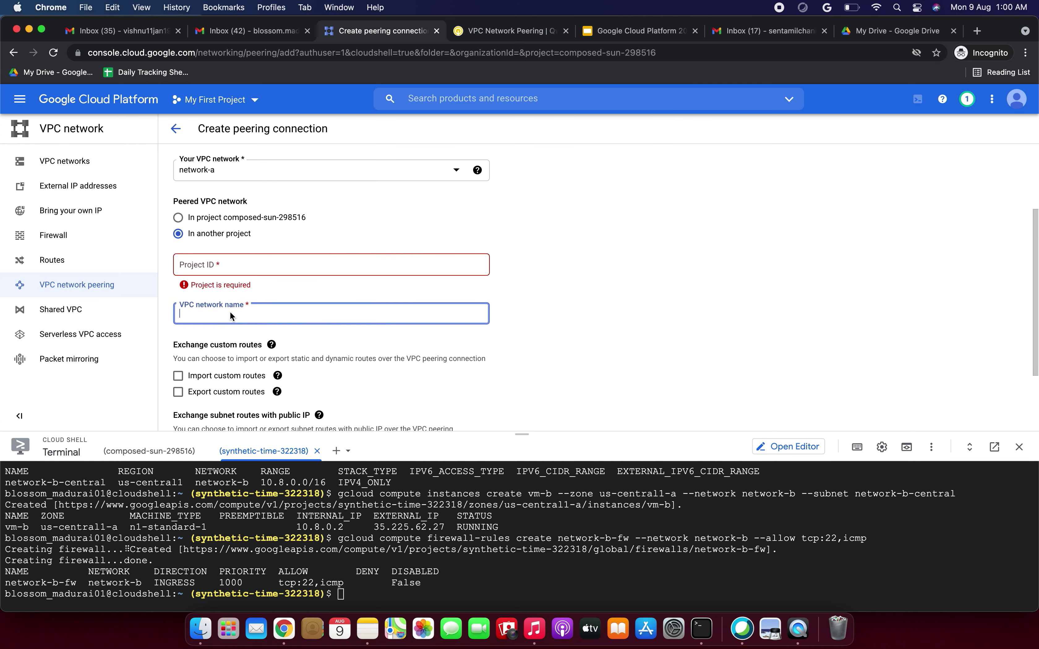
click(246, 263)
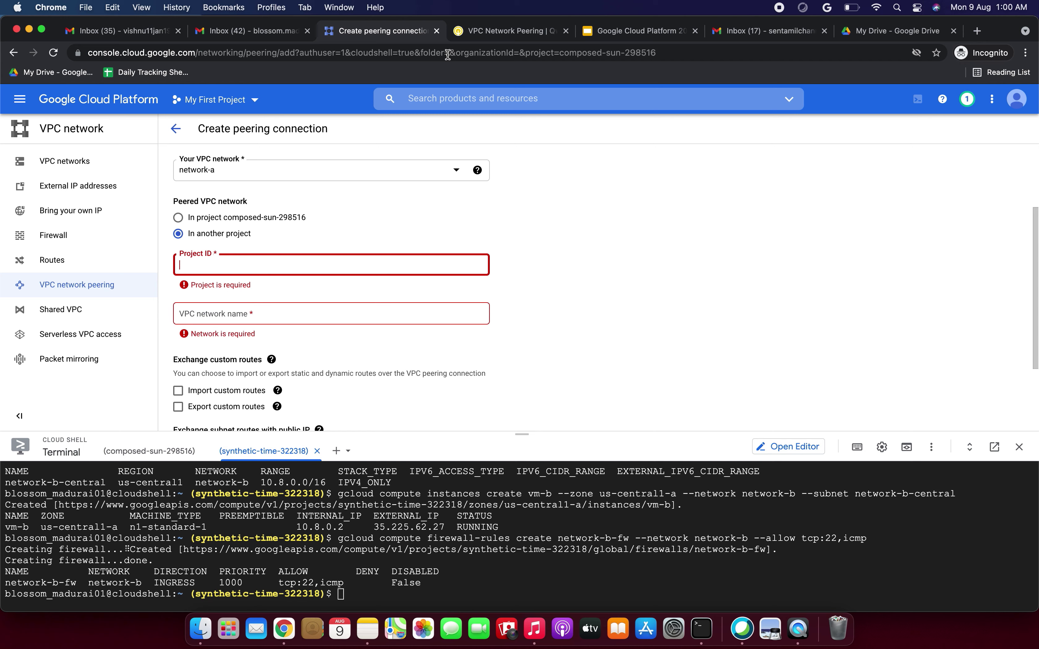
click(476, 31)
drag(327, 288, 436, 290)
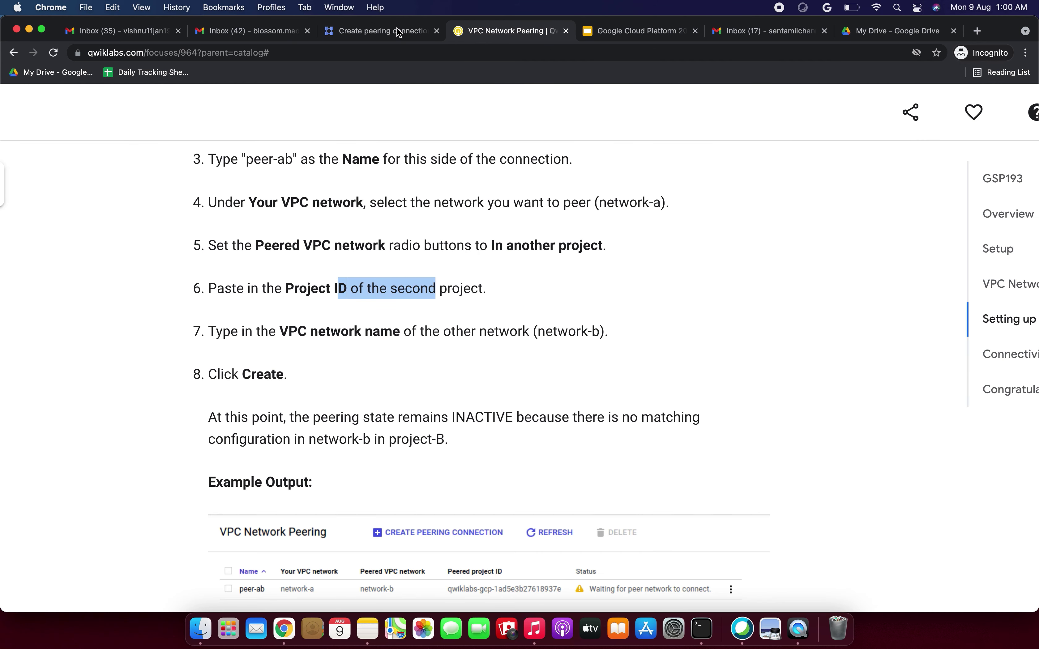
click(397, 30)
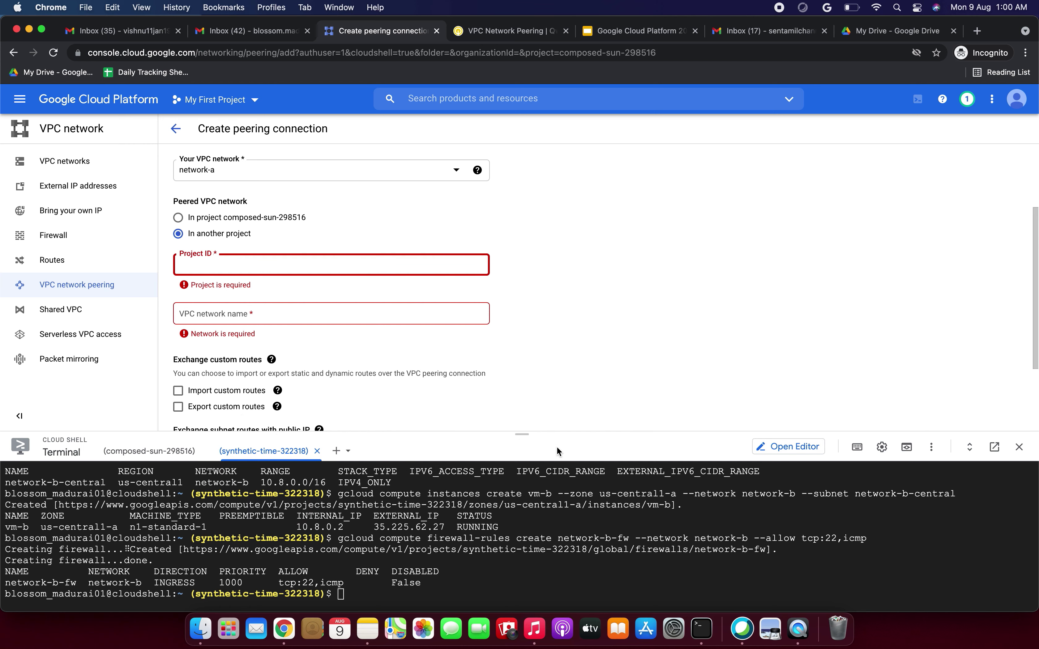
Step: Set the peered network's project ID to synthetic-time-322318, copied from the Cloud Shell prompt
drag(526, 435, 528, 270)
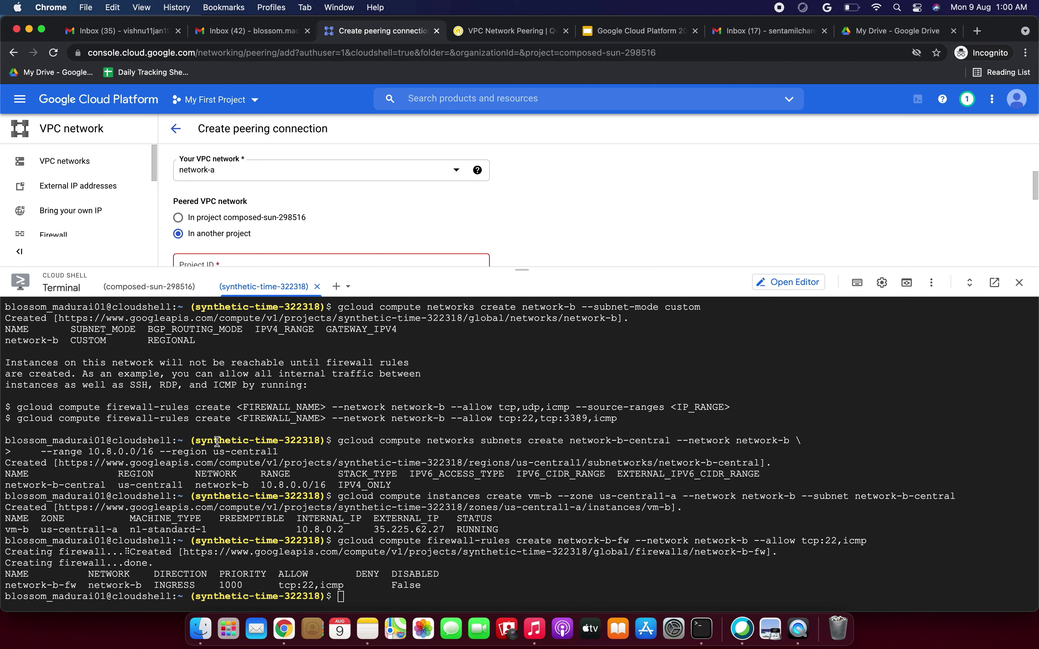
drag(317, 444, 195, 441)
key(super+c)
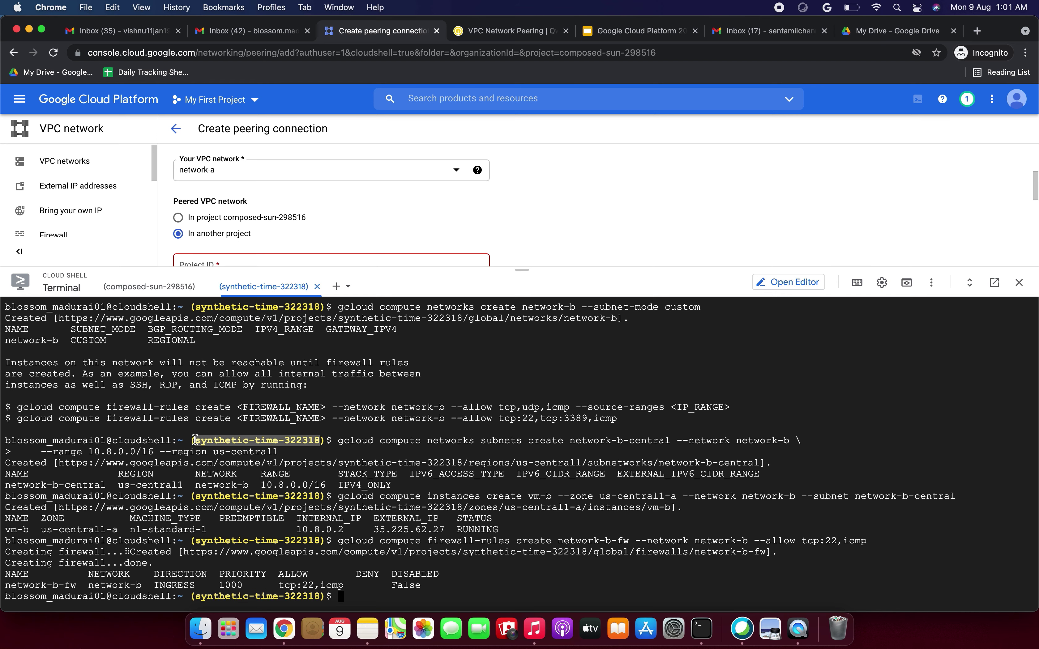
drag(522, 269, 523, 435)
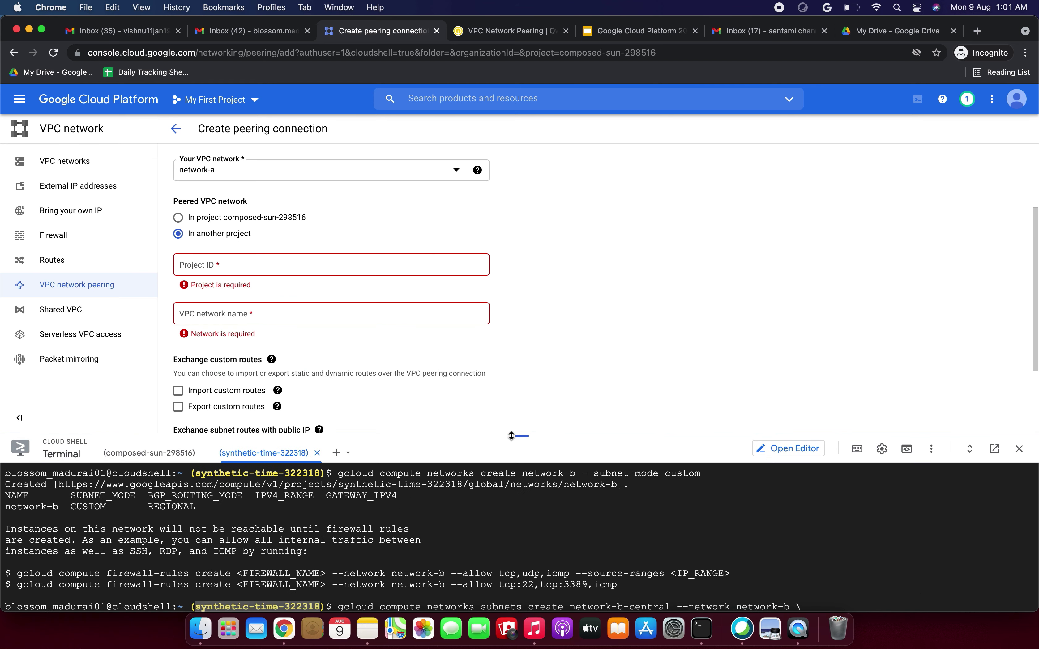
click(253, 267)
key(super+v)
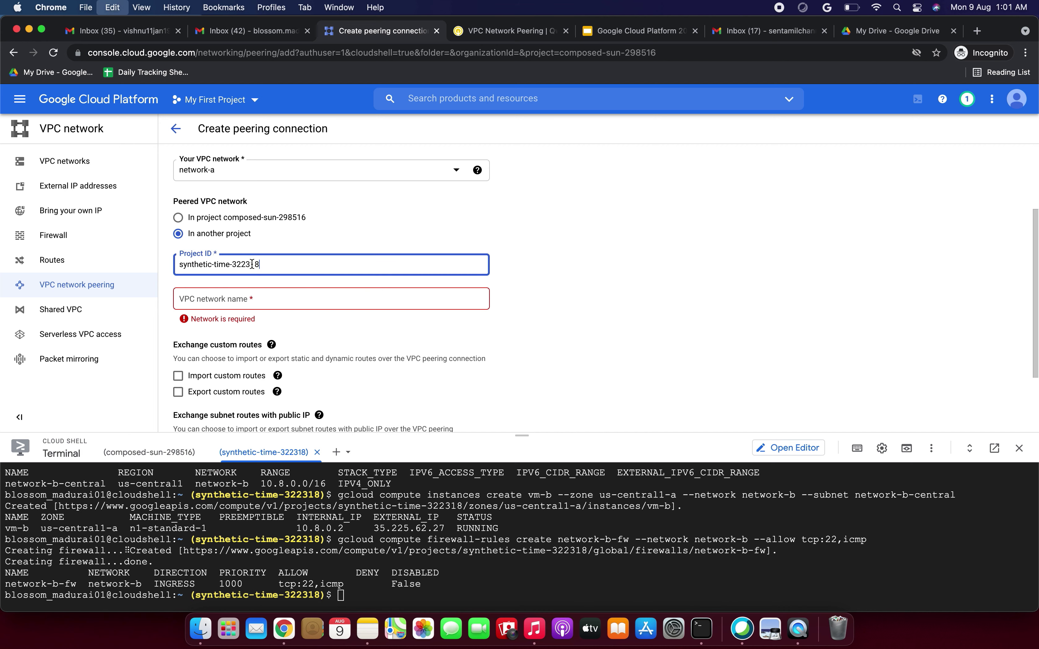
Step: Check the lab's instructions on which project's ID the peered network requires against the connection form
click(517, 34)
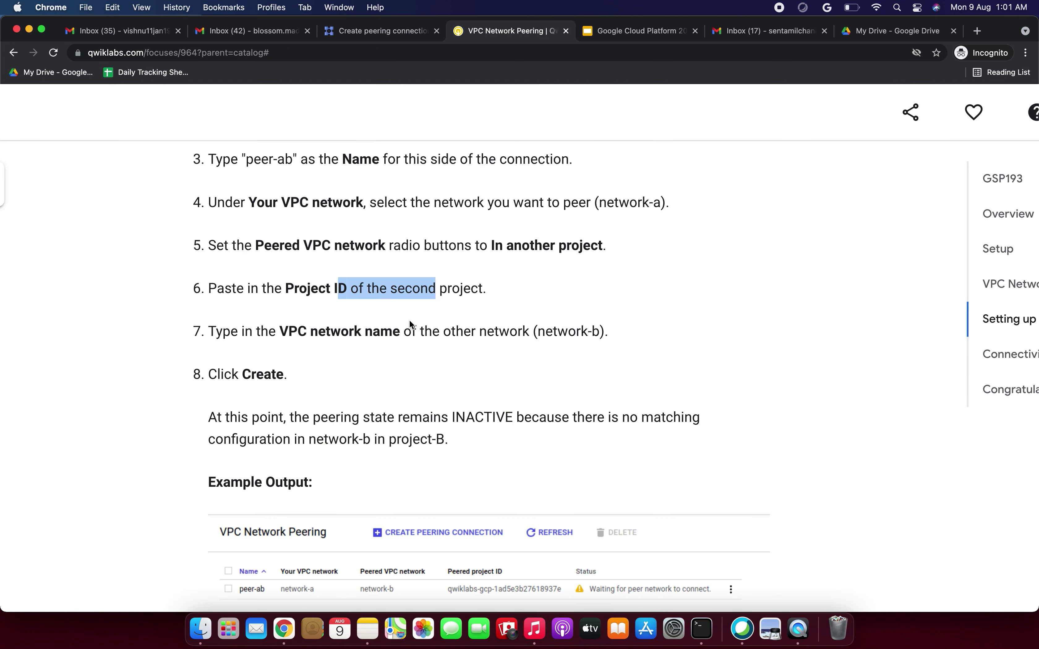
click(359, 308)
drag(380, 288, 446, 289)
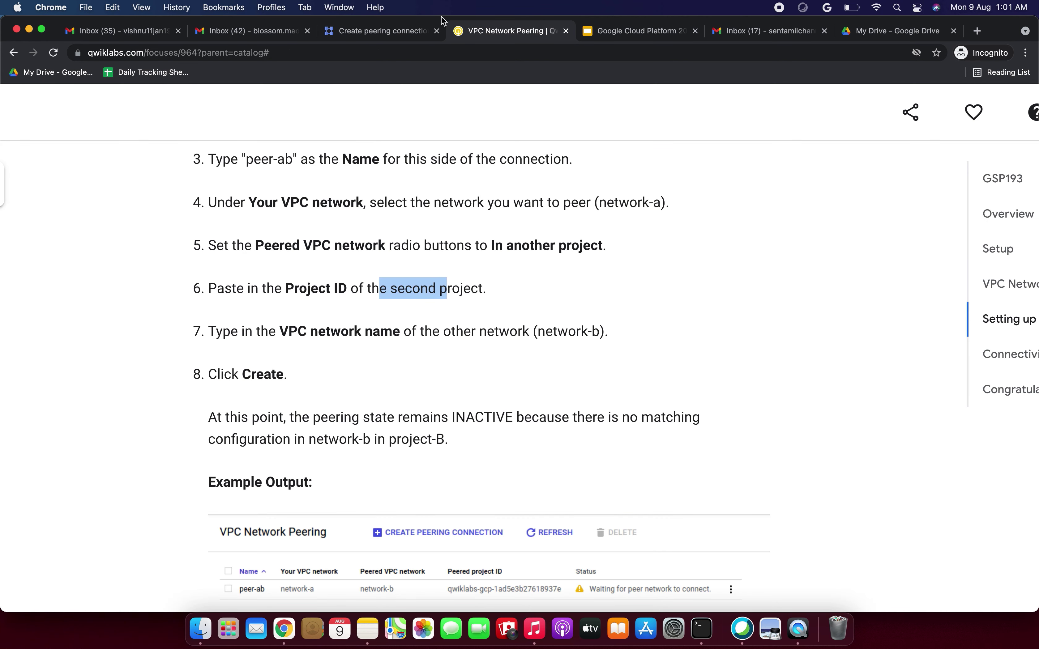
click(379, 34)
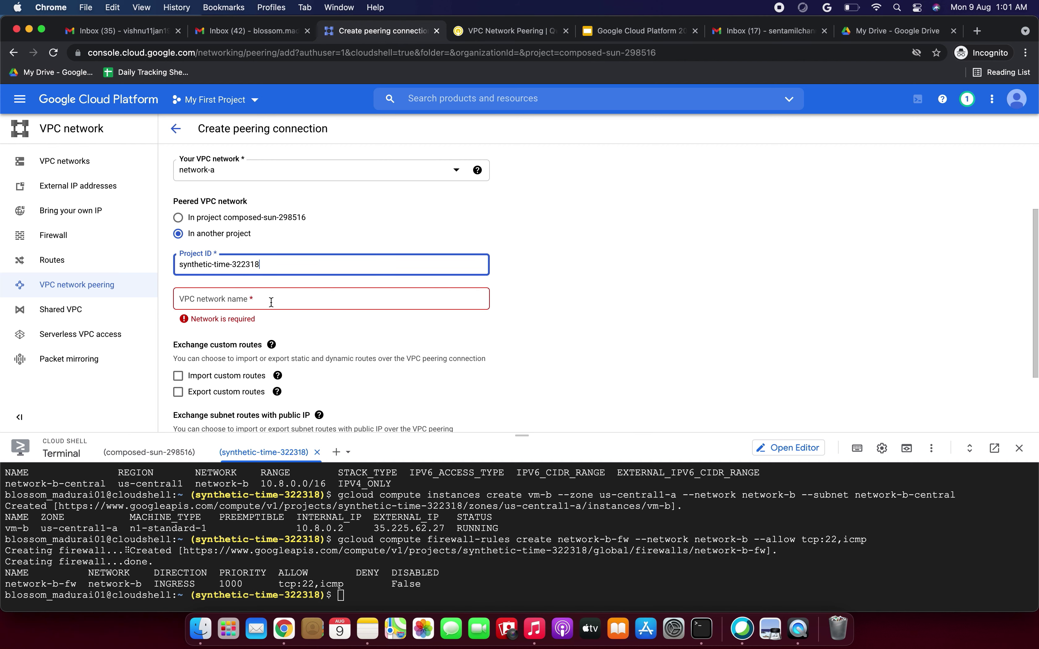
Step: Set the peered VPC network name to network-b, copied from the lab, and create the peering connection
click(494, 34)
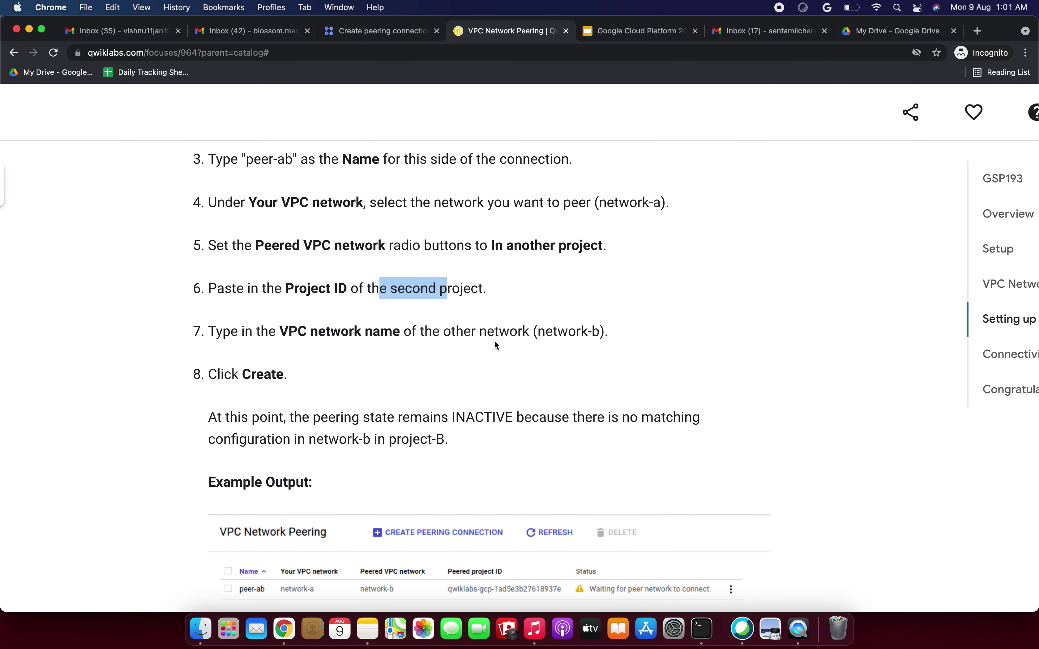
click(542, 333)
drag(600, 331, 535, 332)
key(cmd+c)
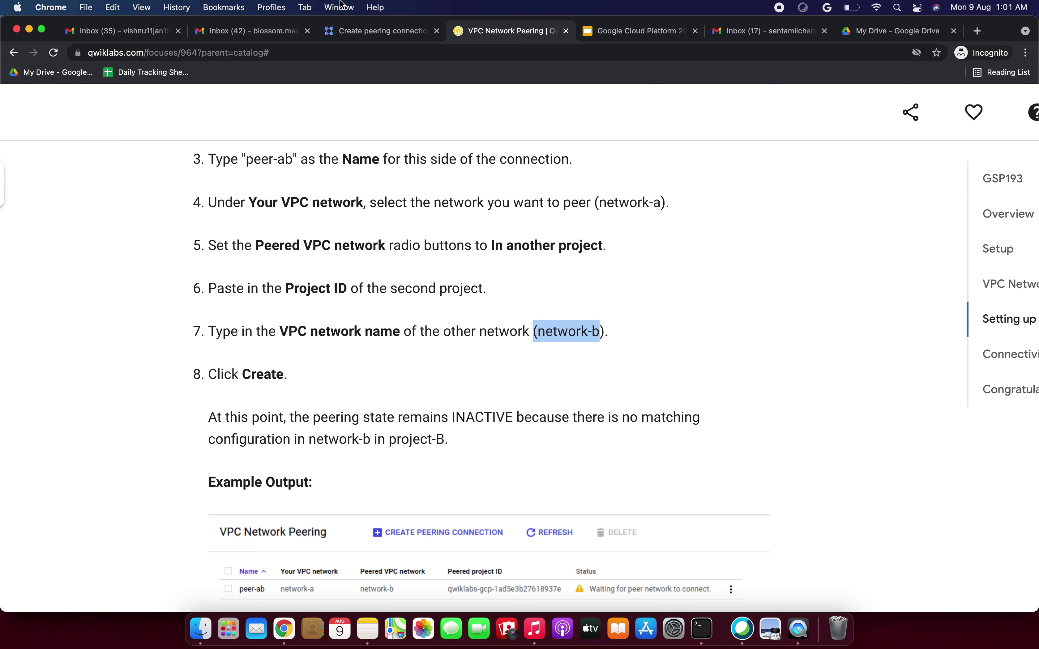
click(359, 32)
click(299, 303)
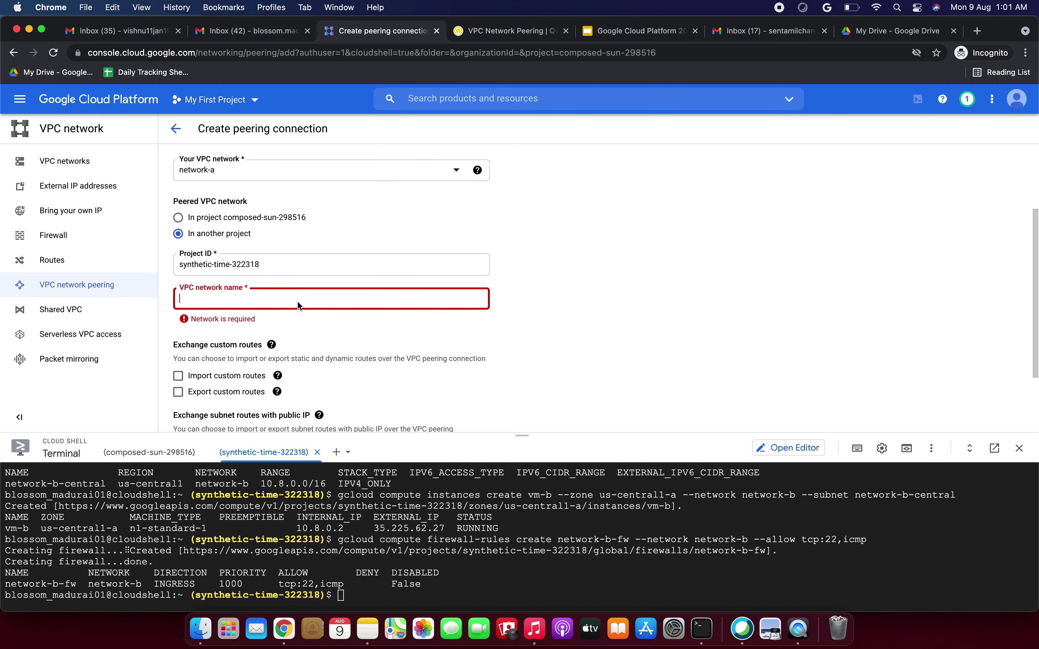
key(cmd+v)
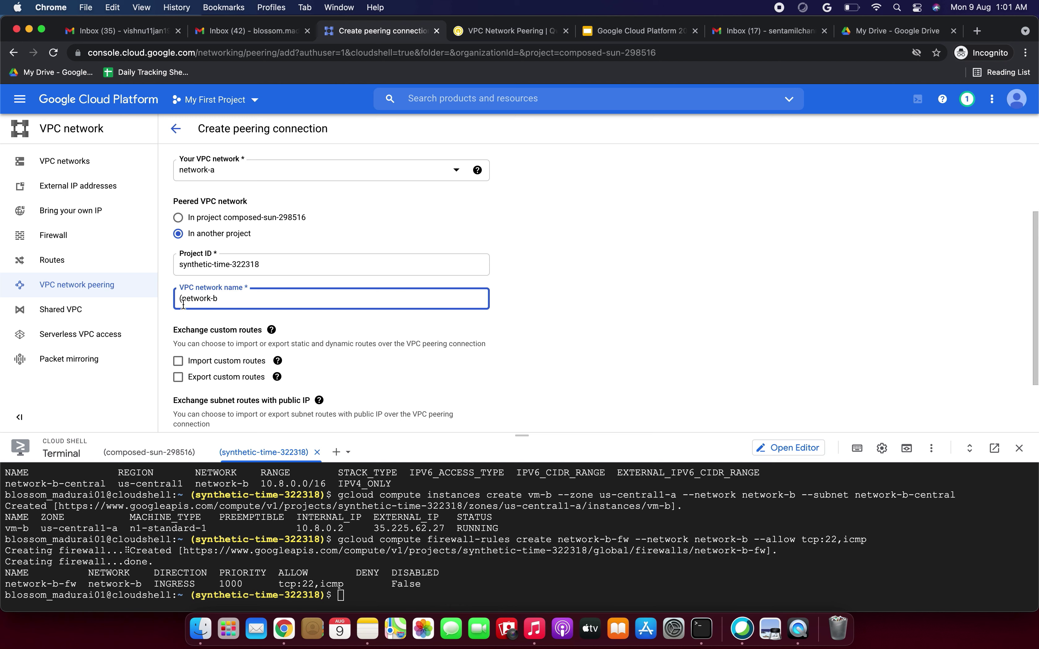
key(BackSpace)
click(561, 263)
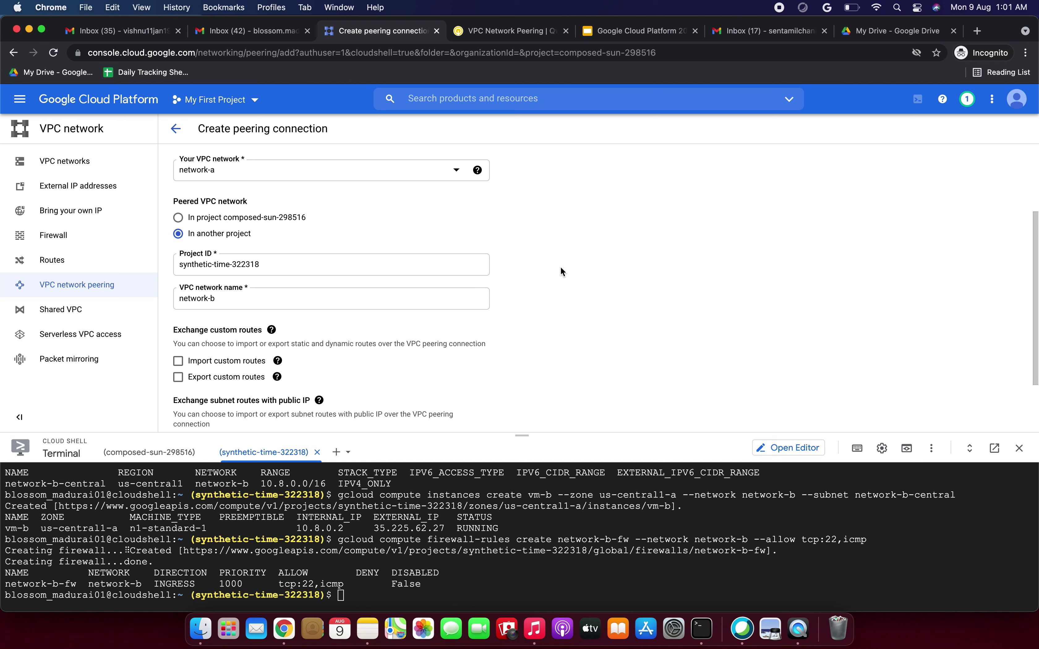
scroll(561, 271, down, 3)
click(202, 408)
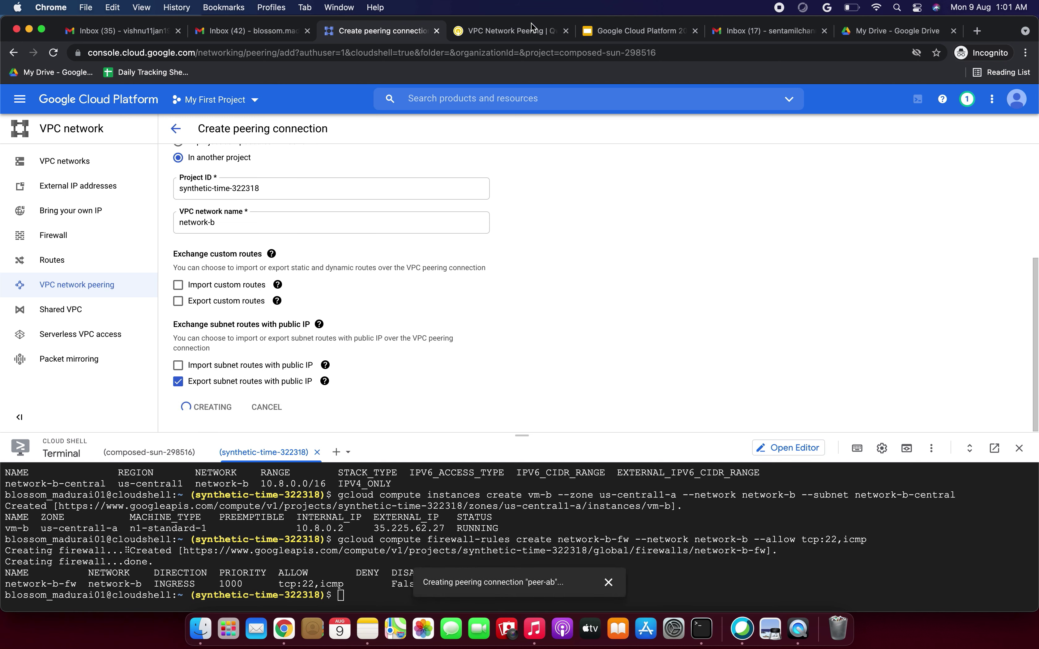
Step: Compare the lab's expected peering state and example output with the status of peer-ab in the console's peering list
click(511, 30)
scroll(494, 393, down, 1)
scroll(494, 393, down, 2)
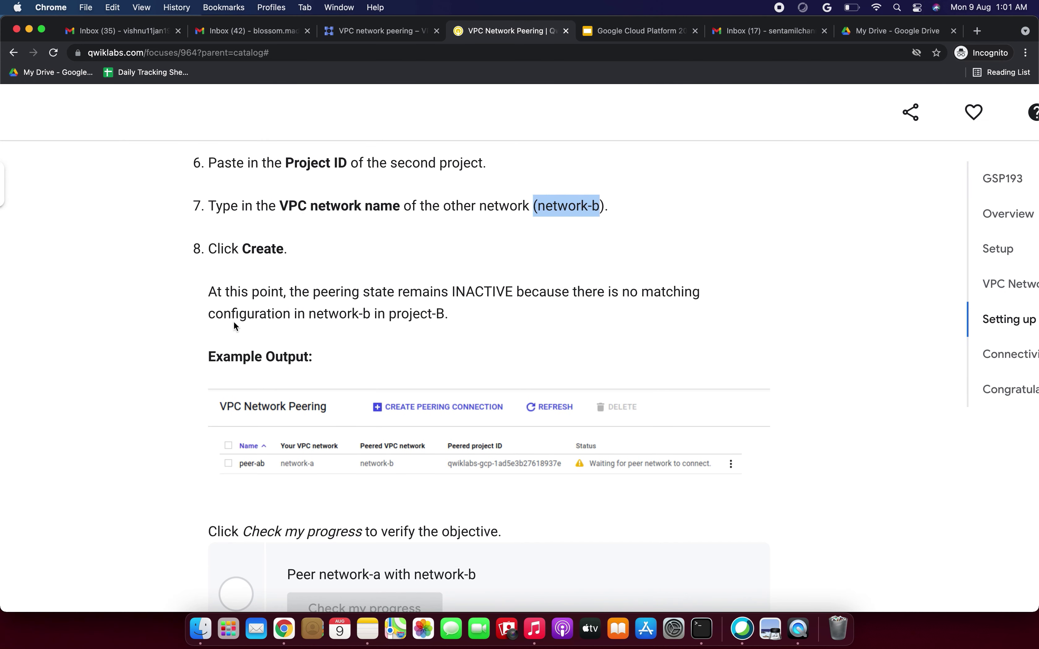
drag(336, 300, 562, 291)
drag(249, 315, 342, 322)
scroll(343, 325, down, 2)
scroll(343, 327, down, 4)
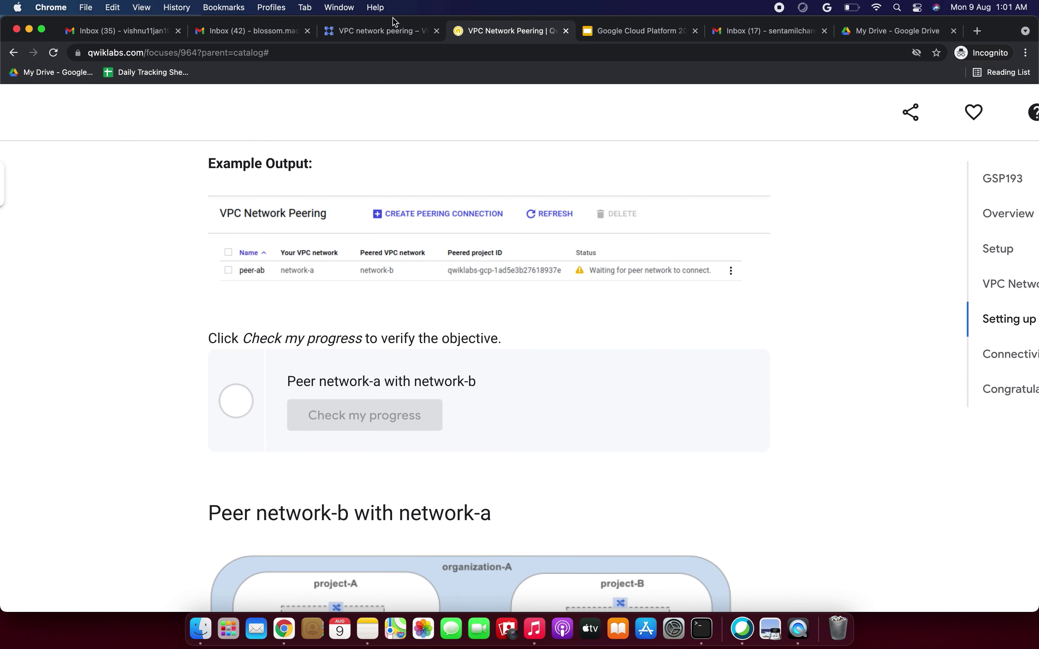
click(400, 34)
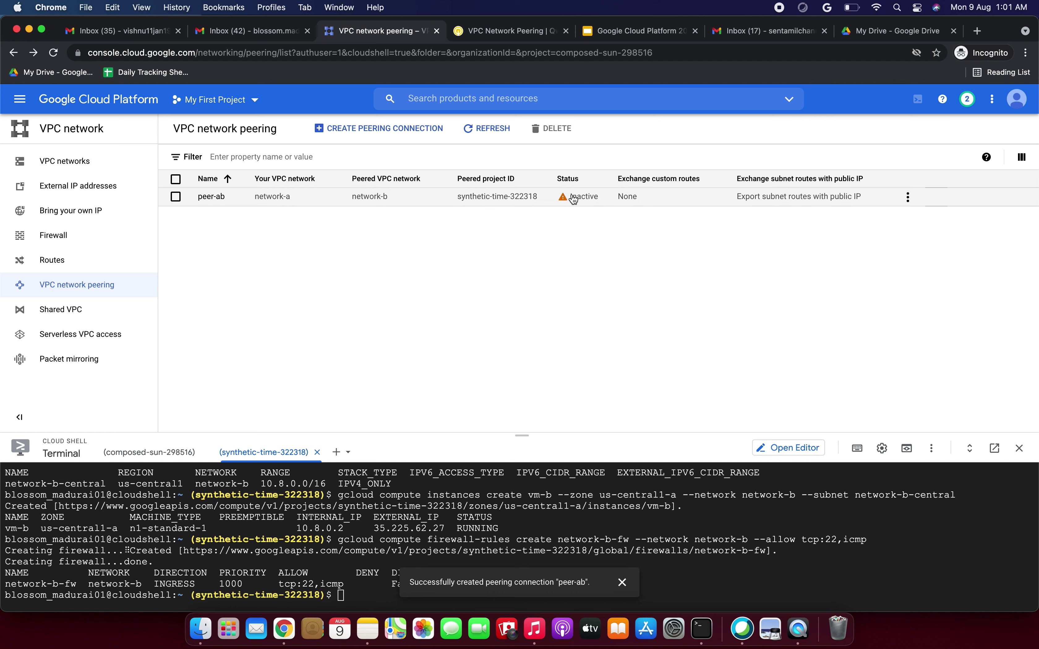
Step: Read the lab's section on peering network-b with network-a and switch the console to the Development project
click(520, 31)
scroll(496, 407, down, 5)
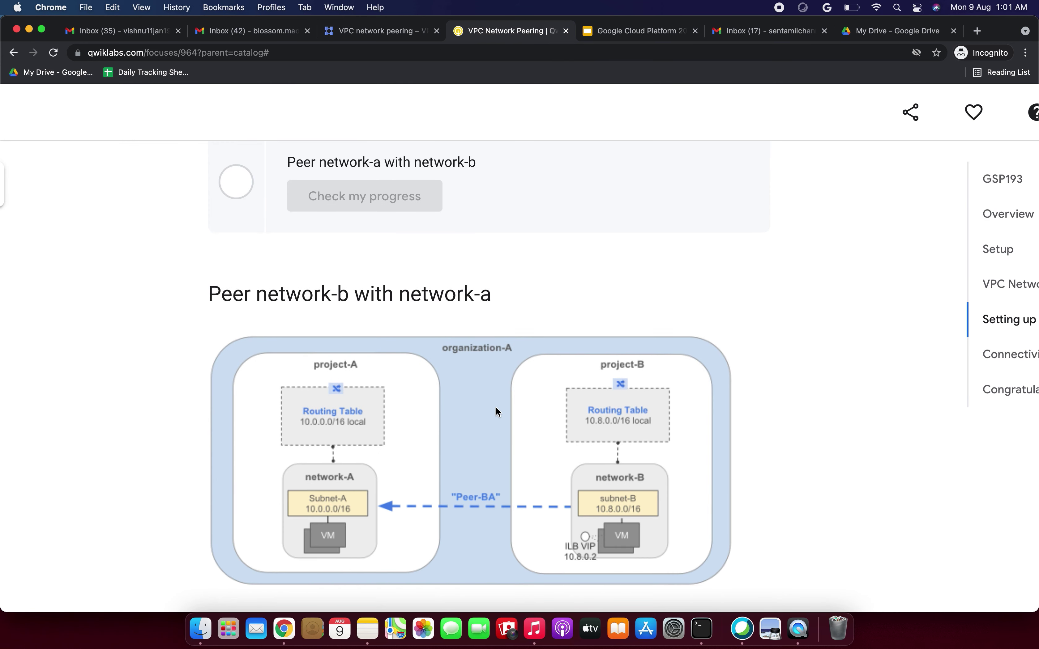
scroll(497, 408, down, 2)
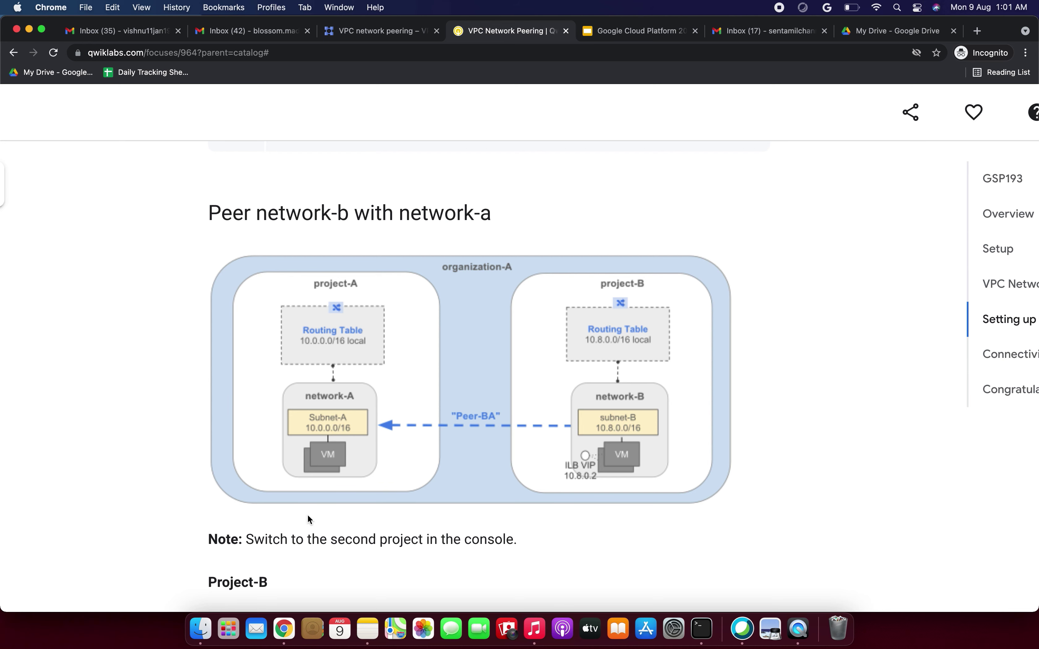
drag(265, 543, 470, 538)
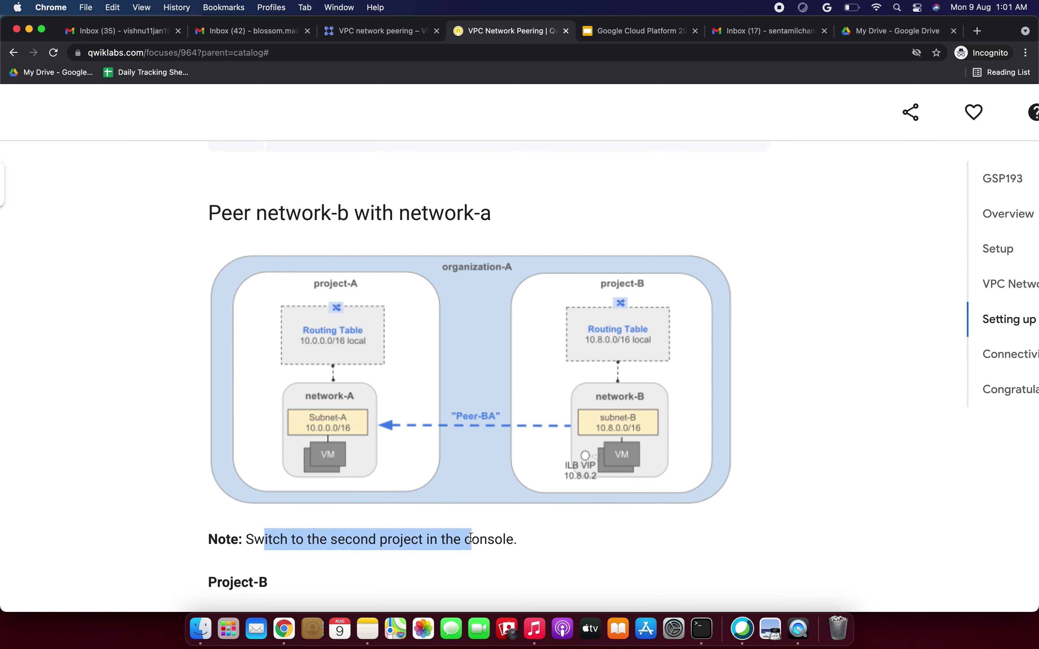
click(380, 33)
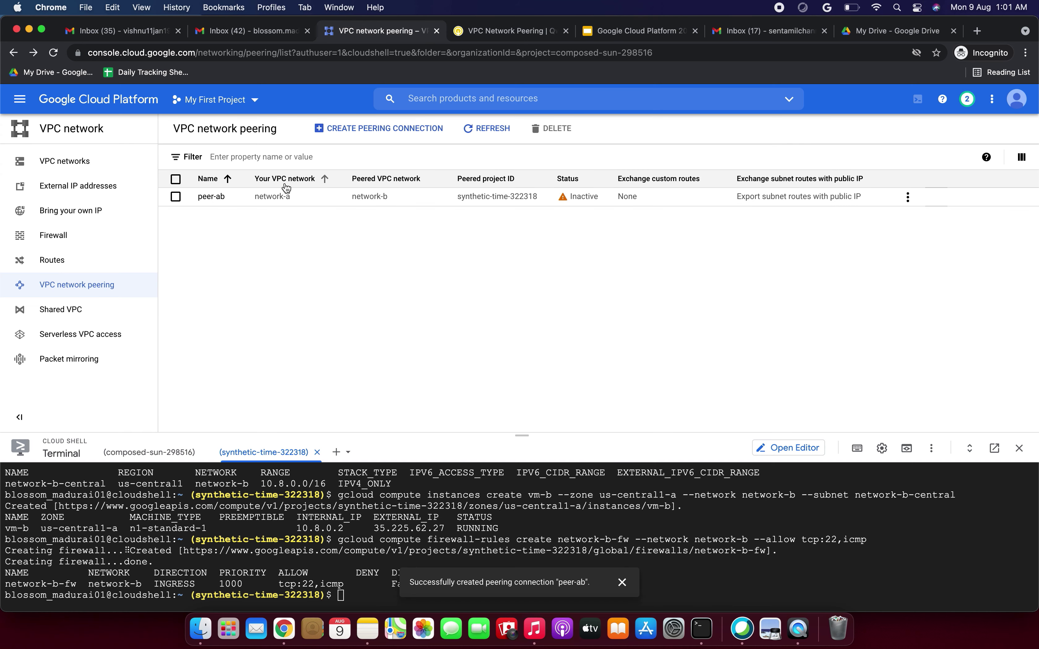
click(253, 100)
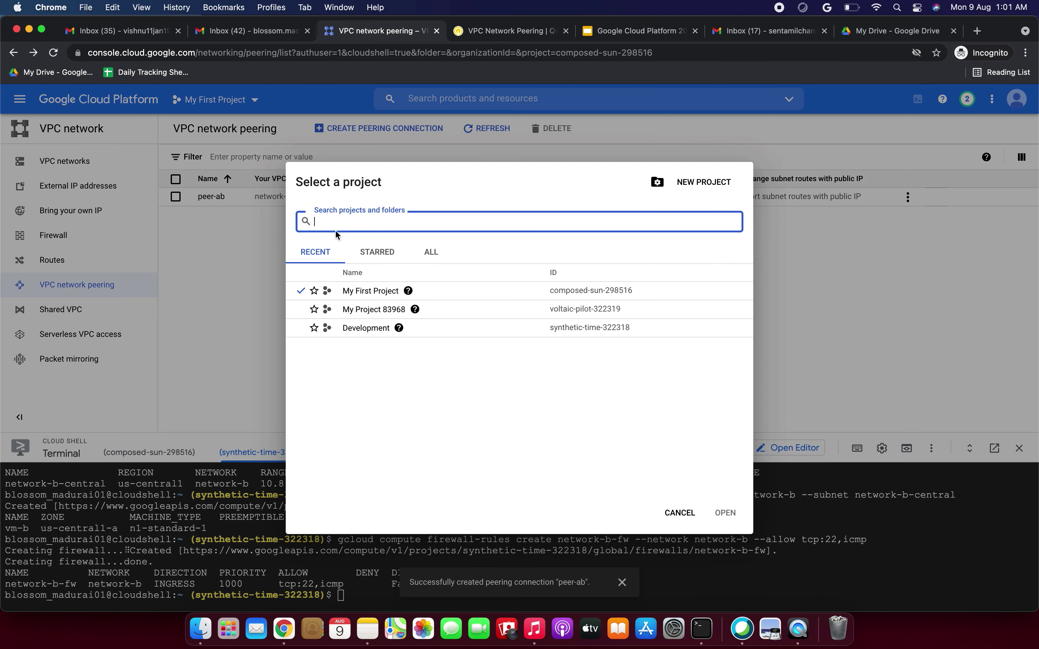
click(363, 333)
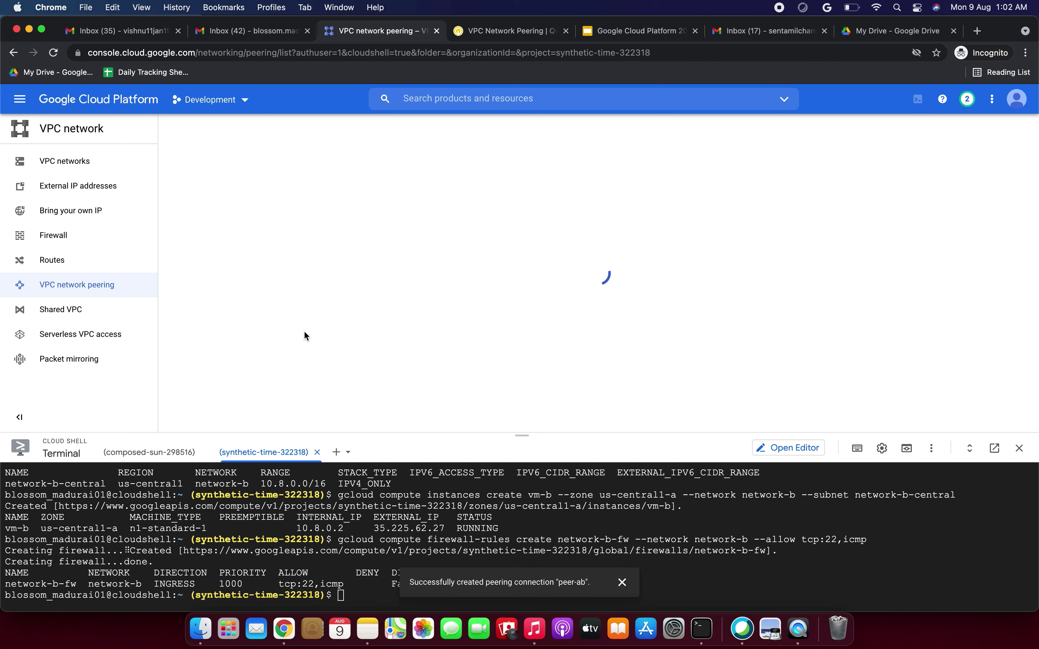
Step: Start a new VPC peering connection in the Development project and name it peer-ba, copied from the lab's instructions
click(477, 280)
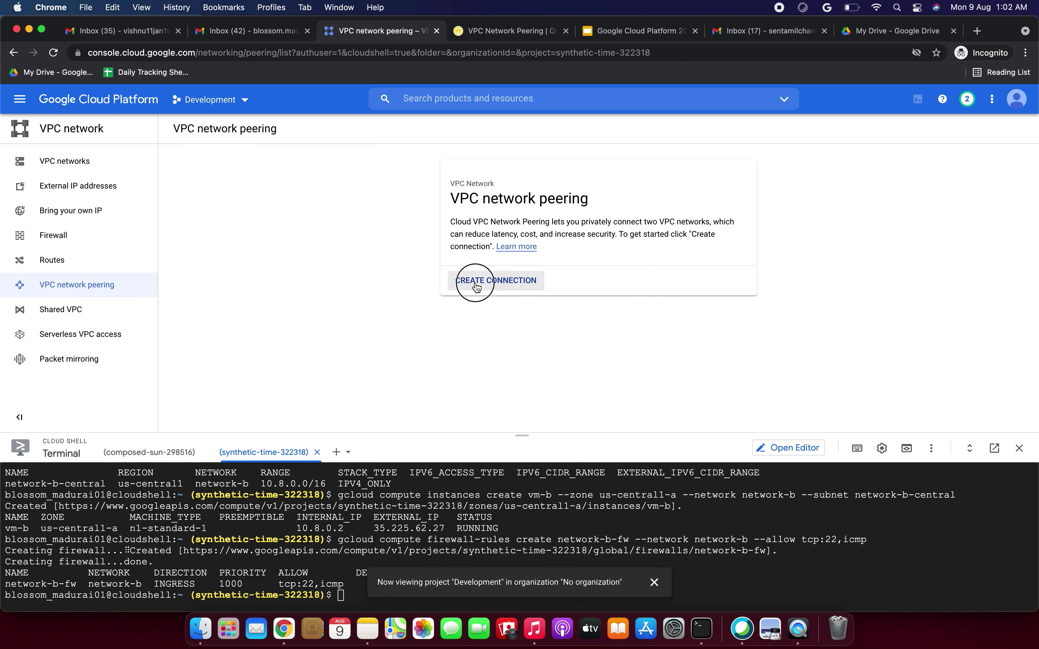
click(206, 258)
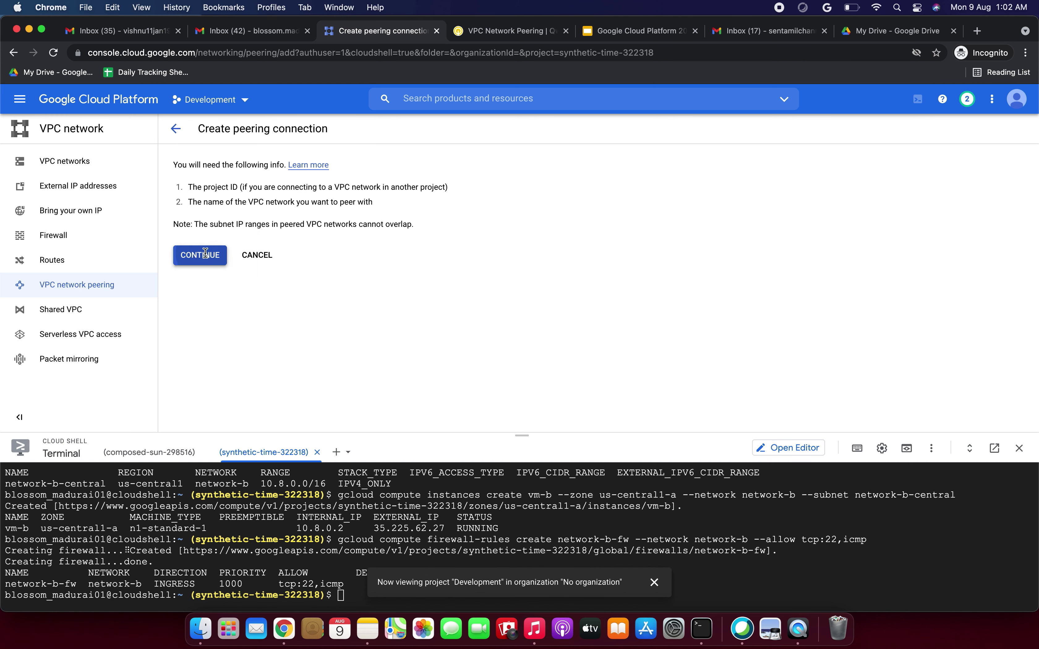
click(254, 234)
click(511, 30)
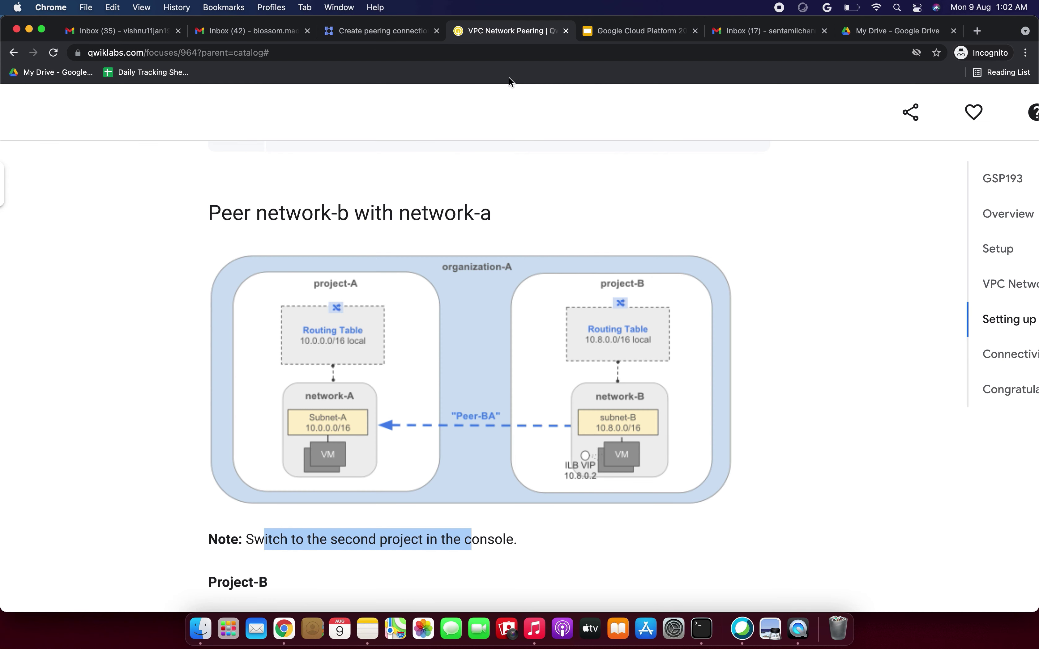
scroll(475, 329, down, 8)
scroll(475, 330, down, 2)
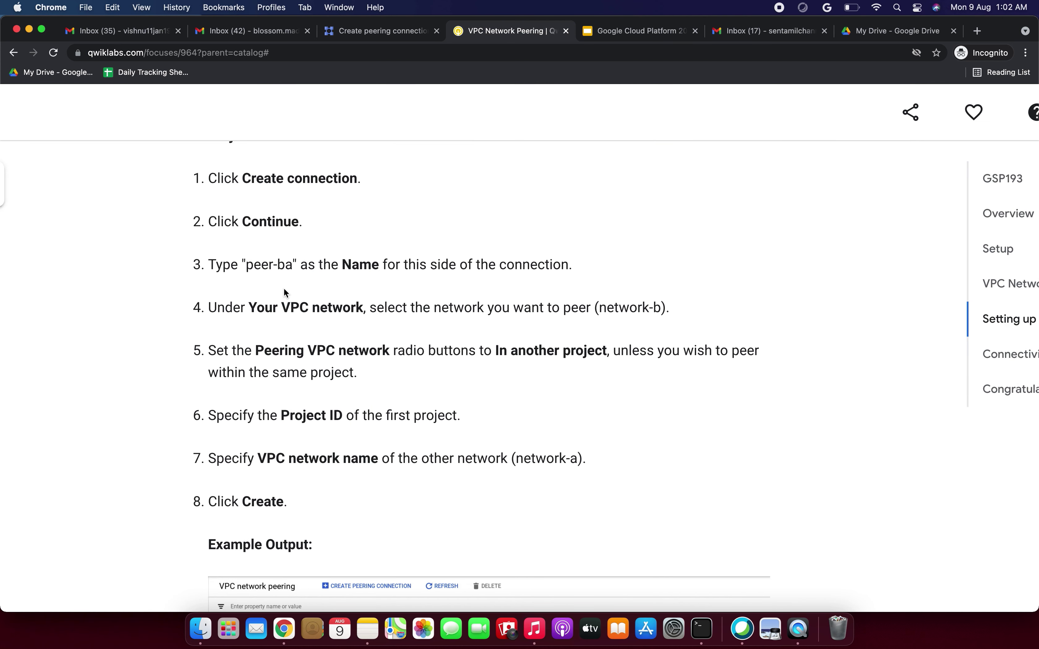
drag(293, 269, 248, 268)
key(super+c)
click(370, 34)
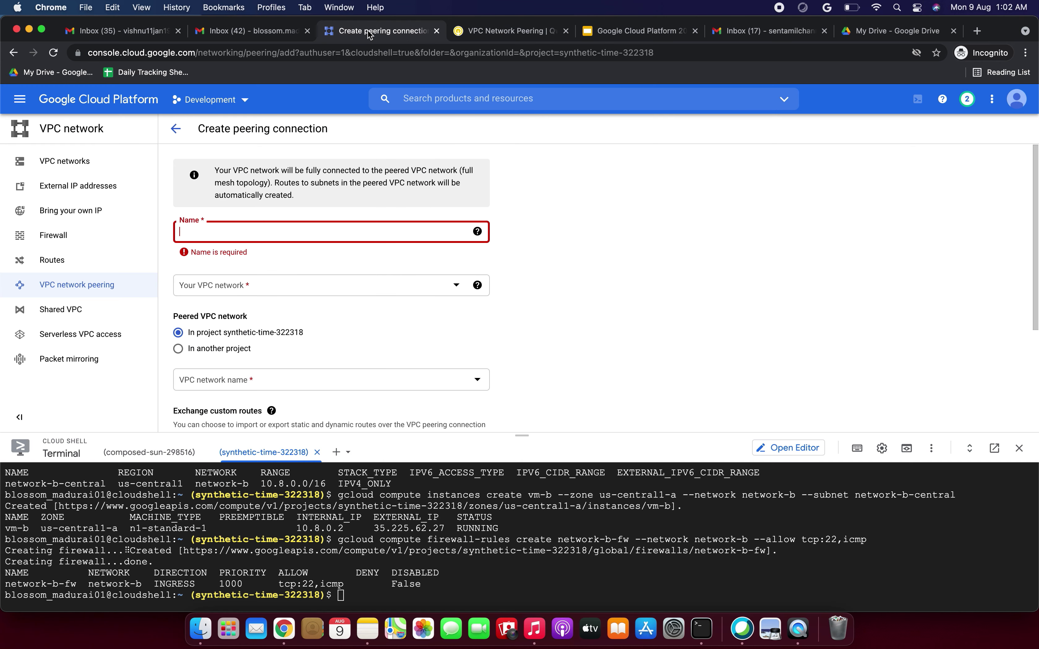
key(super+v)
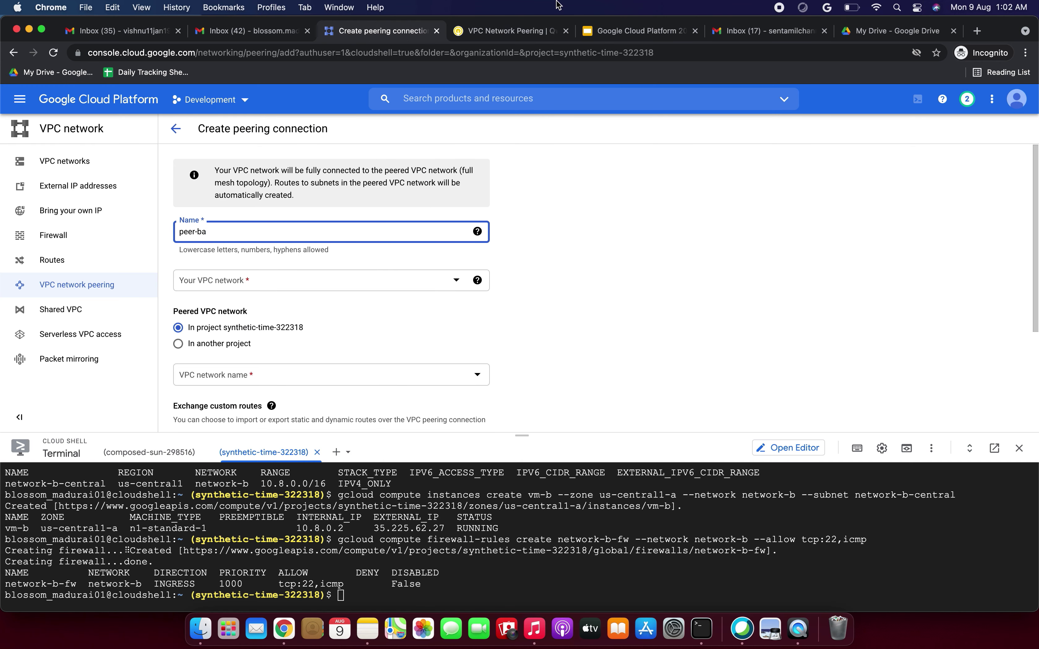
Step: Choose network-b as your VPC network and set the peered VPC network to be in another project
click(309, 282)
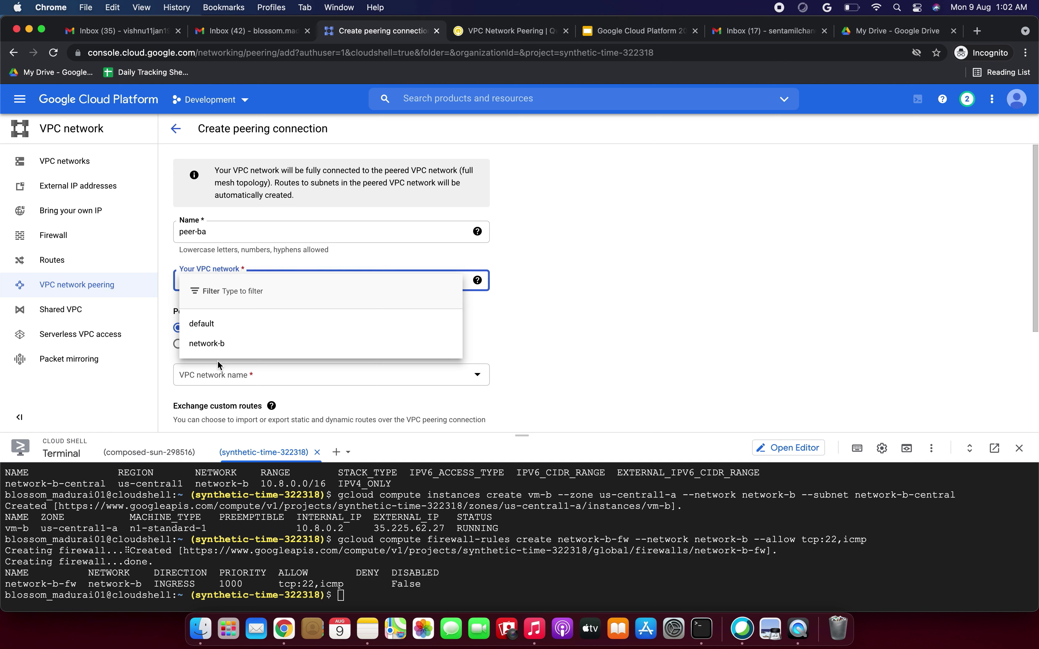
click(225, 346)
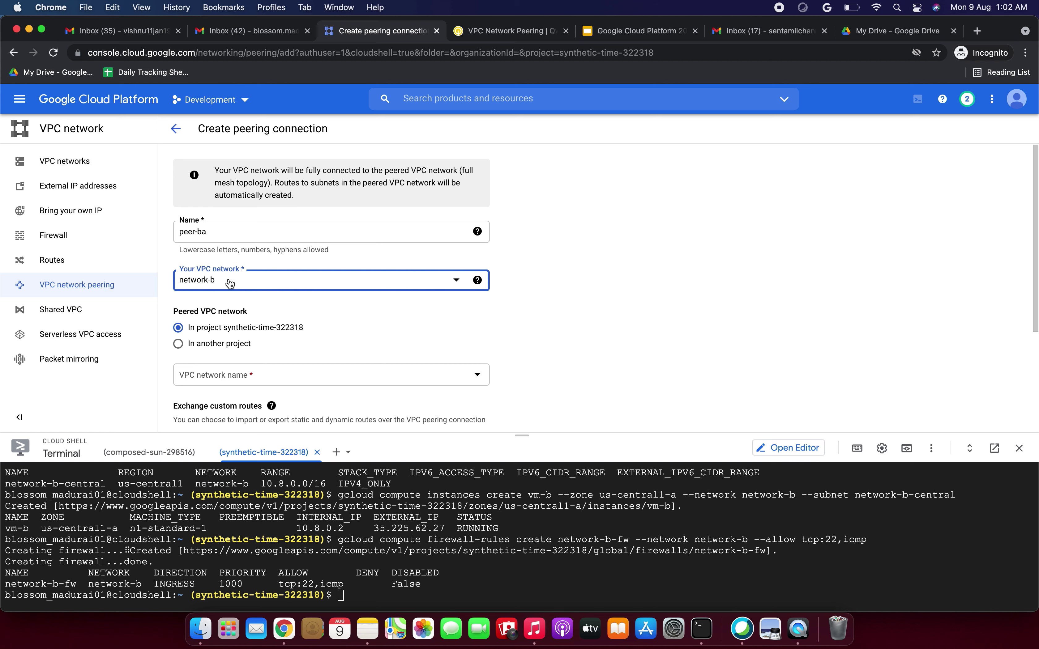
scroll(296, 290, down, 2)
click(178, 267)
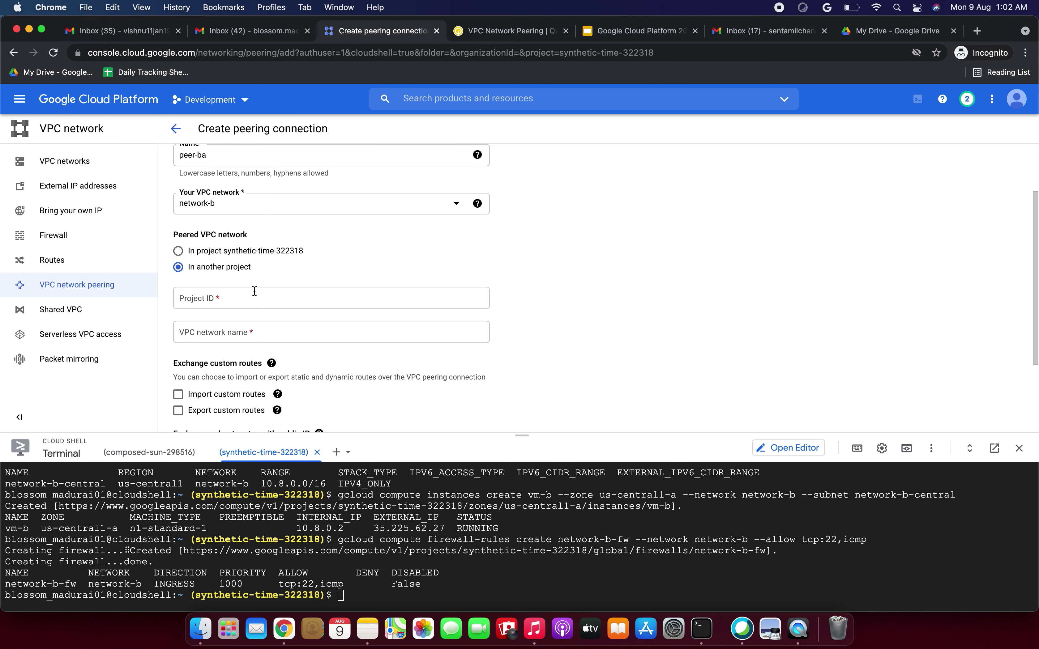
Step: Set the peered network's project ID to composed-sun-298516, copied from the first project's Cloud Shell prompt
click(261, 300)
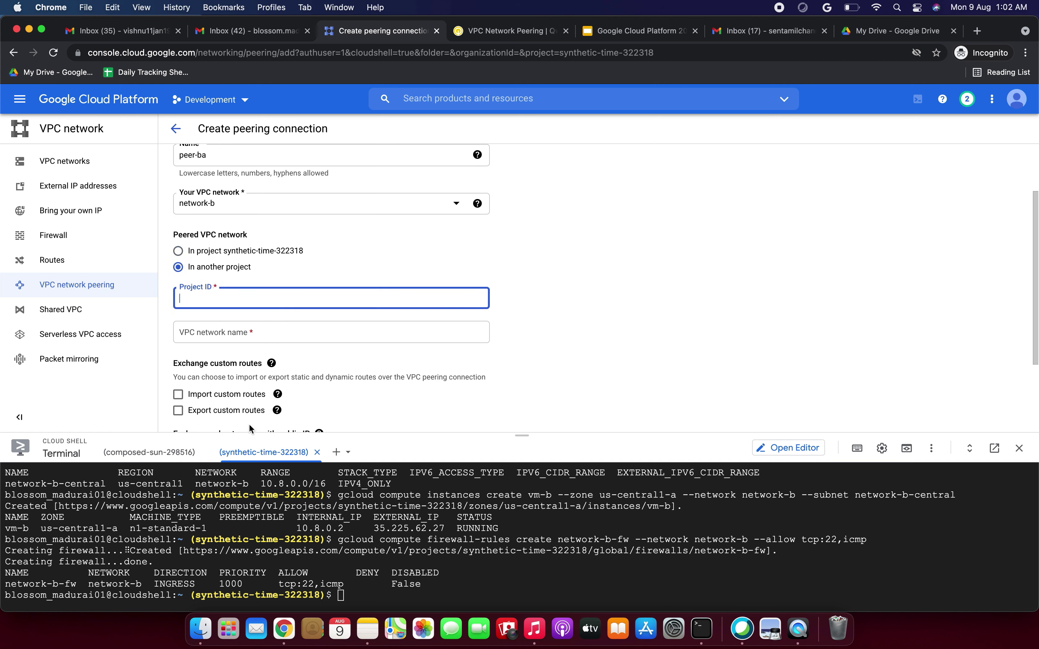
click(148, 452)
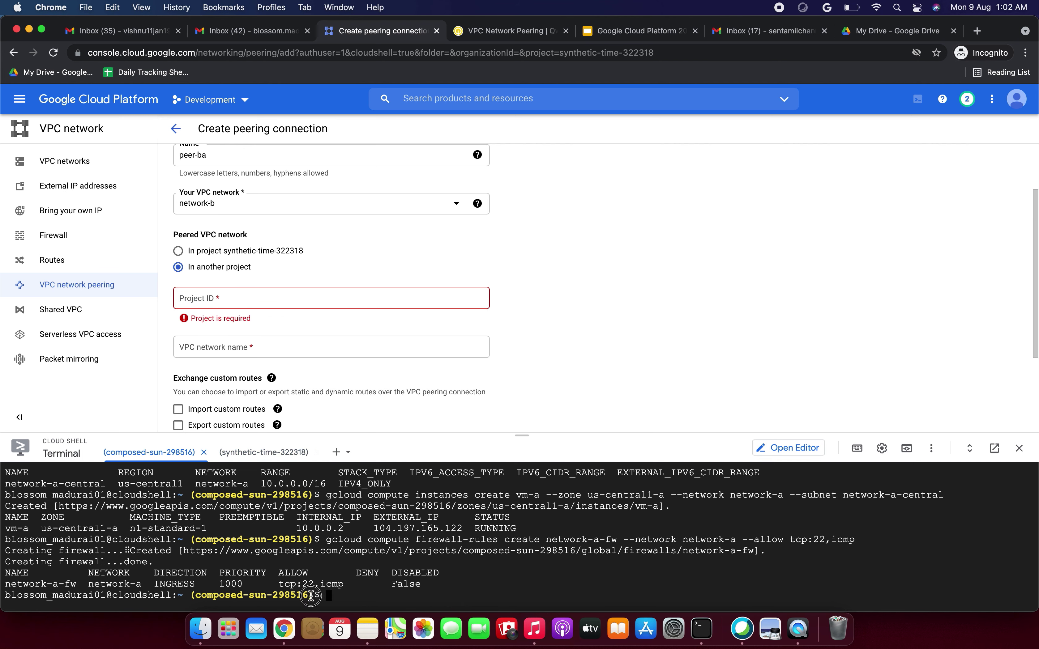
drag(311, 595, 196, 594)
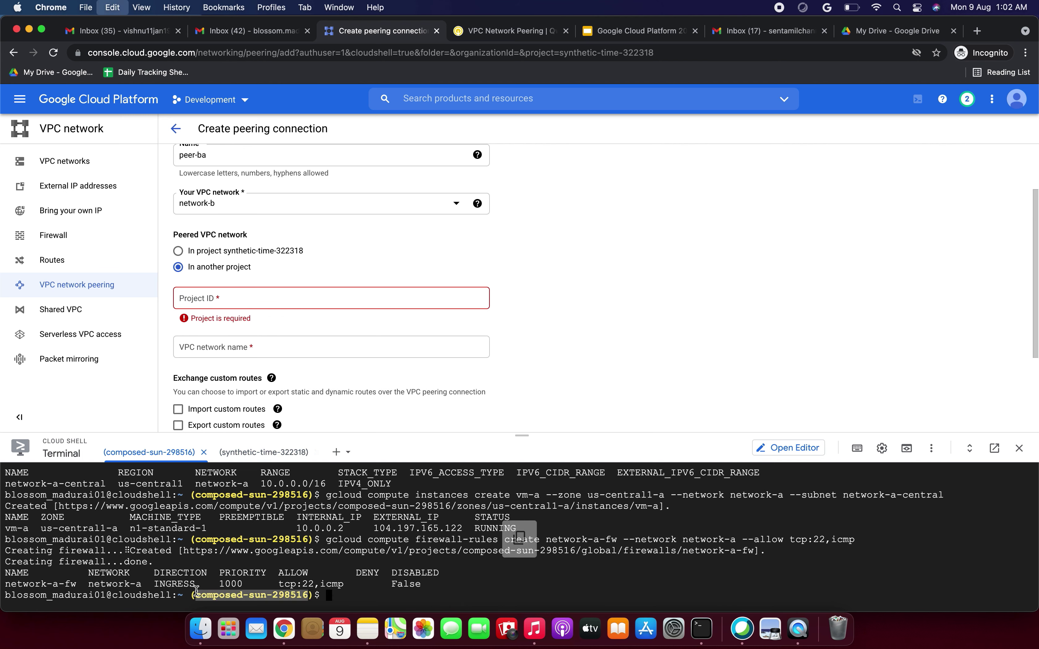
click(199, 302)
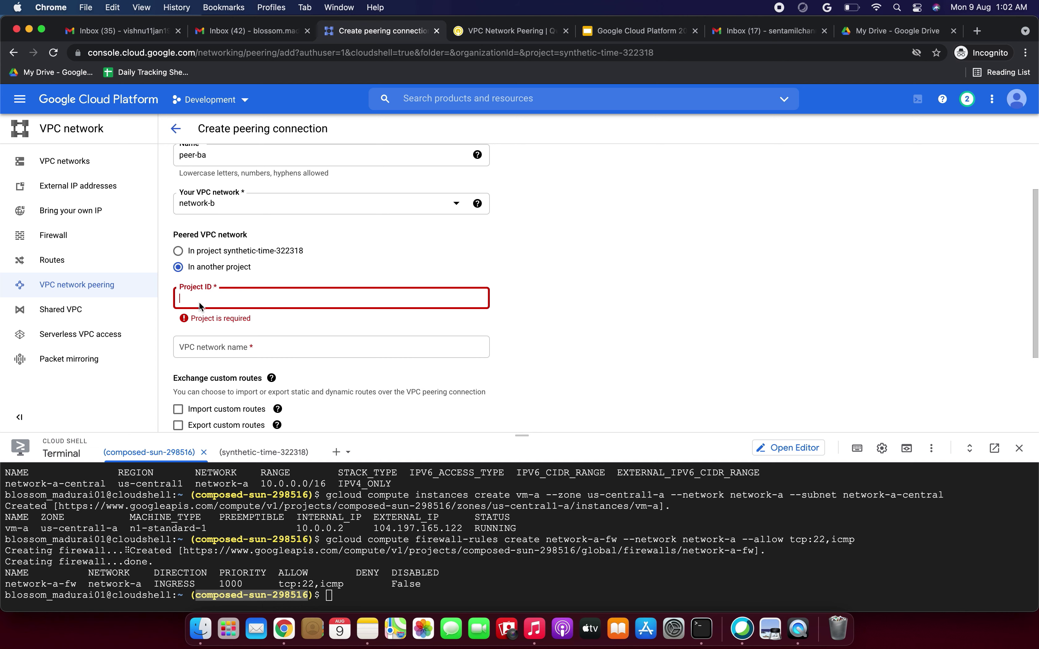
key(super+v)
Step: Set the peered VPC network name to network-a, copied from the lab's instructions
click(507, 32)
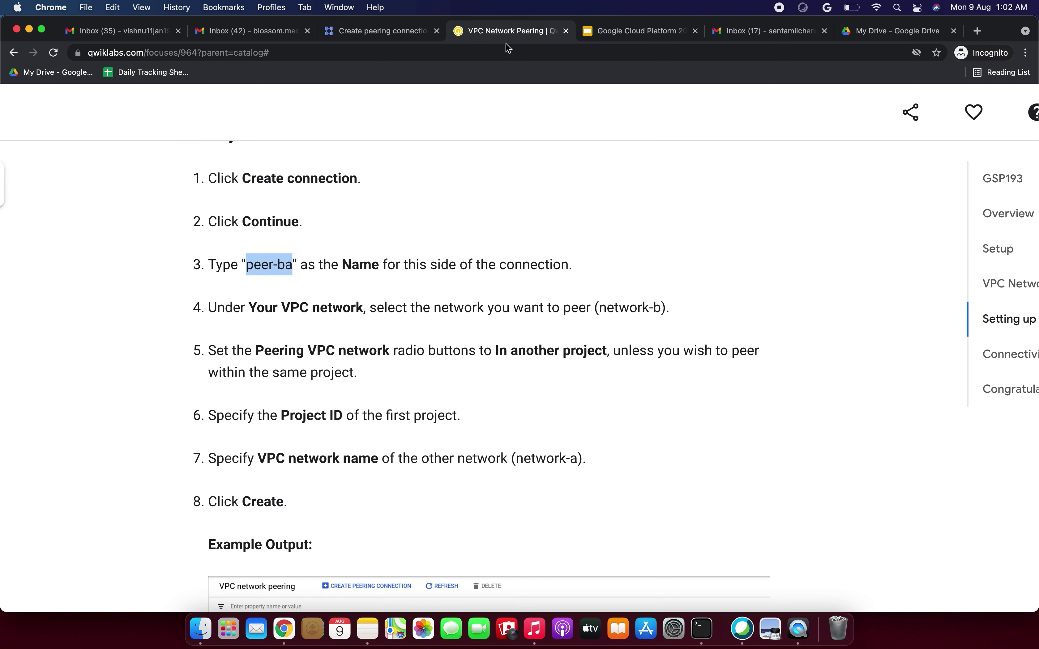
scroll(436, 364, down, 3)
scroll(436, 364, down, 2)
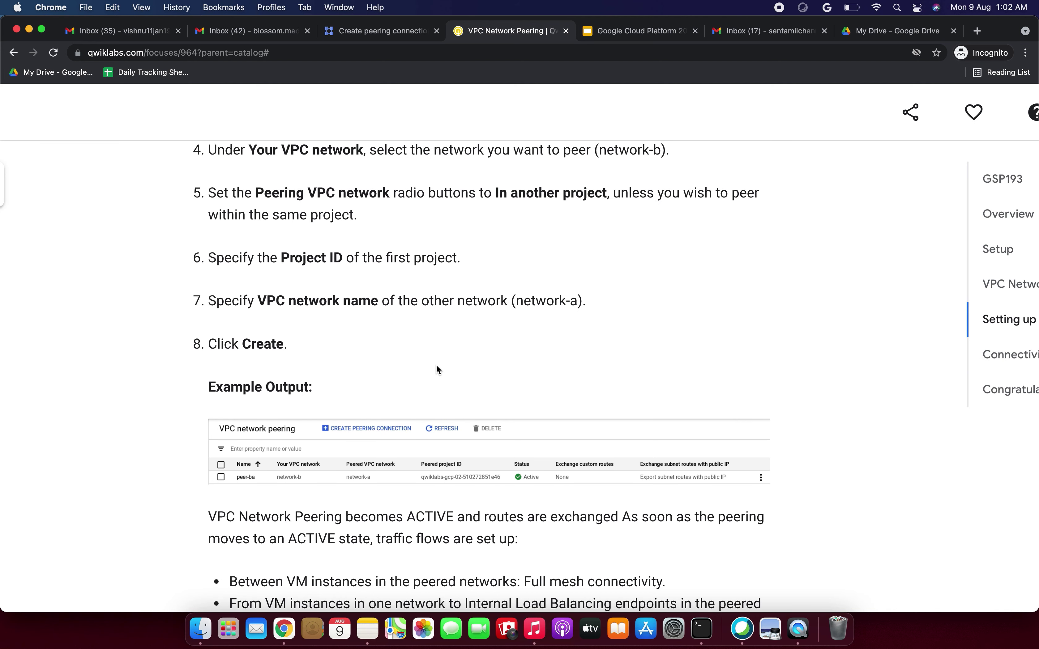
drag(514, 299, 579, 302)
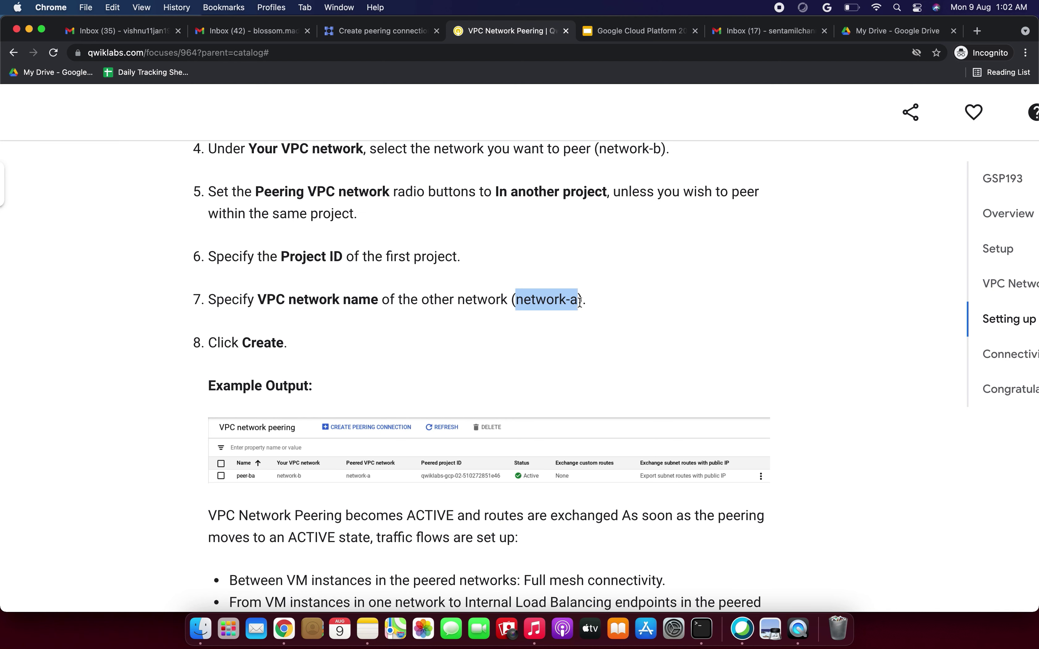
click(579, 301)
click(387, 31)
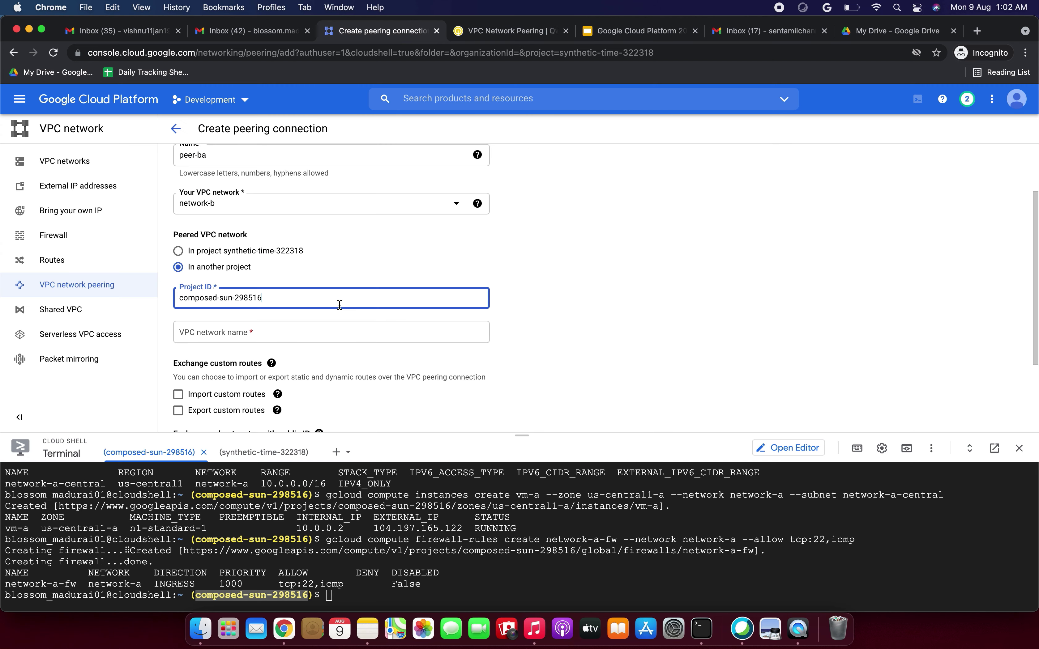
click(270, 336)
key(super+v)
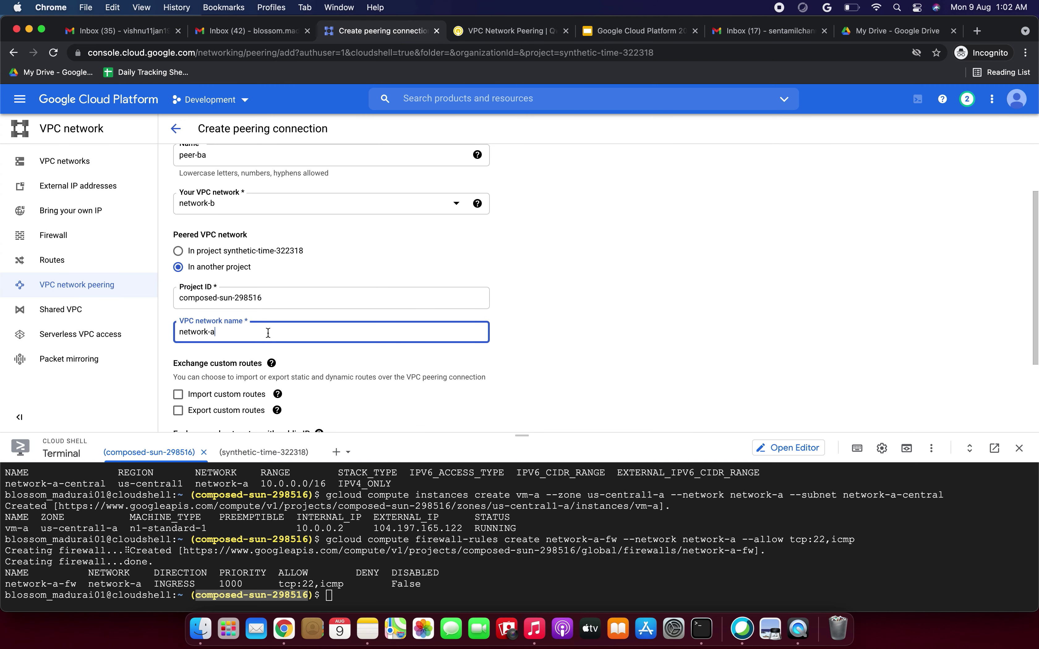
click(547, 308)
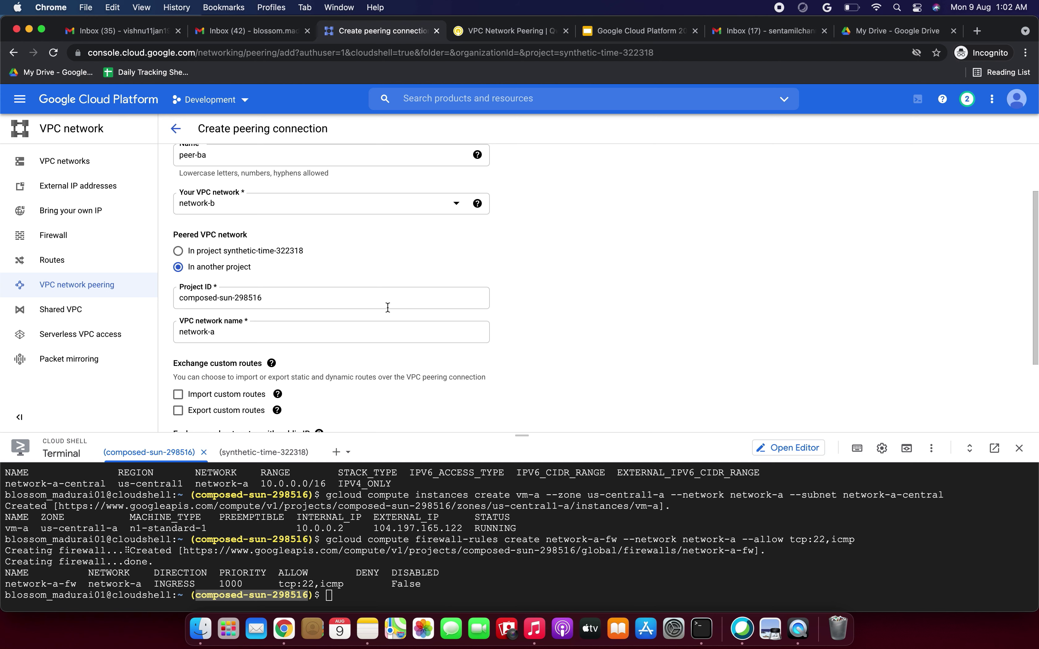
Step: Create the peer-ba peering connection with the default route exchange options
scroll(318, 322, down, 5)
mouse_move(319, 321)
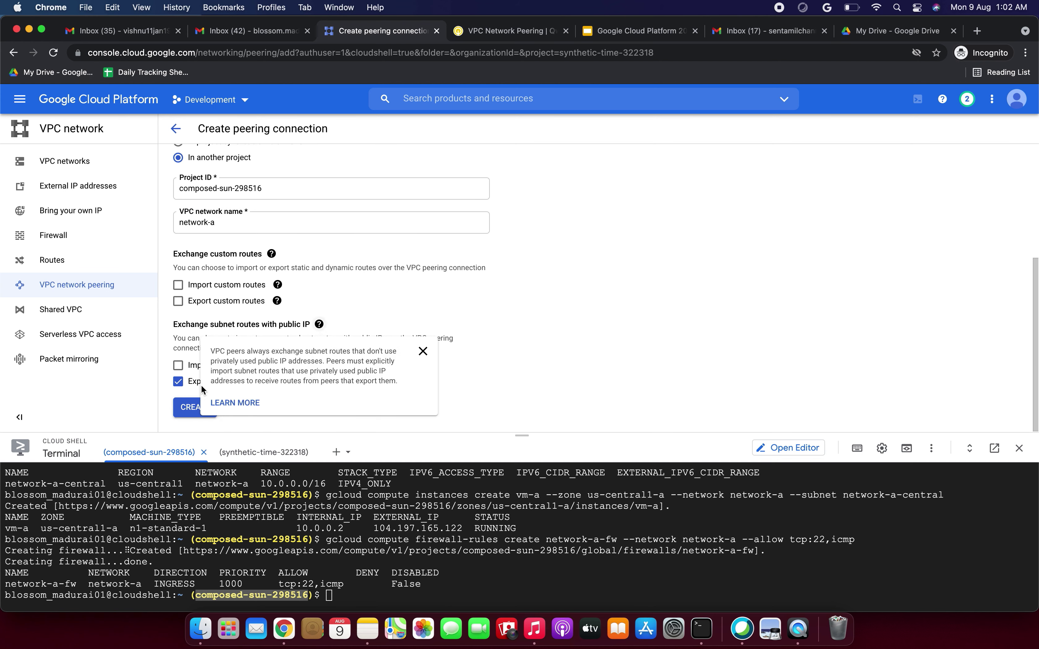
click(189, 407)
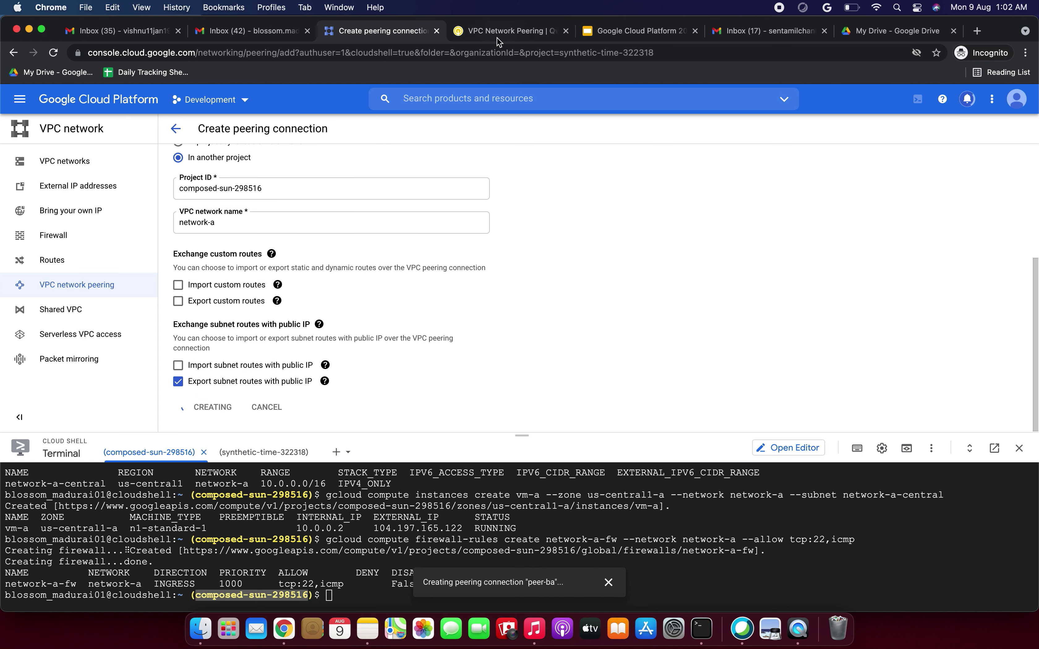
Step: Read the lab's example output and explanation of traffic flows for an active VPC peering
click(498, 39)
scroll(446, 257, down, 5)
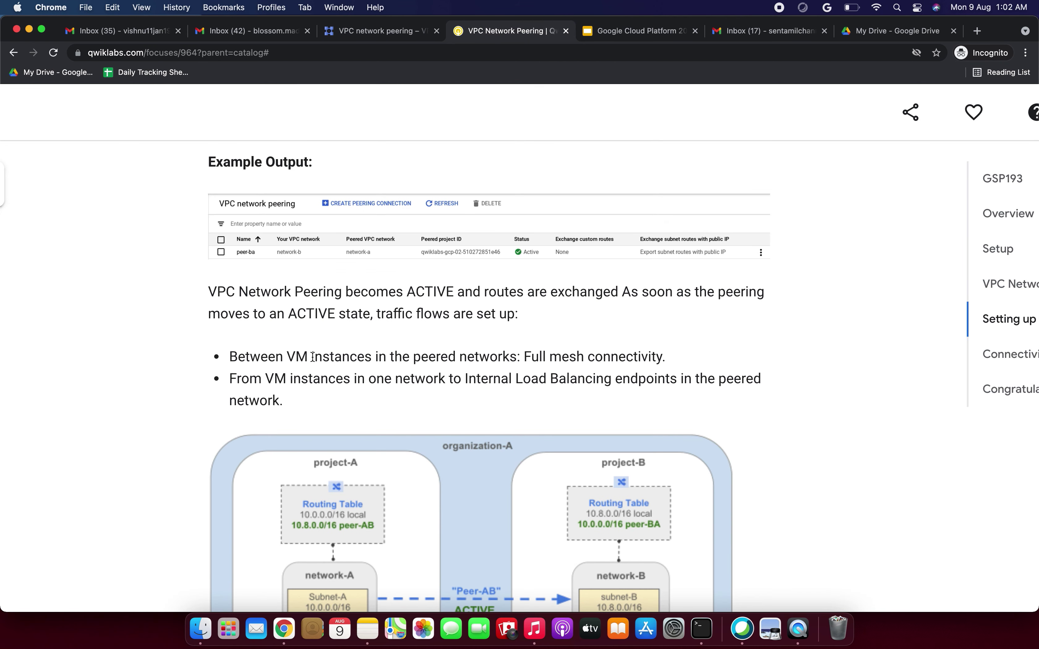
scroll(243, 353, down, 2)
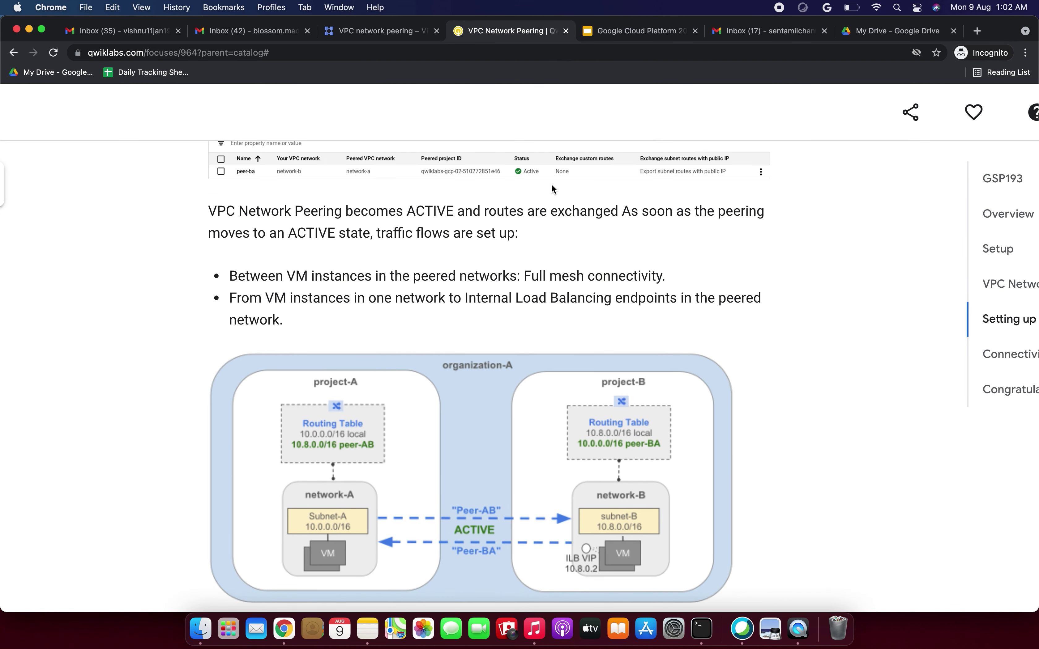
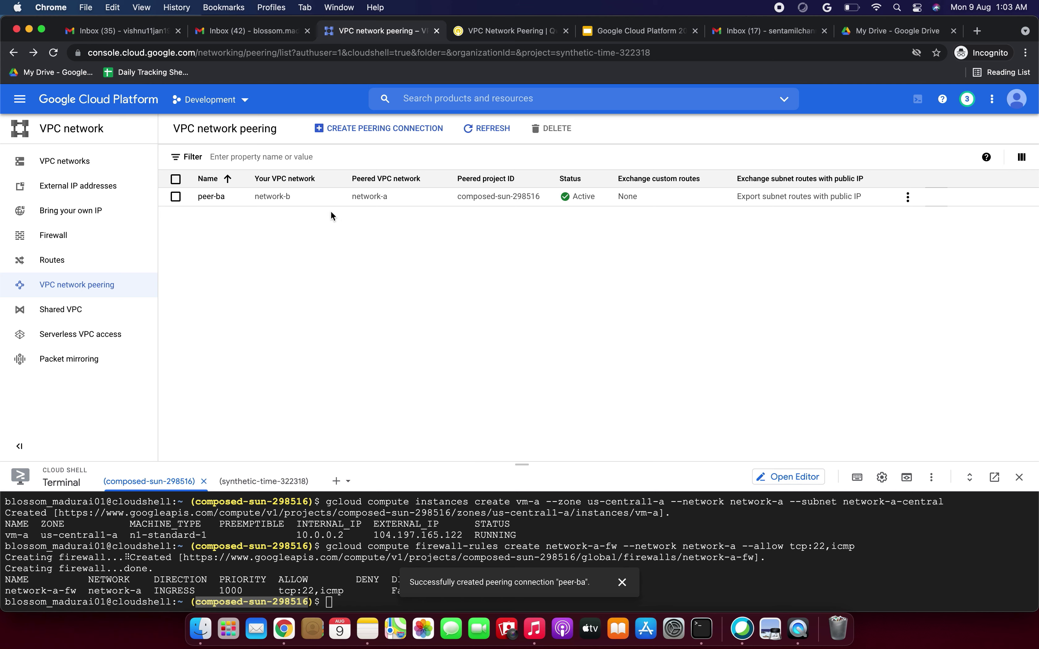
Step: Check the peering connection list in My First Project and return to the Development project
click(239, 102)
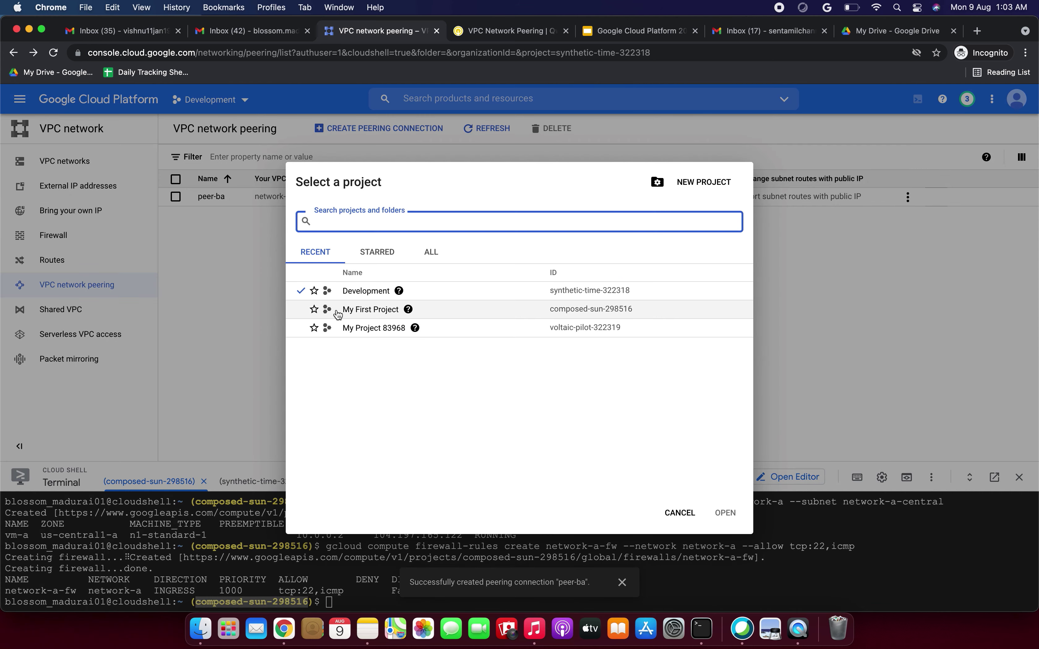
click(363, 309)
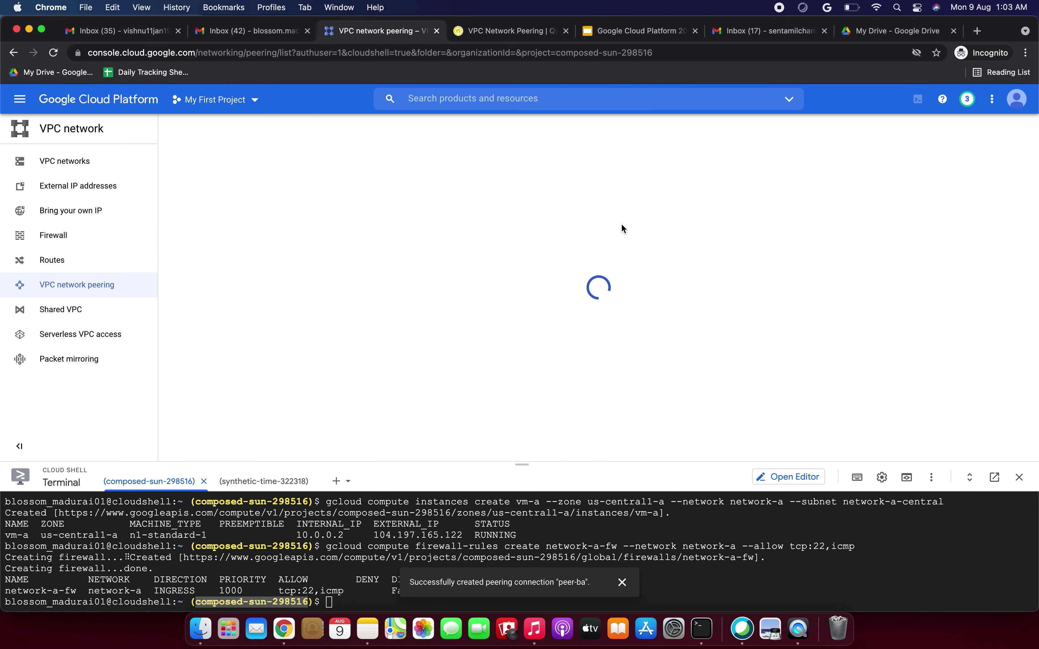
click(263, 111)
click(343, 309)
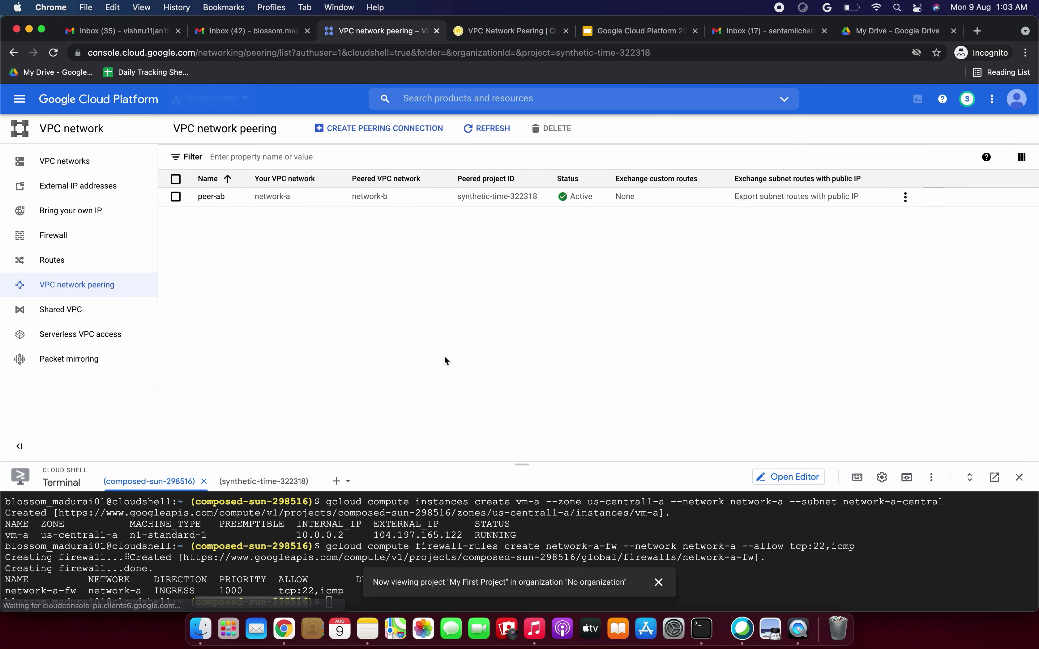
Step: Enlarge Cloud Shell and enter the lab's command gcloud compute routes list --project <FIRST_PROJECT_ID> in the composed-sun-298516 session
drag(523, 464, 502, 203)
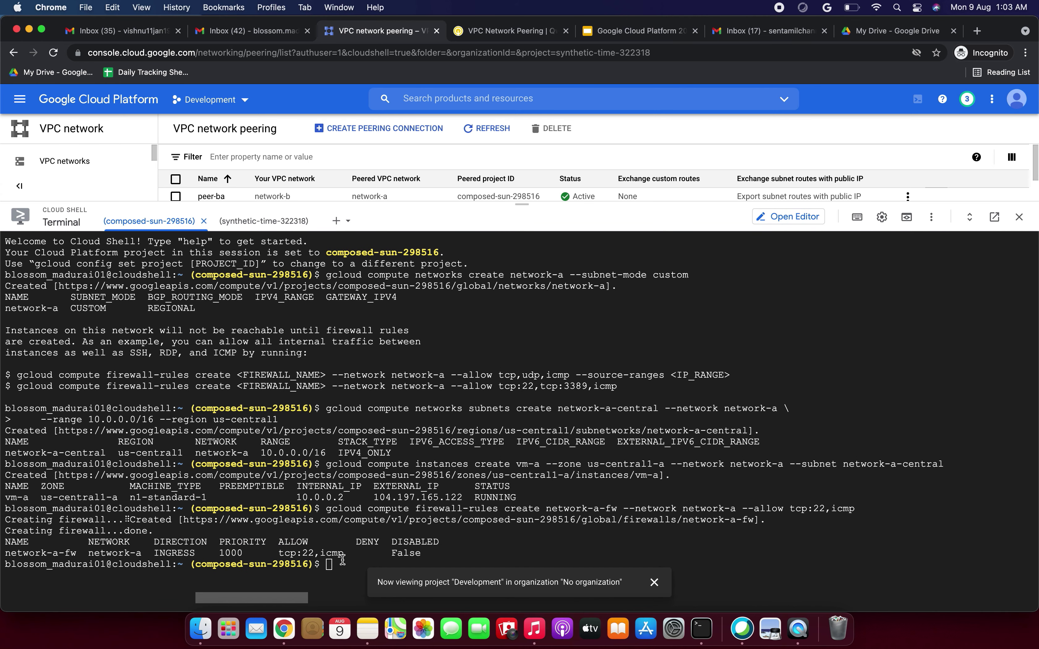
click(342, 565)
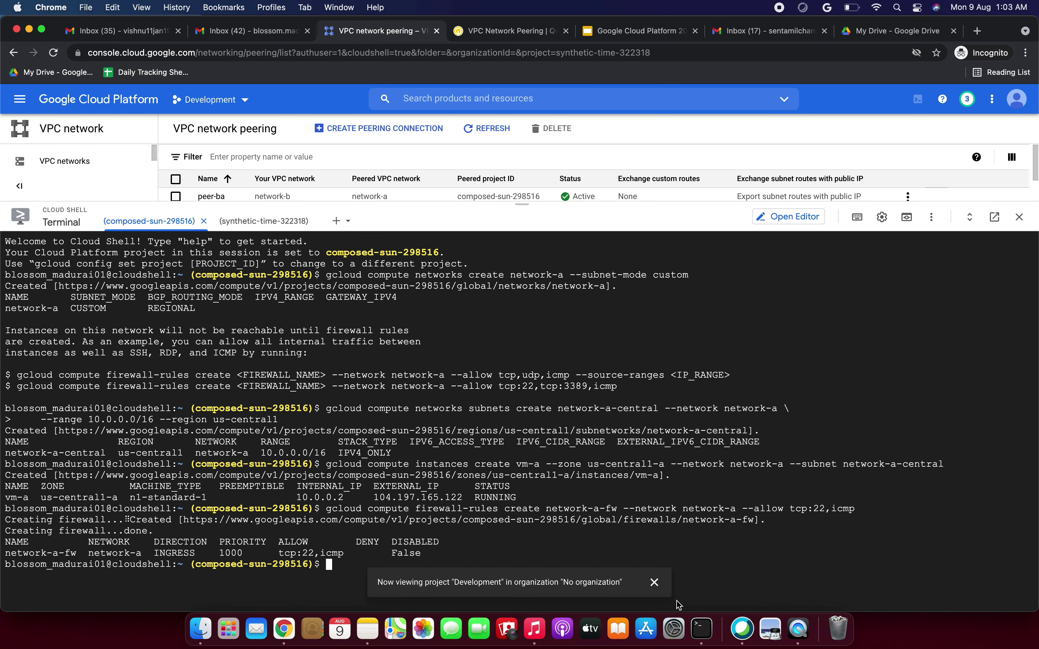
click(654, 582)
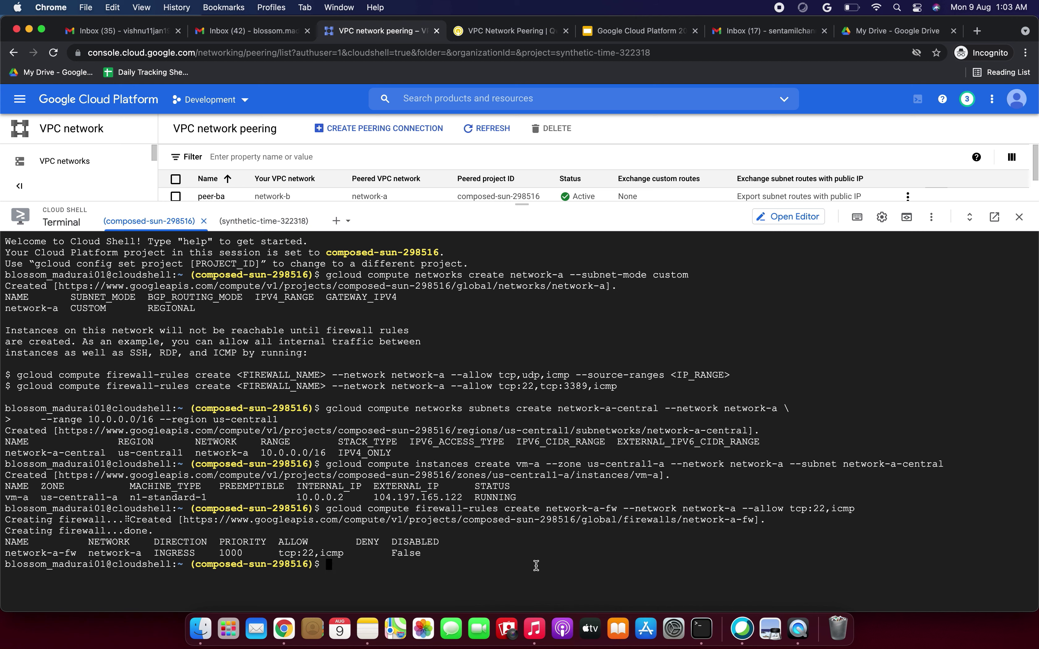
text(gcloud compute routes list --project <FIRST_PROJECT_ID>)
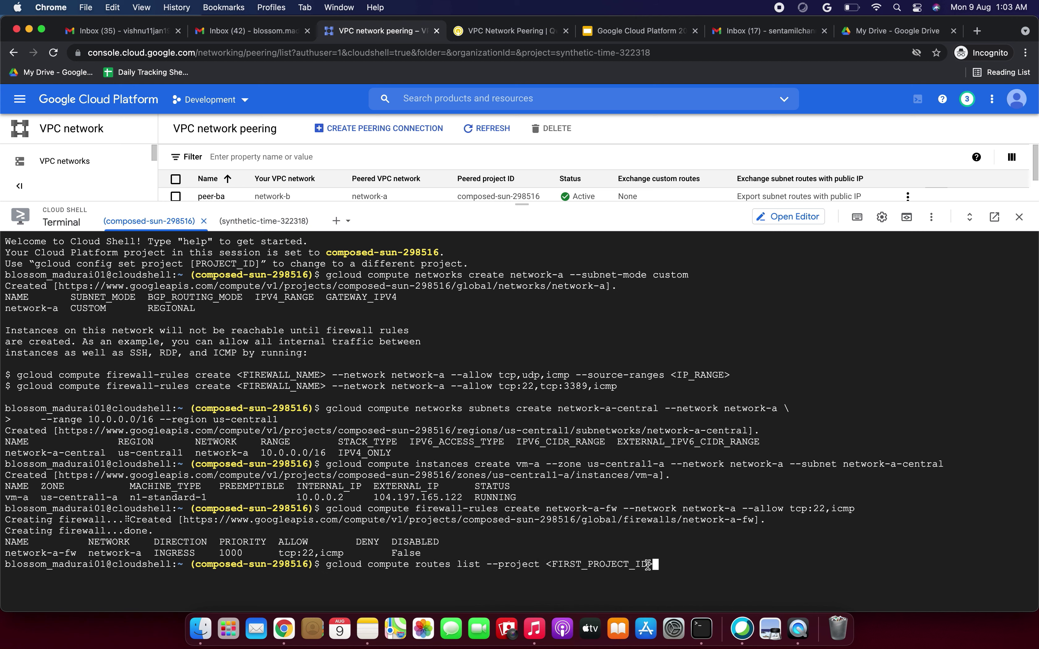
Step: Replace the placeholder with project ID composed-sun-298516, run the routes list command and check network-a's peering route
key(BackSpace)
key(BackSpace)
key(BackSpace)
key(BackSpace)
key(BackSpace)
key(BackSpace)
key(BackSpace)
key(BackSpace)
key(BackSpace)
key(BackSpace)
key(BackSpace)
key(BackSpace)
key(BackSpace)
key(BackSpace)
key(BackSpace)
key(BackSpace)
key(BackSpace)
key(BackSpace)
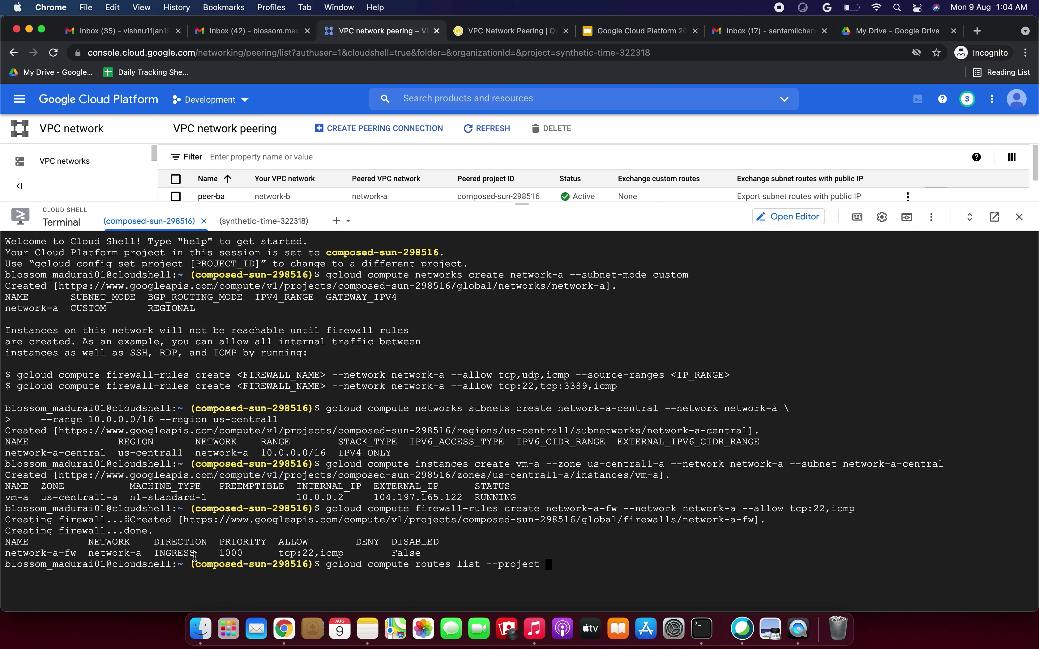
drag(312, 564, 196, 560)
key(super+c)
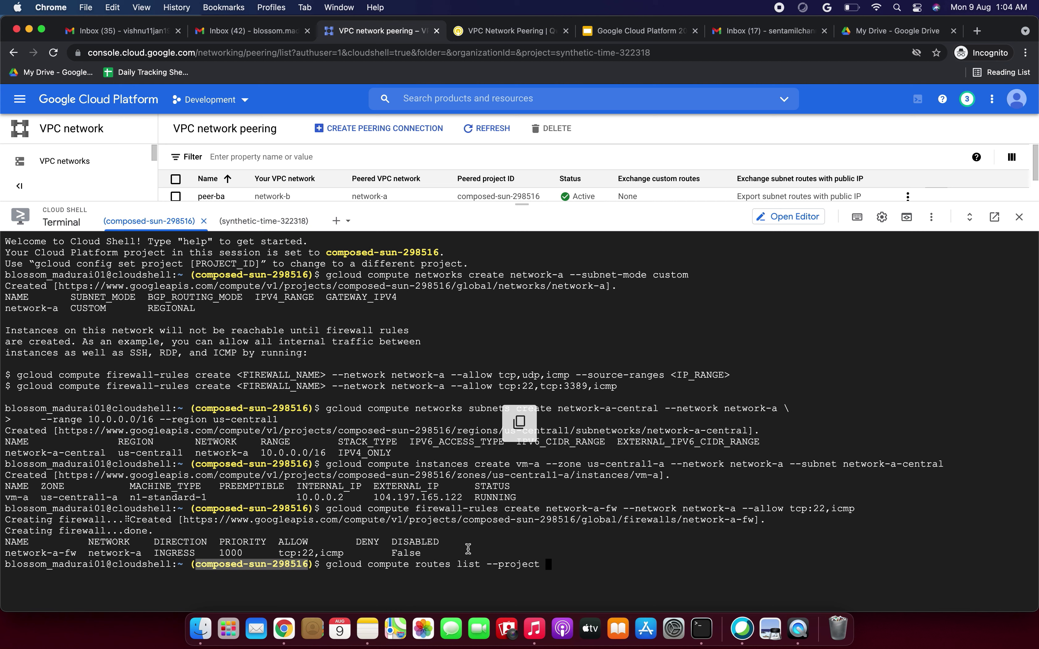
click(564, 566)
key(super+v)
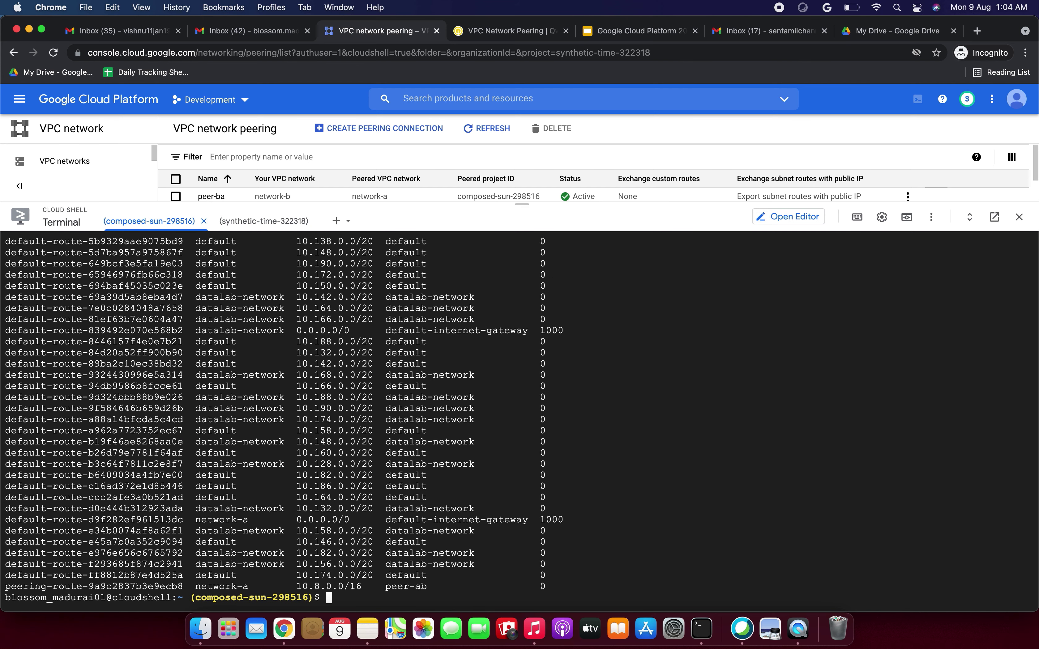
drag(195, 587, 254, 586)
drag(391, 590, 444, 588)
Step: Rerun the routes list command for project synthetic-time-322318, copied from the second session's prompt, and check network-b's peering route
click(363, 599)
key(Up)
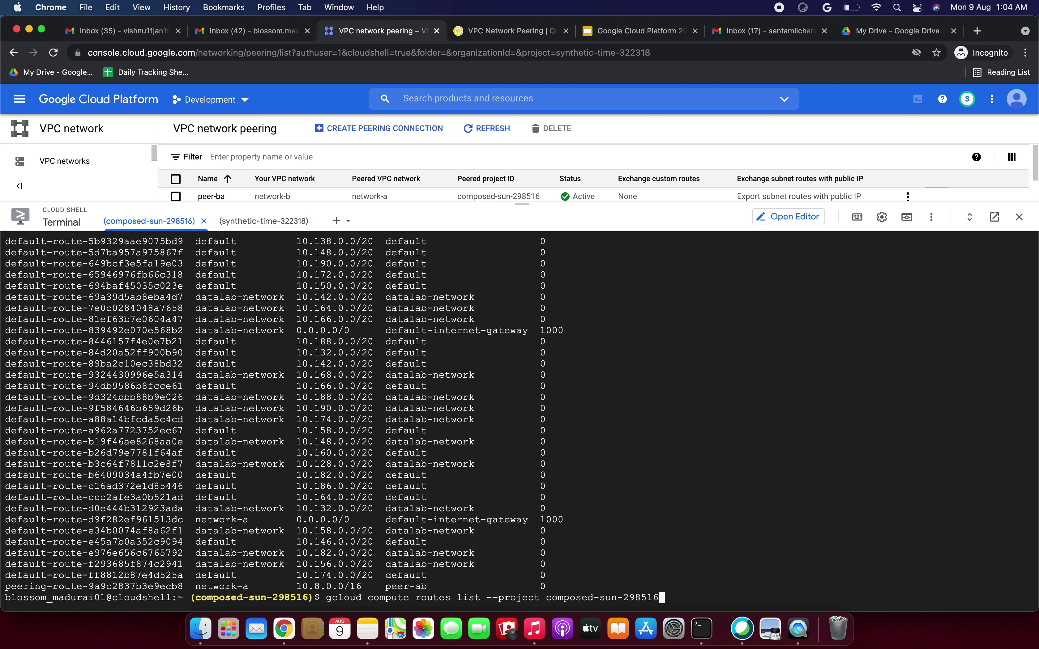
key(BackSpace)
key(BackSpace)
key(BackSpace)
key(BackSpace)
key(BackSpace)
key(BackSpace)
key(BackSpace)
key(BackSpace)
key(BackSpace)
key(BackSpace)
key(BackSpace)
key(BackSpace)
key(BackSpace)
key(BackSpace)
key(BackSpace)
key(BackSpace)
key(BackSpace)
key(BackSpace)
click(271, 221)
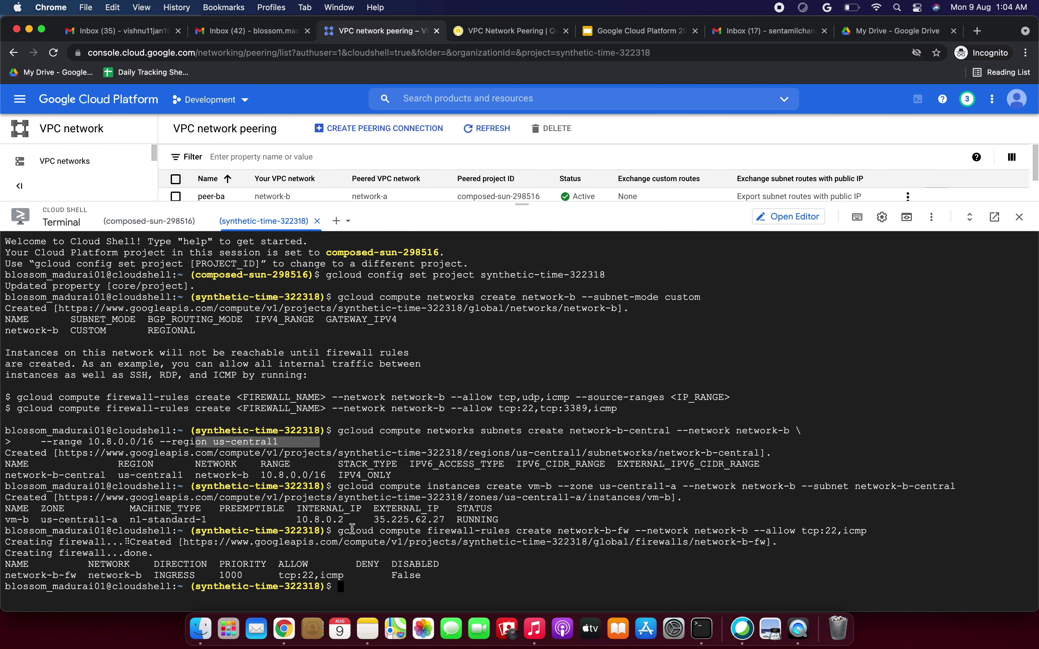
double_click(319, 532)
key(super+c)
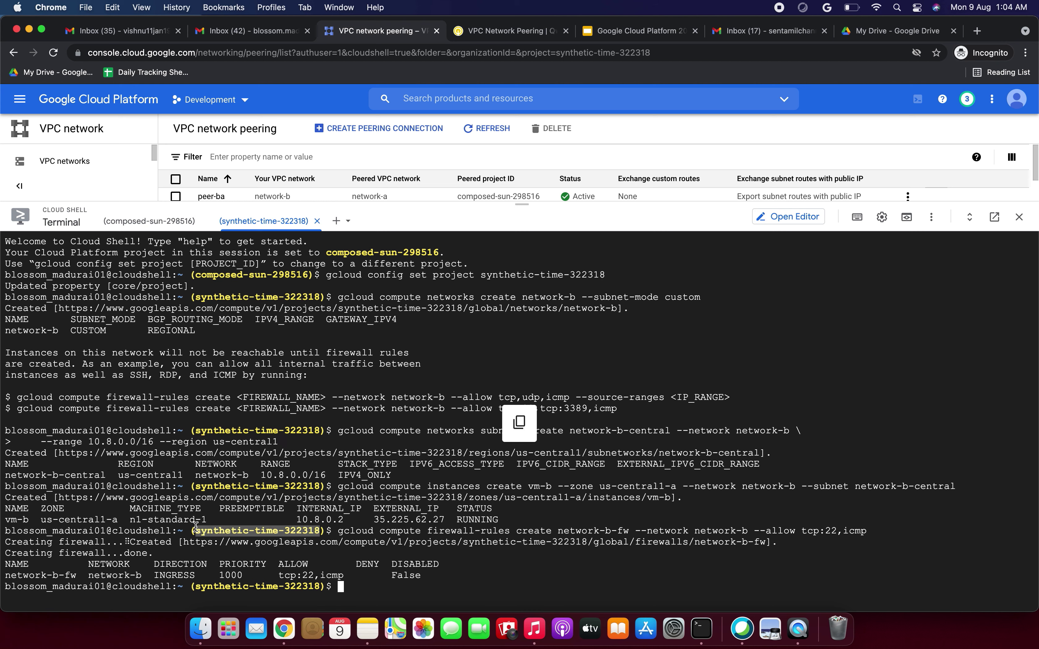
click(145, 221)
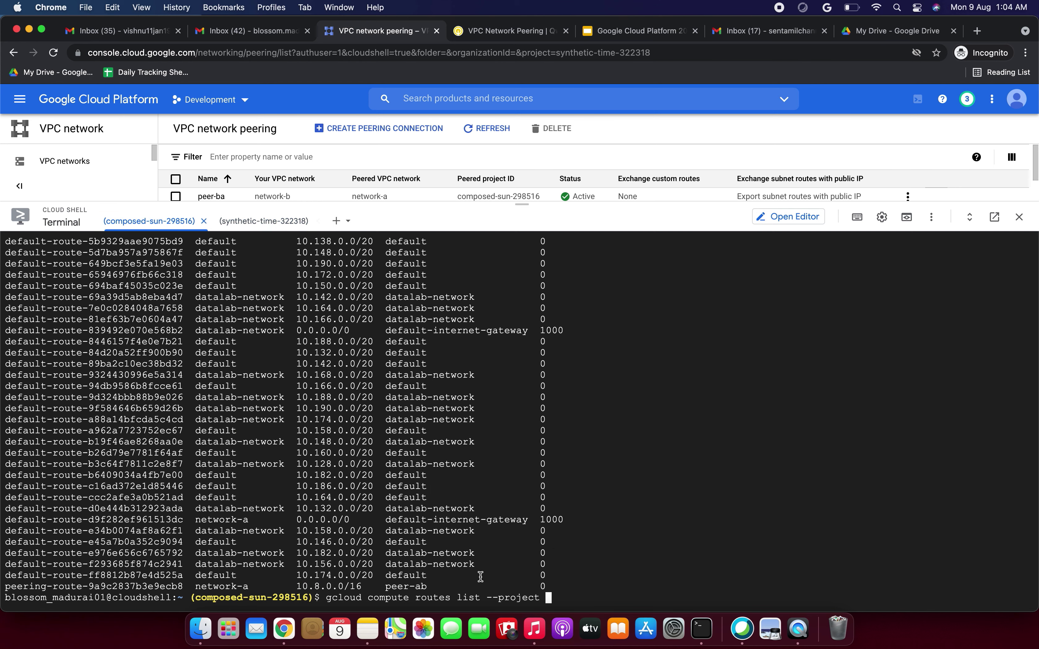
key(super+v)
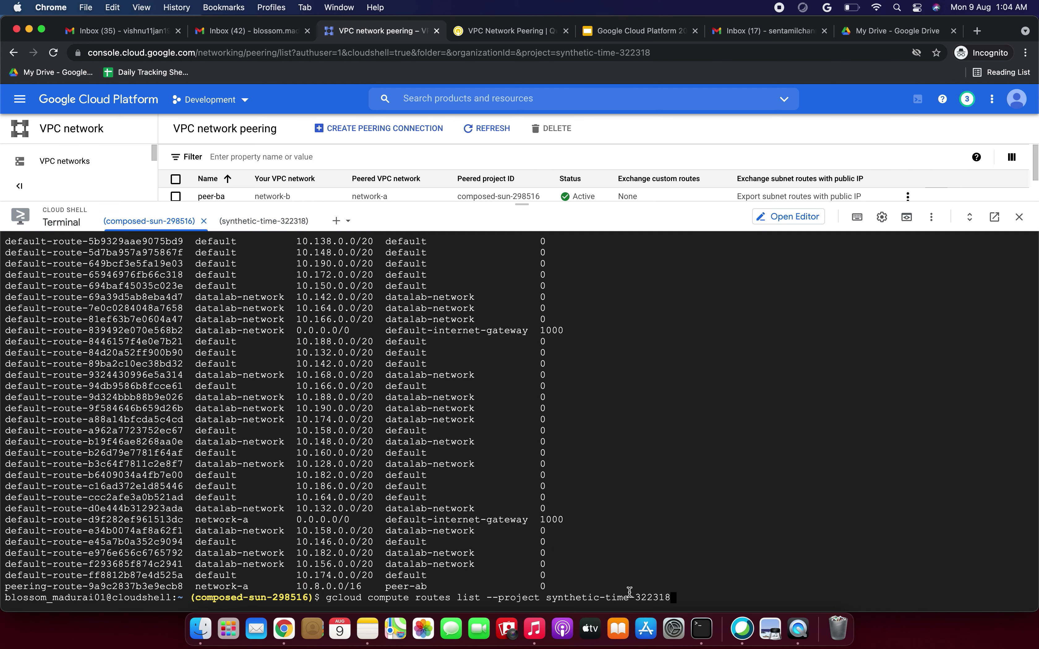
key(Return)
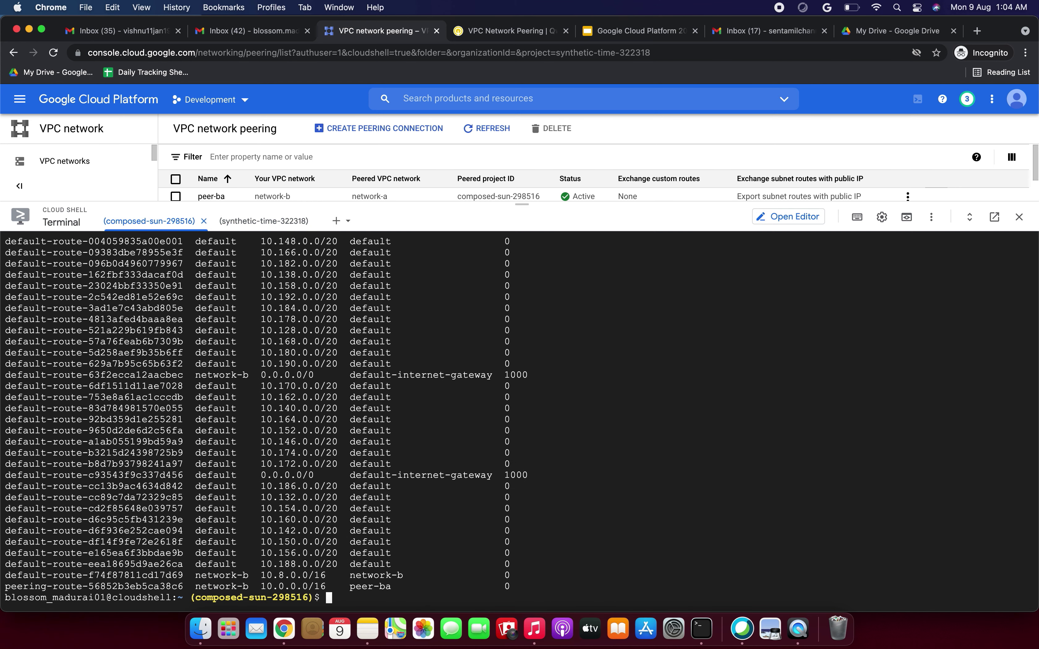
drag(350, 586, 391, 587)
click(343, 597)
Step: Read the lab's Connectivity Test instructions for Project-A, covering the VM instances console and vm-a's internal IP
click(506, 32)
scroll(457, 361, down, 5)
scroll(458, 357, down, 8)
scroll(350, 396, down, 3)
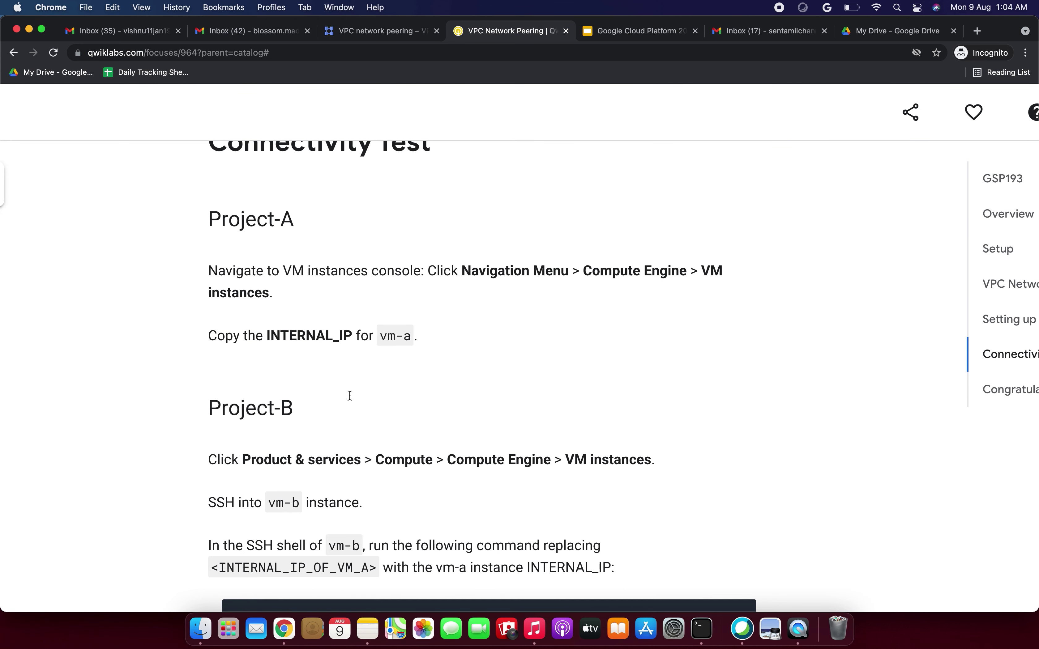
drag(292, 270, 549, 271)
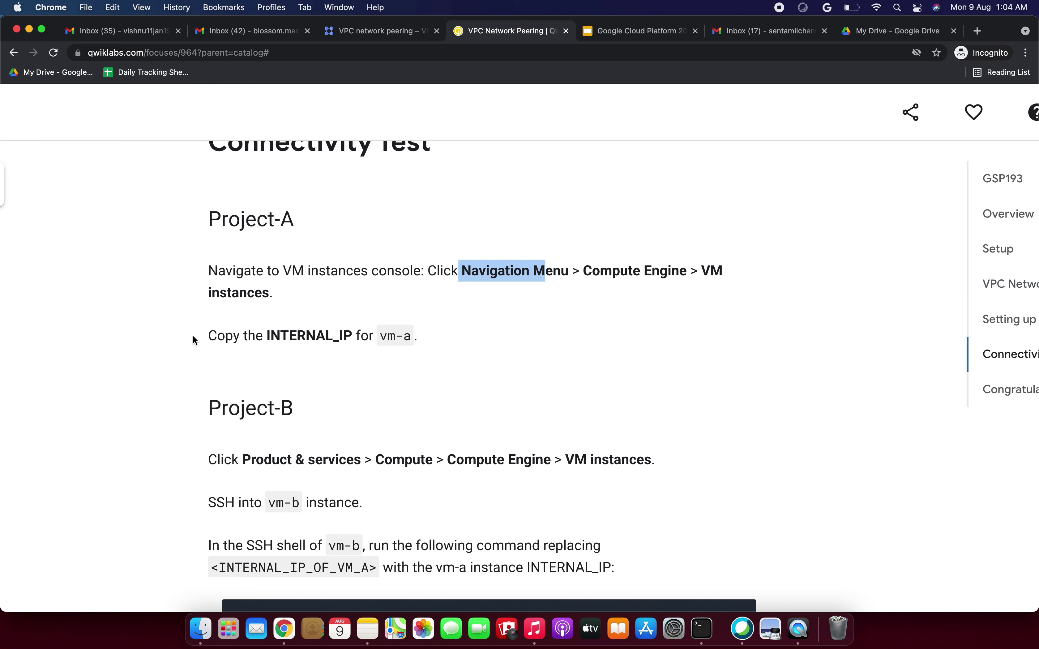
drag(216, 336, 360, 336)
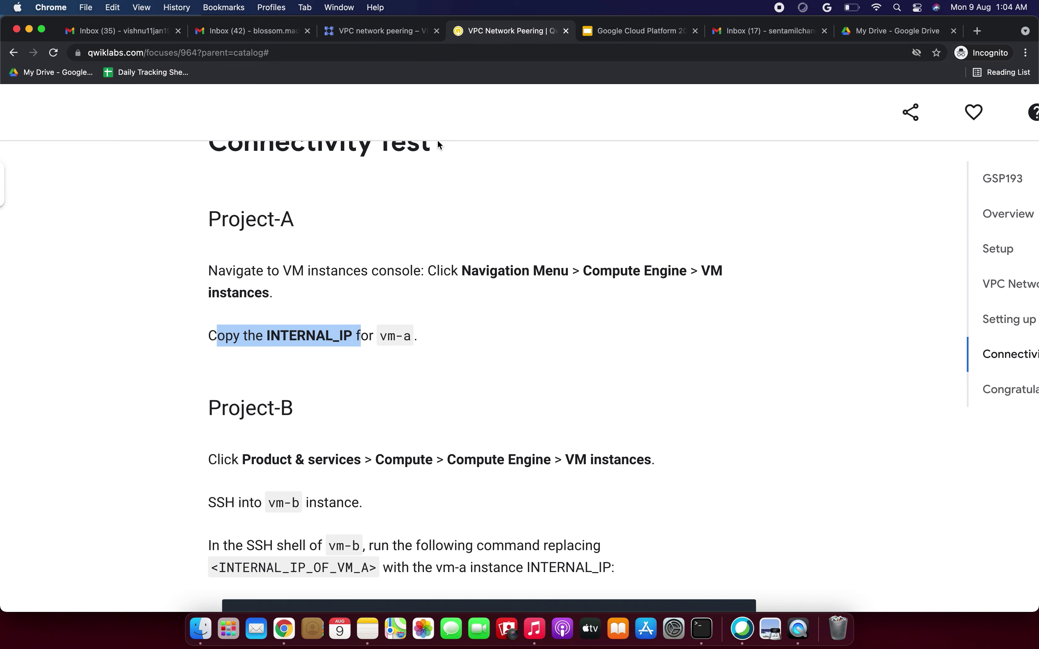
scroll(437, 144, up, 2)
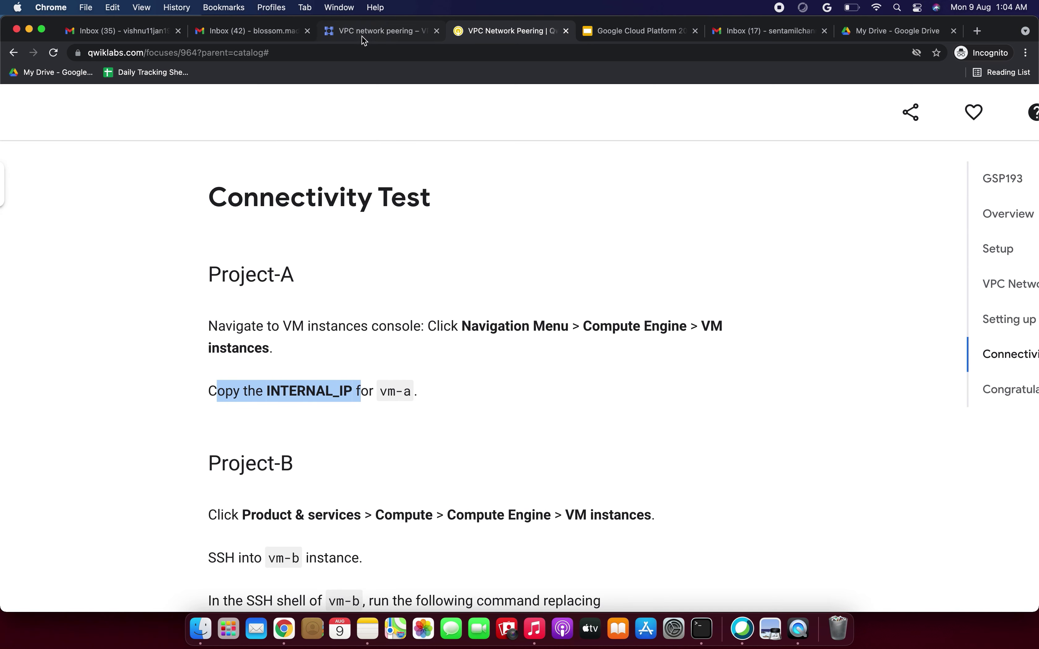
Step: Switch the console to My First Project and open its home dashboard
click(362, 40)
drag(521, 207, 487, 453)
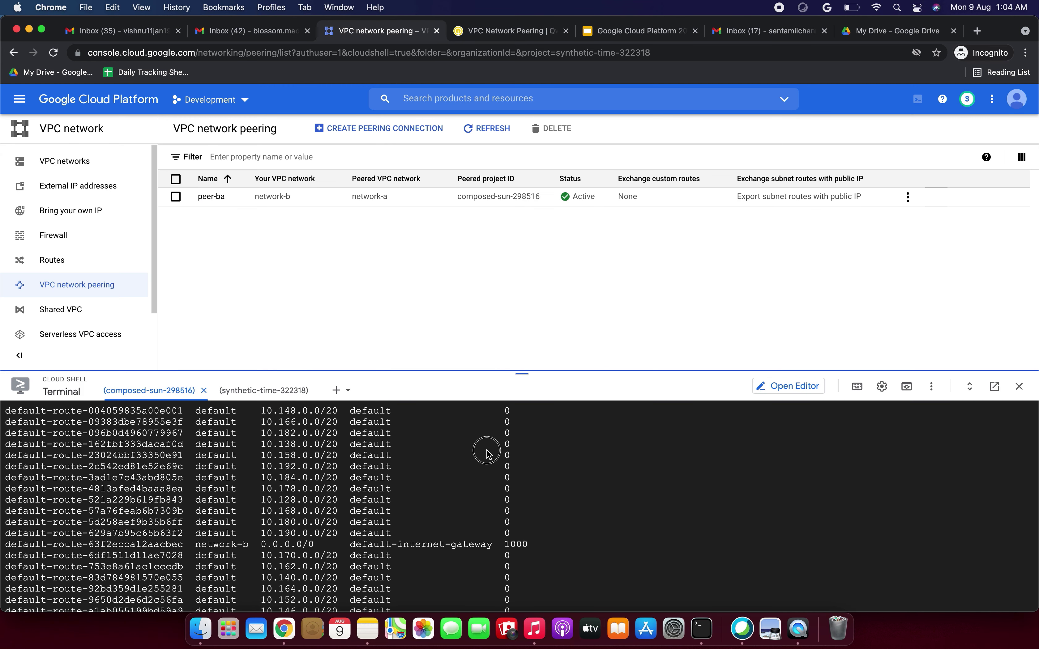
click(210, 100)
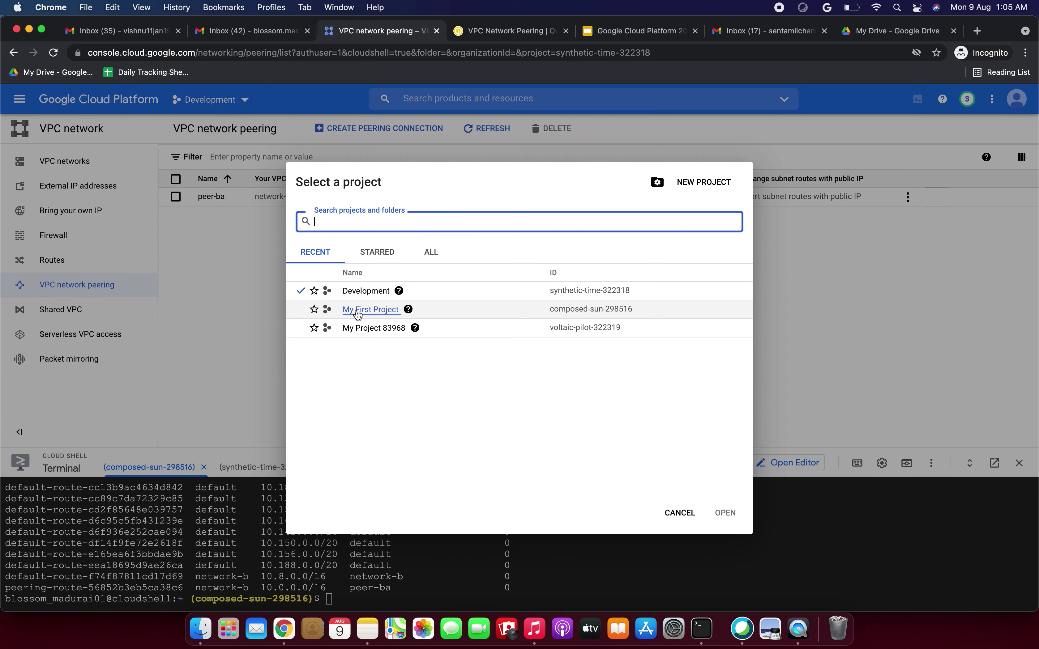
click(358, 310)
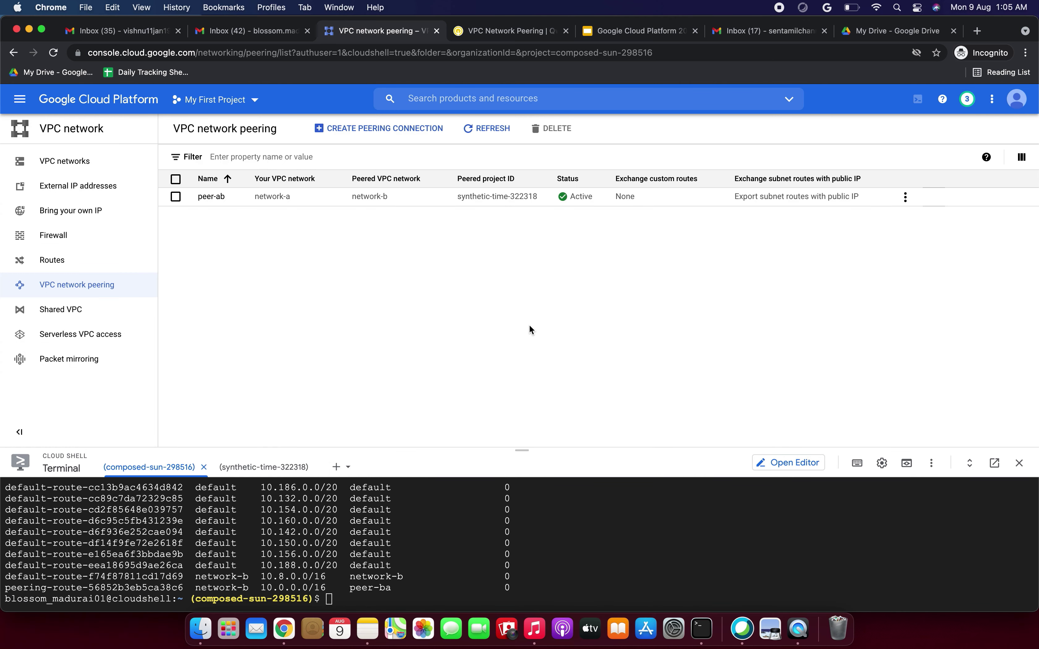
click(19, 99)
click(50, 135)
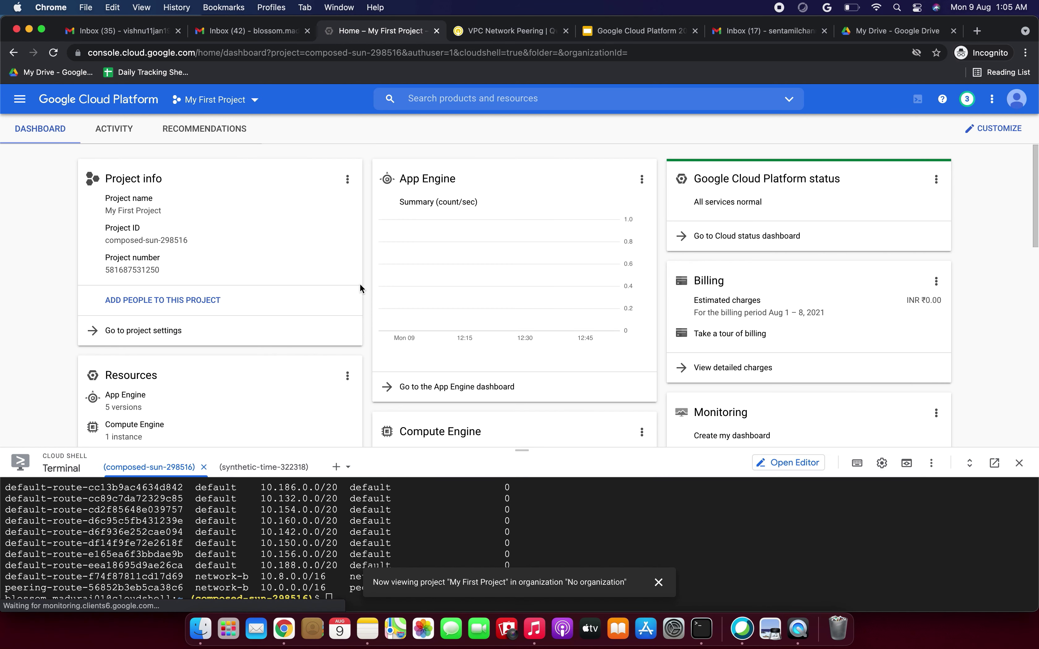
Step: Open the Compute Engine VM instances page for My First Project and make the Cloud Shell pane slightly taller
click(157, 426)
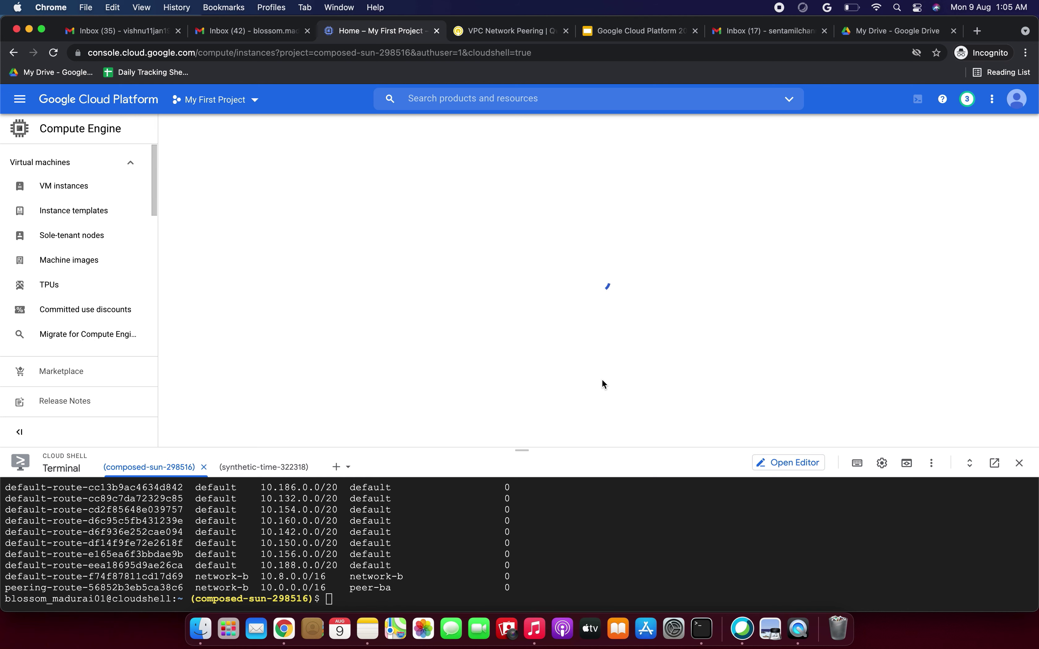
click(75, 182)
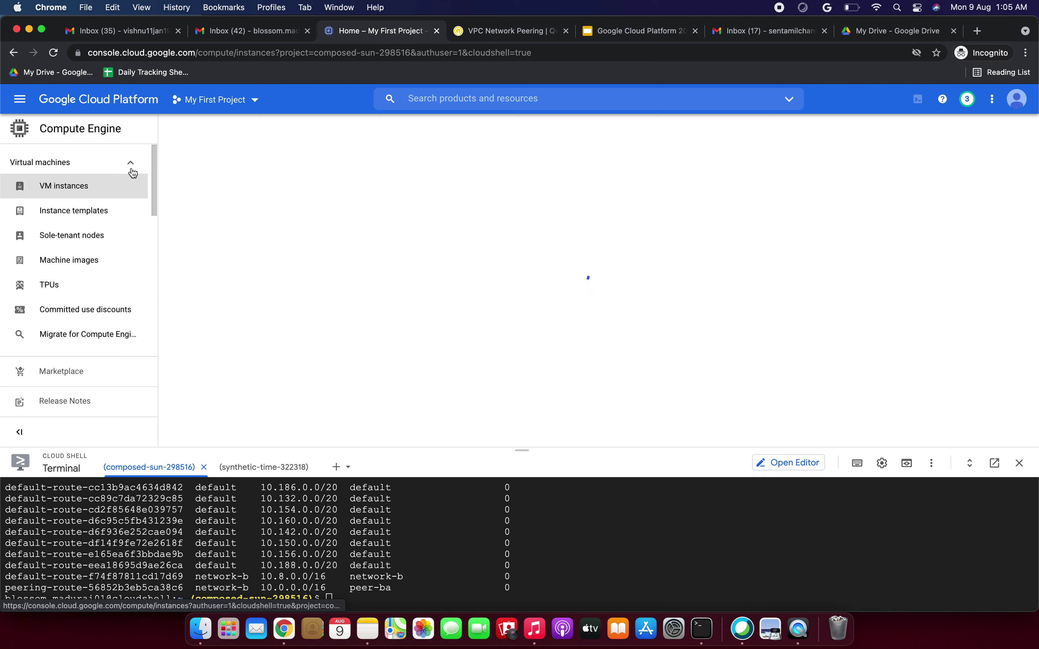
click(486, 35)
scroll(471, 350, down, 3)
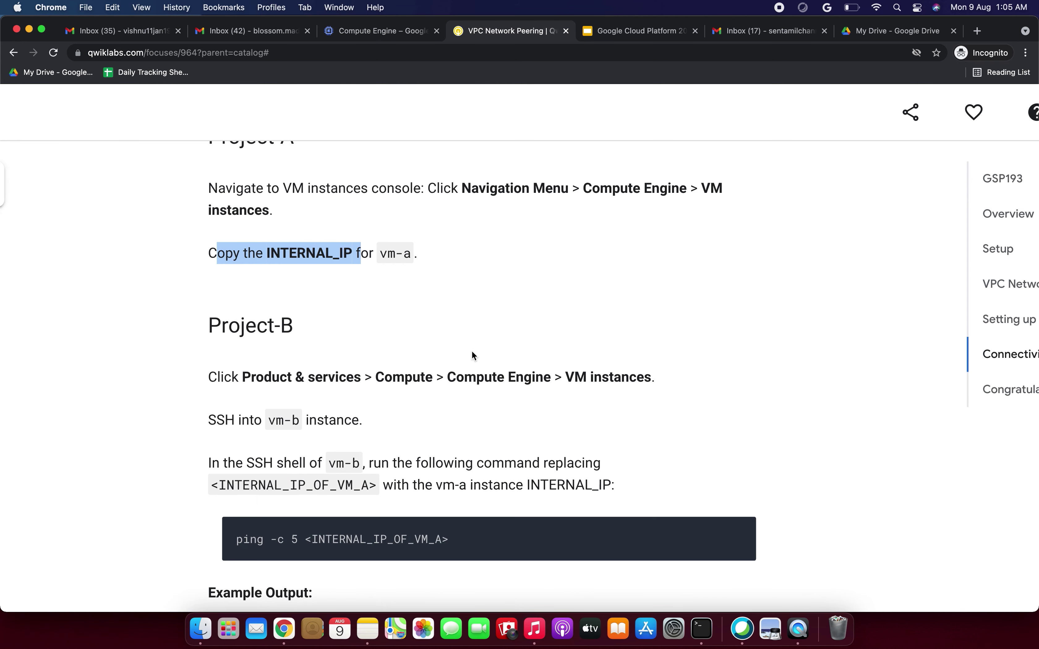
click(390, 36)
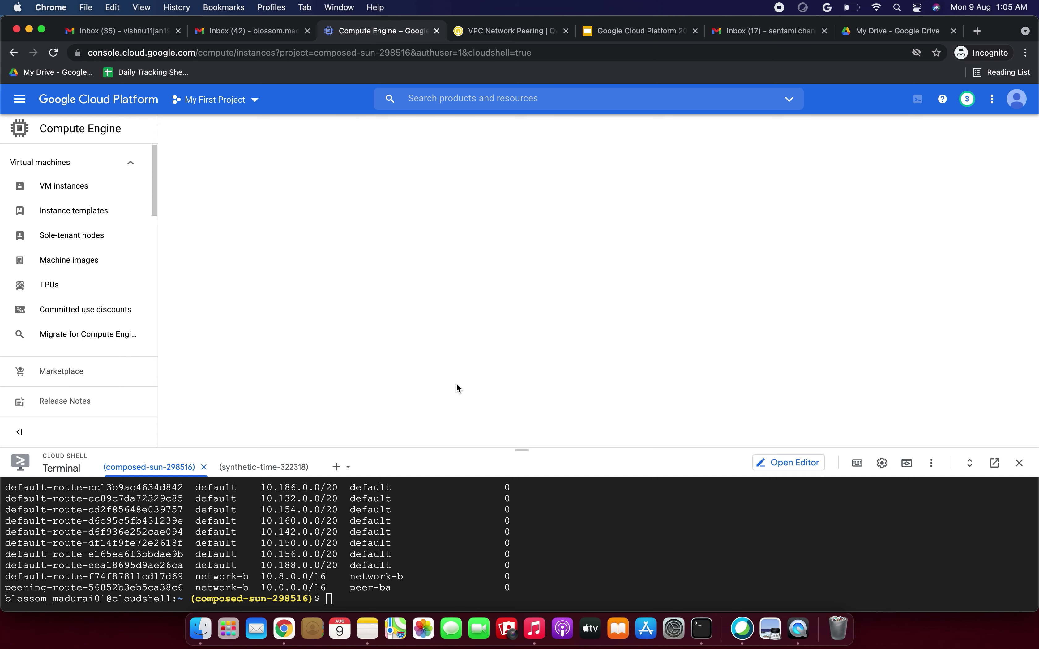
click(518, 452)
mouse_move(518, 452)
mouse_down()
mouse_move(515, 353)
mouse_move(520, 438)
mouse_up()
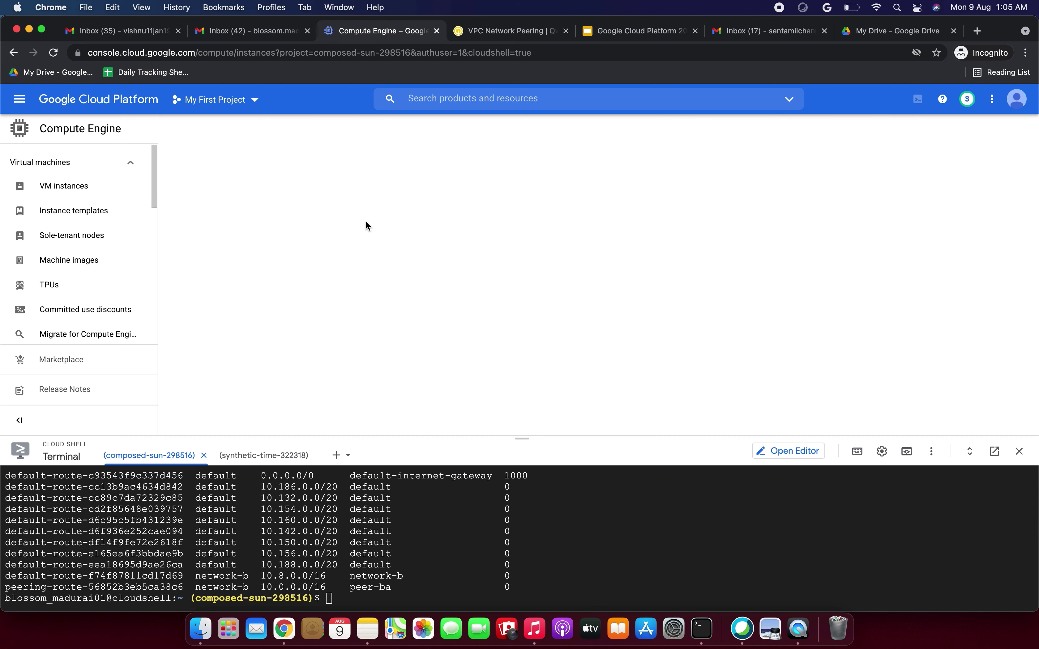
Step: Read the lab's Project-B instructions on connecting to vm-b over SSH and pinging vm-a's internal IP
click(614, 33)
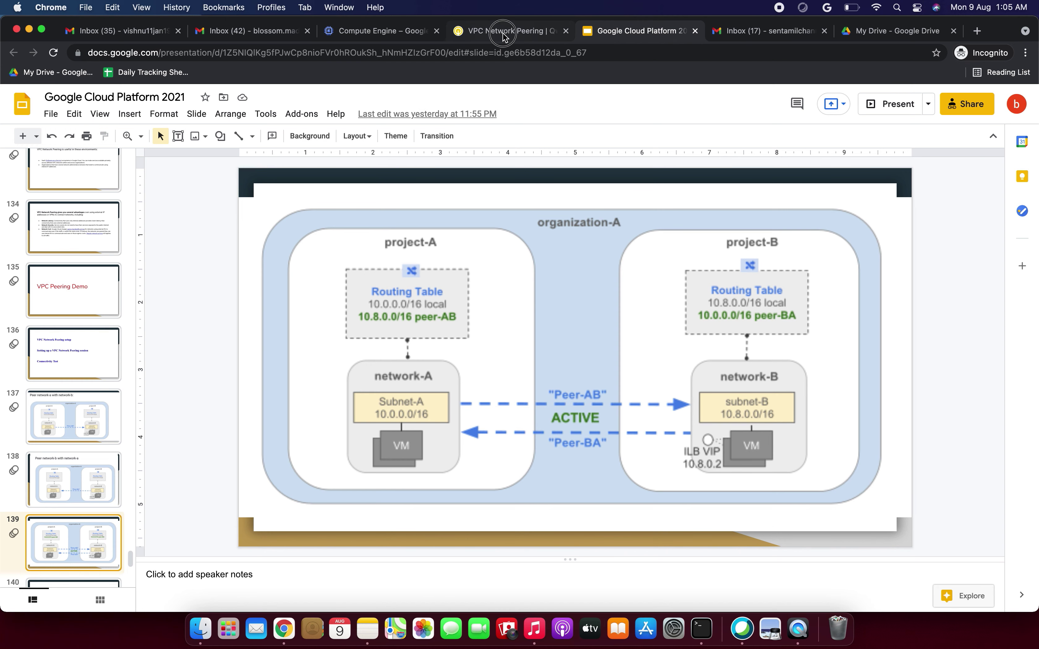
click(475, 39)
scroll(407, 385, down, 5)
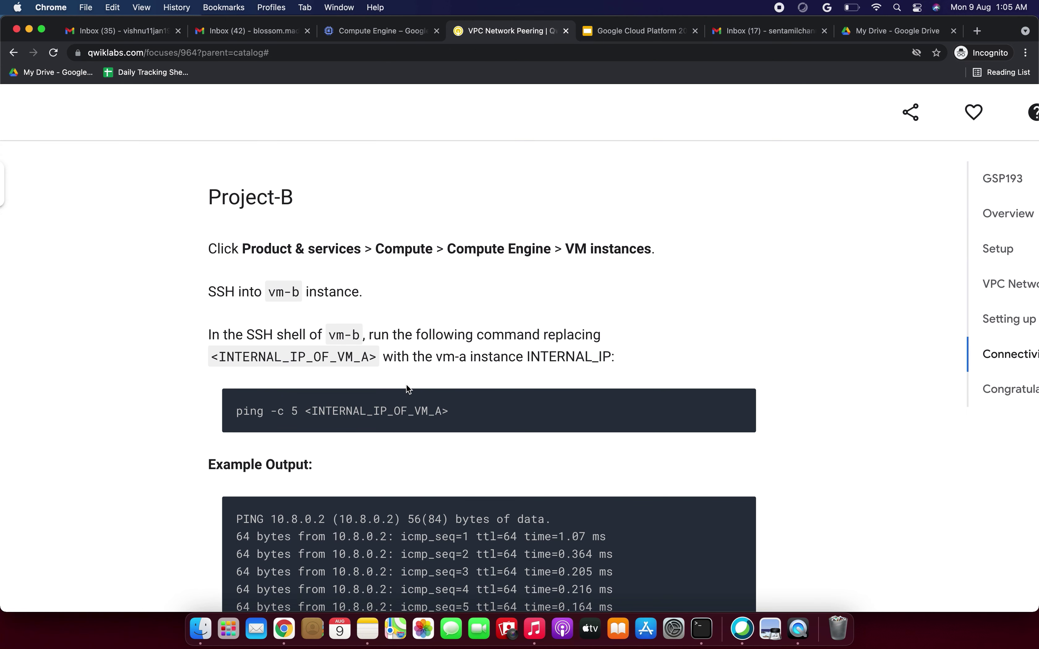
scroll(406, 385, down, 2)
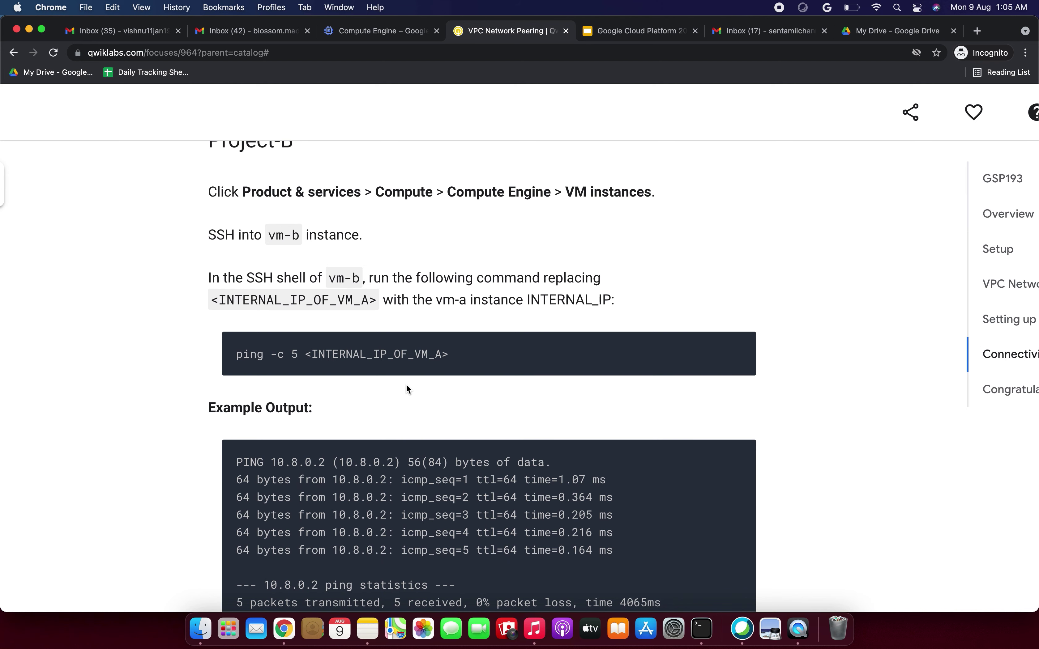
scroll(406, 386, up, 2)
scroll(406, 384, up, 6)
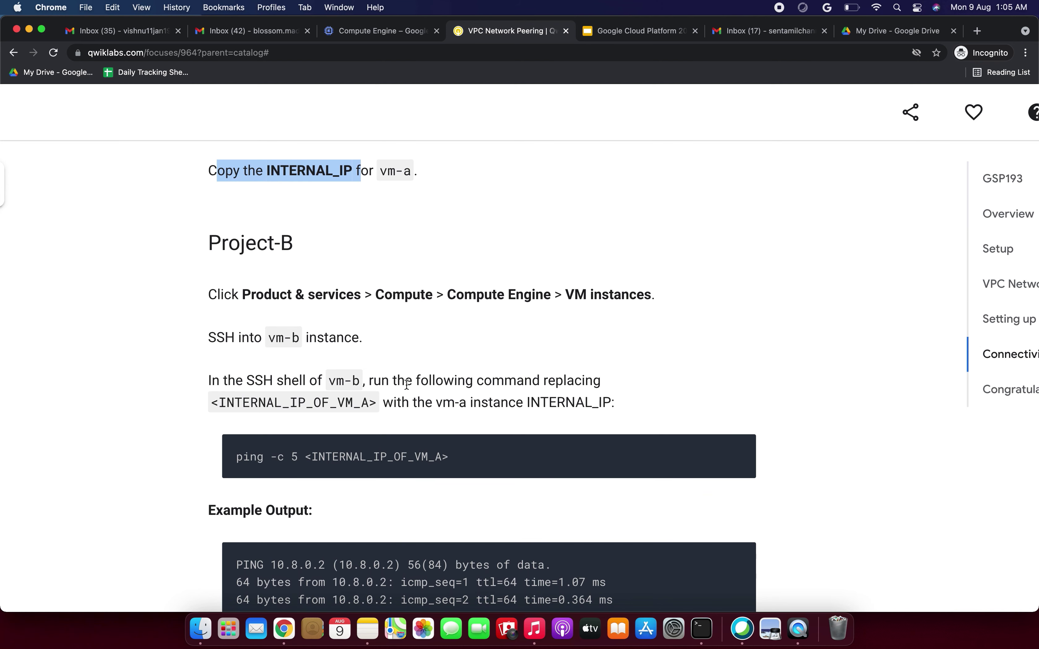
click(329, 327)
drag(298, 278, 395, 279)
scroll(273, 366, down, 2)
scroll(284, 385, down, 1)
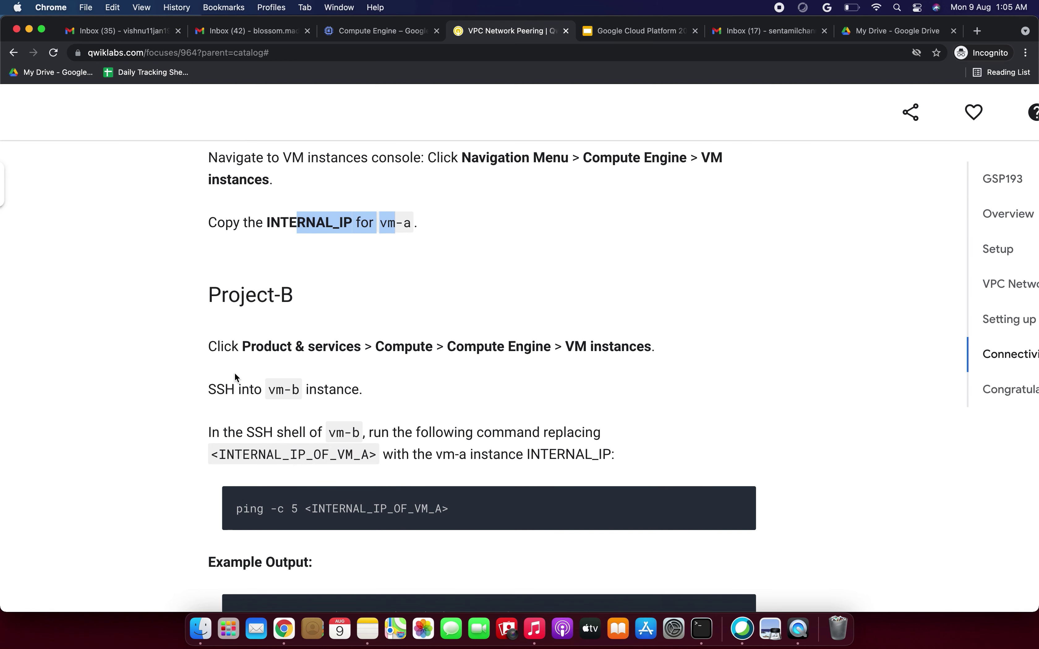
drag(264, 346, 475, 346)
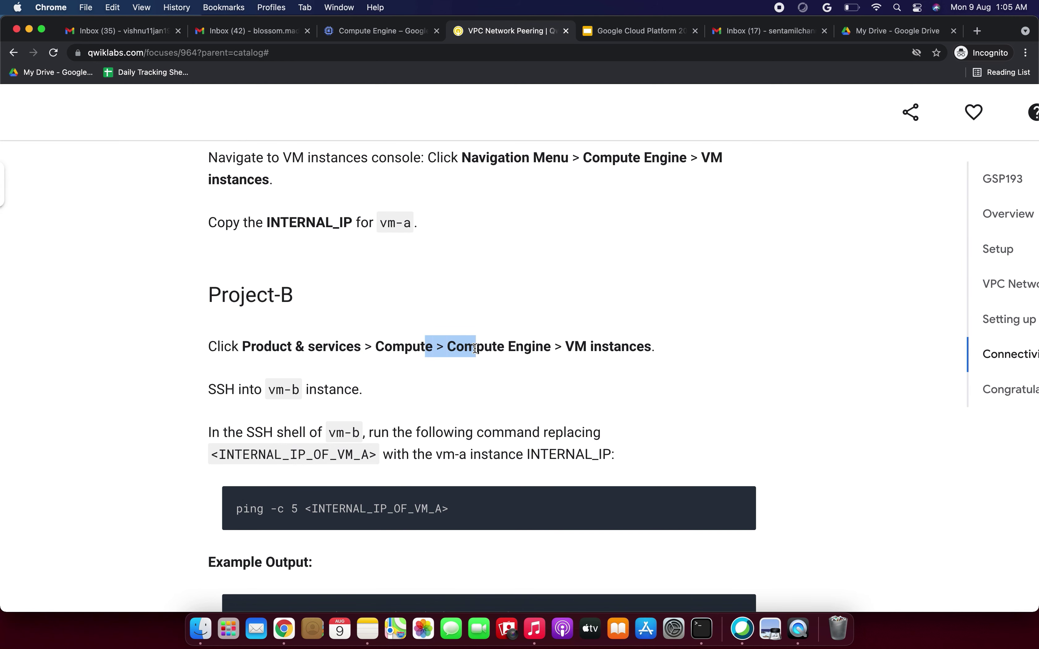
scroll(475, 348, down, 3)
drag(216, 322, 480, 313)
scroll(348, 343, down, 2)
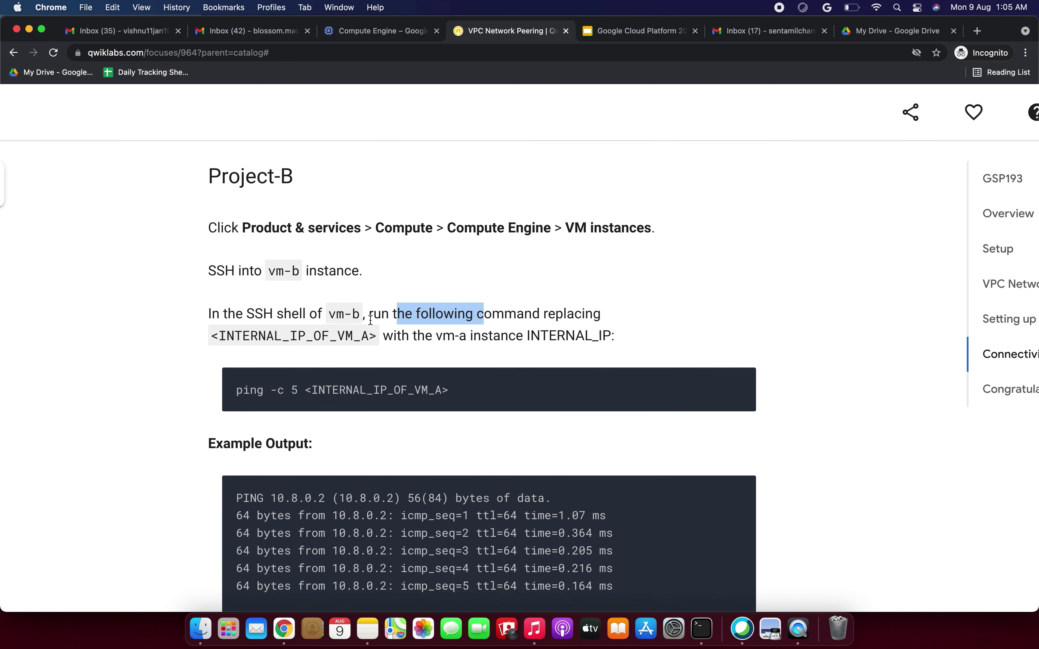
drag(250, 337, 346, 336)
drag(414, 337, 545, 336)
drag(238, 391, 426, 394)
click(407, 415)
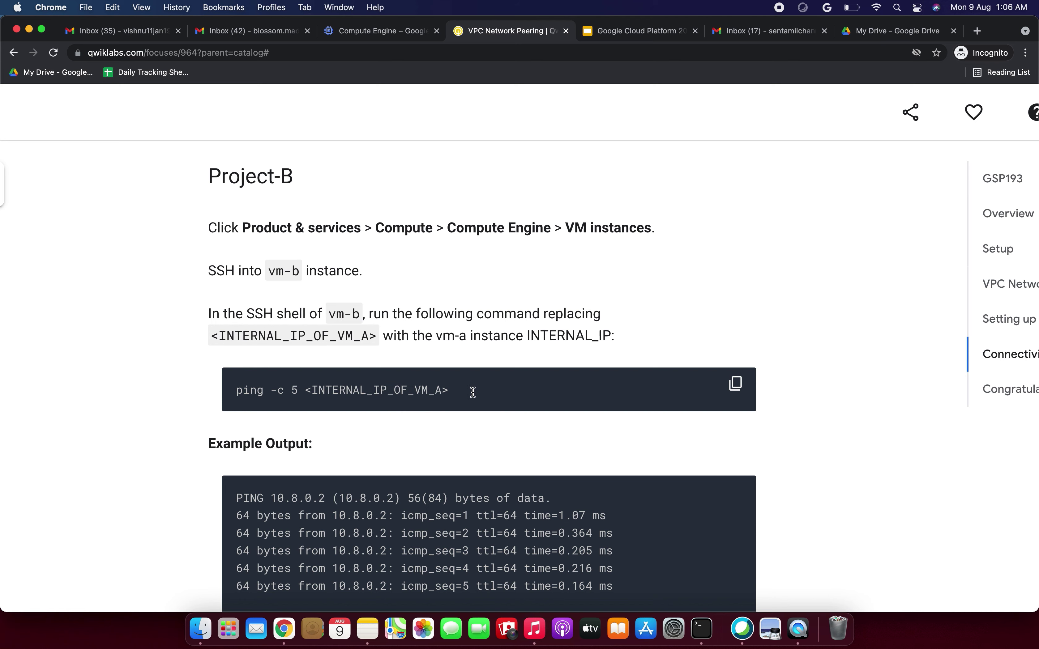
drag(467, 392, 429, 392)
Step: Reload the VM instances page of My First Project and copy vm-a's internal IP address
click(392, 32)
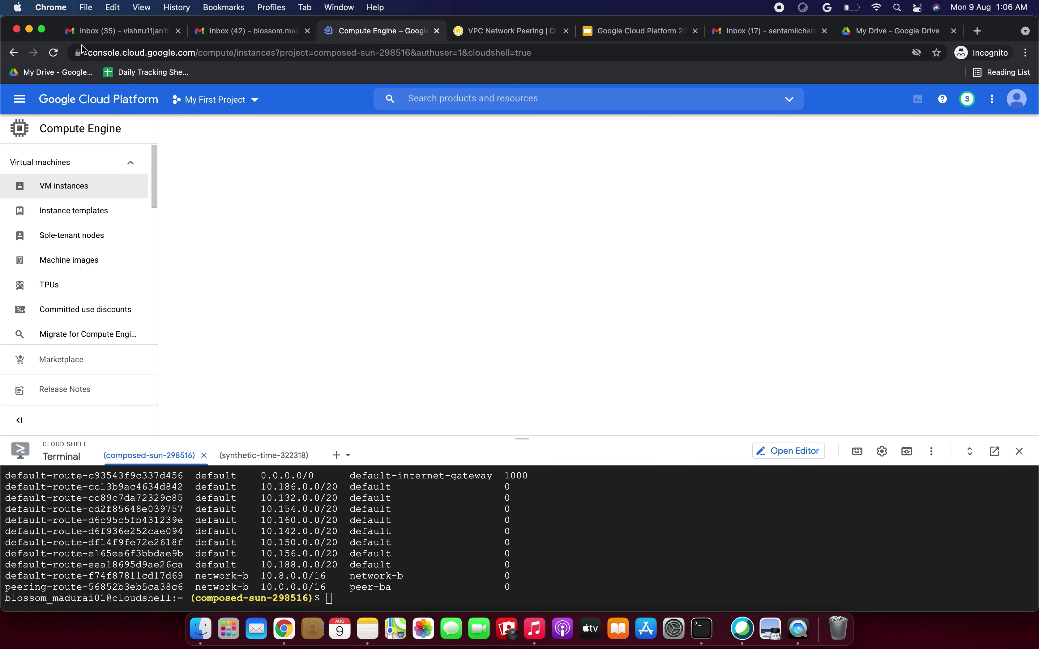
key(super+r)
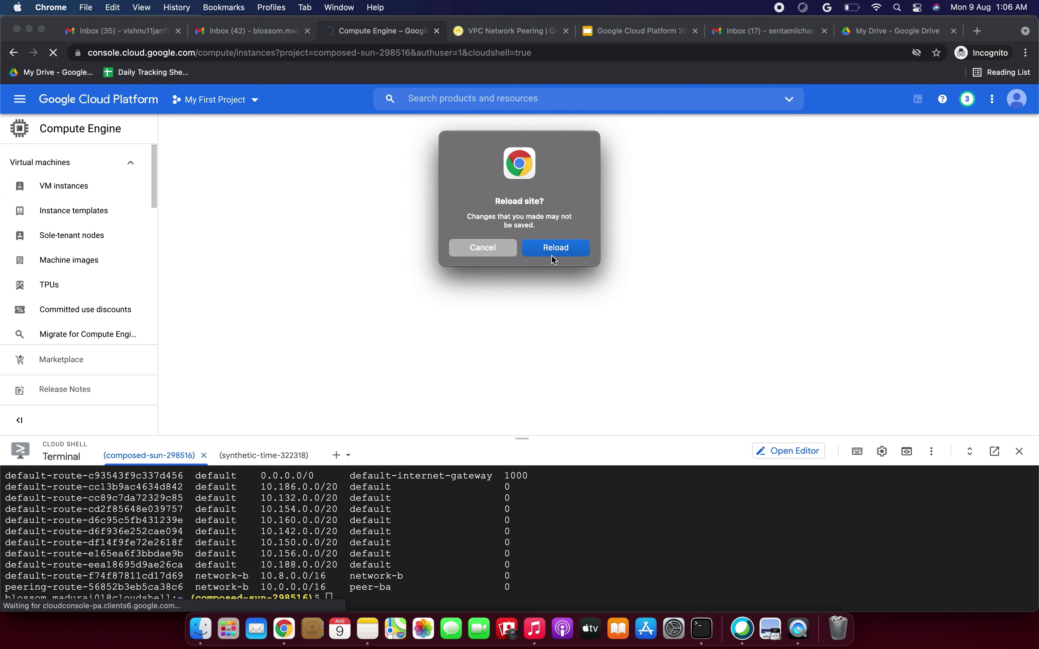
click(553, 259)
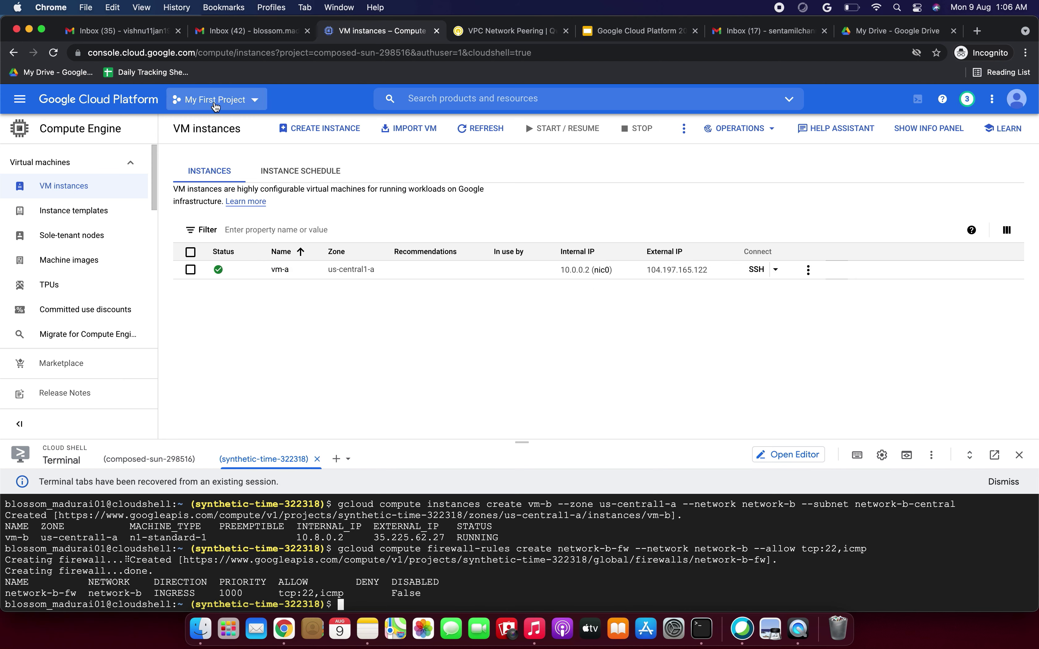
click(619, 271)
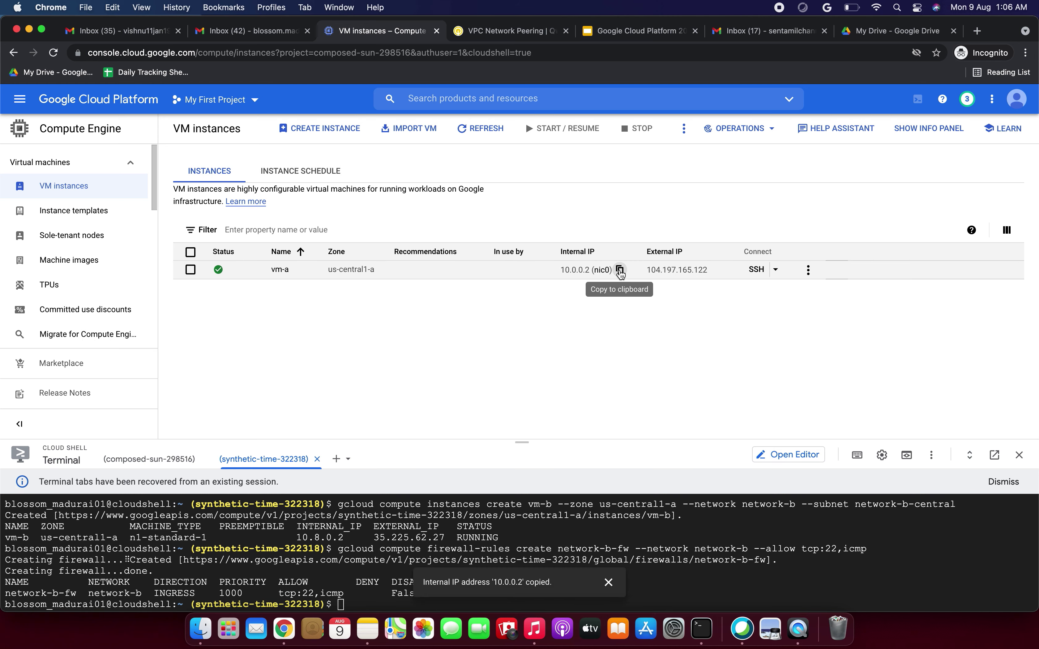
Step: Switch the console to the Development project and open an SSH session to vm-b
click(253, 107)
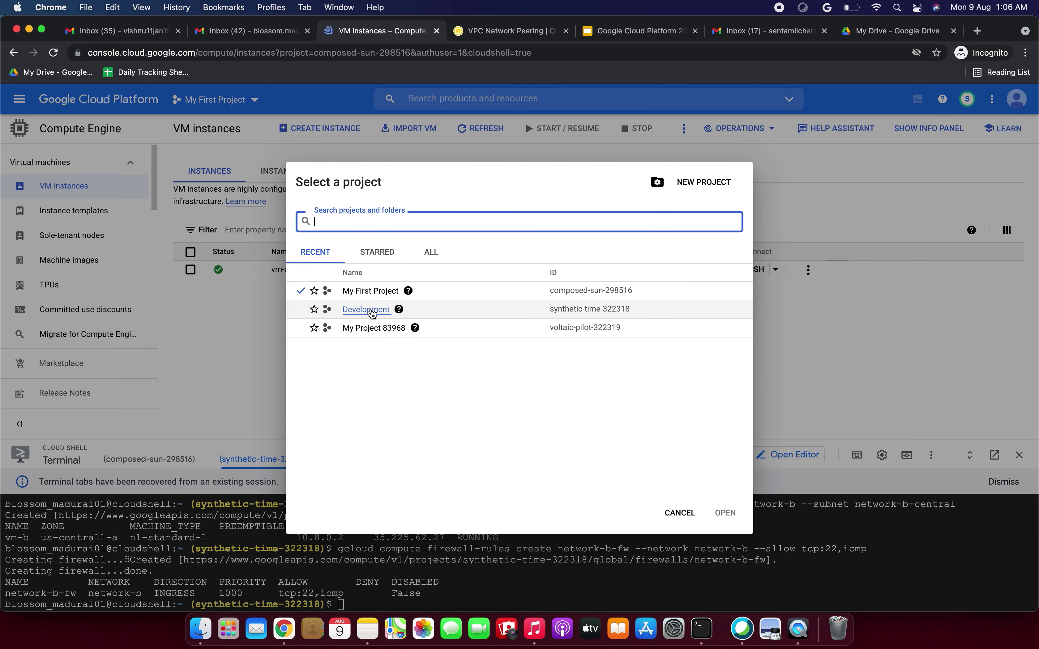
click(367, 310)
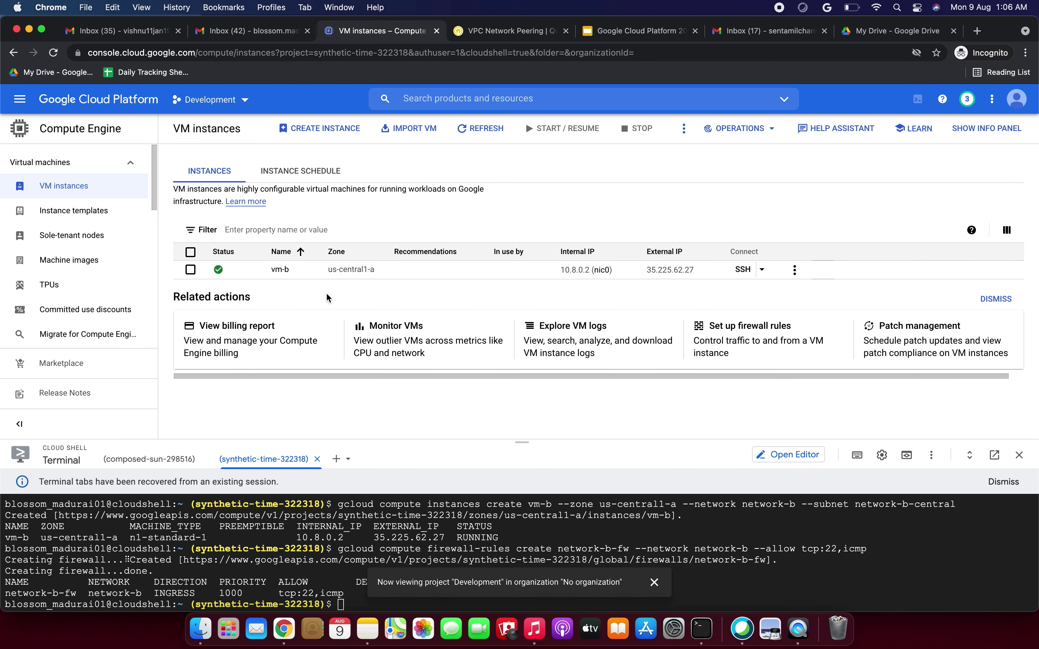
click(740, 271)
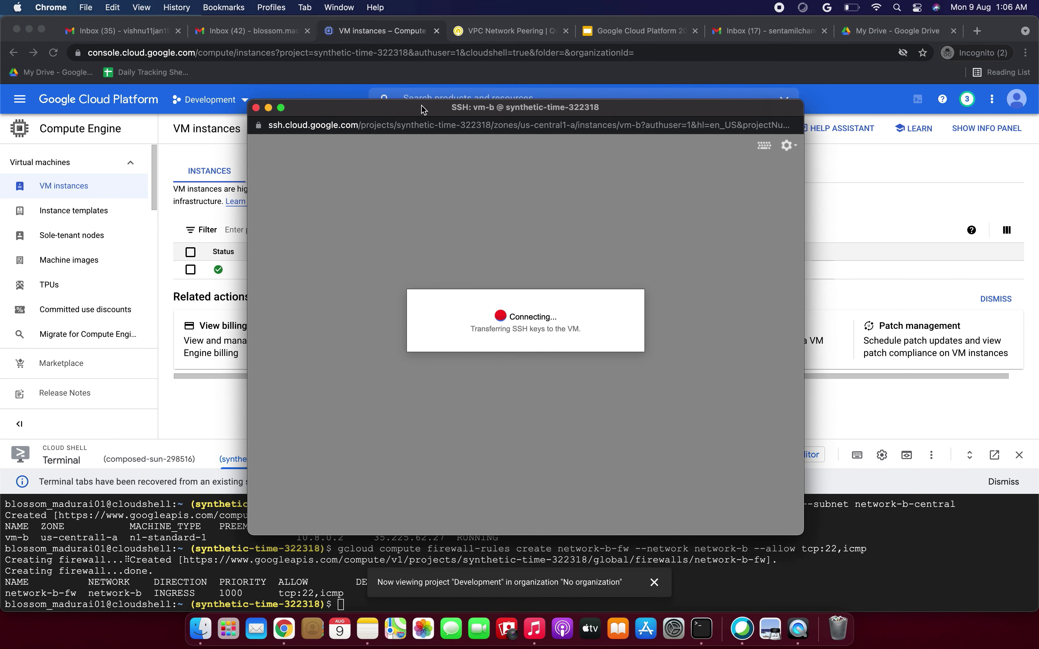
drag(423, 110, 507, 114)
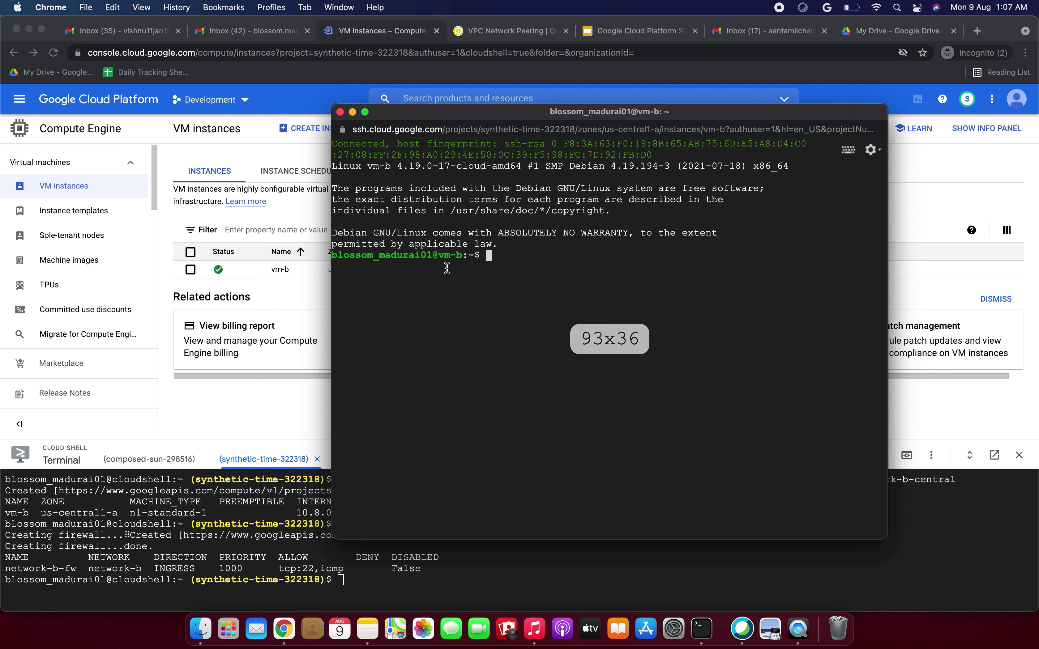
Step: Try to enter a ping command with the pasted address in vm-b's SSH session, clear it and minimize the session window
double_click(450, 256)
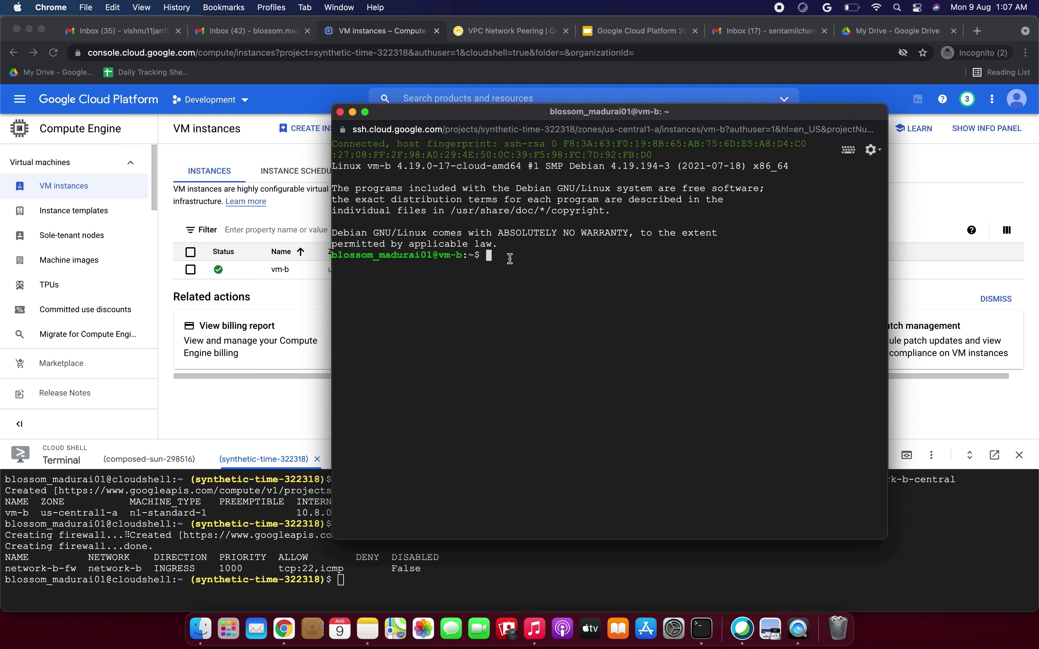
text(ping)
key(super+v)
key(BackSpace)
key(BackSpace)
key(BackSpace)
key(BackSpace)
key(super+v)
key(BackSpace)
key(BackSpace)
key(BackSpace)
key(BackSpace)
key(BackSpace)
click(352, 111)
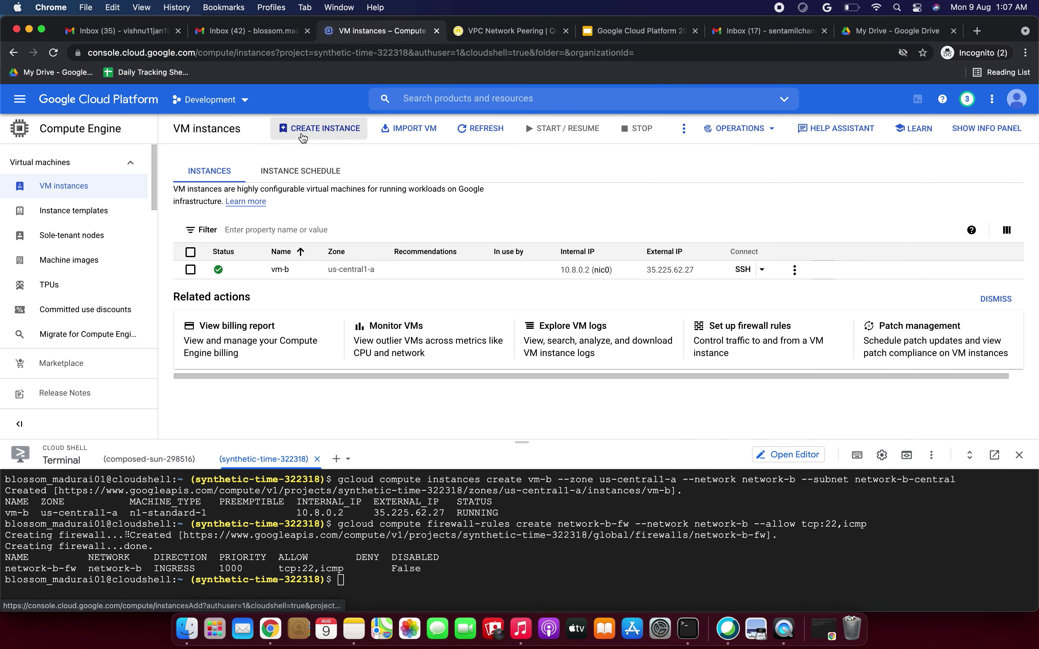
Step: Switch back to My First Project, dismiss the extra vm-b SSH window and copy vm-a's internal IP address again
click(248, 101)
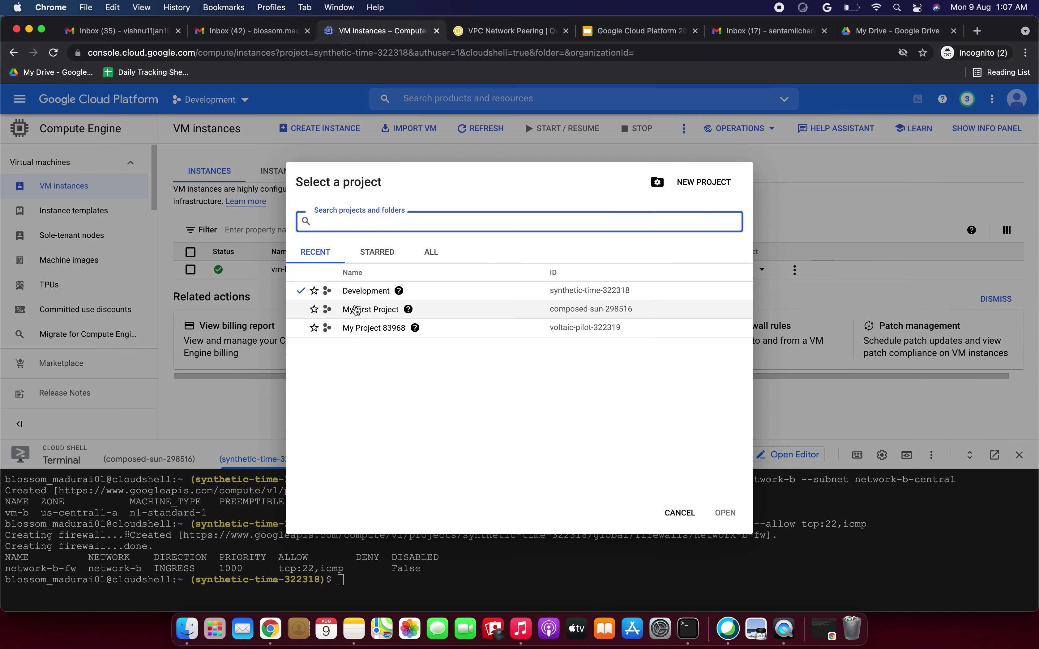
click(356, 311)
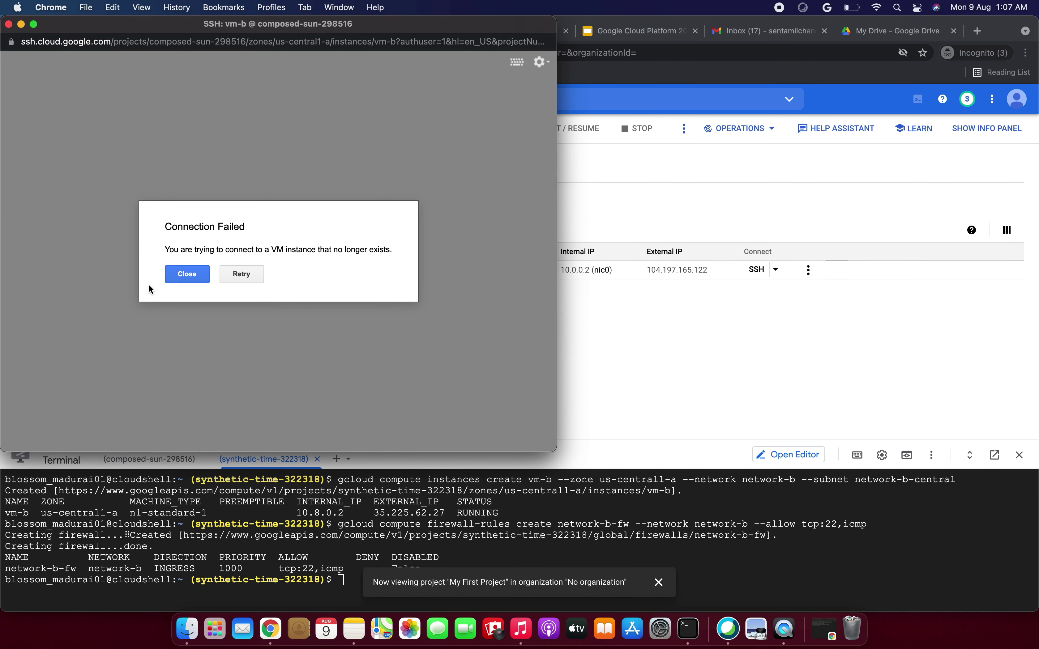
click(189, 276)
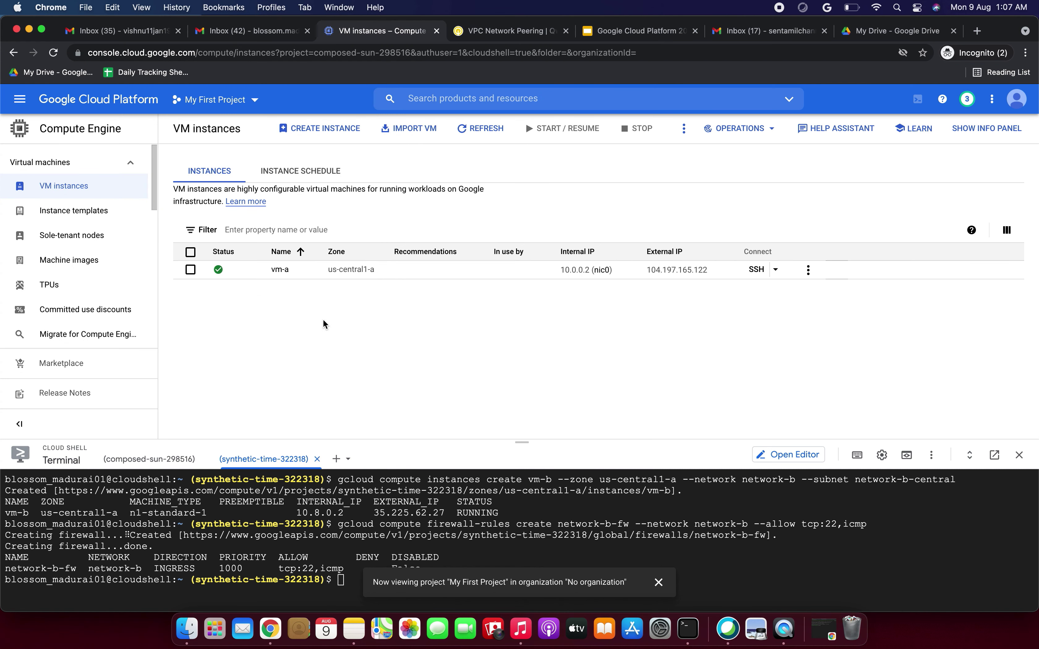
click(620, 271)
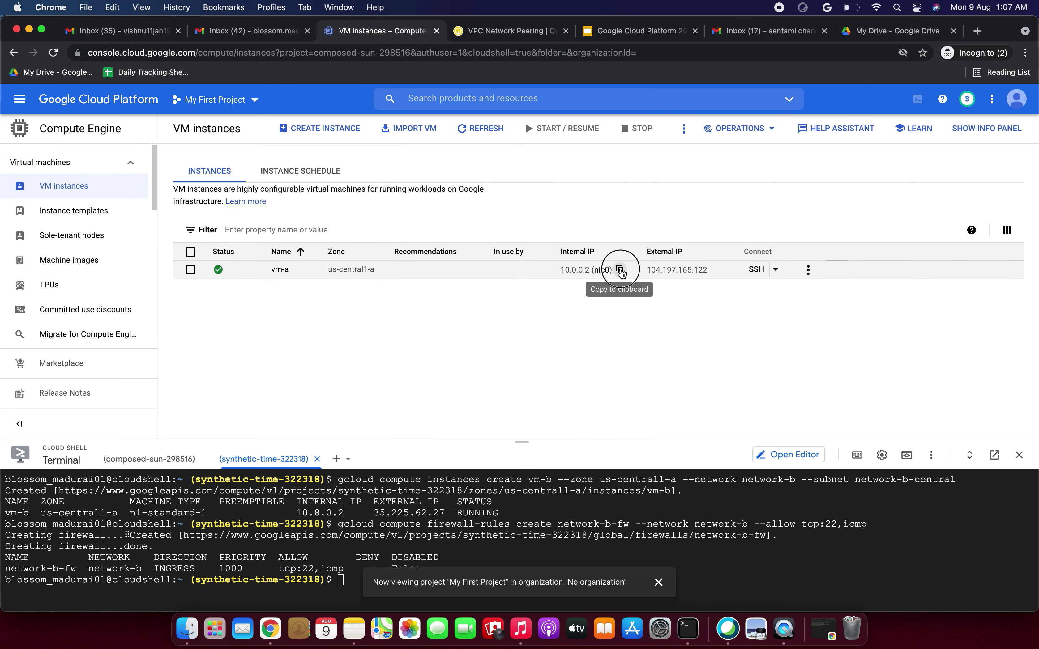
click(620, 270)
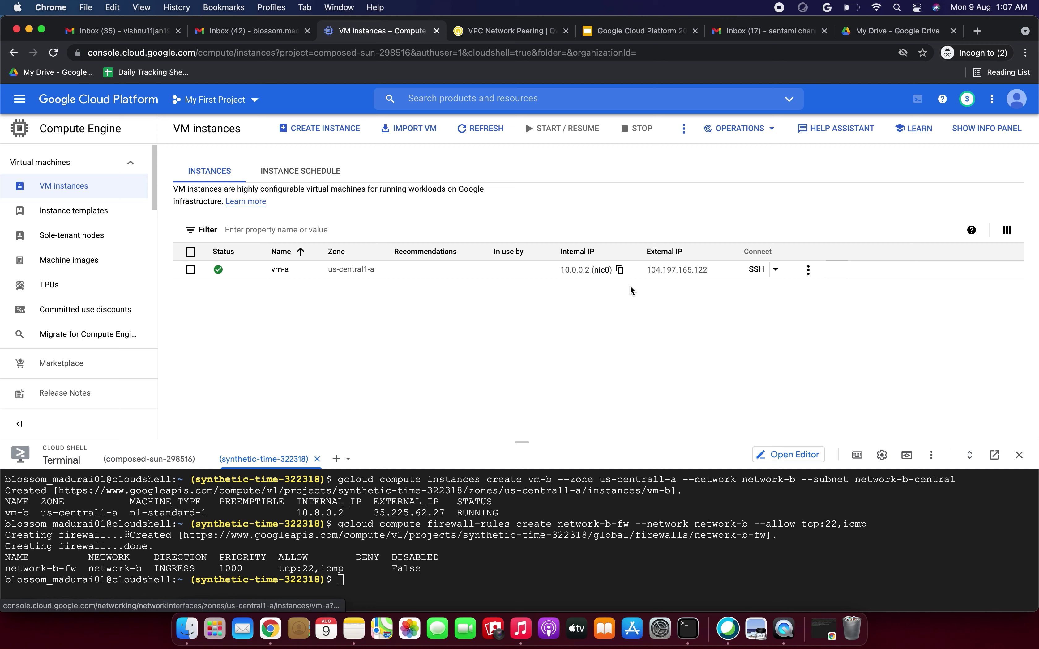
Step: Add vm-a's internal IP 10.0.0.2 after "Connectivity Test" on slide 136 of the Google Cloud Platform 2021 presentation
click(532, 28)
click(623, 38)
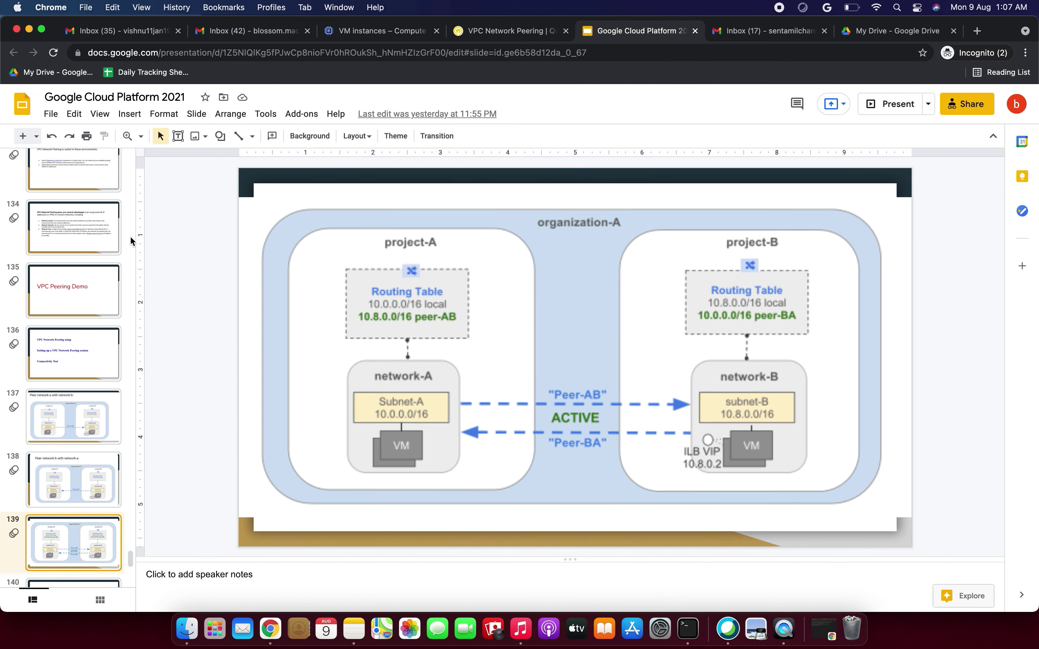
click(87, 418)
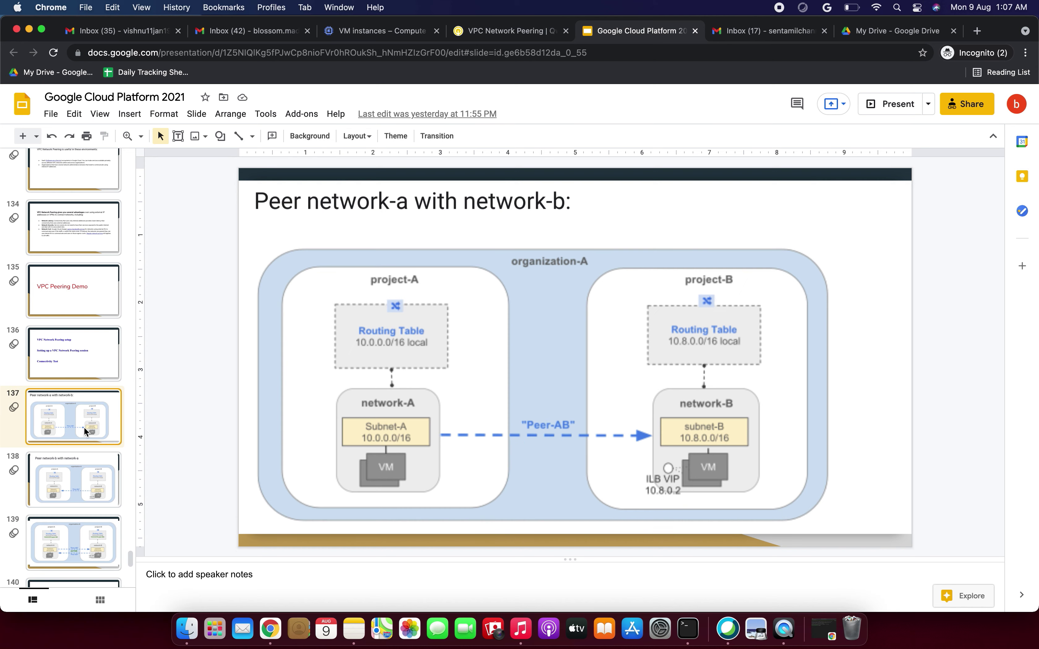
click(81, 362)
click(464, 412)
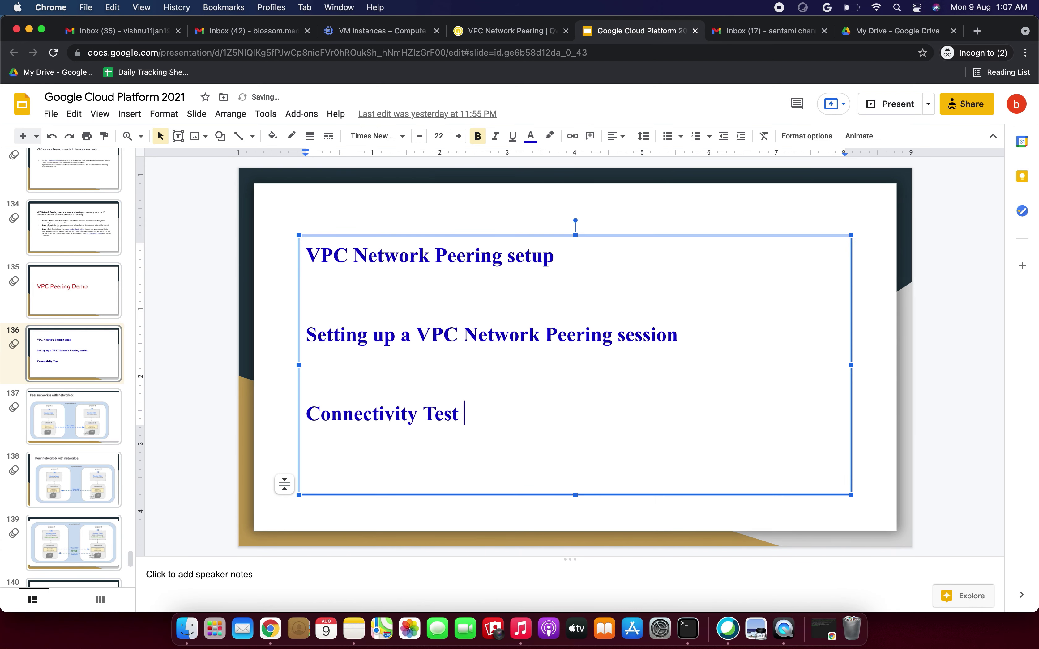
text(10.0.0.2)
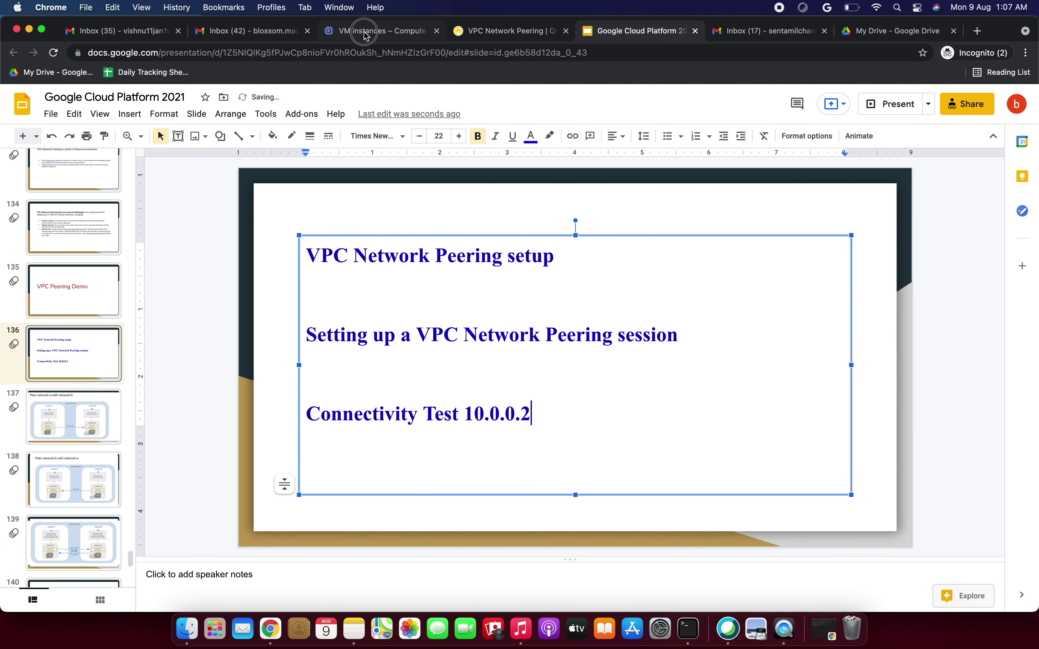
Step: Return to the Cloud console, switch to the Development project and open a new SSH session to vm-b
click(364, 34)
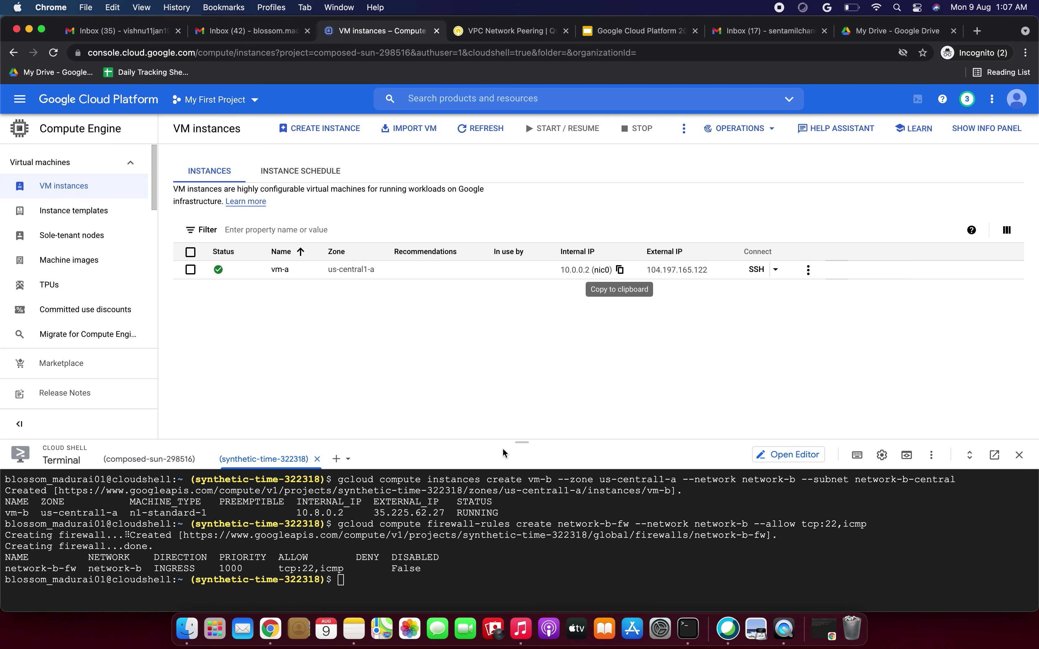
click(253, 102)
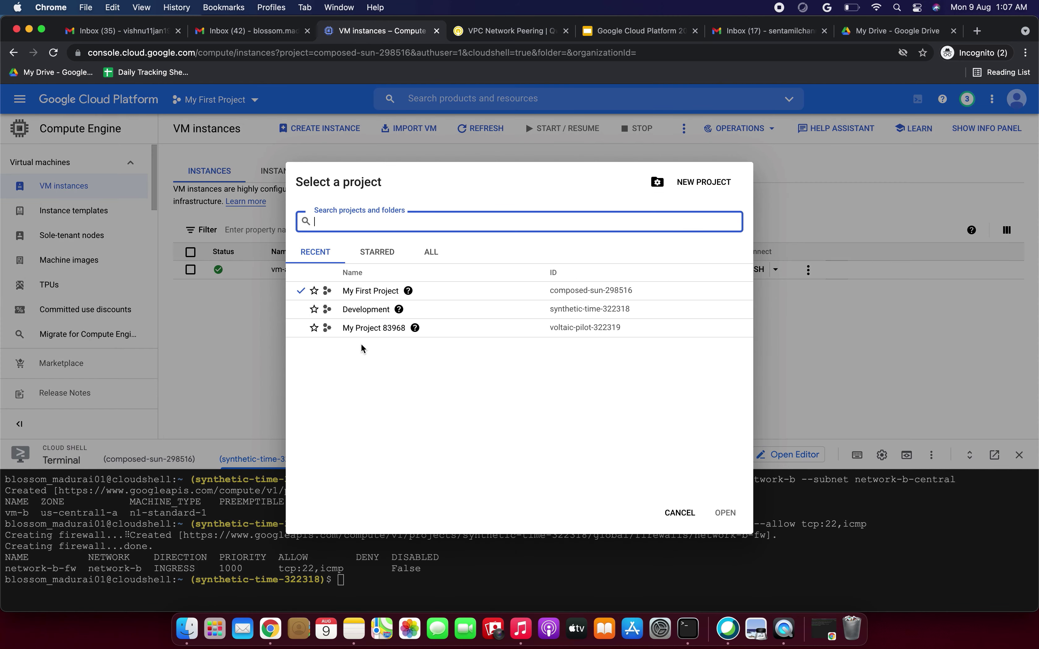
click(355, 308)
click(356, 307)
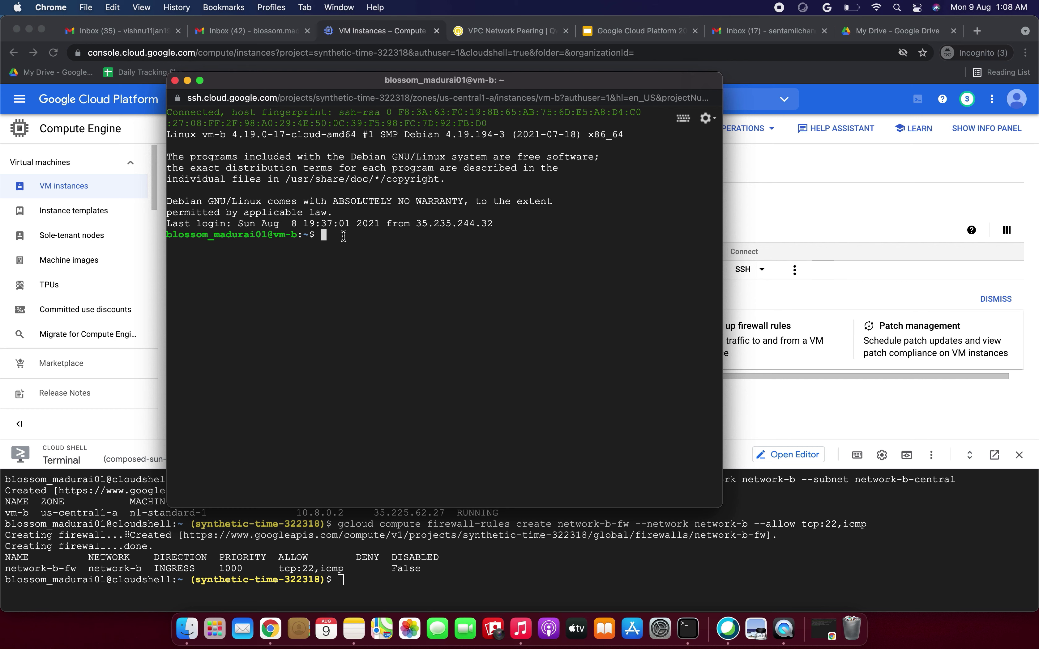
Step: Ping vm-a's internal IP 10.0.0.2 from vm-b's SSH session, stop the ping and check its packet loss
text(ping 10.0.0.2)
drag(351, 234, 396, 235)
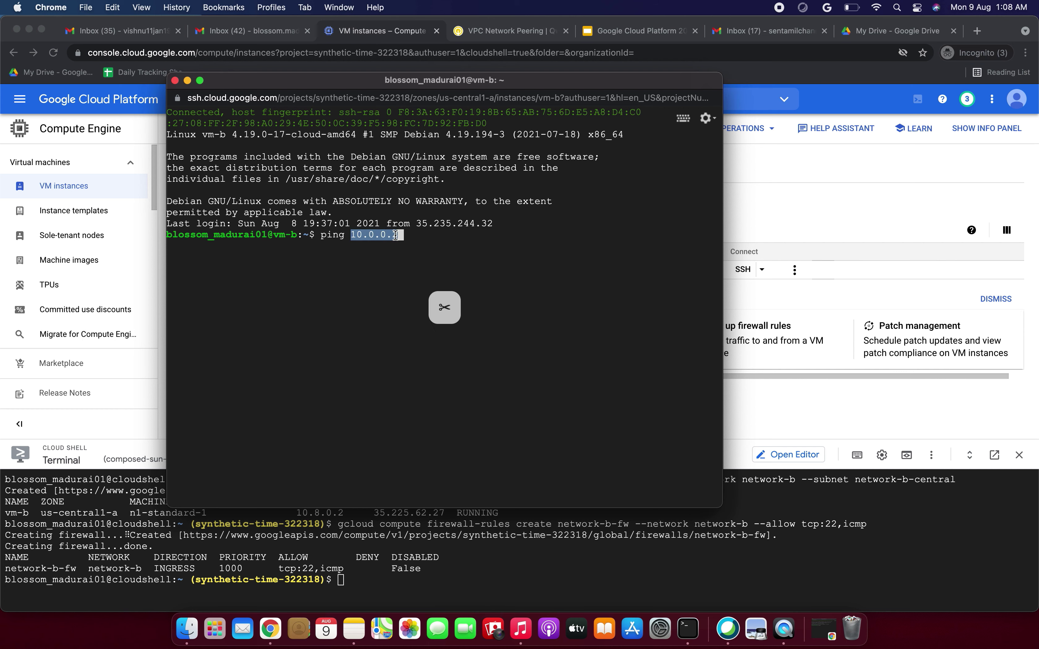
key(super+c)
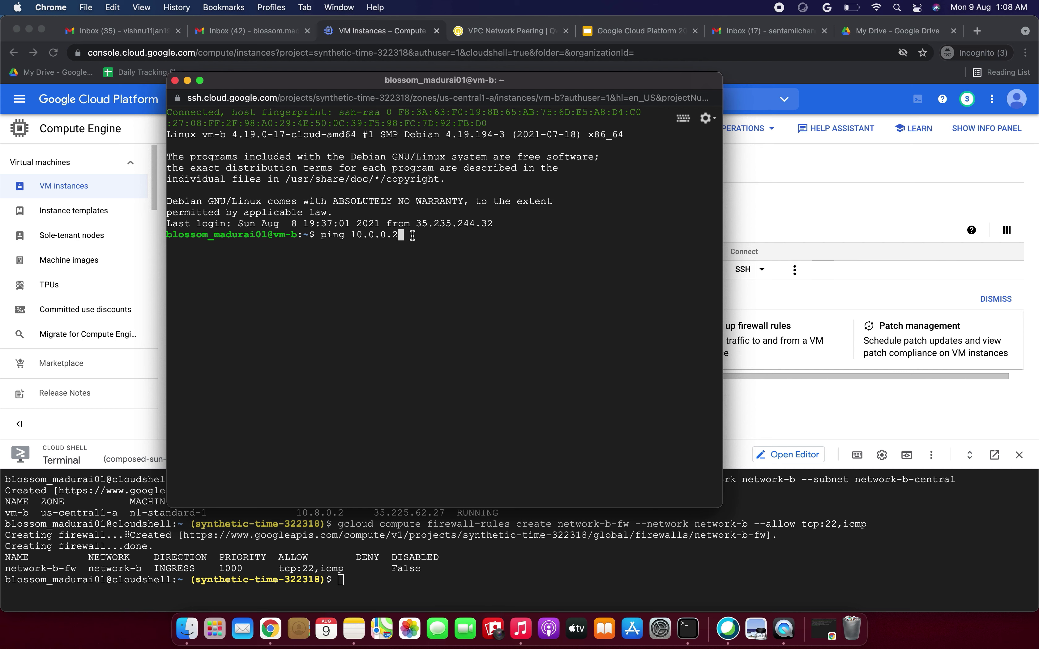
key(Return)
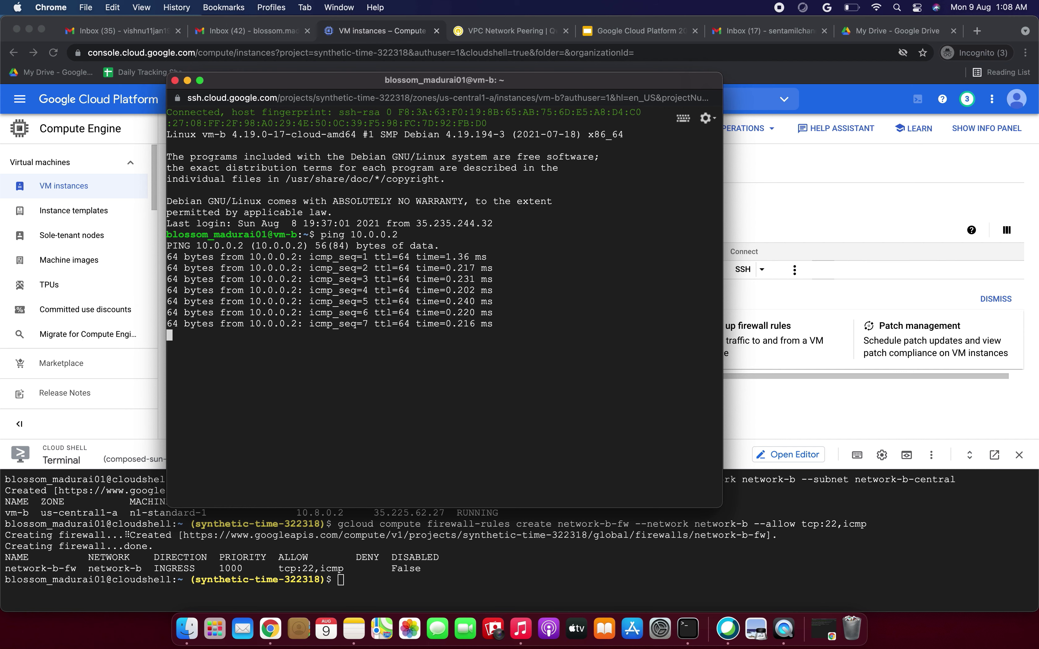
key(ctrl+c)
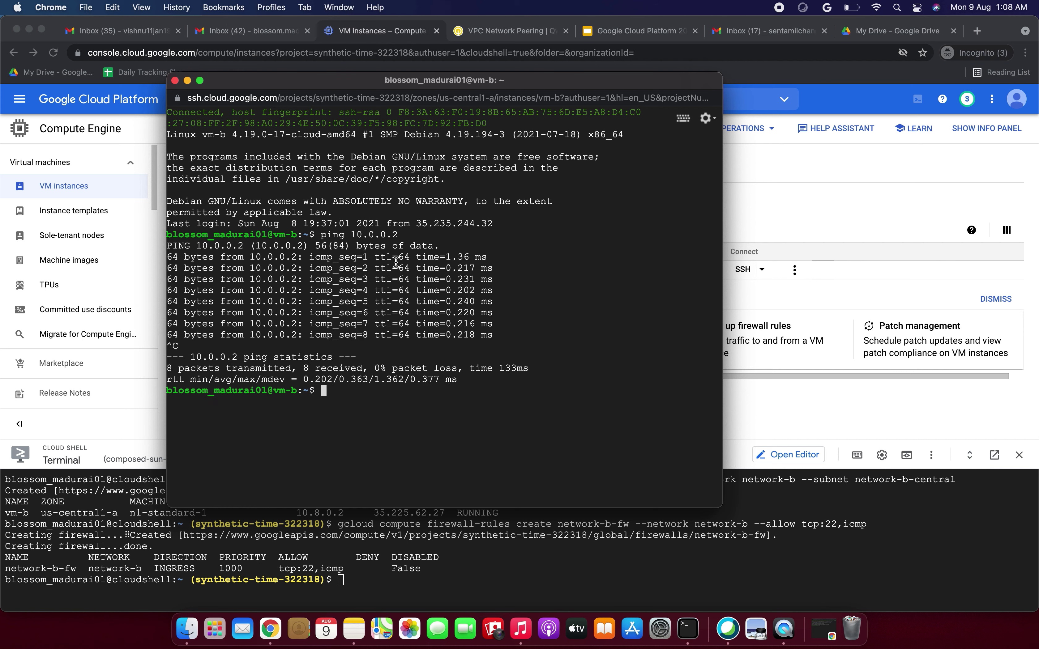
drag(377, 369, 469, 369)
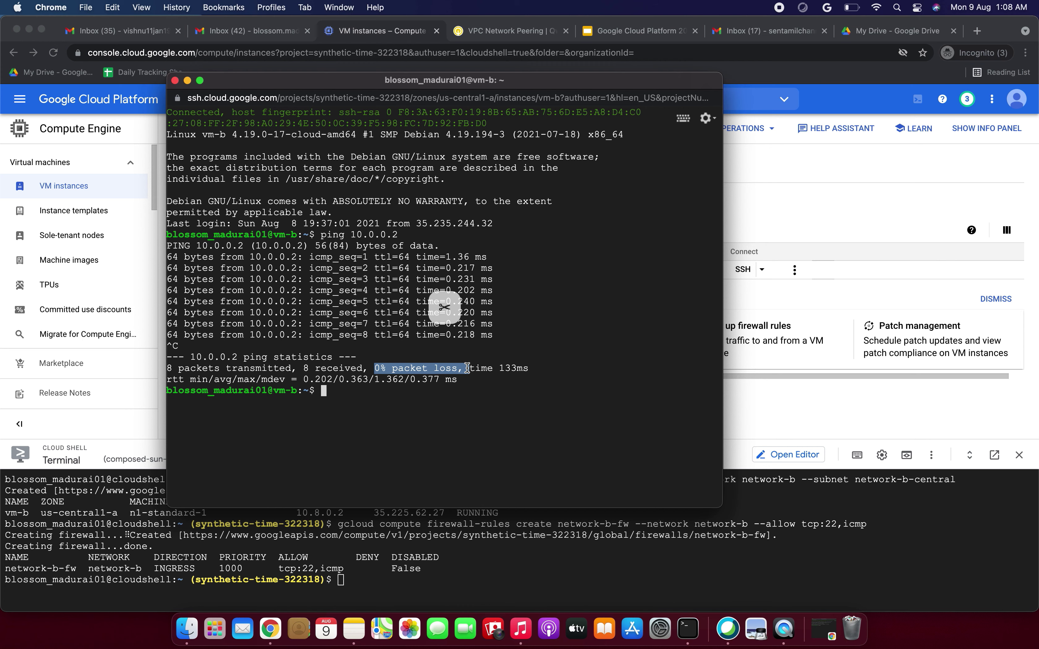
click(338, 398)
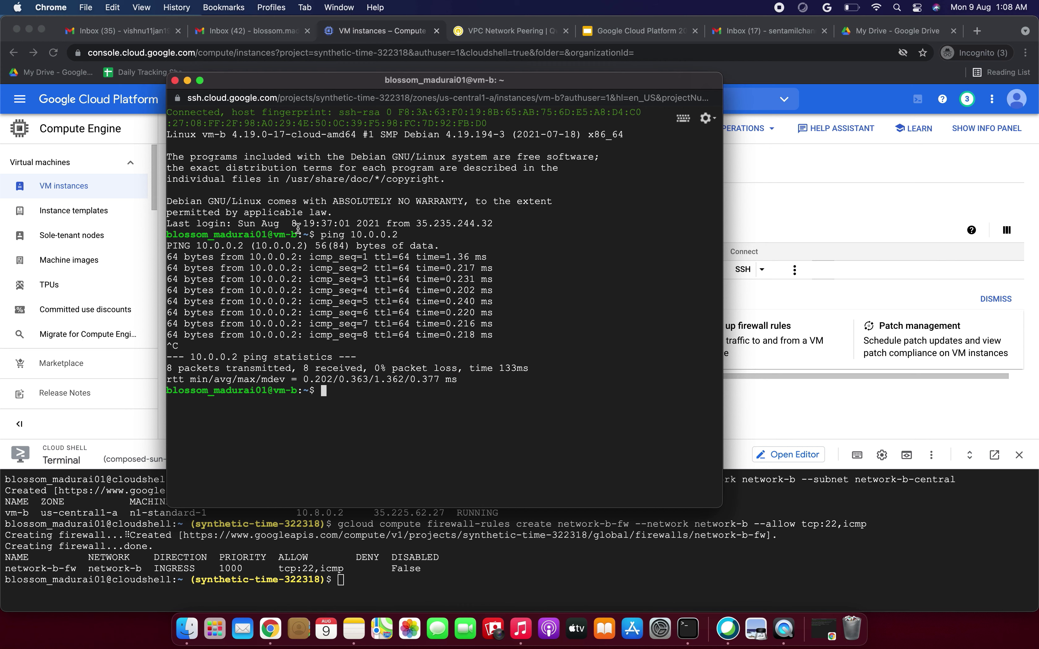
Step: Exit vm-b's SSH session and copy vm-b's internal IP address
text(exit)
key(Return)
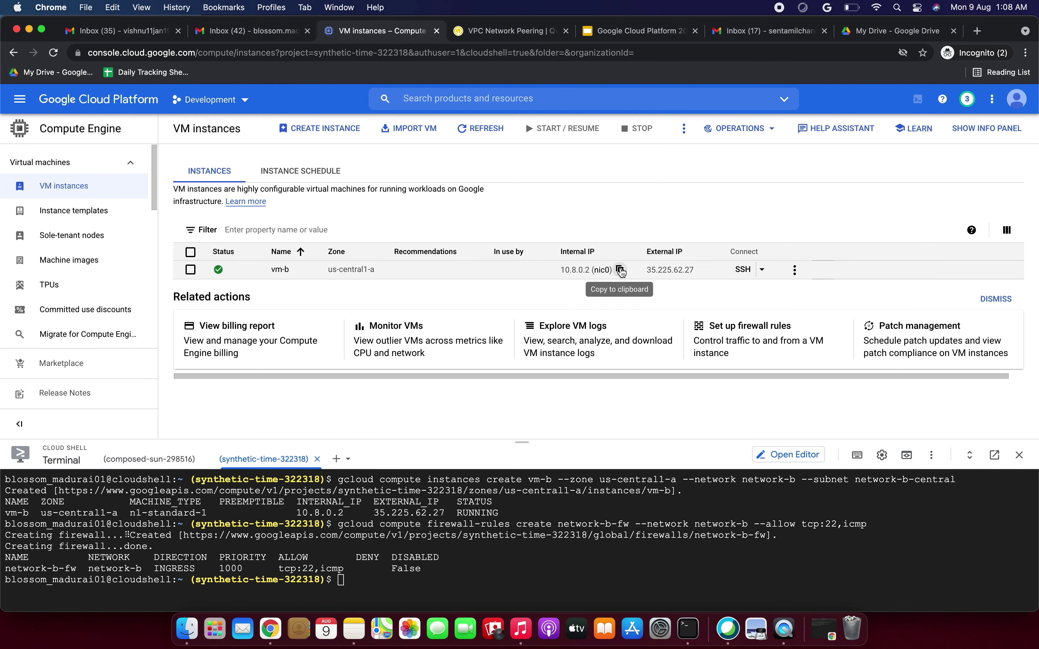
click(619, 270)
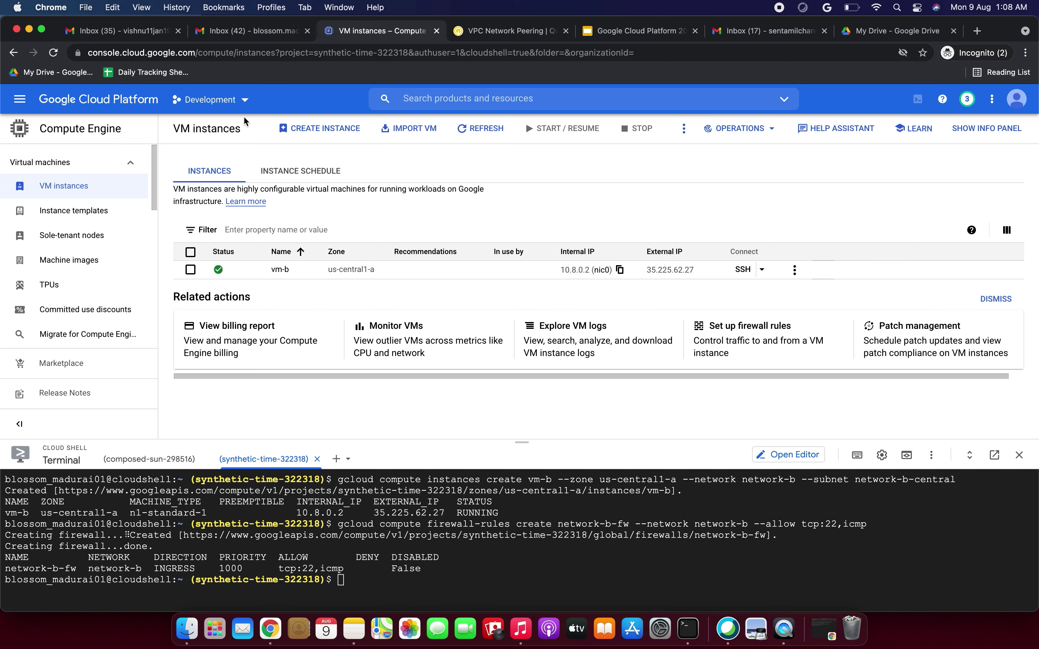
Step: Switch to My First Project and open an SSH session to vm-a
click(241, 103)
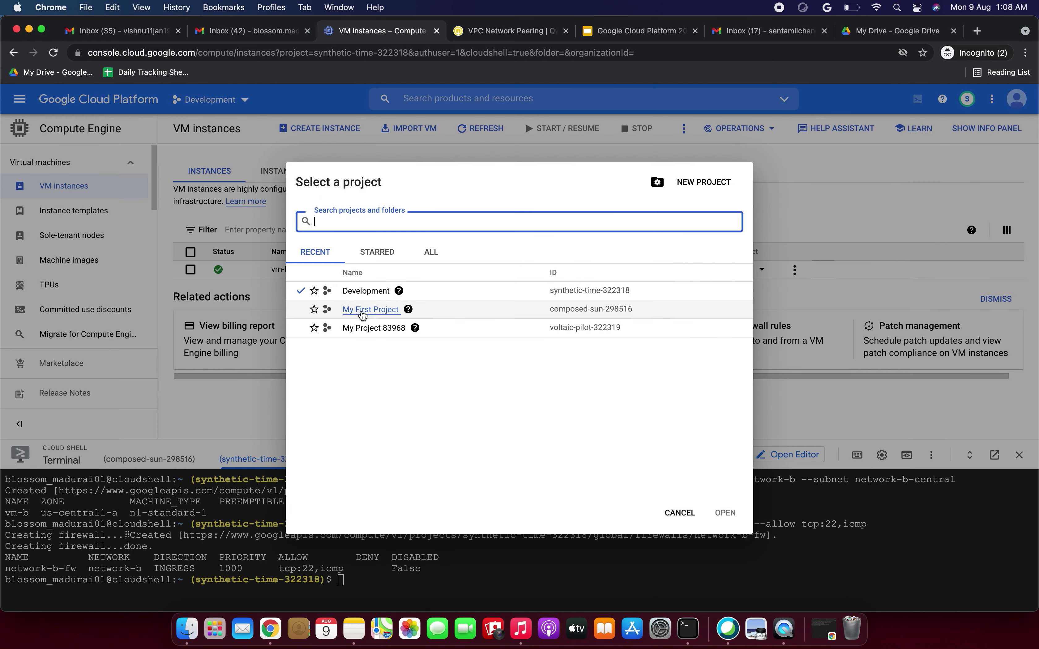
click(360, 310)
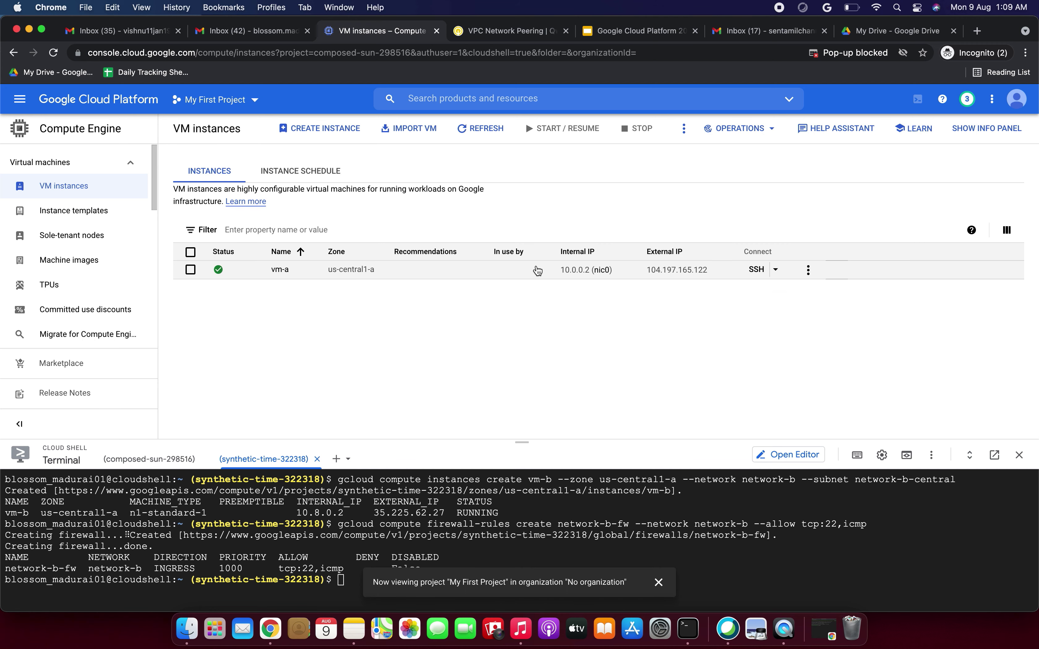
click(755, 276)
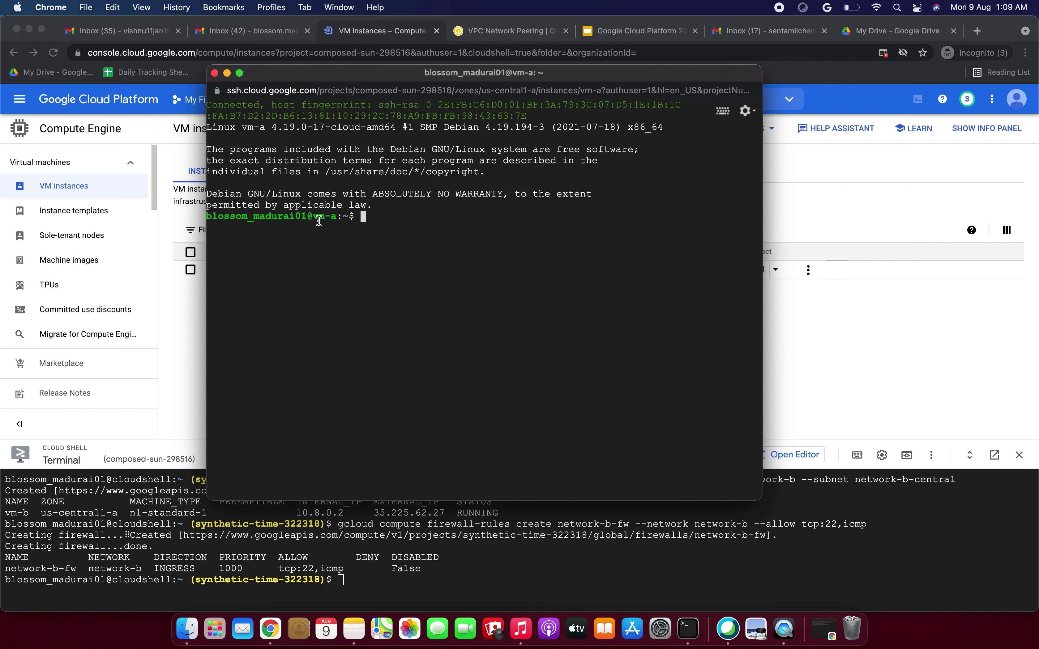
Step: Begin a ping command without a target in vm-a's SSH session and minimize the session window
text(ping m-)
key(BackSpace)
key(BackSpace)
key(BackSpace)
text(m-)
key(BackSpace)
key(BackSpace)
click(228, 74)
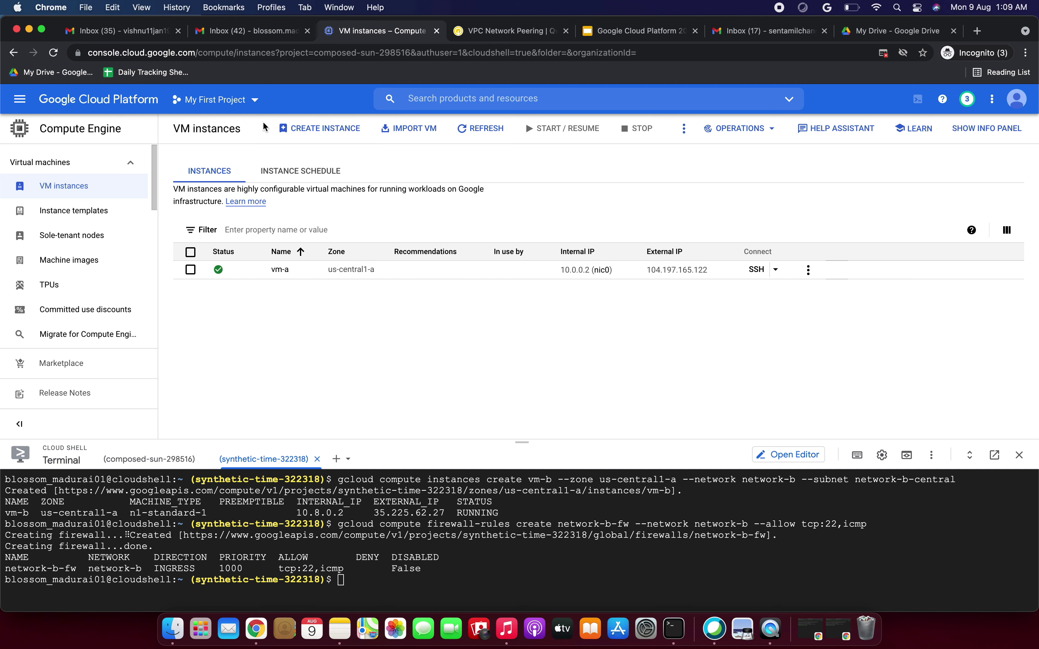
Step: Switch to the Development project, copy vm-b's internal IP address and restore vm-a's SSH window
click(258, 107)
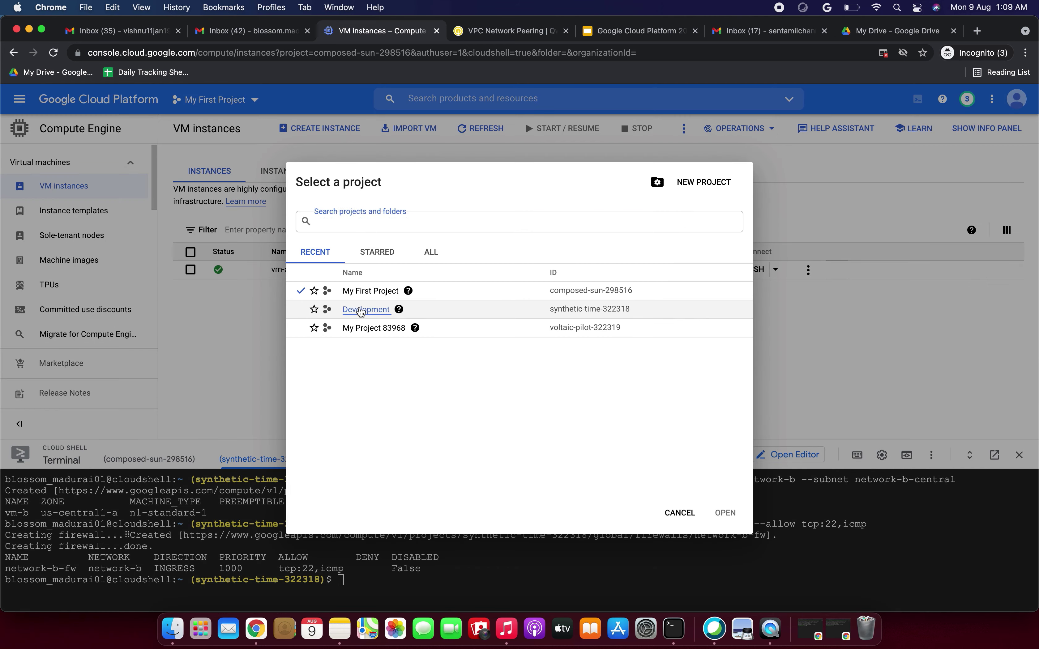
click(360, 307)
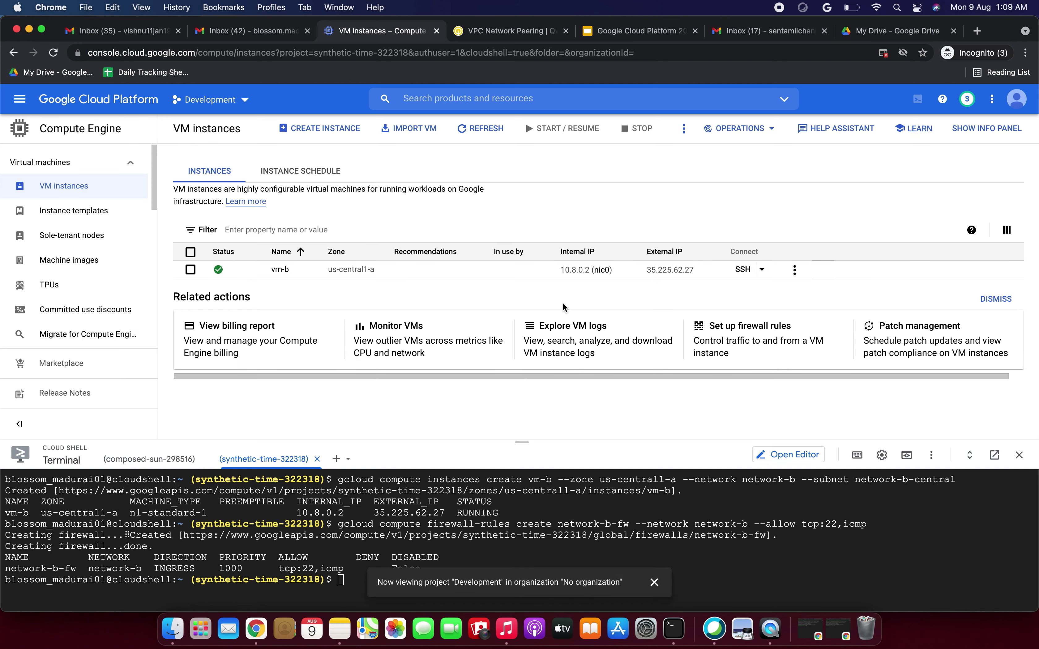
click(621, 271)
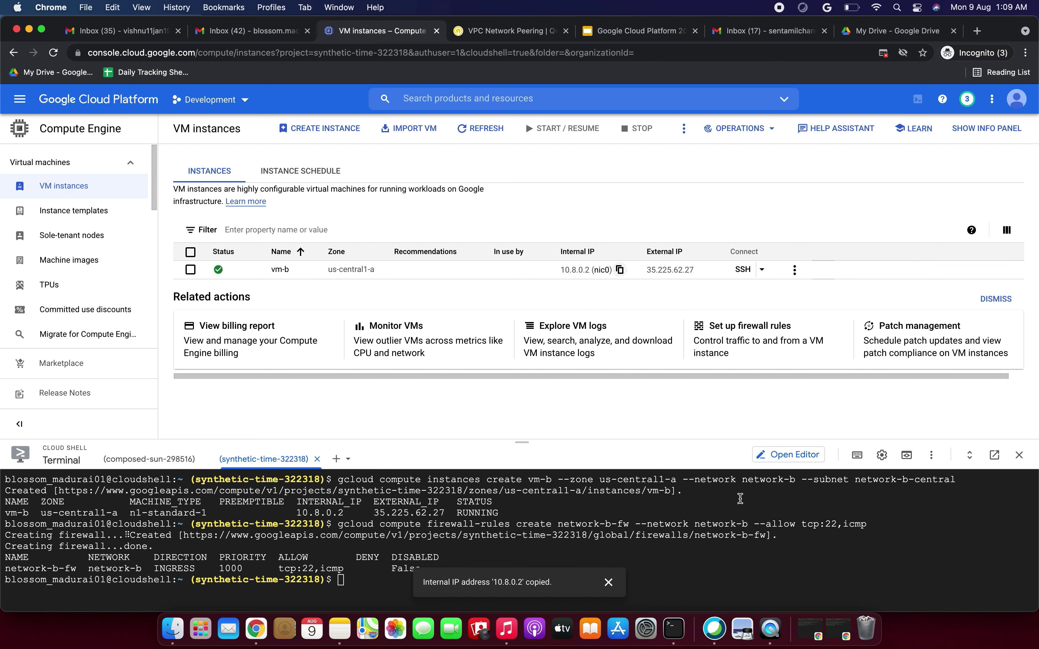
click(836, 617)
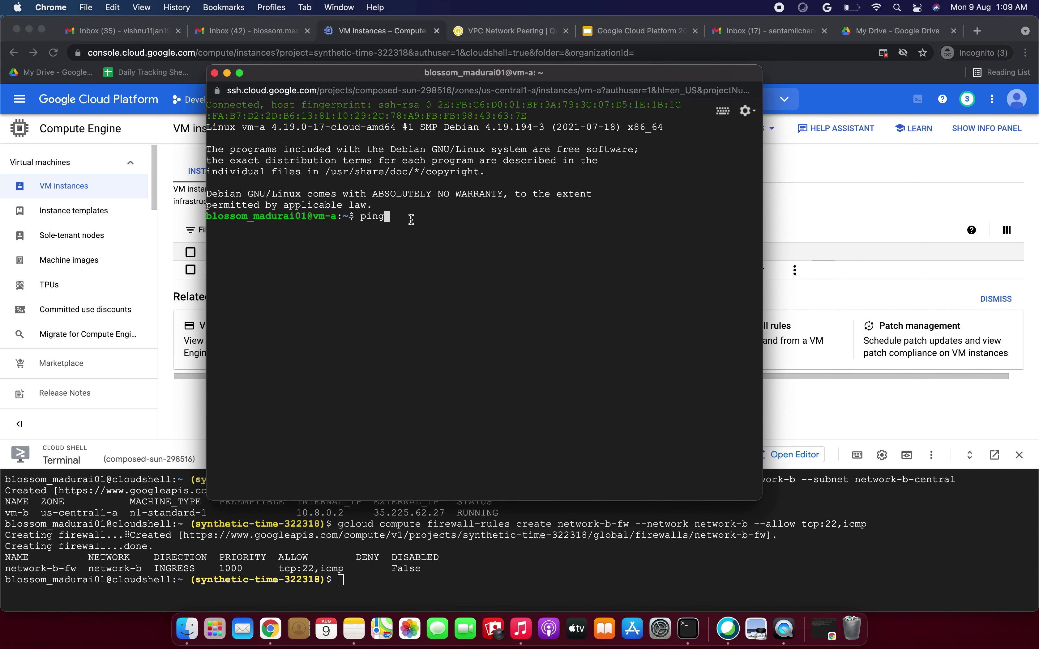
Step: Try to paste the copied address after the ping command in vm-a's session, then clear the pasted text
drag(337, 216, 283, 216)
click(286, 217)
key(super+v)
key(BackSpace)
key(BackSpace)
key(BackSpace)
key(BackSpace)
key(super+v)
key(BackSpace)
key(BackSpace)
key(BackSpace)
key(BackSpace)
key(BackSpace)
Step: Move vm-a's SSH window clear of the instance list and ping vm-b's internal IP 10.8.0.2
drag(547, 92, 603, 341)
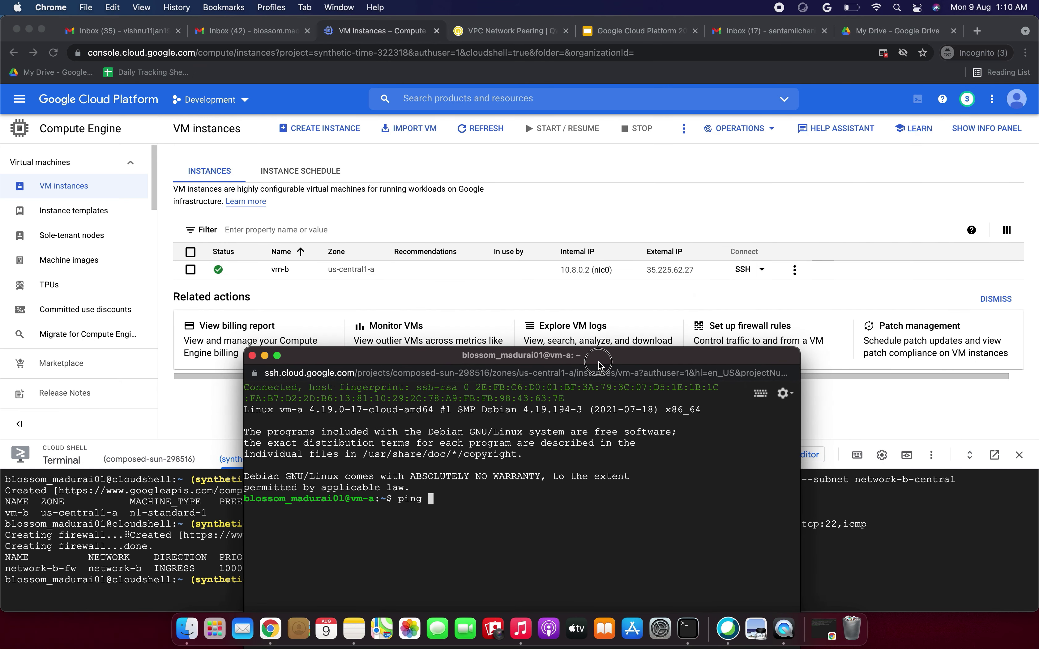
drag(598, 360, 617, 333)
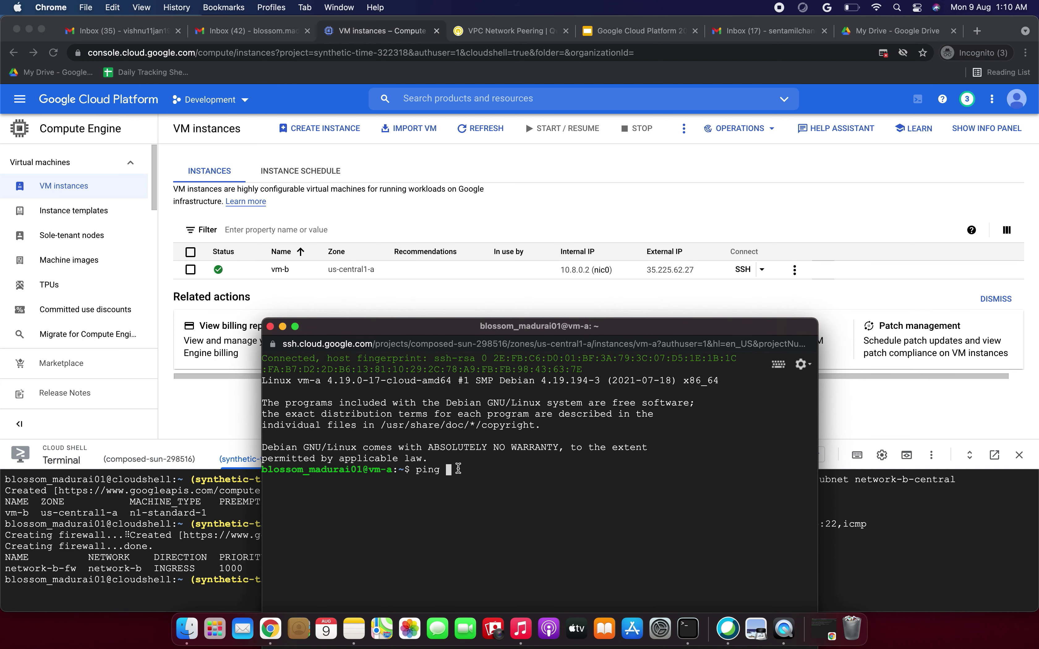
text(10.8.0.2)
key(Return)
drag(617, 328, 683, 80)
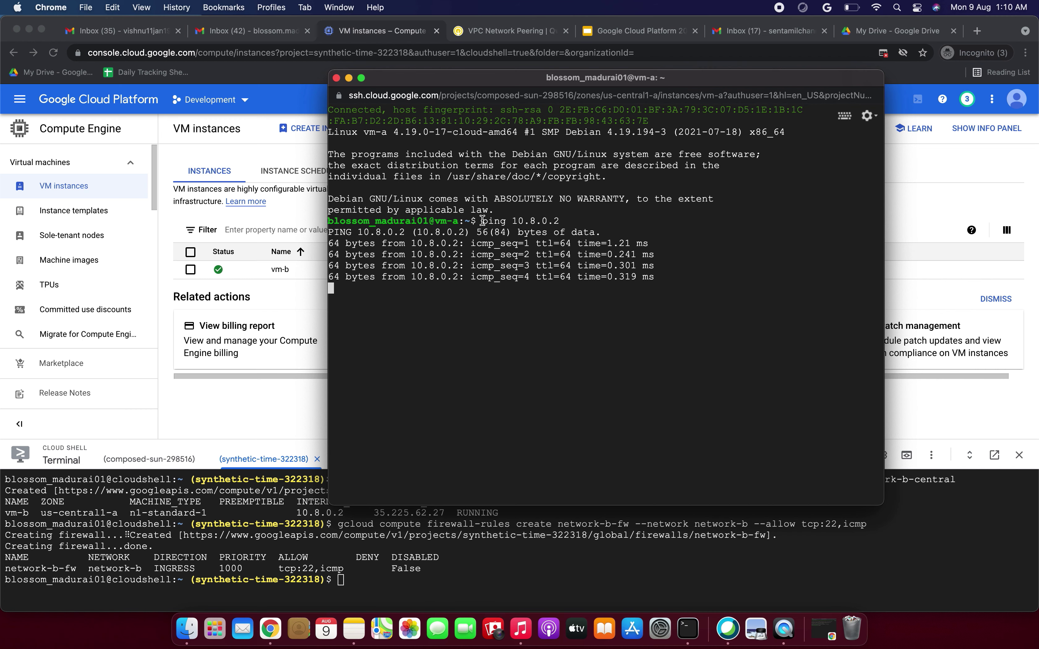
Step: Review the ping to vm-b, stop it, check its packet loss and exit vm-a's SSH session
drag(459, 222, 414, 221)
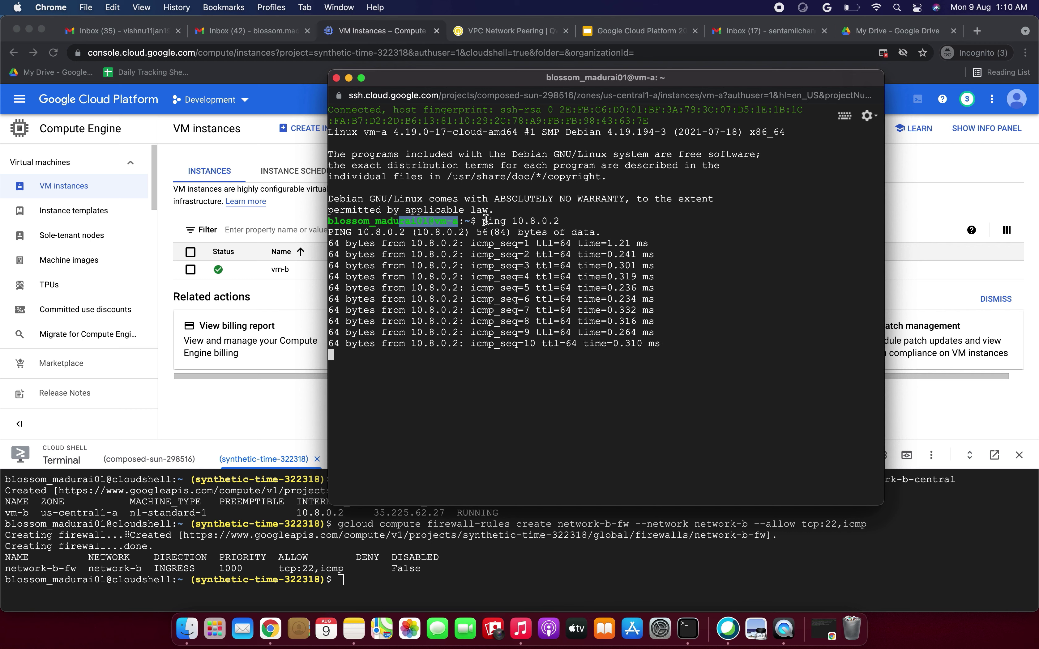
click(498, 220)
drag(518, 220, 576, 219)
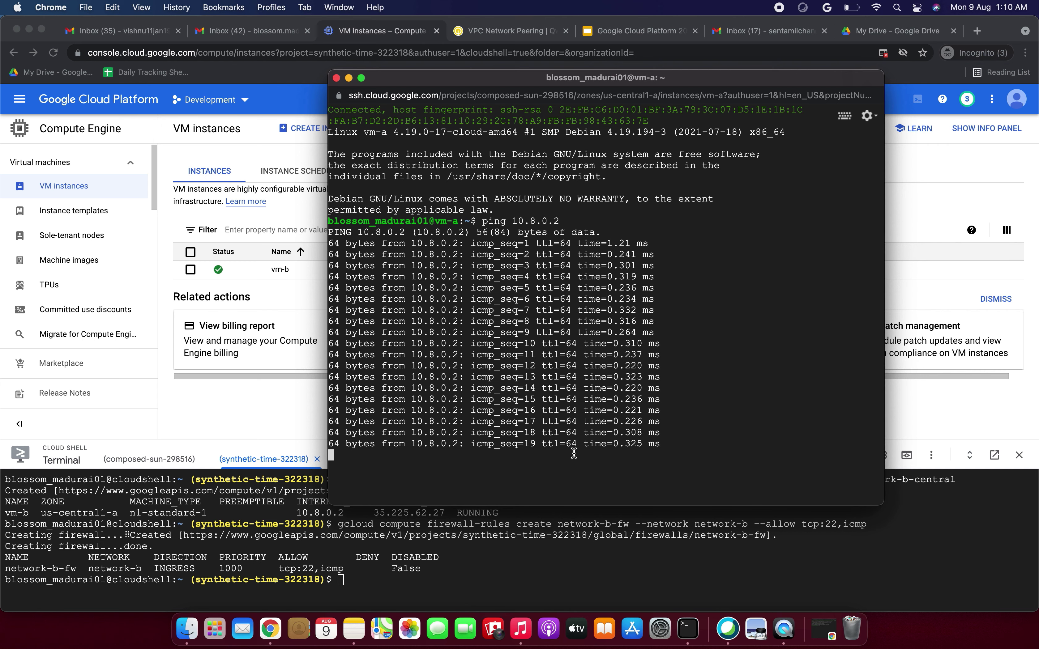
key(ctrl+c)
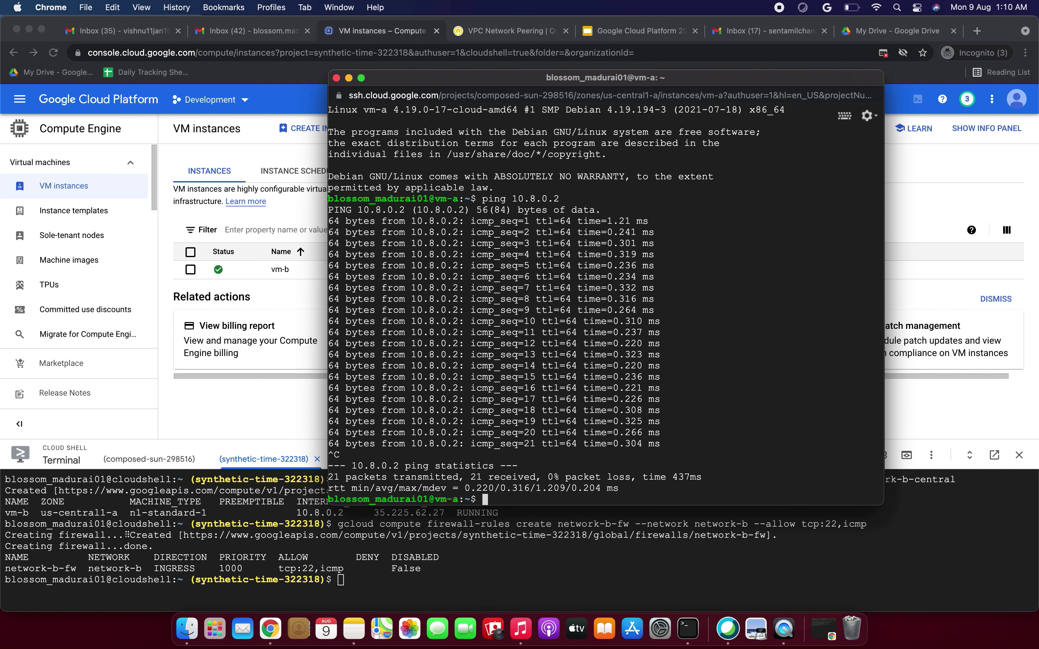
drag(548, 473, 620, 476)
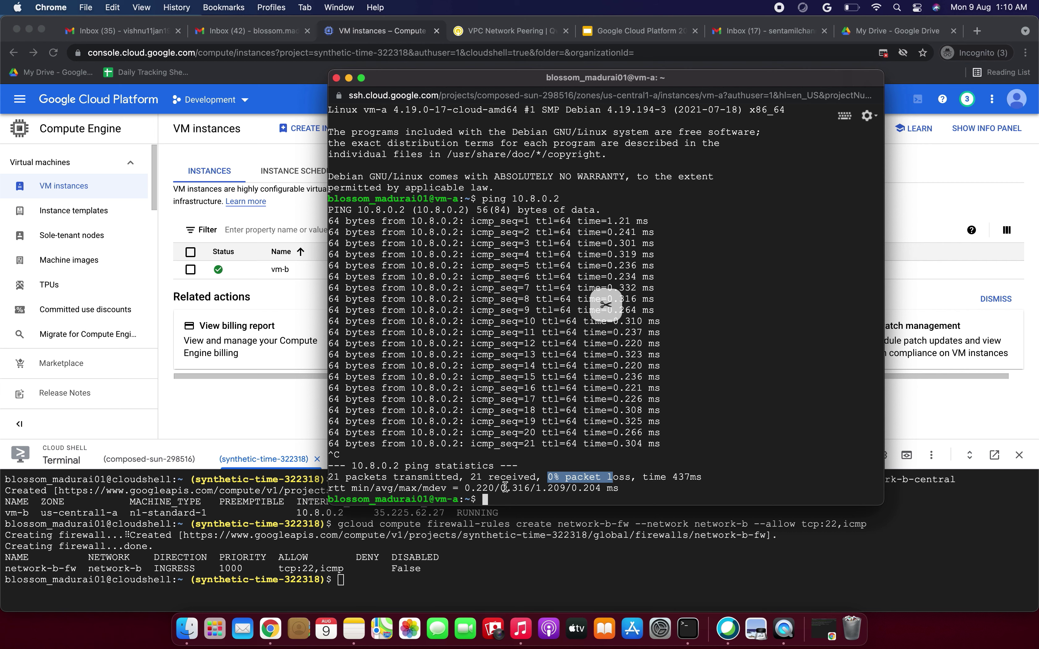
click(510, 505)
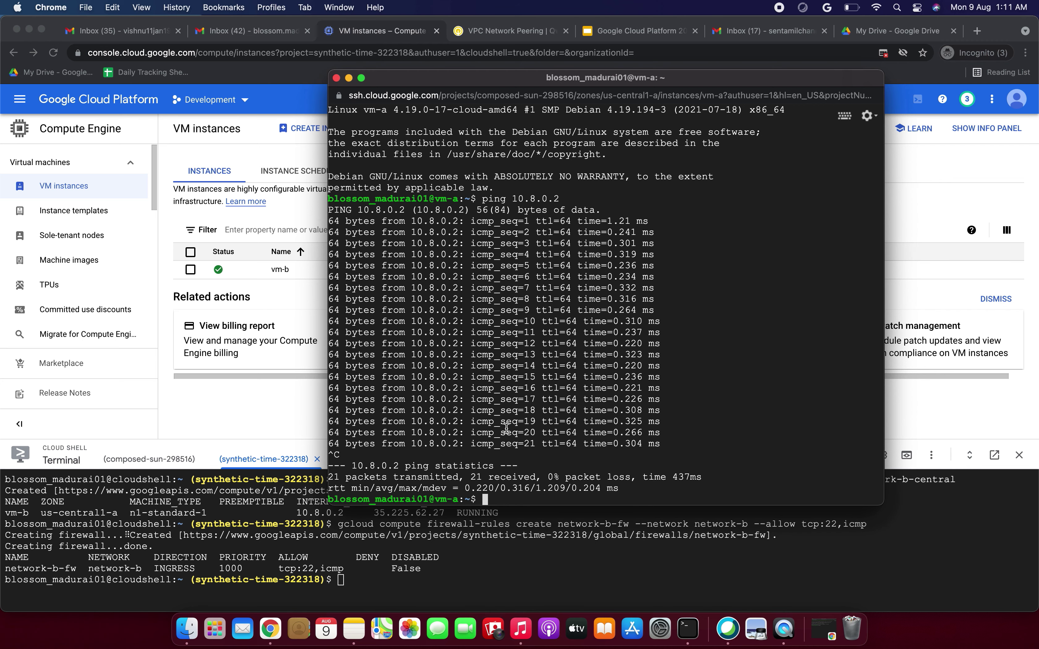
text(exit)
key(Return)
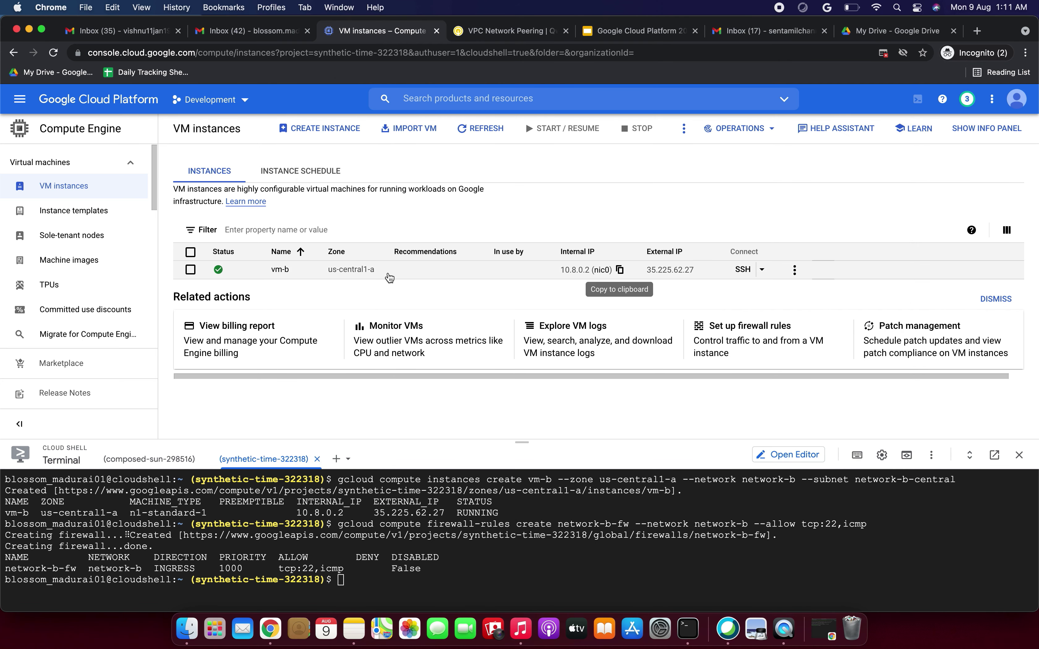
Step: Return to the Development project's VM instances through the dashboard and delete the vm-b instance
drag(521, 443, 525, 514)
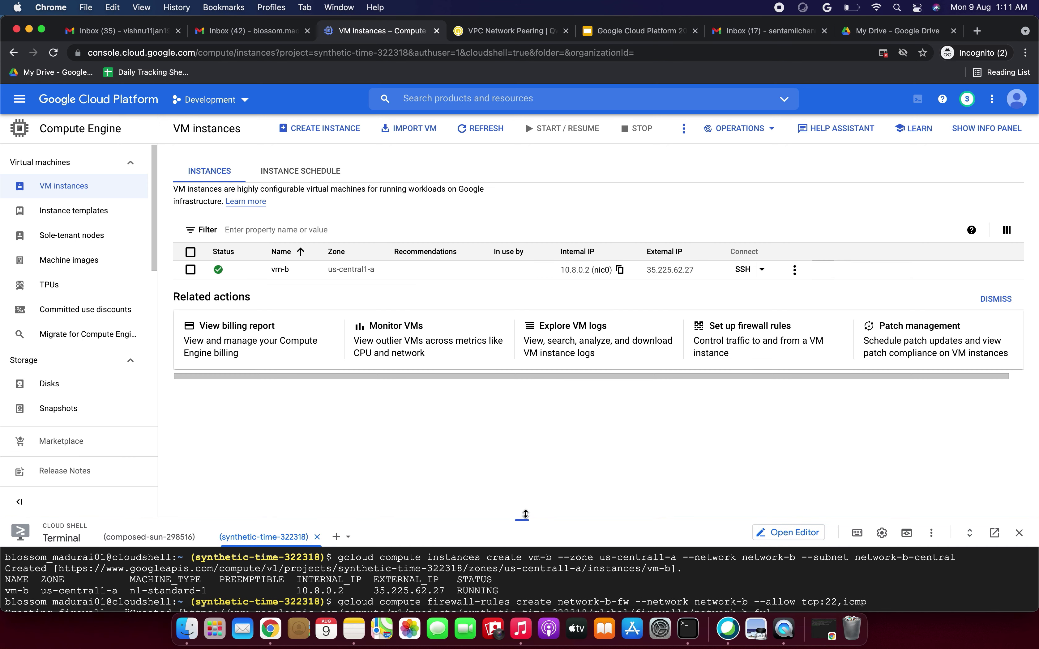
click(20, 105)
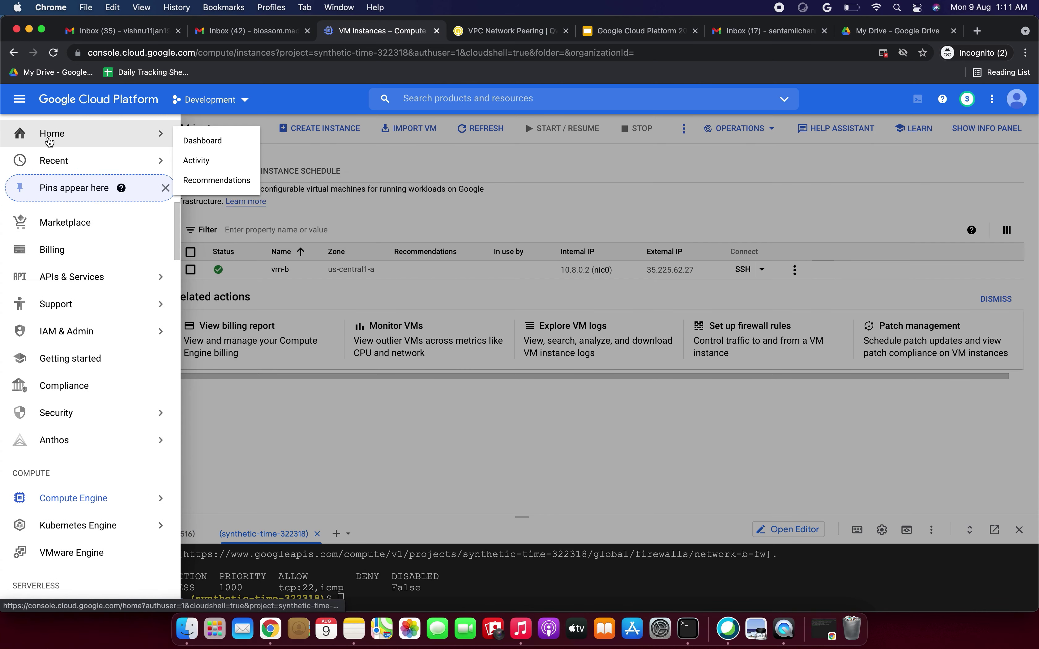
click(49, 136)
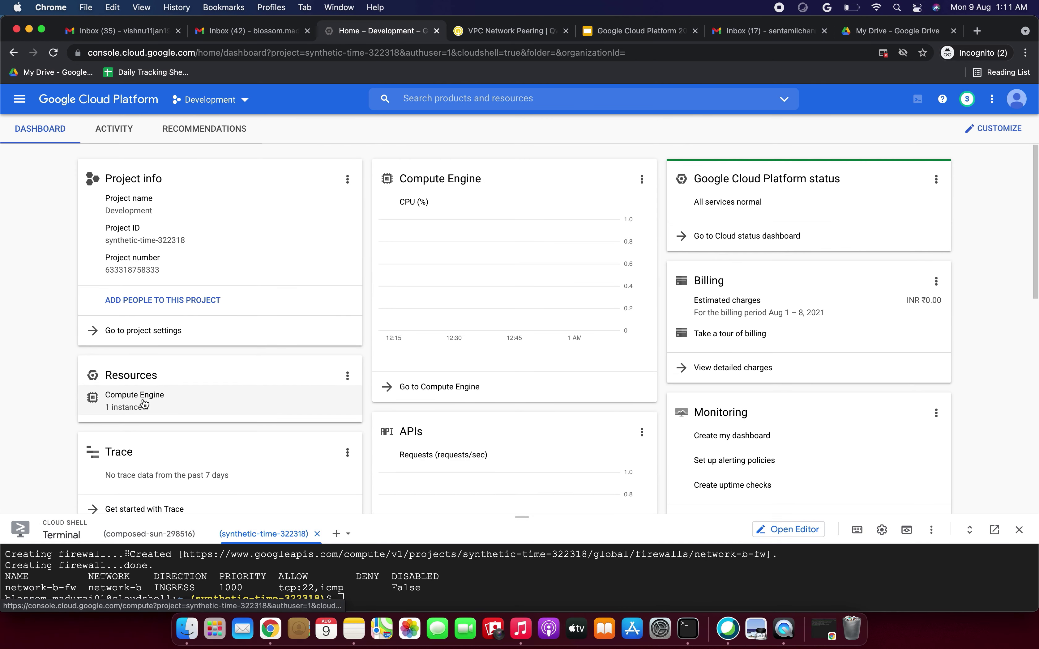
click(111, 399)
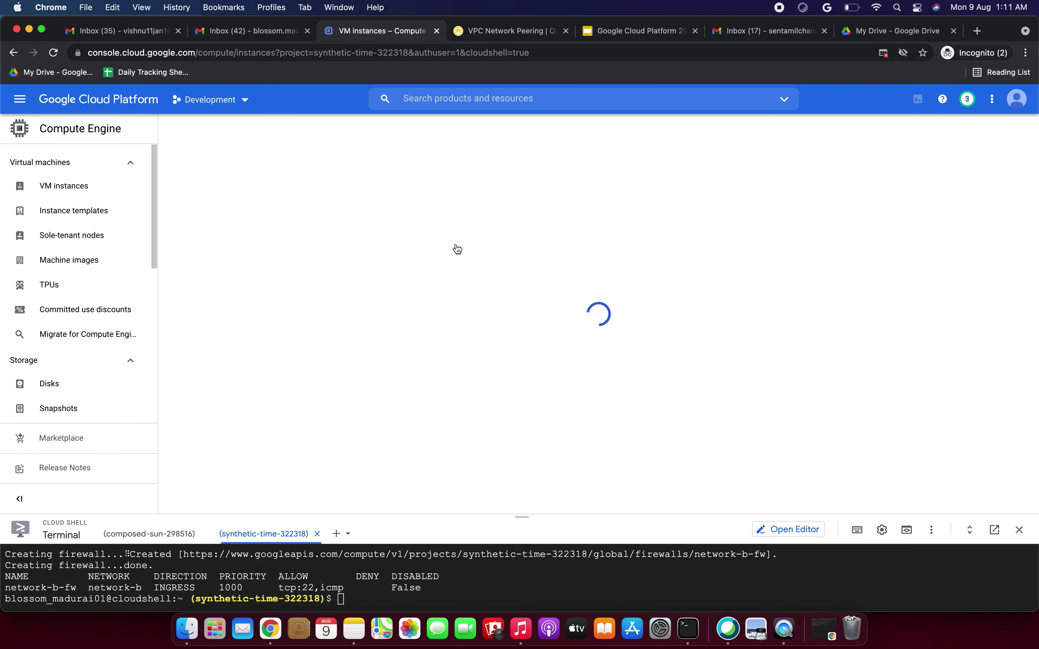
click(795, 269)
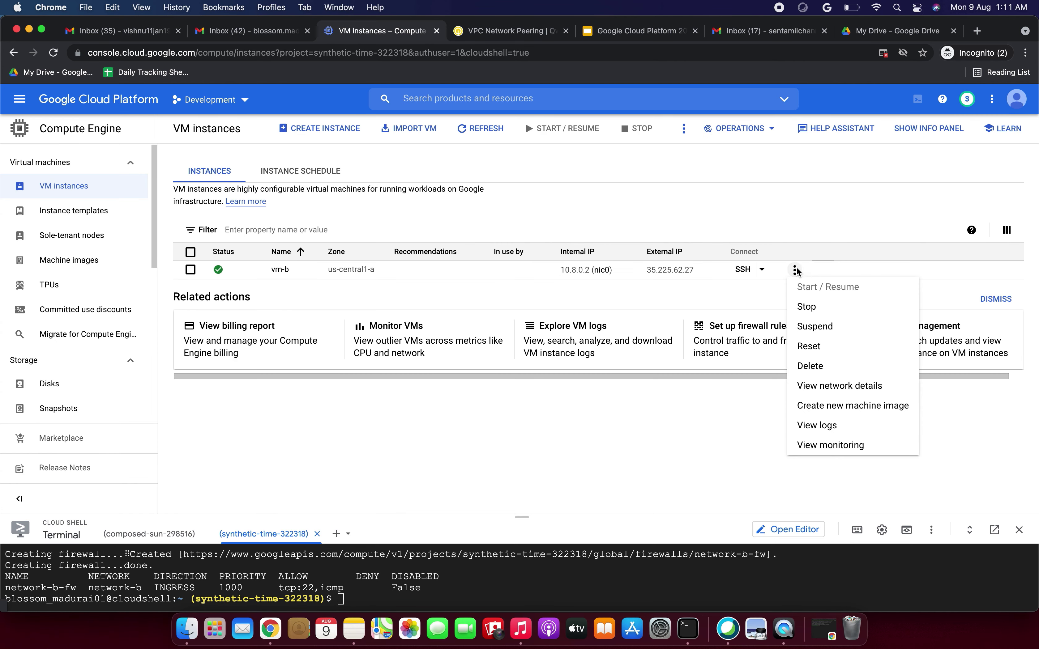
click(817, 366)
click(653, 391)
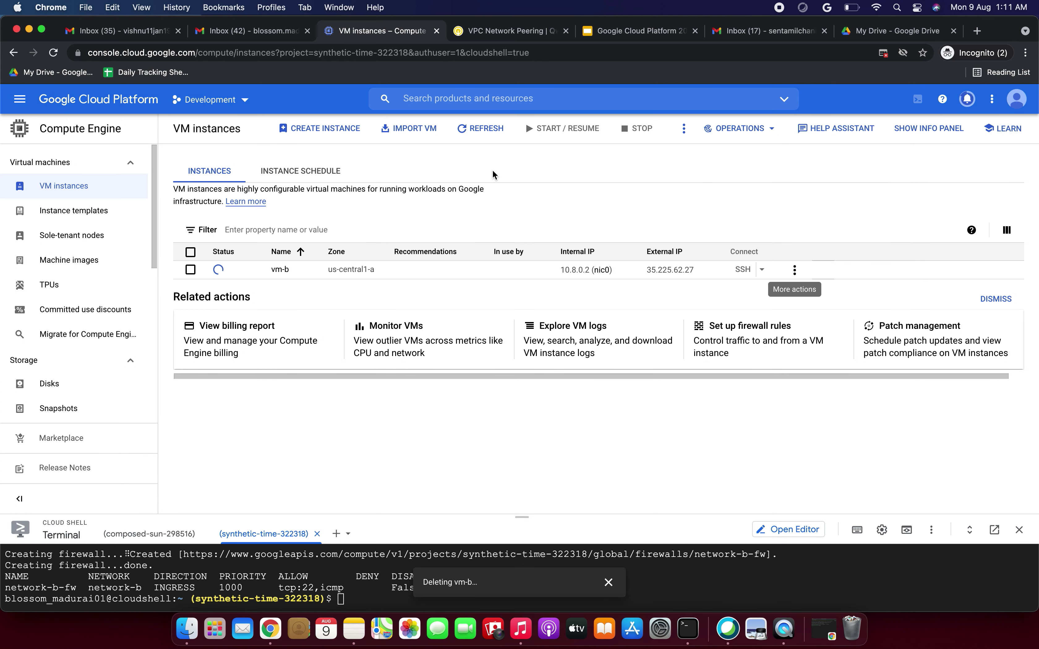
Step: Close the Cloud Shell terminal and open the Development project's VPC networks list
drag(539, 518, 493, 281)
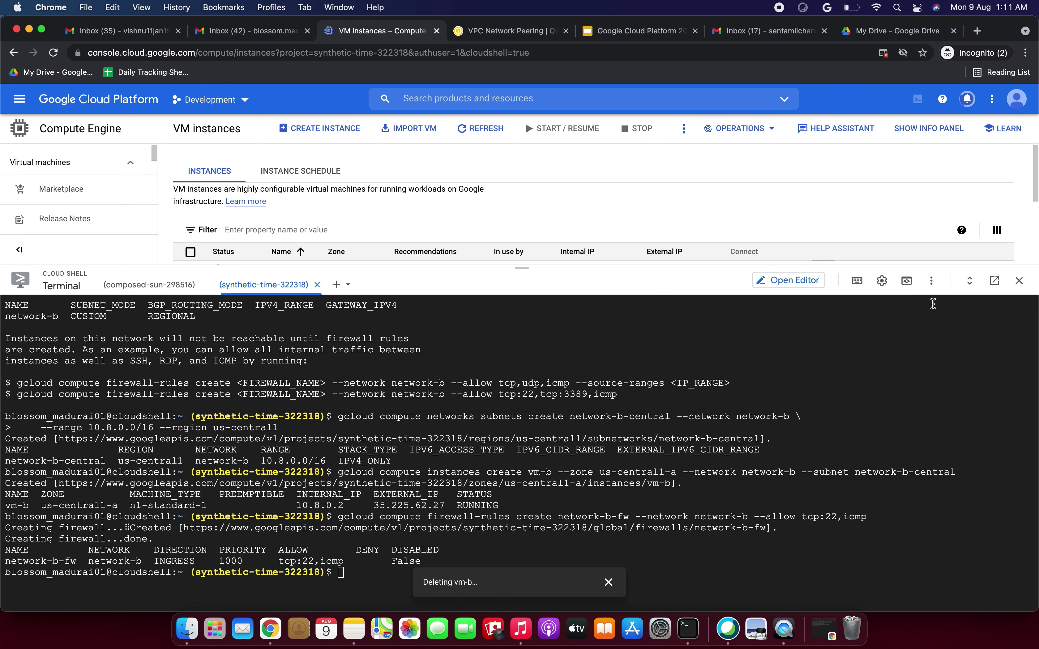
click(1019, 280)
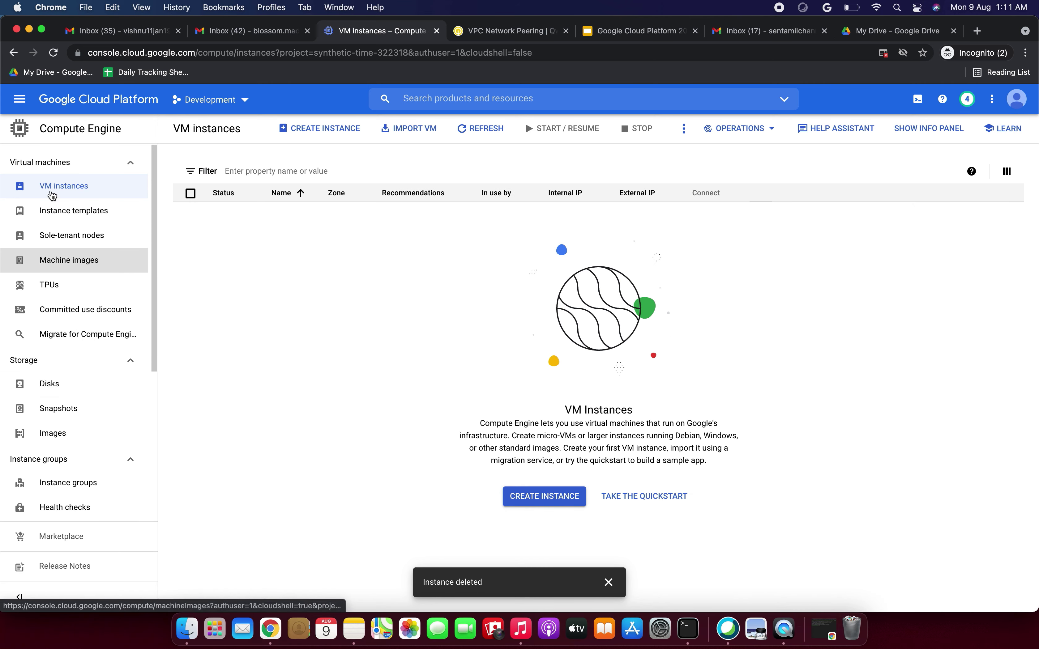
click(20, 99)
scroll(81, 448, down, 10)
scroll(80, 450, down, 10)
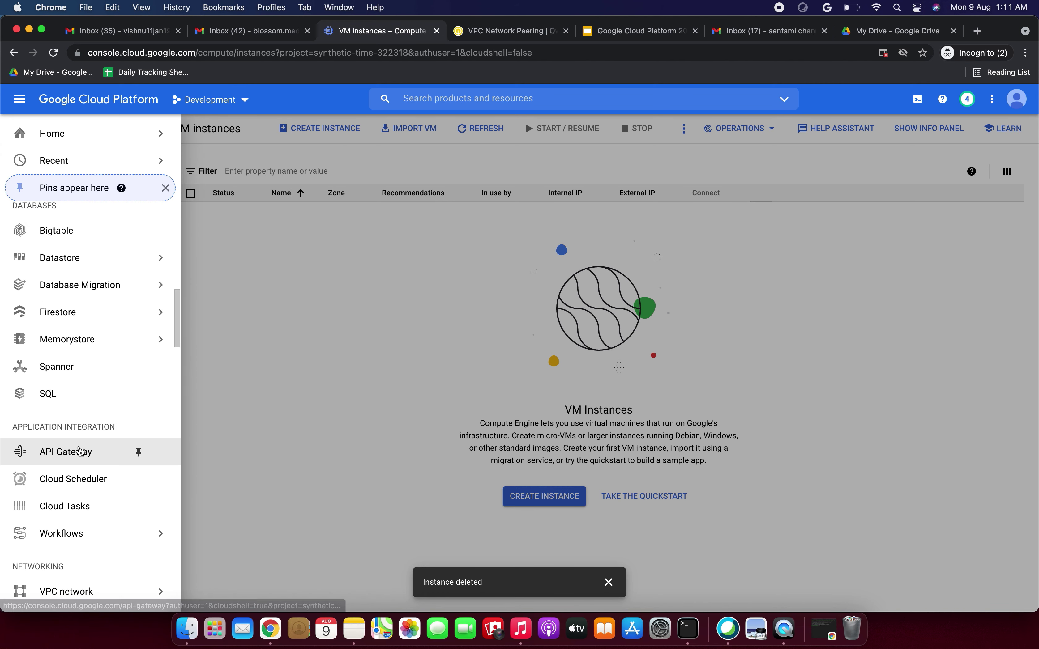
click(65, 402)
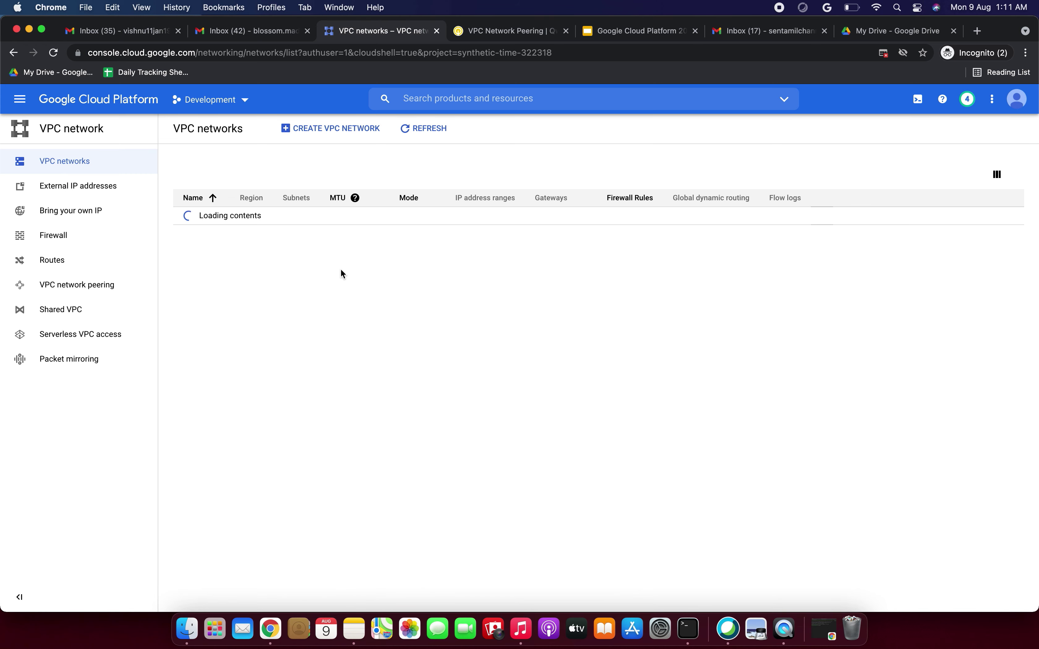
Step: Open network-b in the Development project's VPC networks and delete its network-b-central subnet
scroll(264, 438, down, 10)
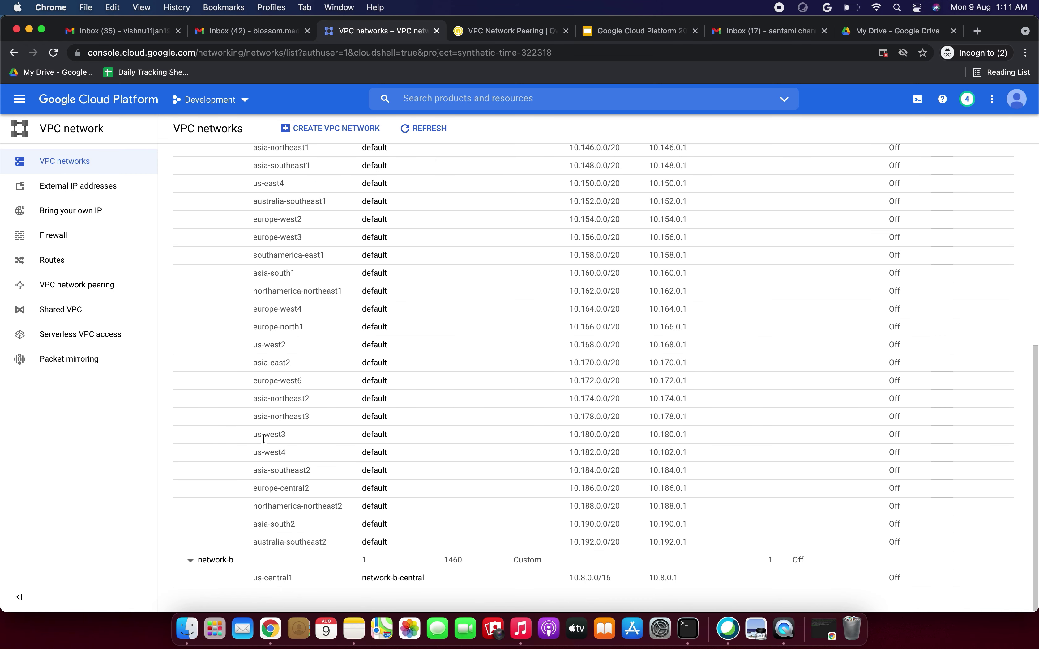
click(221, 560)
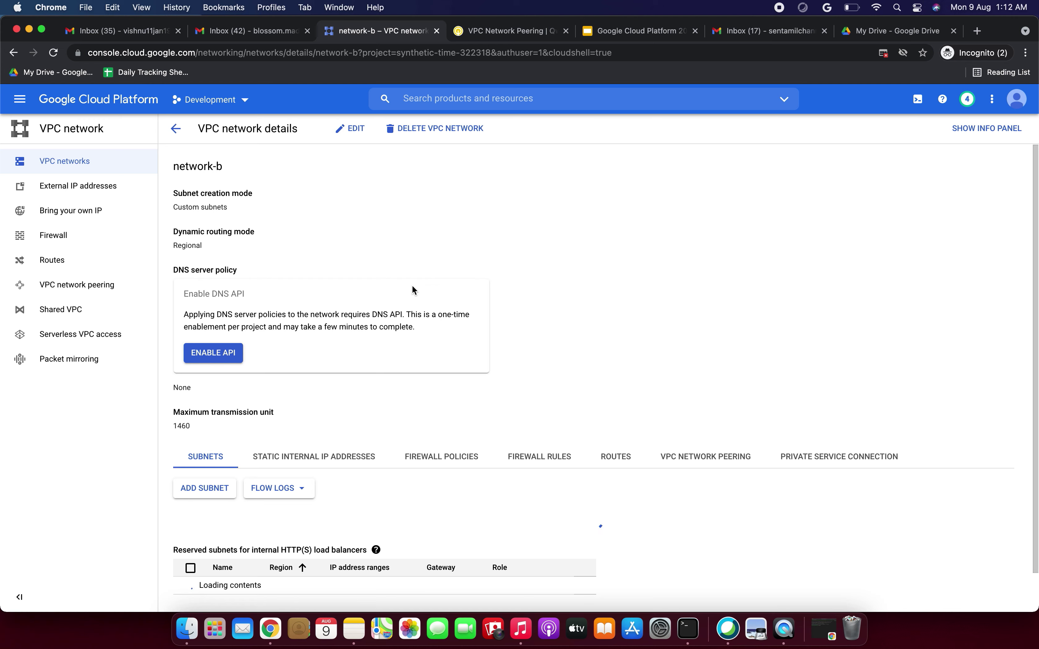
scroll(413, 420, down, 3)
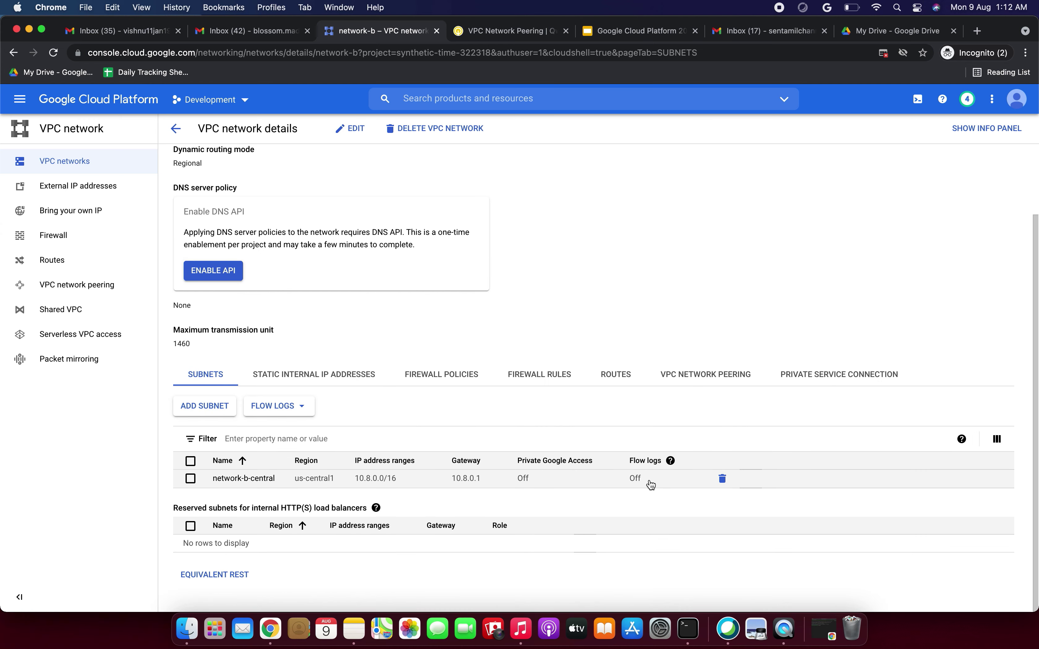
click(722, 479)
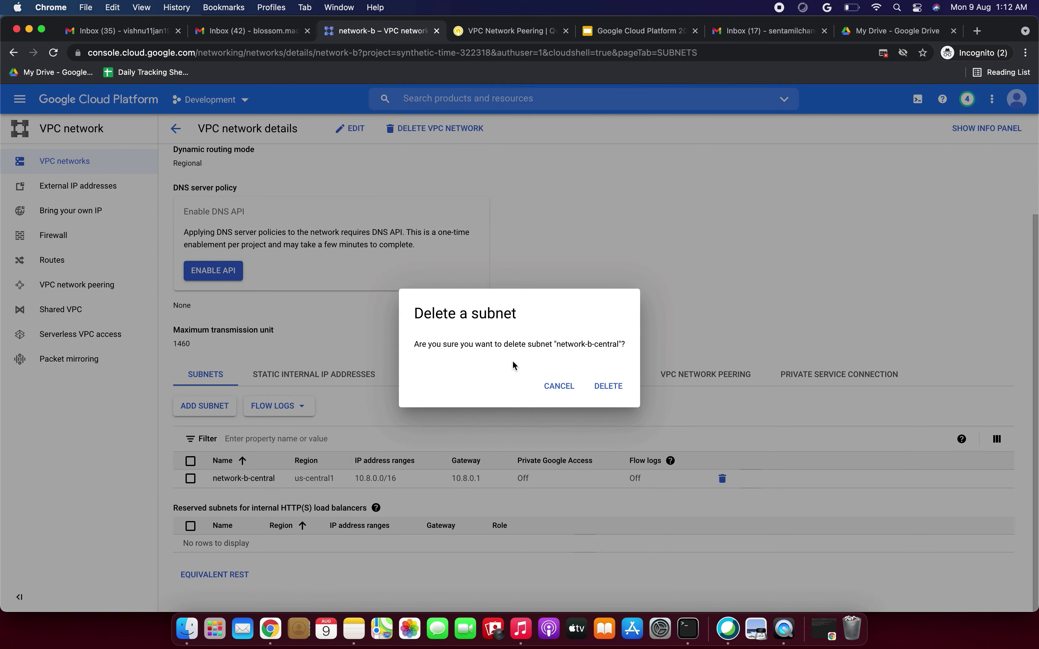
click(608, 386)
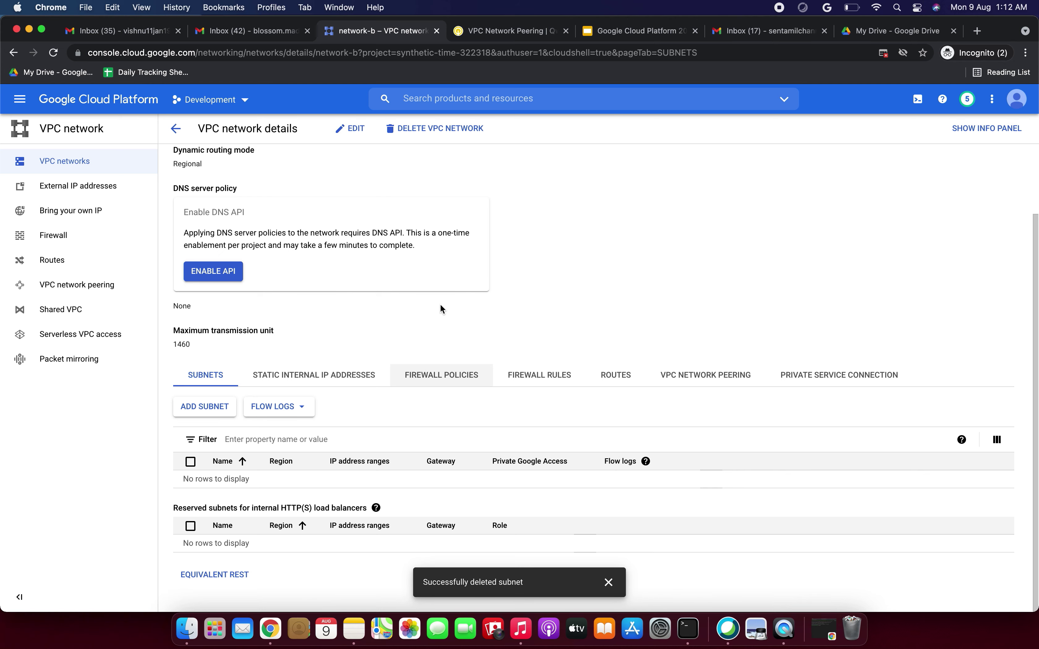
Step: Try to delete the network-b VPC network, refresh the networks list and check its entry
click(432, 129)
click(688, 400)
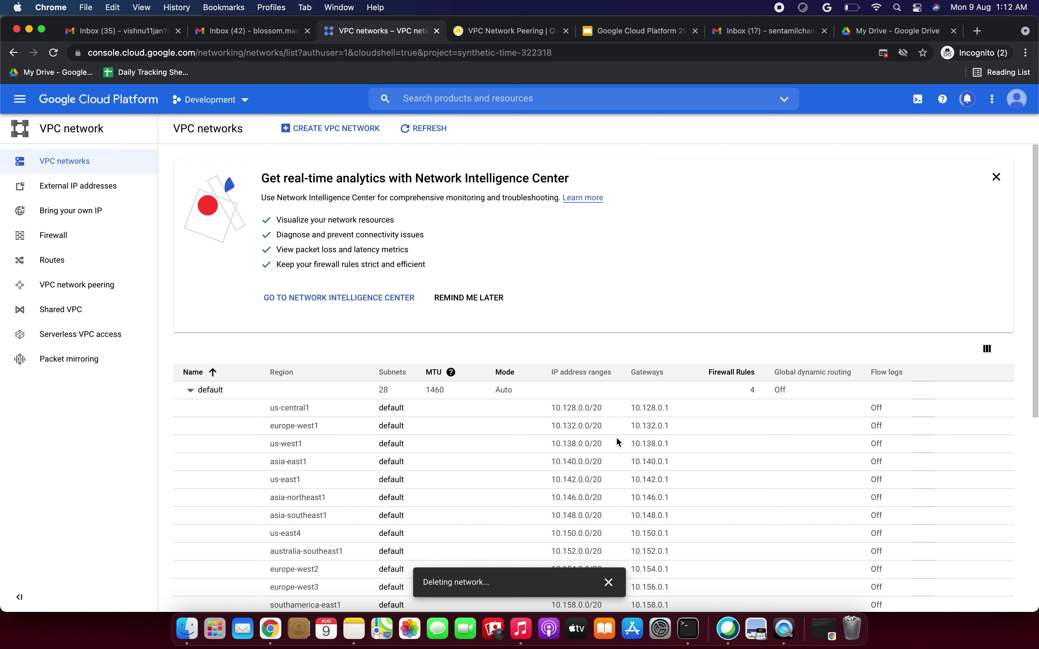
scroll(616, 437, down, 10)
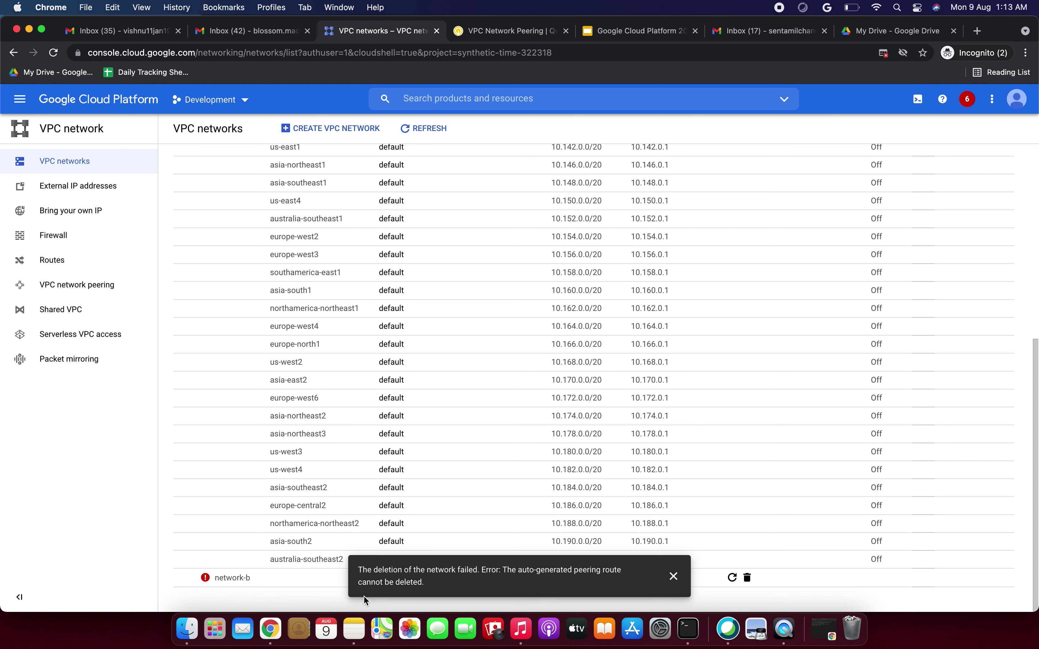
scroll(256, 524, up, 8)
click(425, 128)
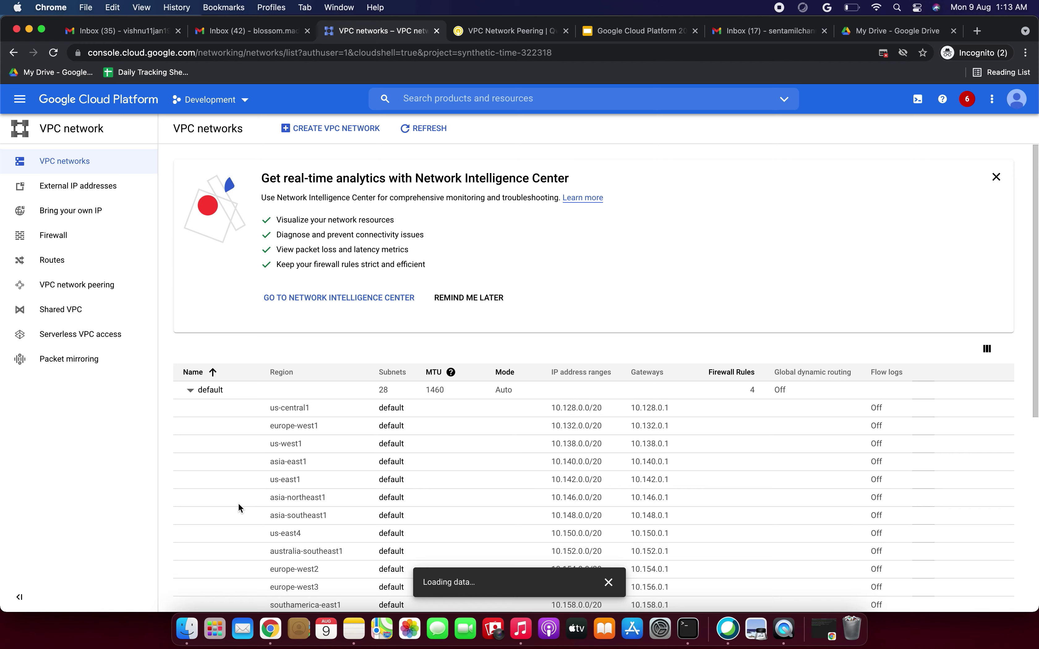
scroll(239, 508, down, 8)
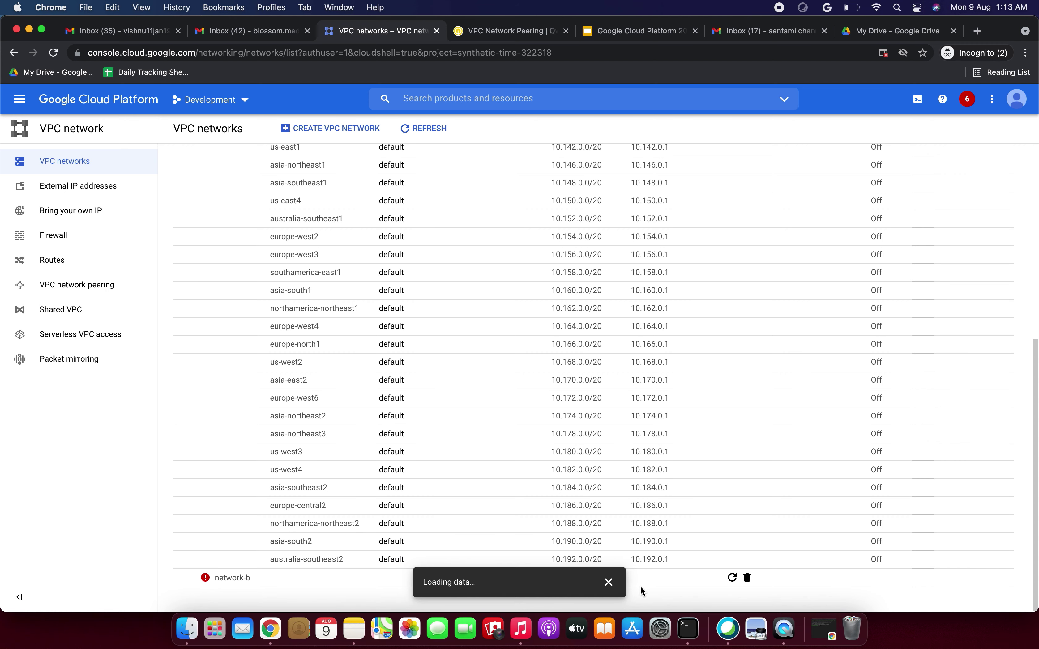
click(608, 584)
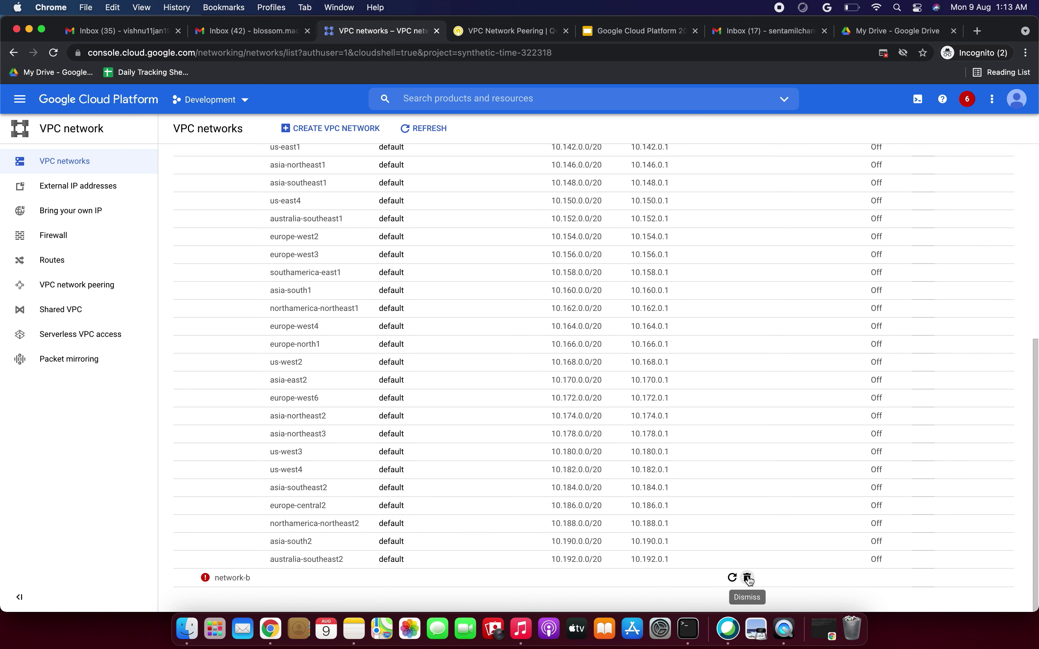
Step: Reopen network-b's details, retry deleting the VPC network and check the networks list again
click(227, 578)
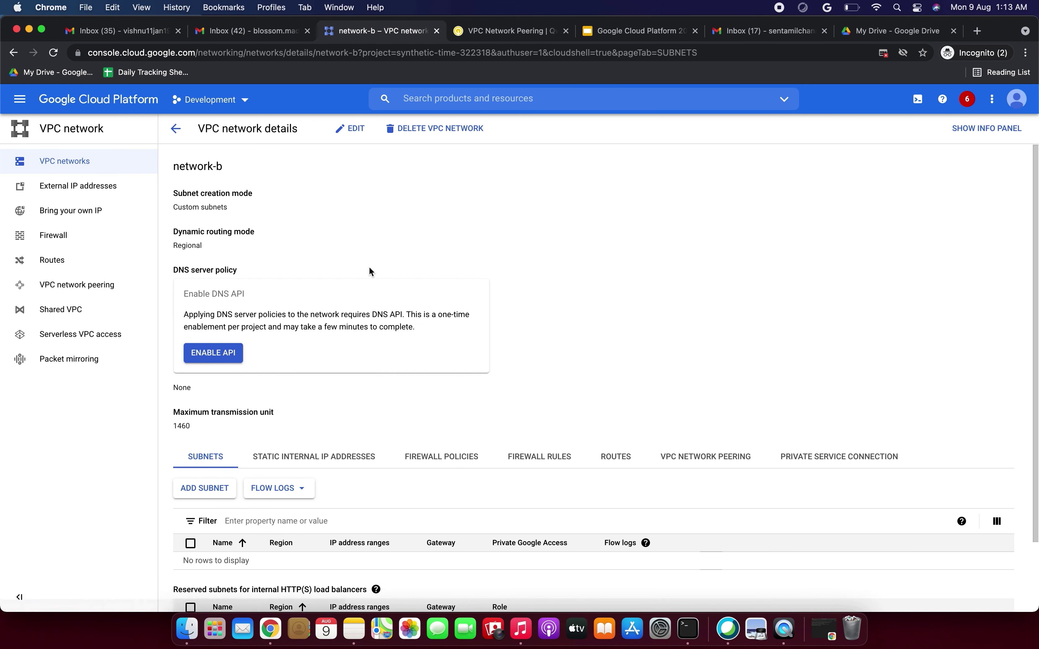
click(420, 131)
click(688, 396)
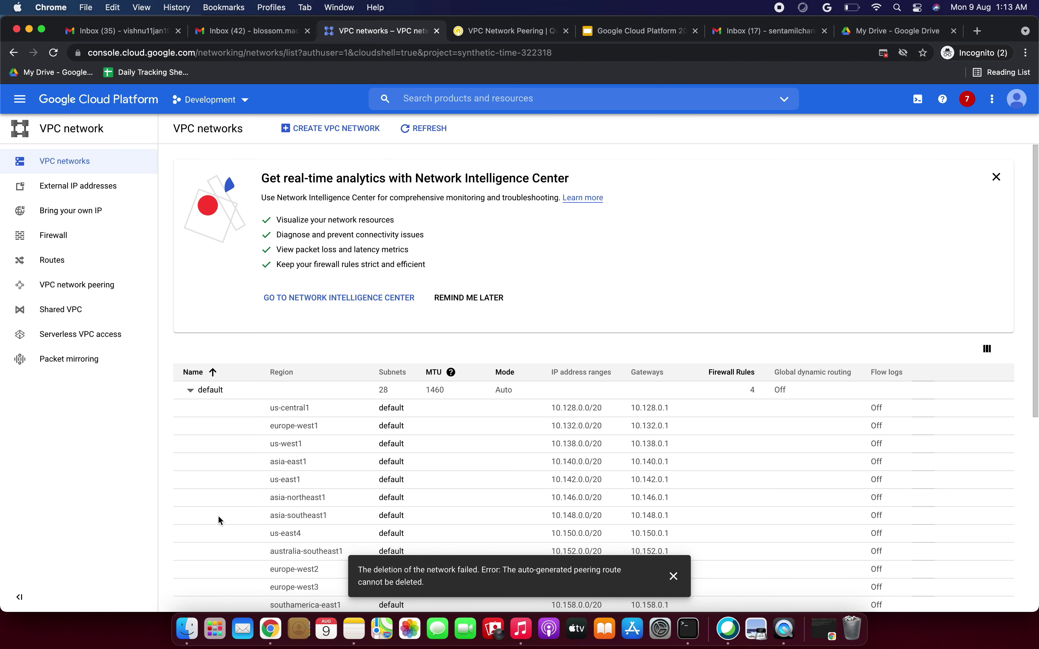
scroll(219, 516, down, 8)
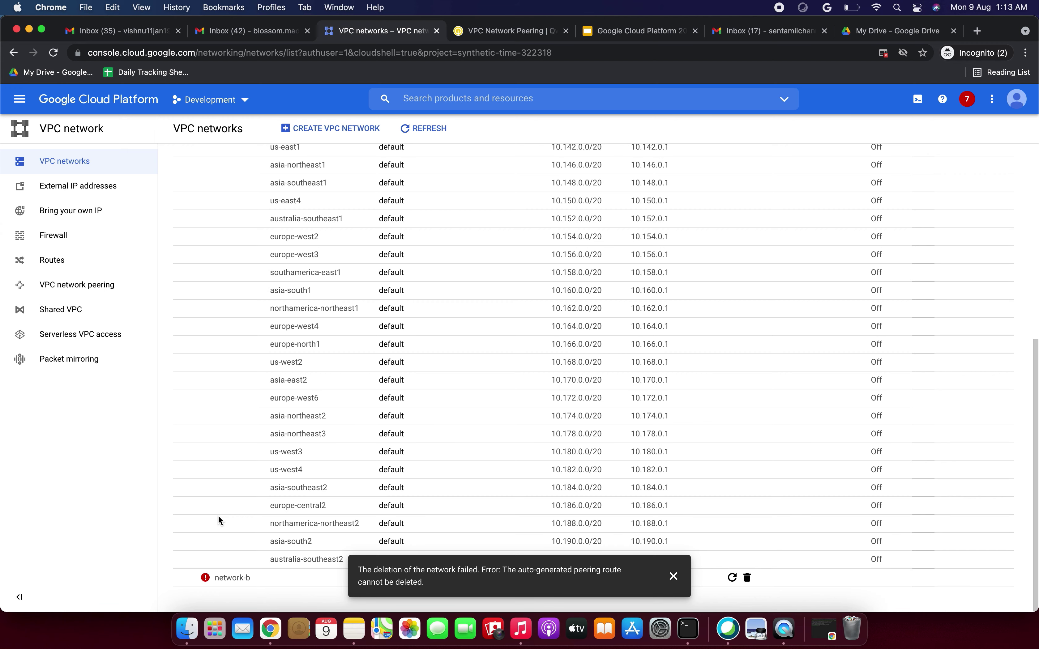
scroll(219, 516, up, 8)
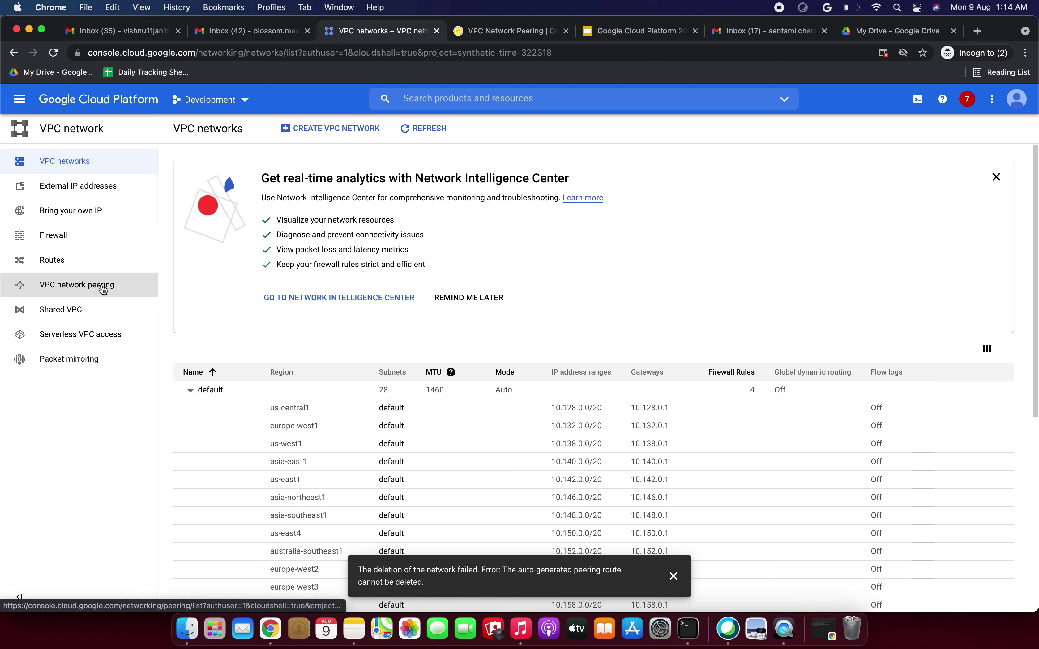
Step: Switch to My First Project and open its Compute Engine VM instances, closing the stray vm-b SSH window
click(236, 100)
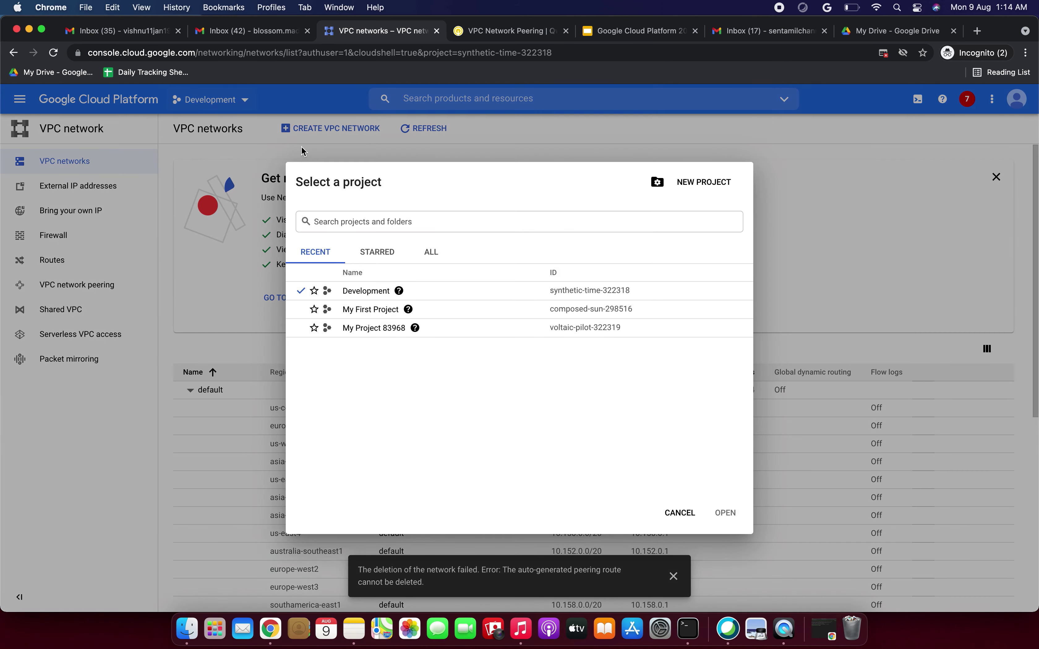
click(358, 309)
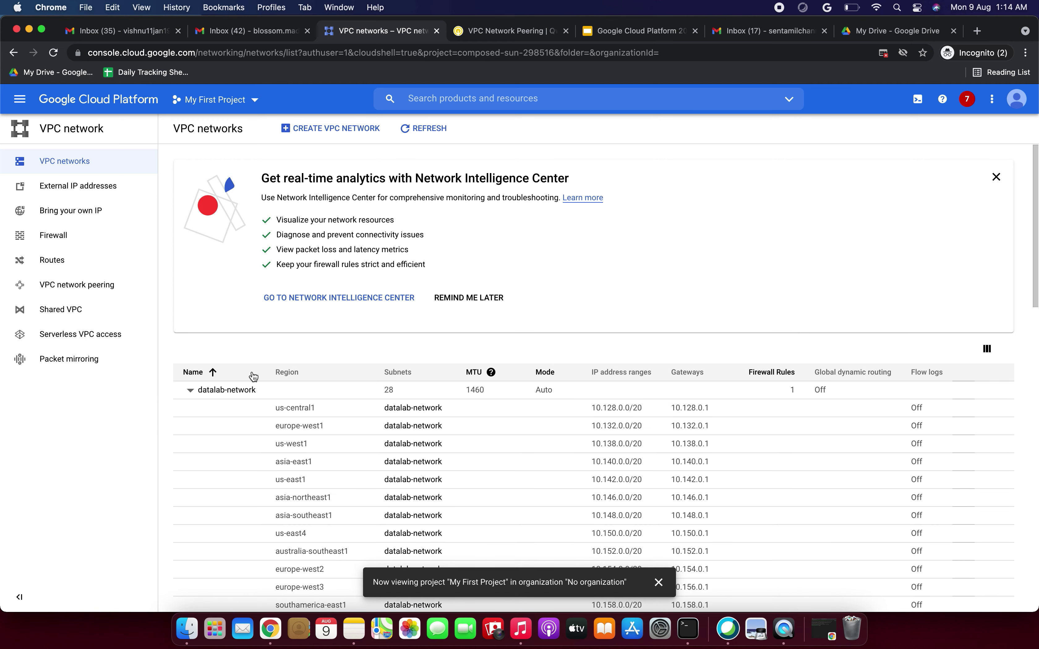
click(20, 99)
mouse_move(75, 160)
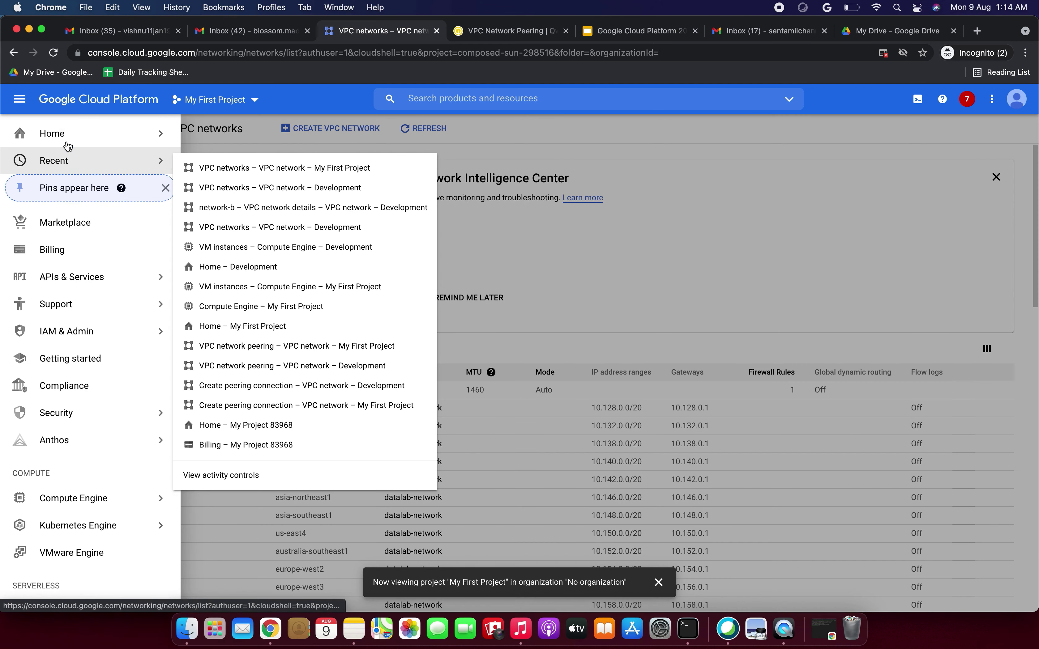
click(61, 135)
click(26, 103)
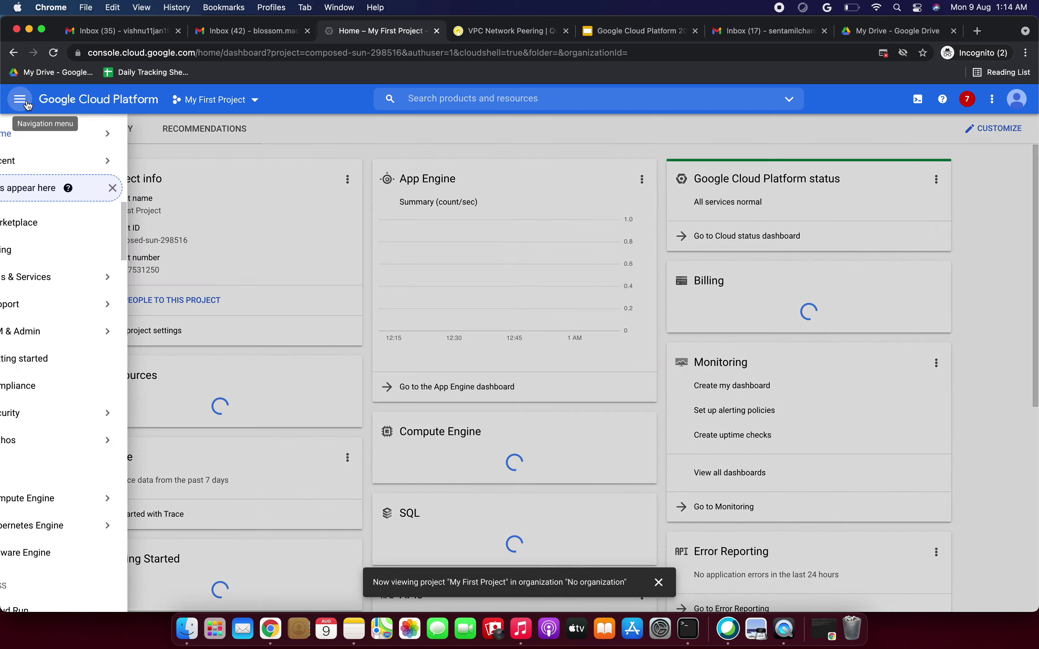
shift+click(74, 498)
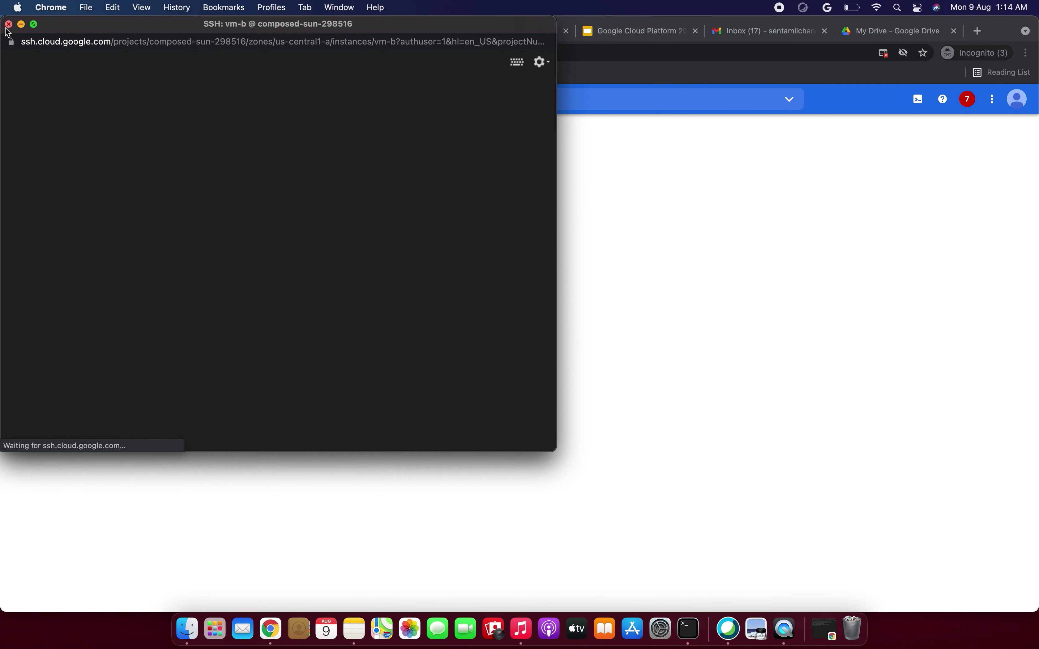
click(8, 24)
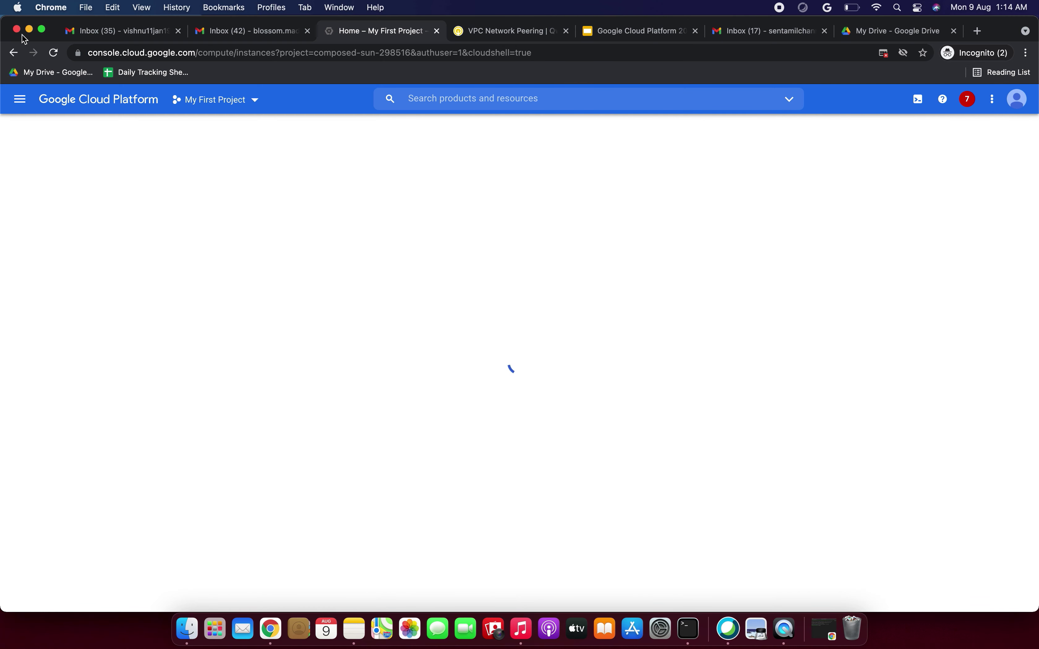
click(20, 100)
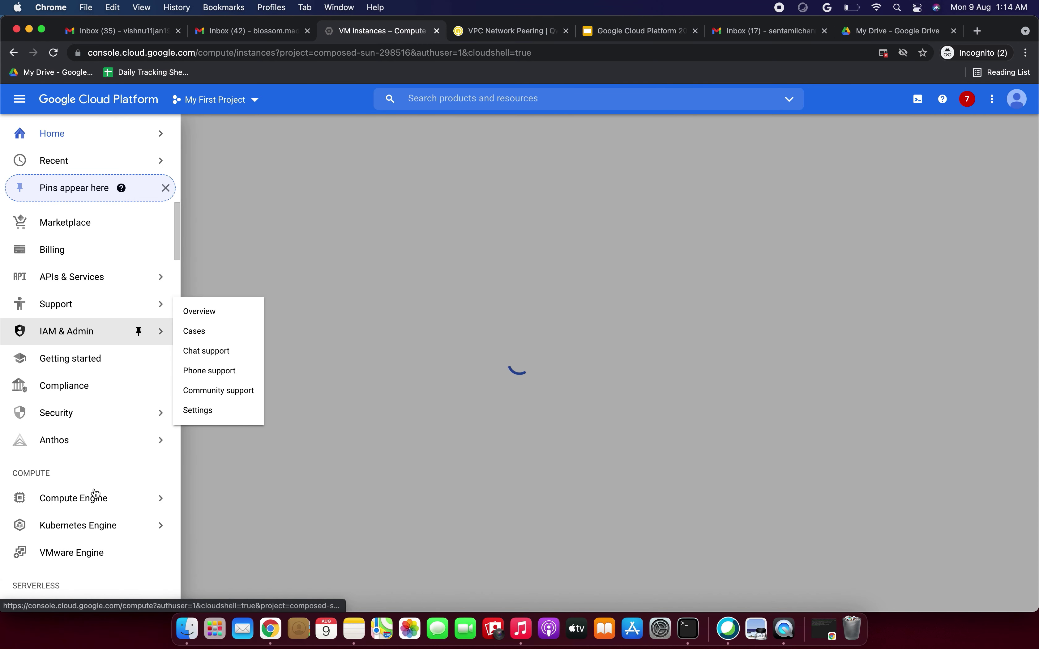
click(506, 426)
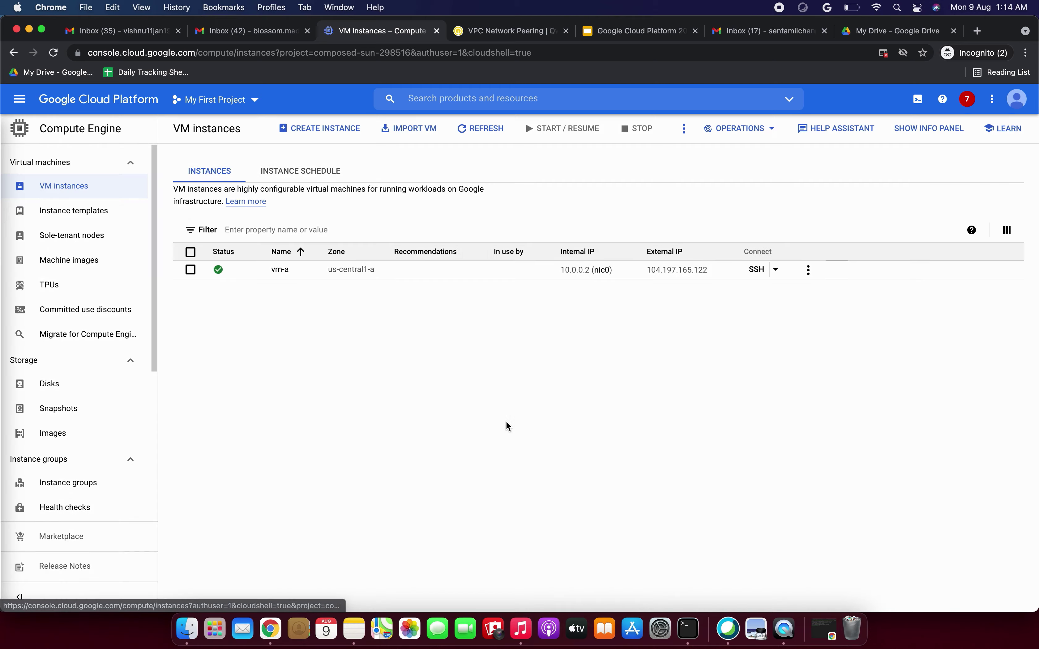
Step: Delete the vm-a instance from My First Project, including its boot disk
click(808, 270)
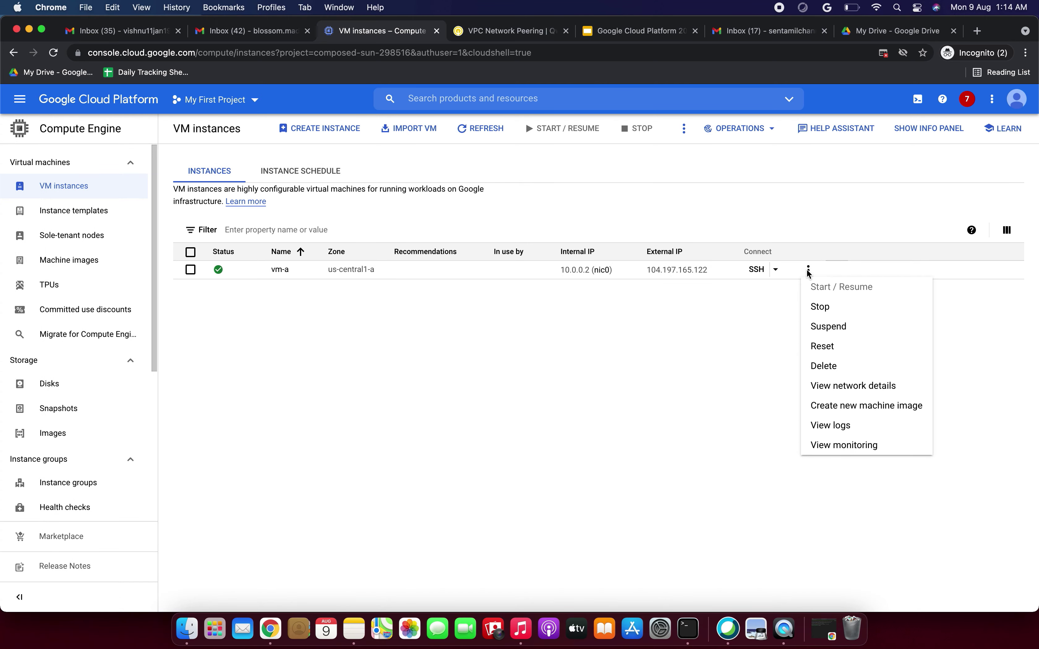
click(824, 365)
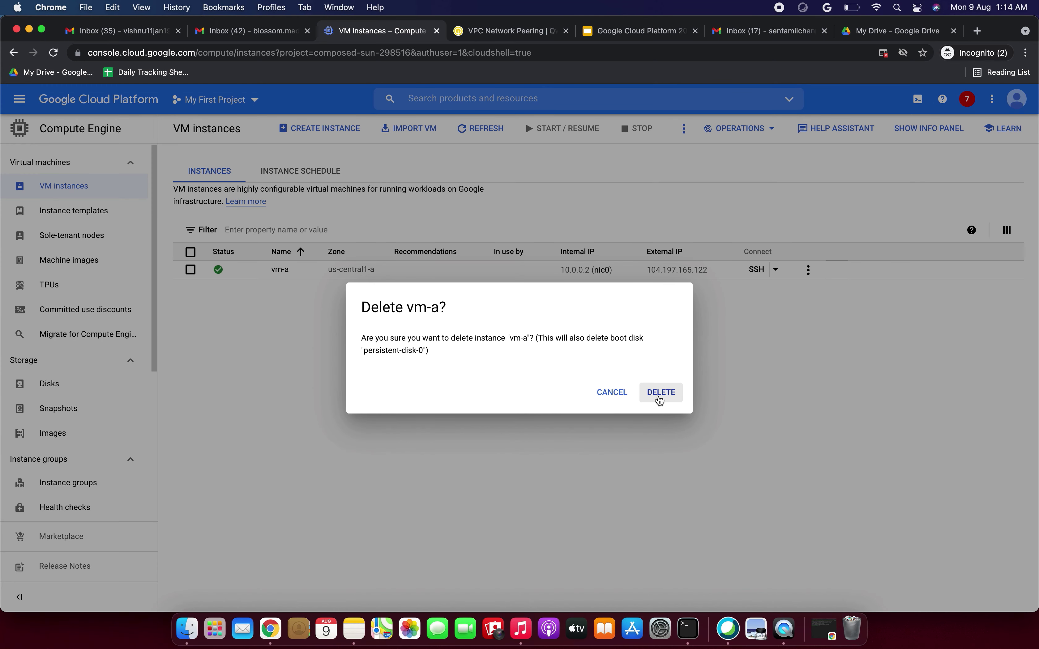
click(659, 397)
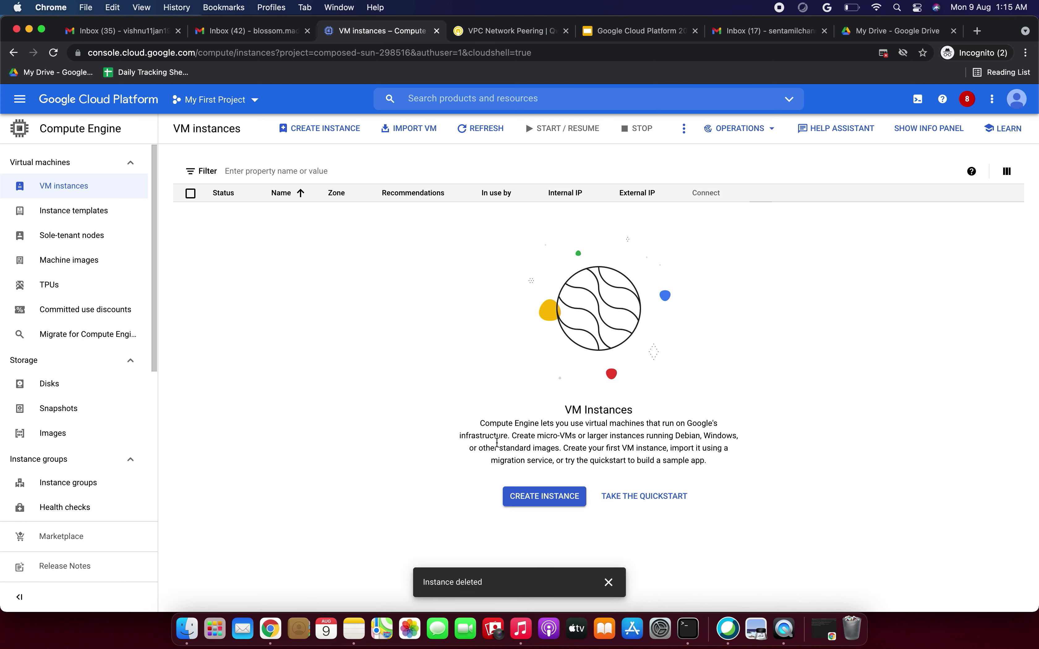
Step: Open network-a in My First Project's VPC networks and delete its network-a-central subnet
click(20, 99)
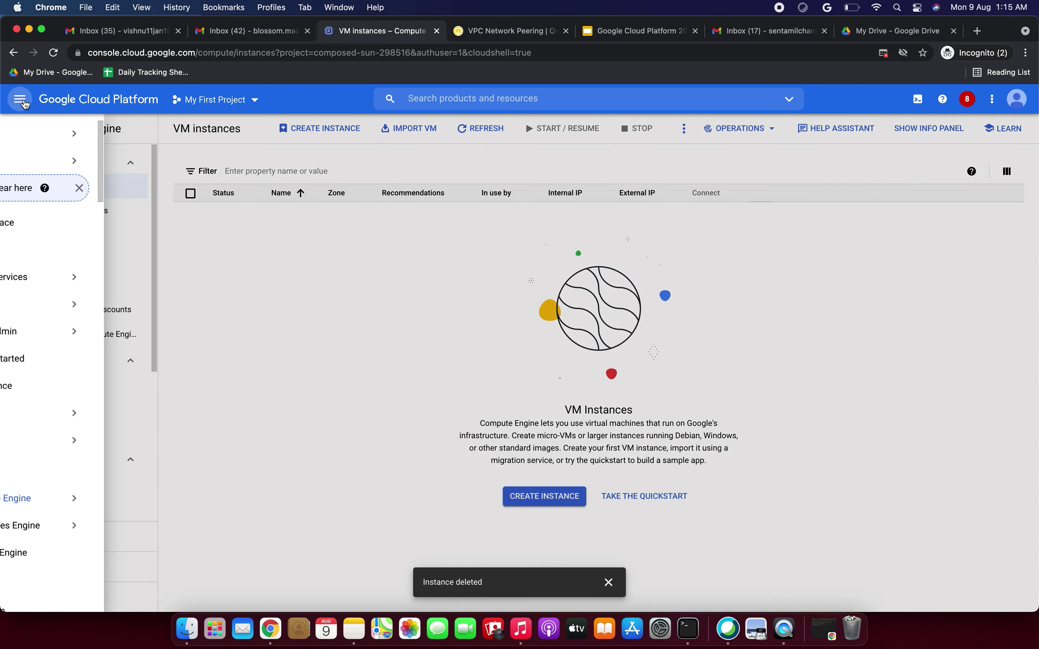
scroll(71, 494, down, 10)
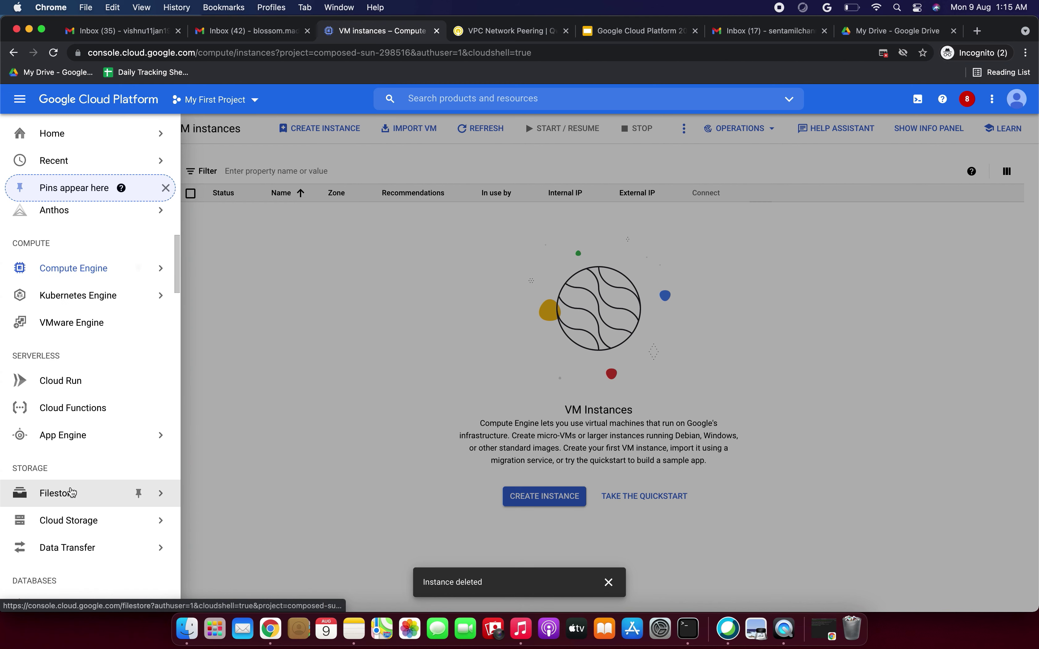
scroll(71, 492, down, 10)
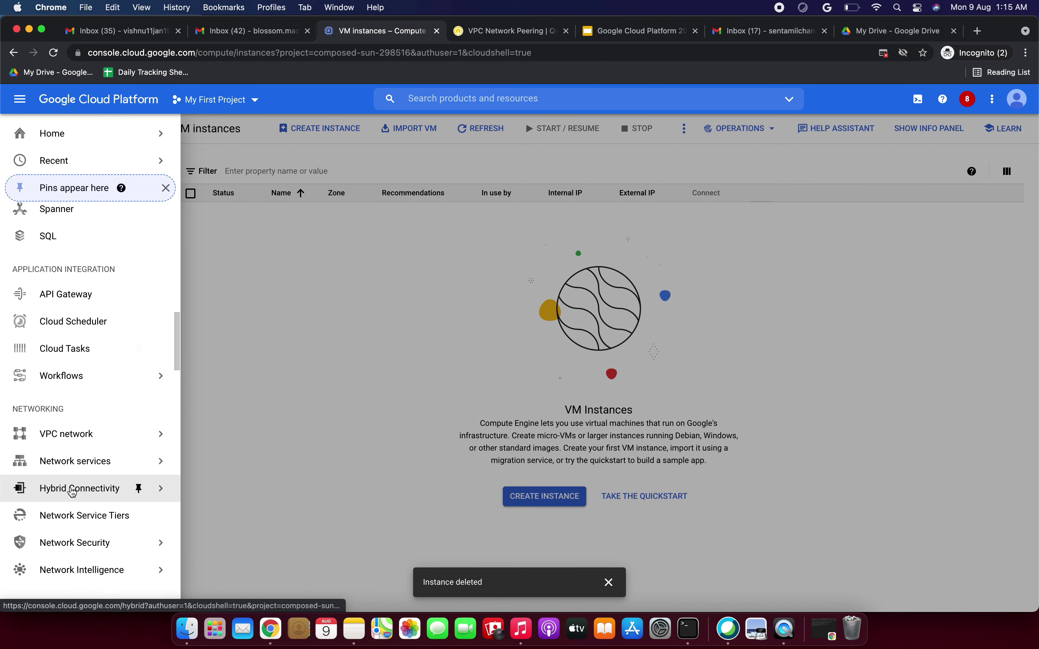
click(77, 433)
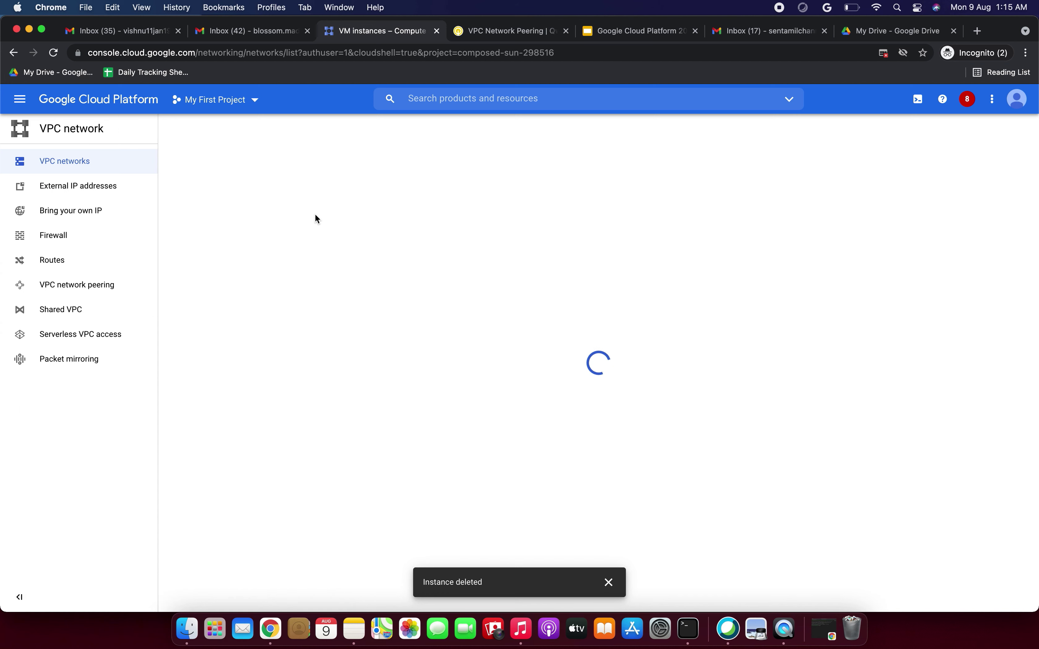
scroll(226, 478, down, 10)
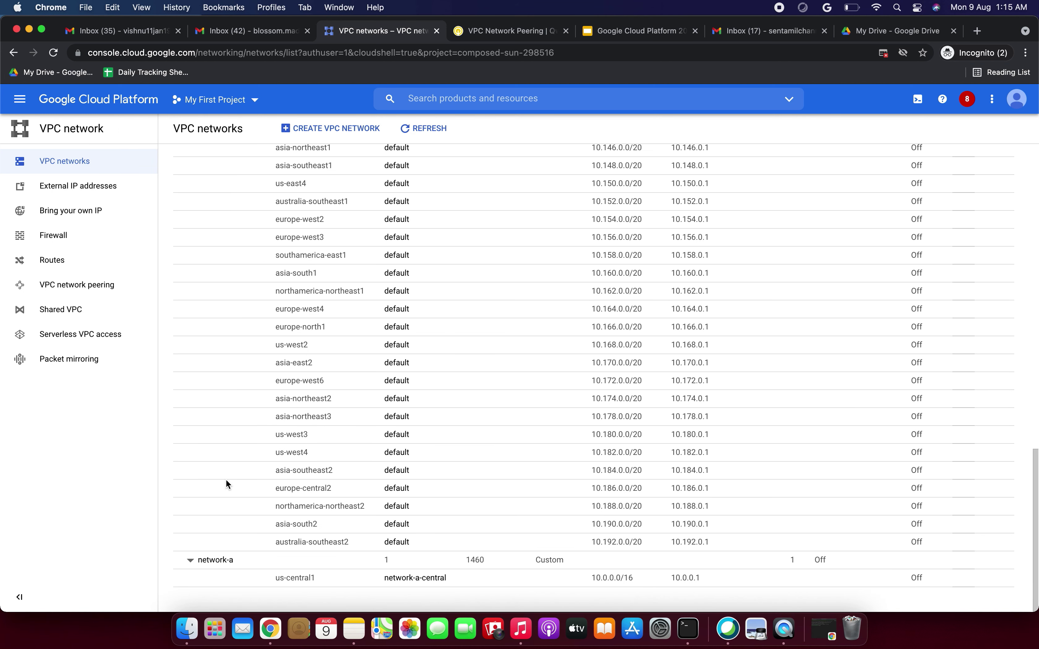
click(214, 558)
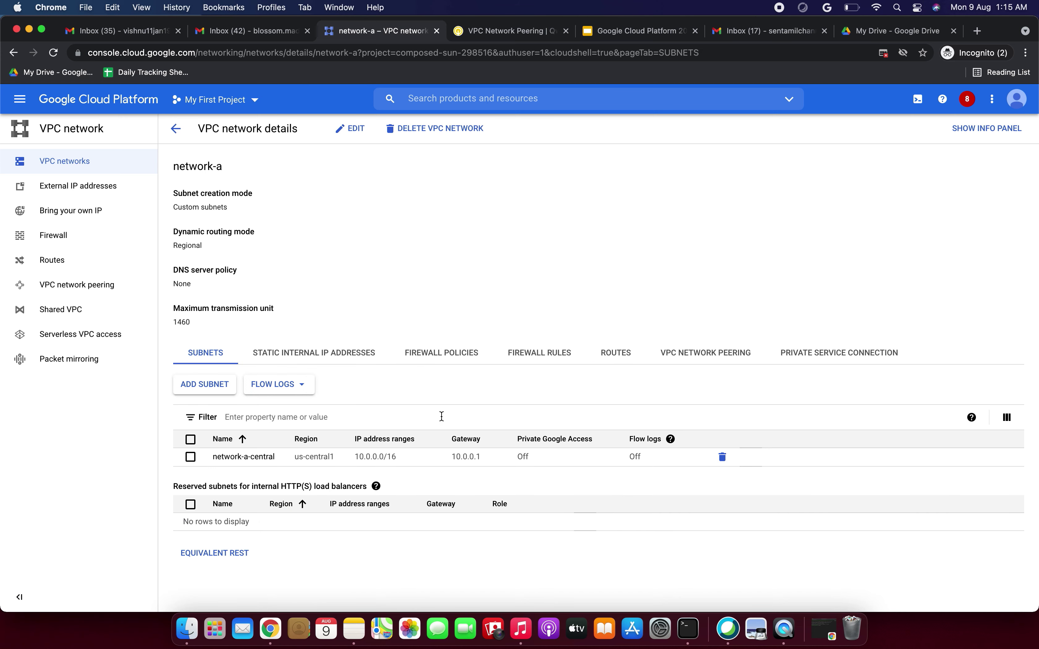
click(723, 458)
click(608, 386)
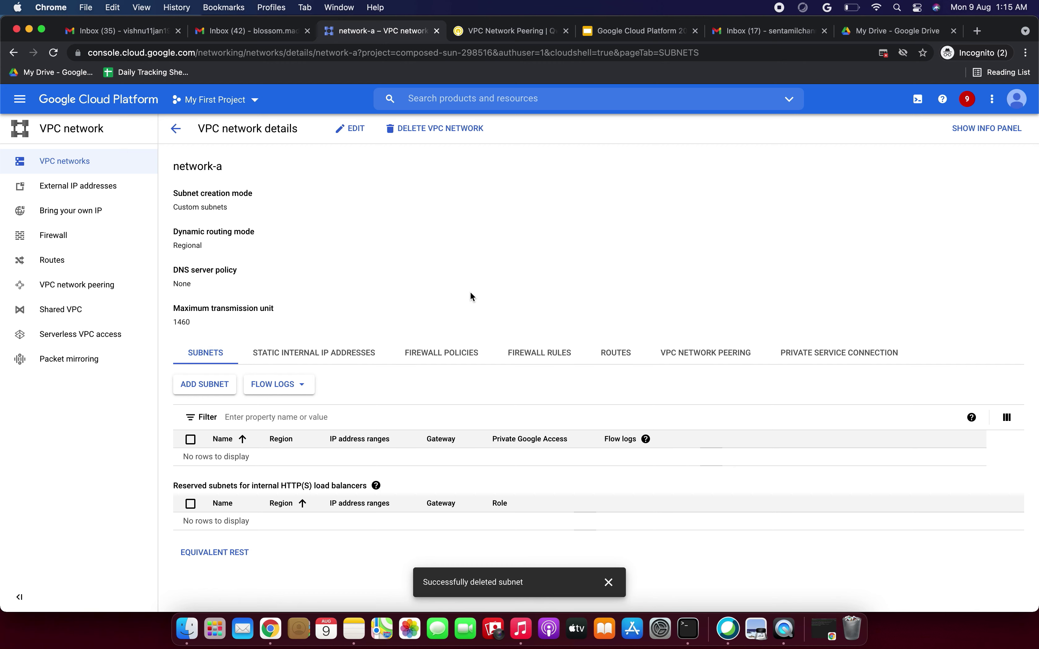
Step: Delete the network-a VPC network and check the networks list for its removal
click(439, 128)
click(690, 392)
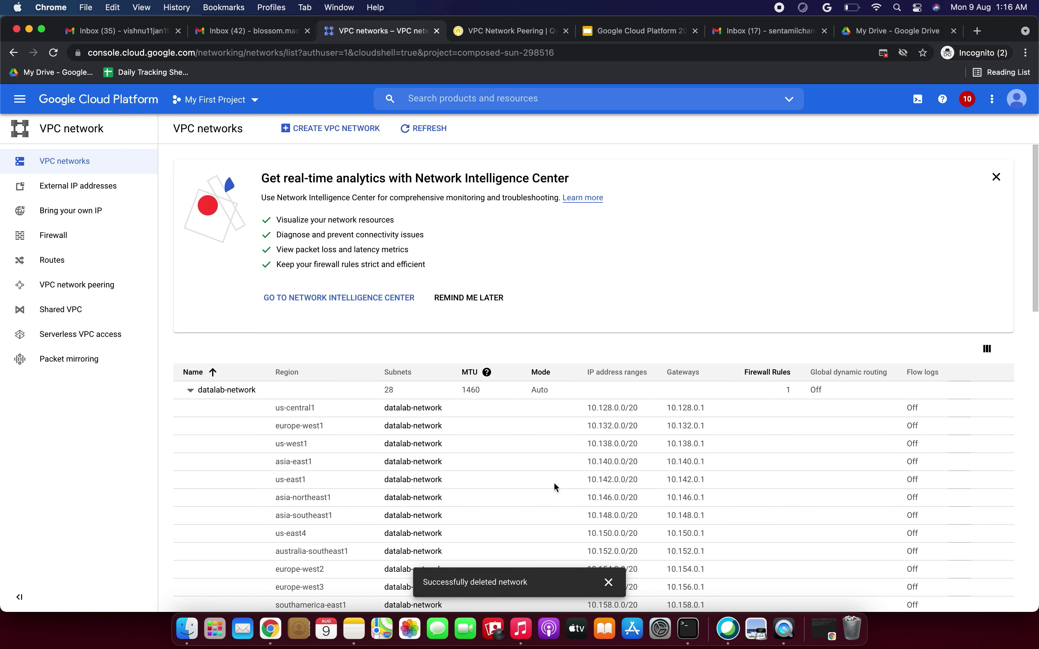
scroll(515, 464, down, 10)
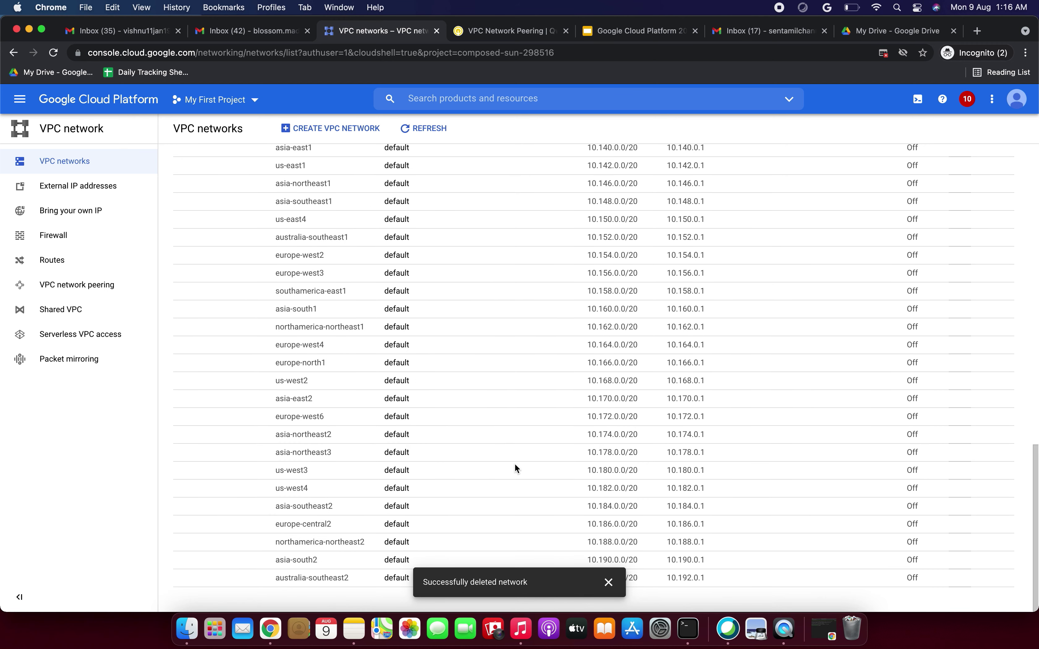
scroll(301, 478, up, 10)
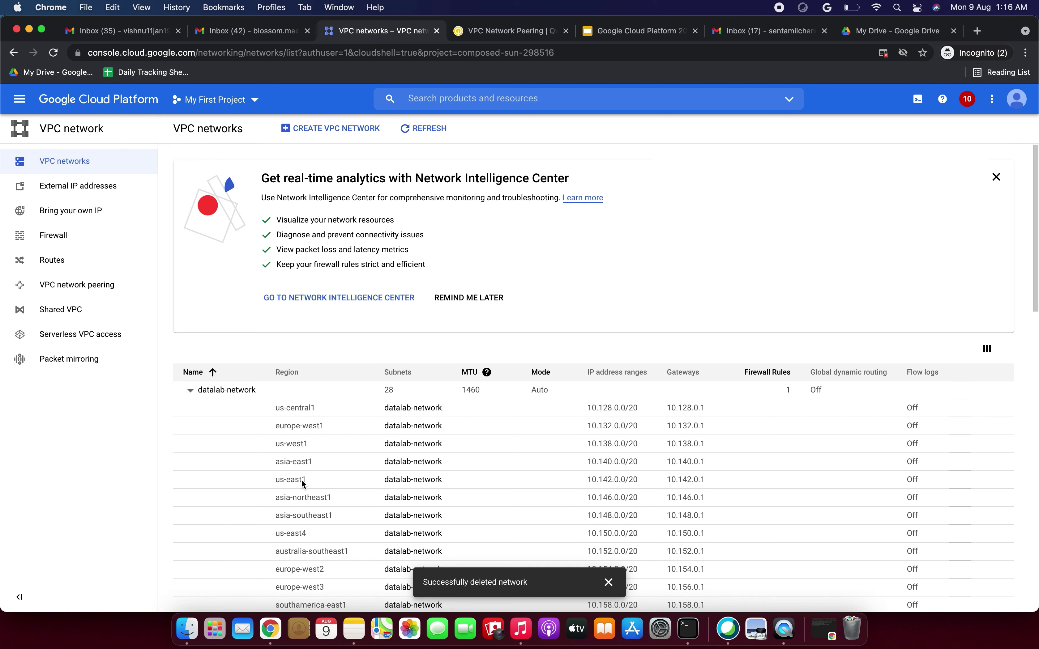
Step: Check My First Project's firewall rules and both pages of its routes for leftovers of network-a
click(69, 244)
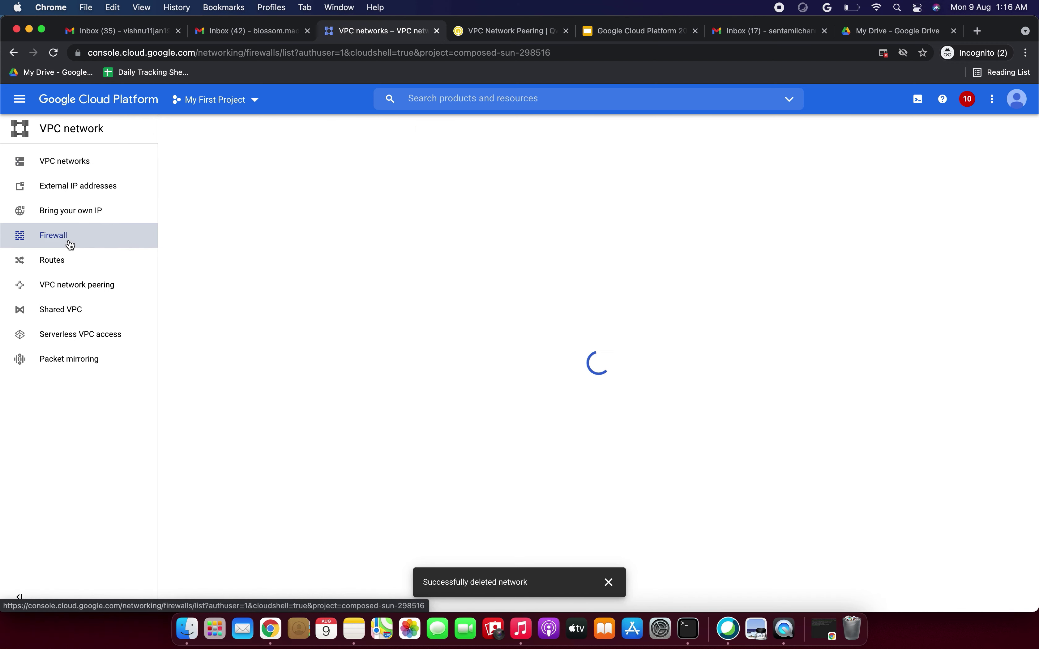
scroll(320, 362, down, 3)
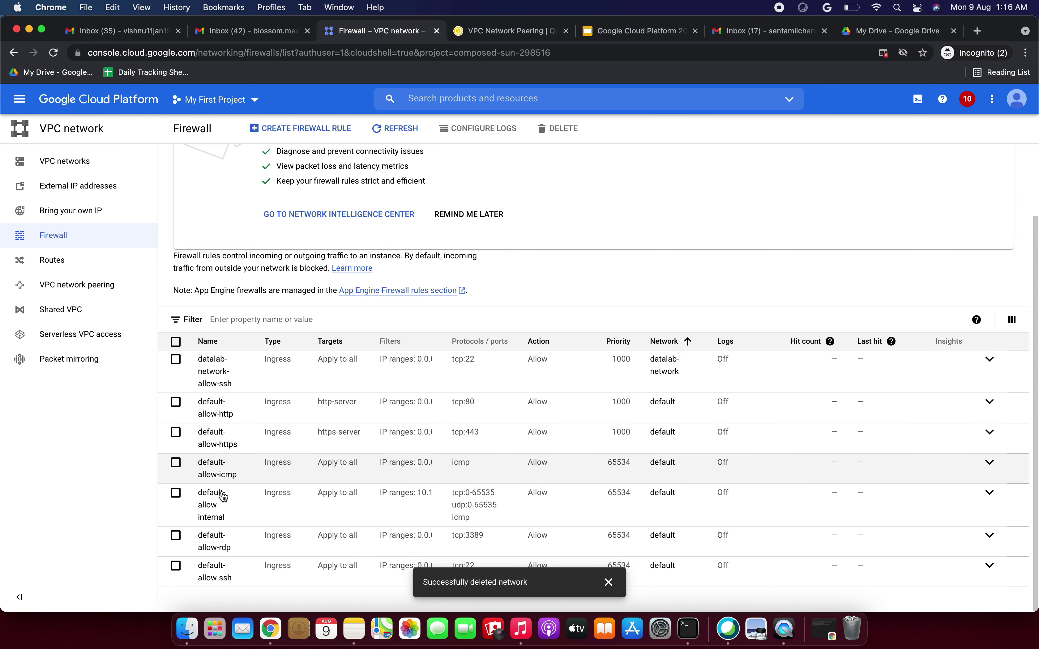
click(66, 270)
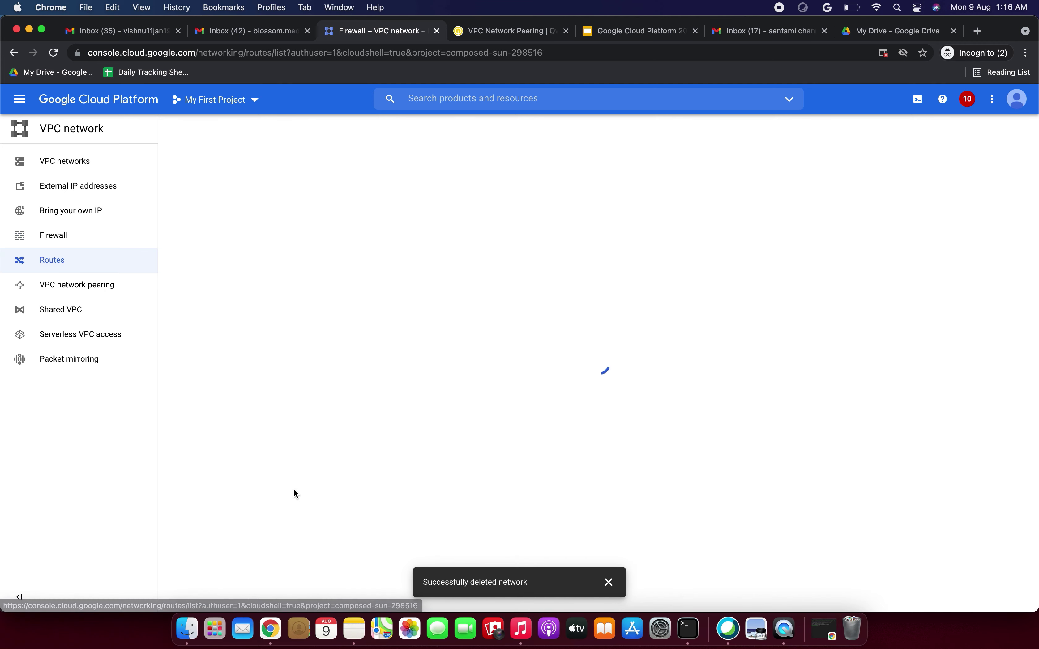
click(609, 583)
scroll(636, 562, down, 10)
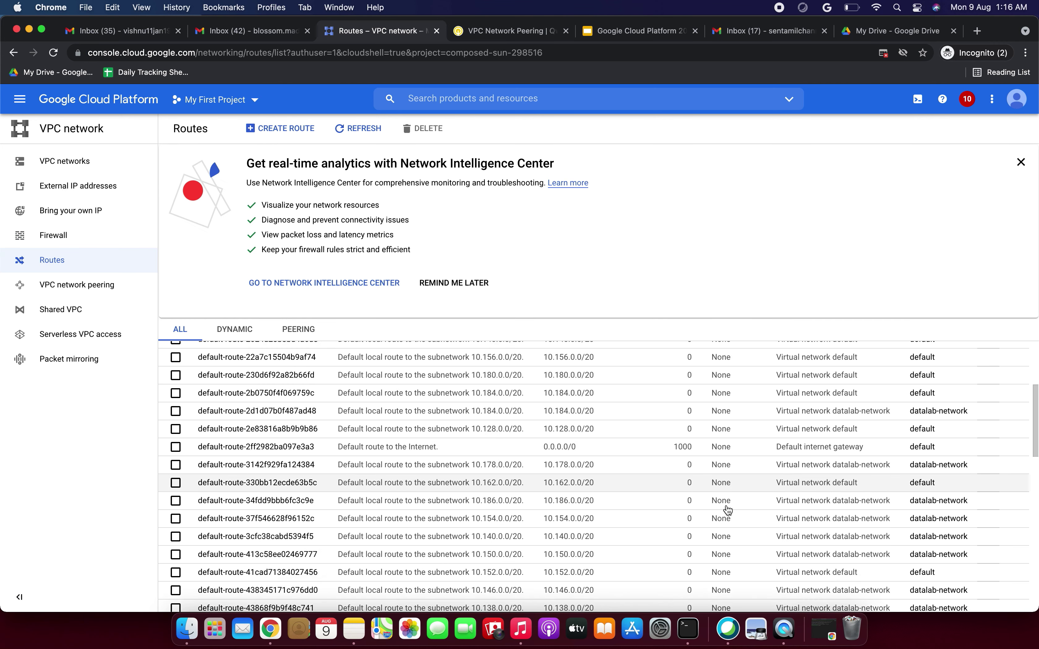
scroll(727, 510, down, 5)
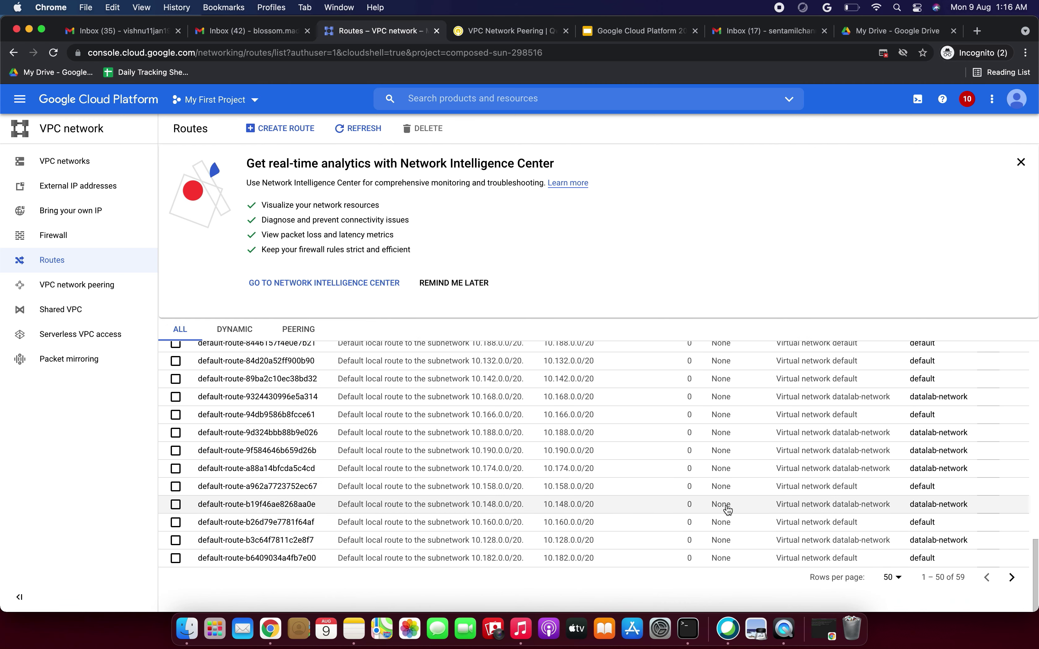
click(1012, 577)
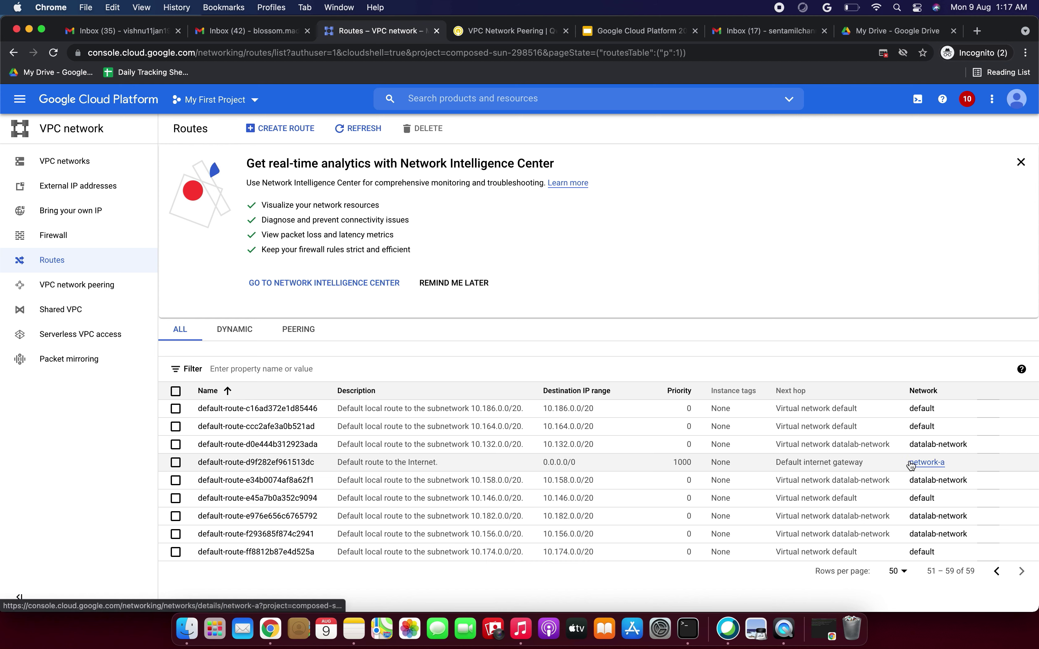
Step: Try to delete network-a's default route to the internet, then refresh the routes list
click(175, 462)
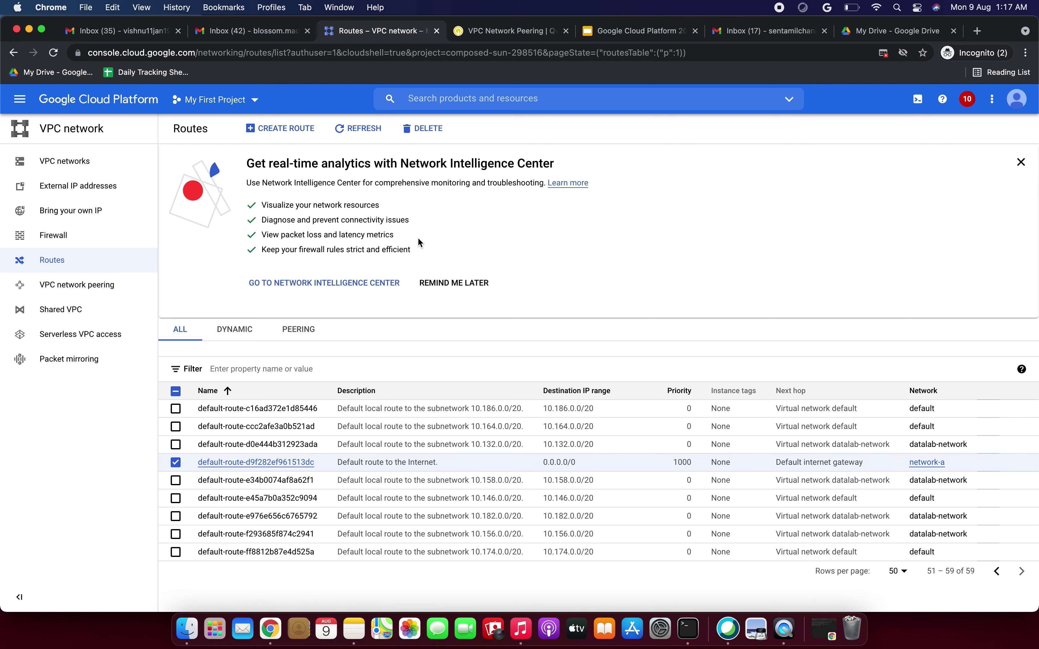
click(427, 129)
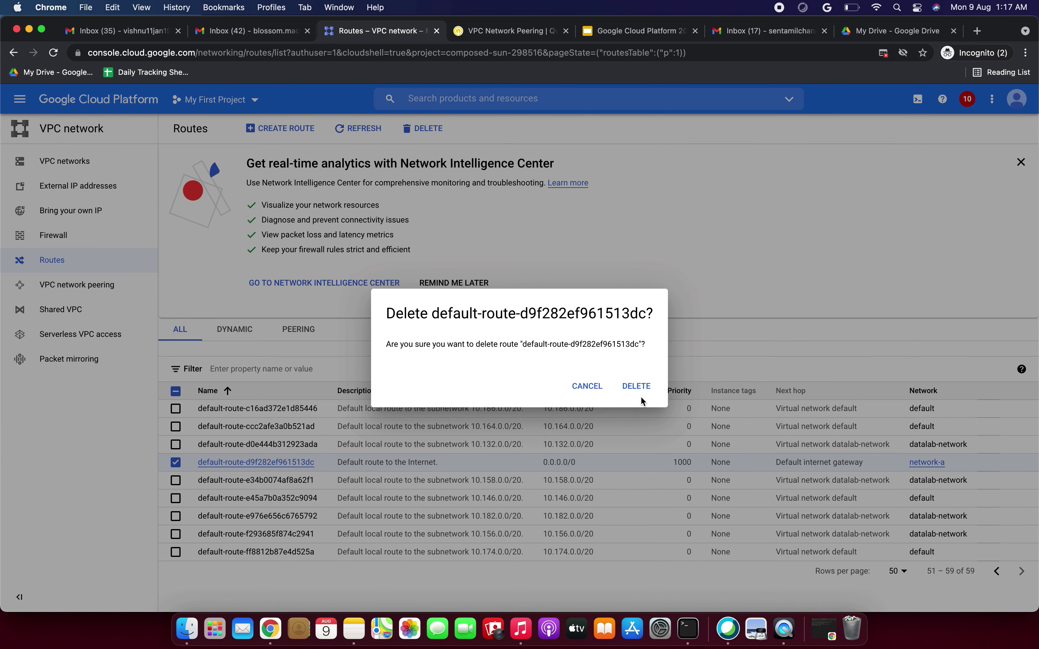
click(635, 387)
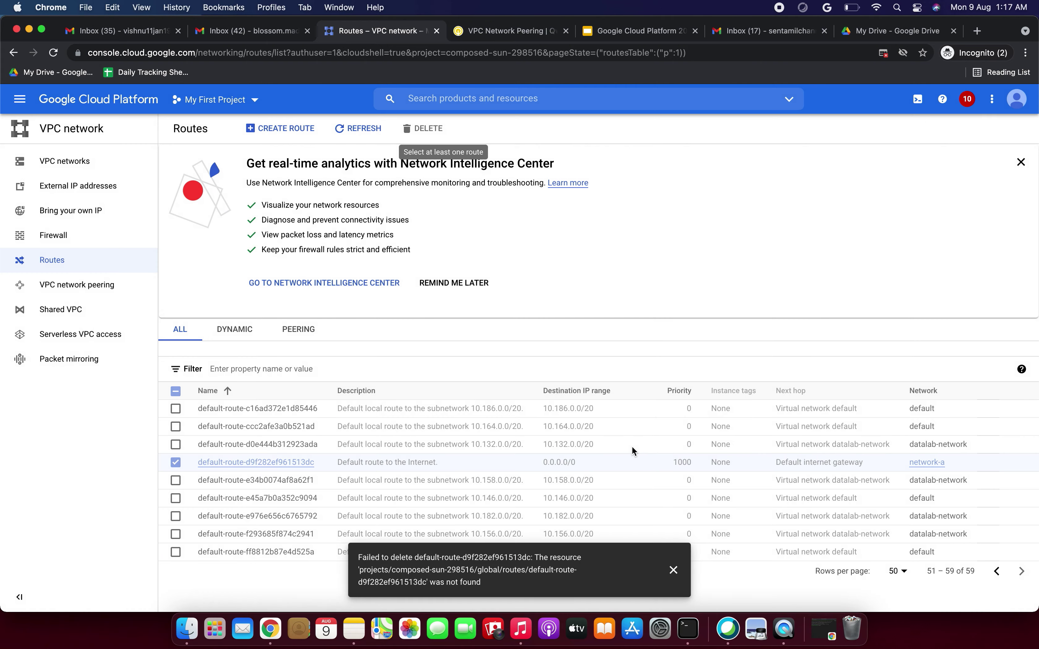
click(672, 570)
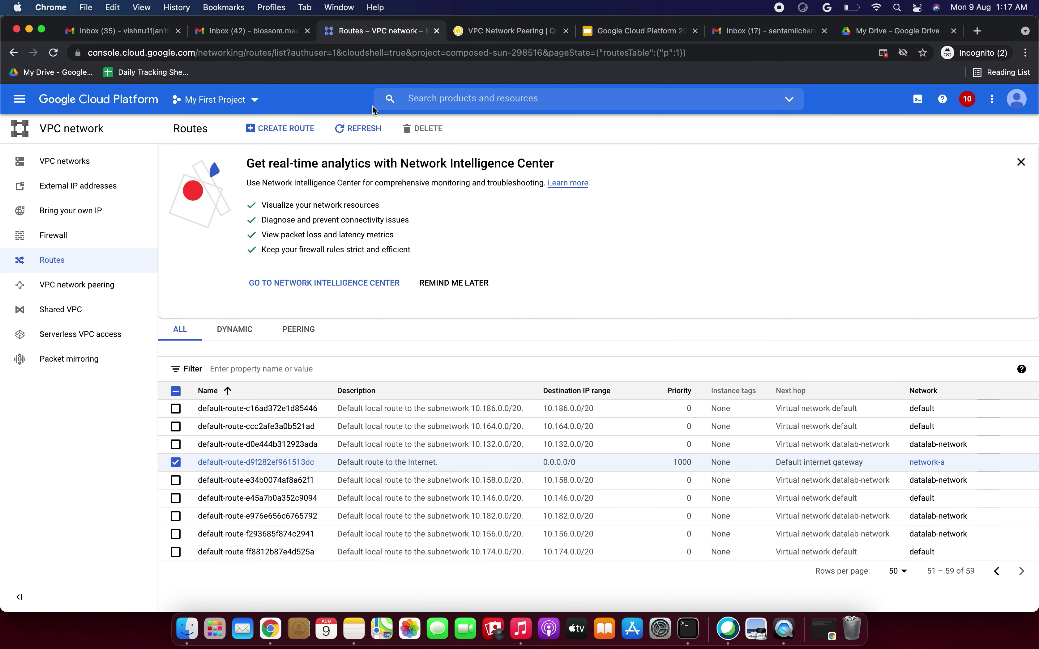
click(364, 137)
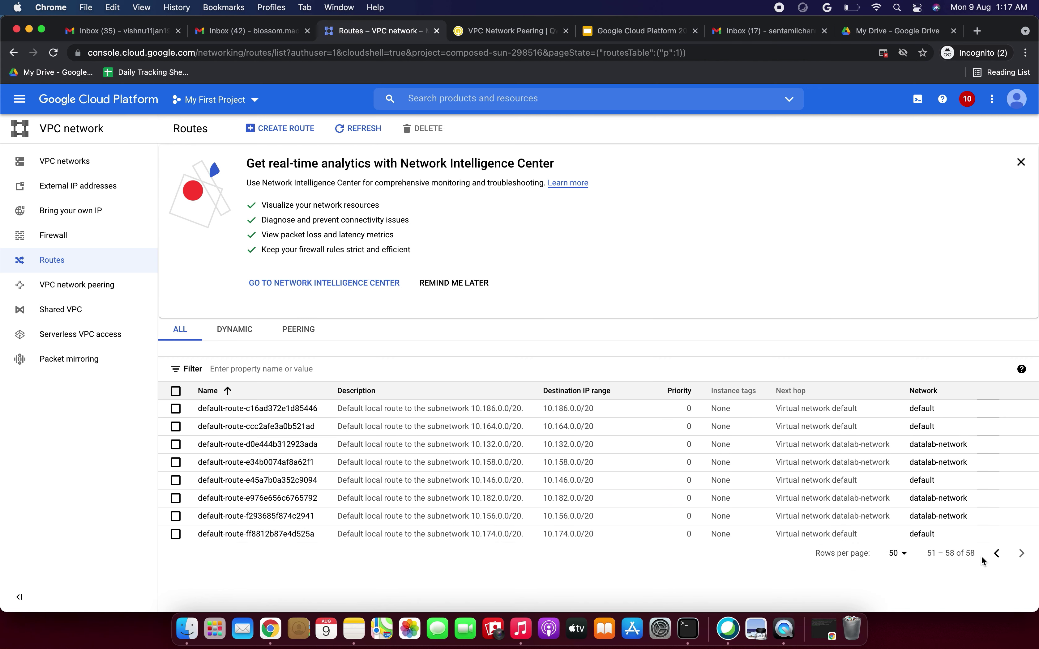
Step: Recheck both pages of My First Project's routes and its VPC network peering connections for network-a leftovers
click(997, 562)
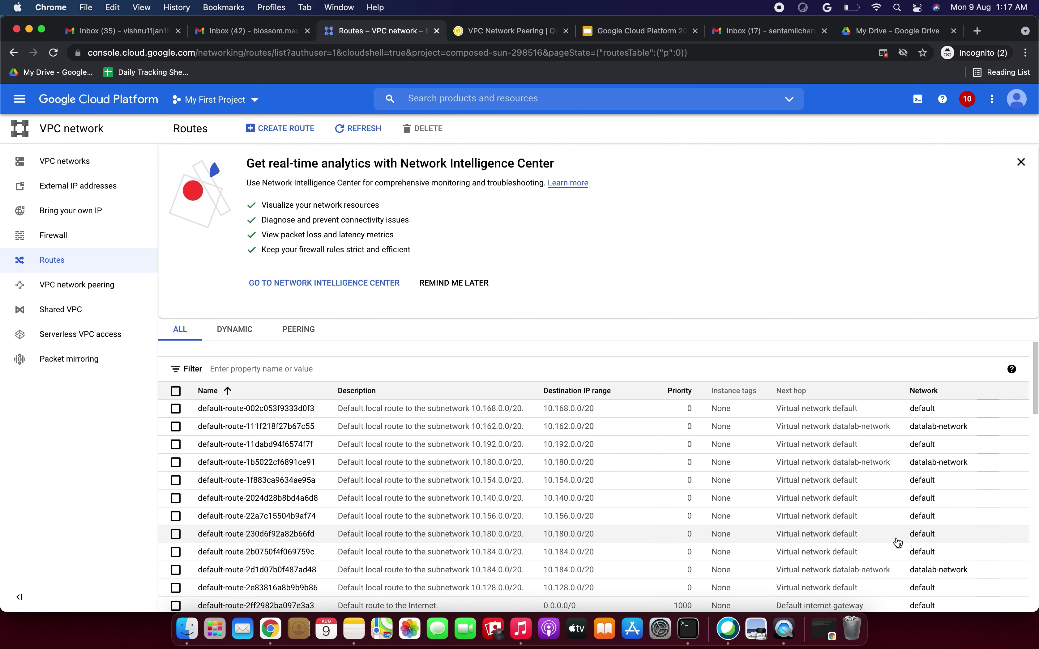
scroll(830, 541, down, 15)
click(1012, 577)
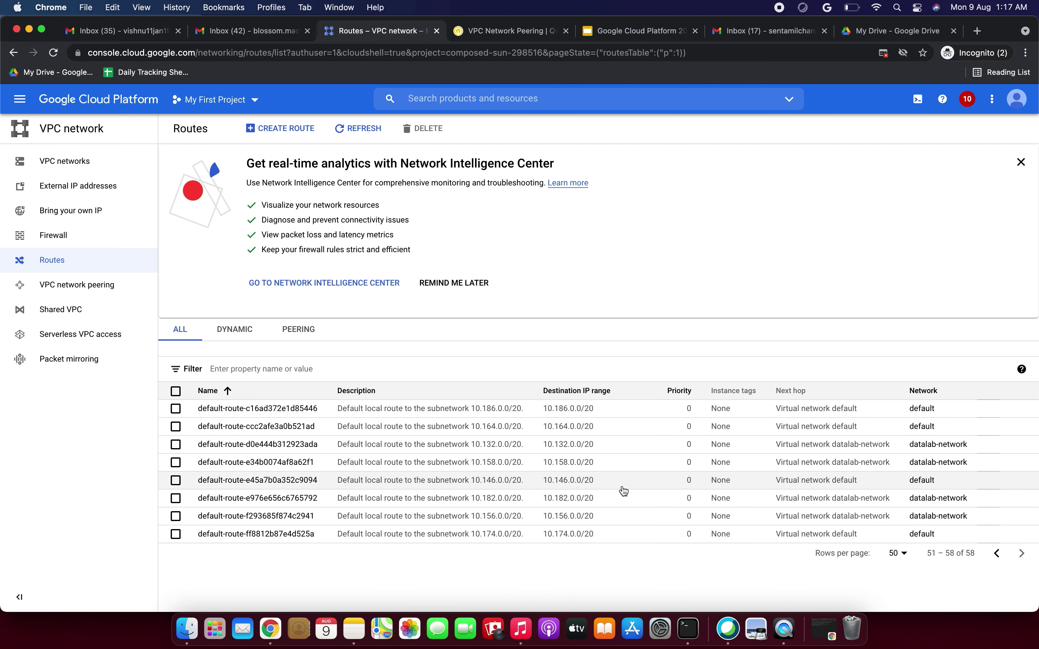
click(92, 291)
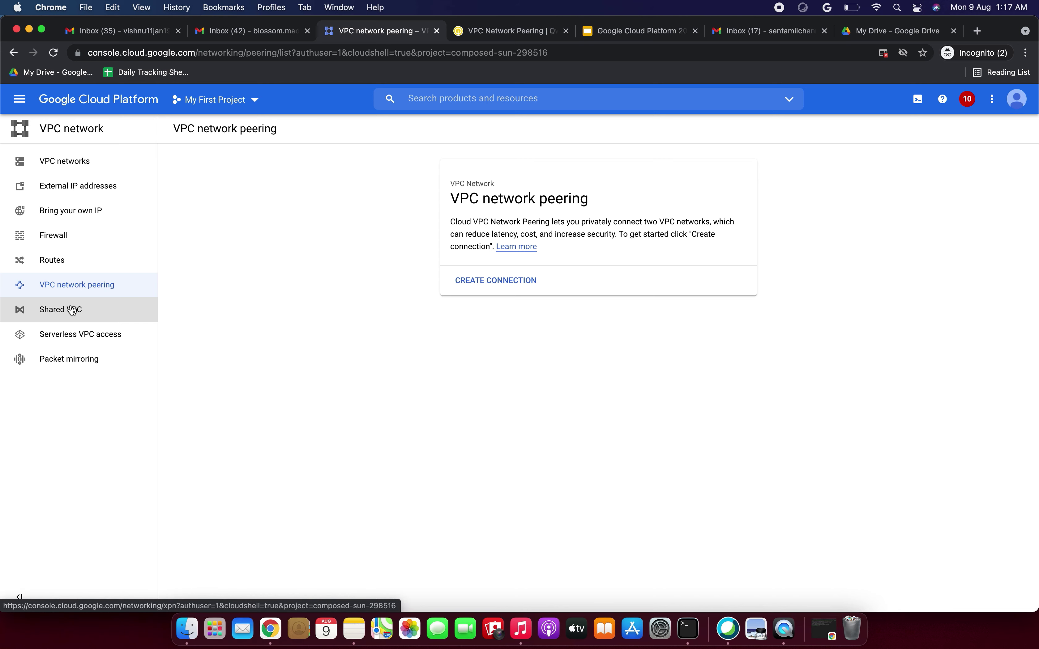
Step: Switch to the Development project and check its peering connections and VPC networks for network-b
click(257, 100)
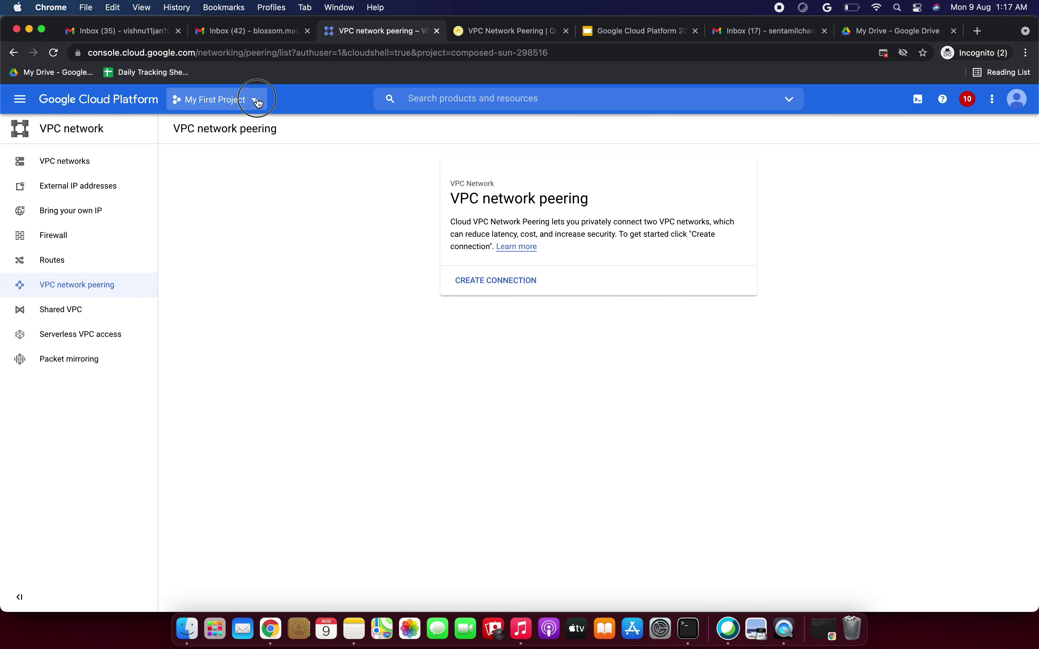
click(361, 310)
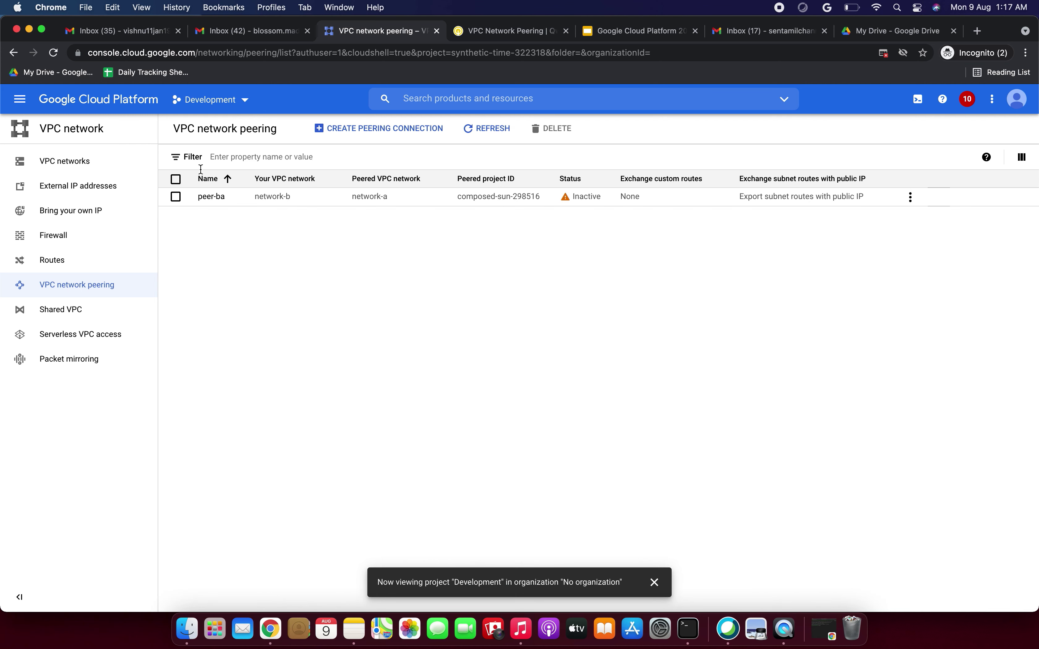
click(175, 197)
click(85, 166)
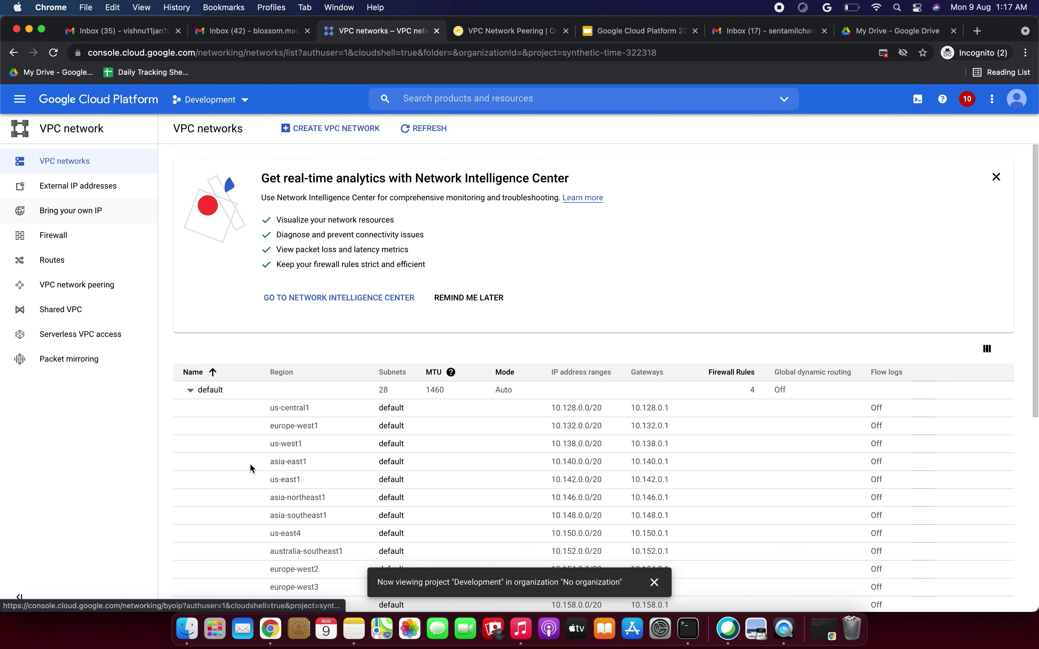
scroll(250, 465, down, 8)
click(229, 578)
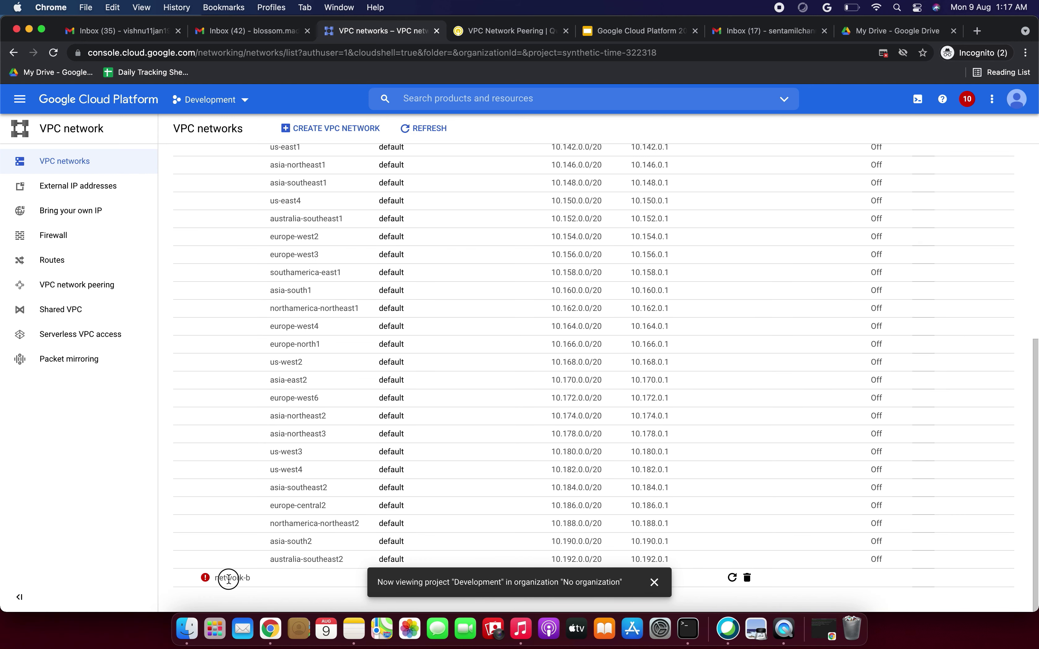
click(654, 584)
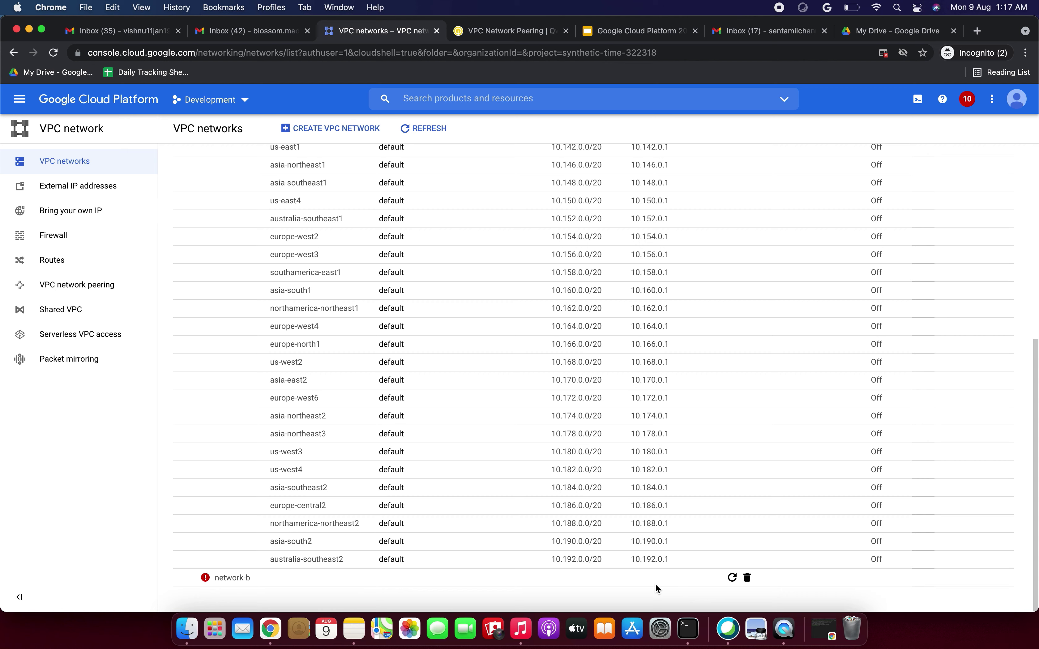
Step: Delete the network-b-fw firewall rule from the Development project and refresh the rules list
click(82, 241)
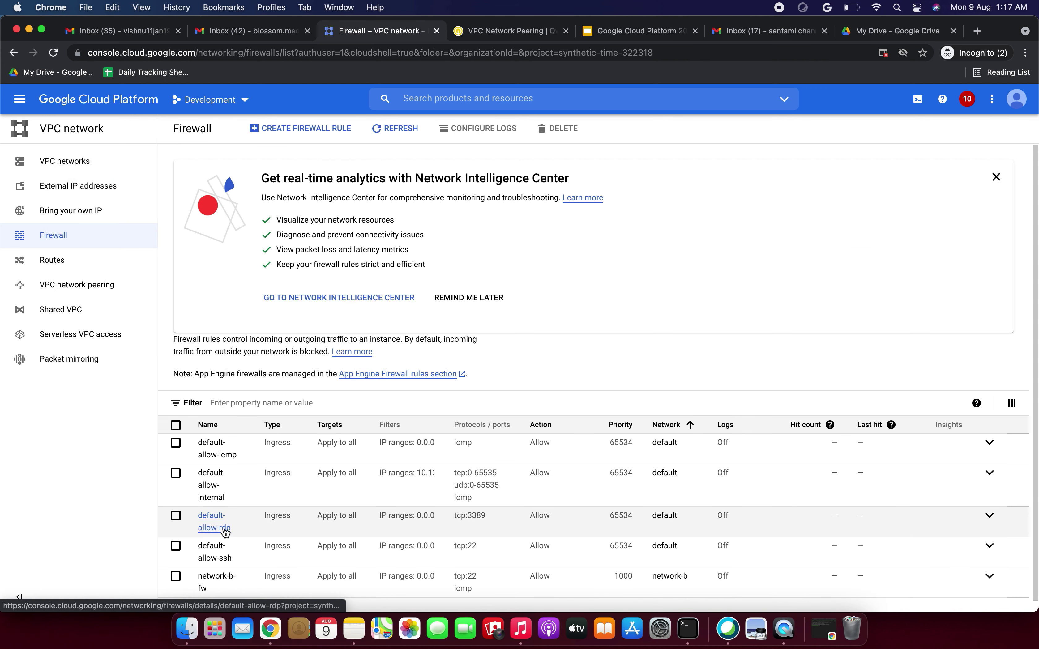
click(176, 567)
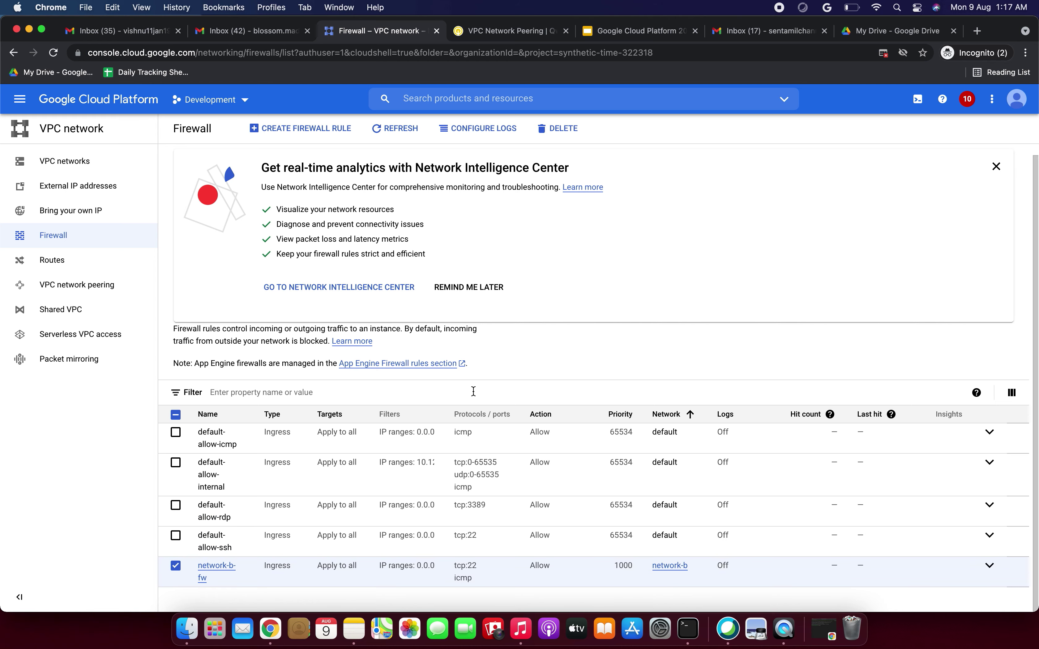
click(567, 128)
click(616, 388)
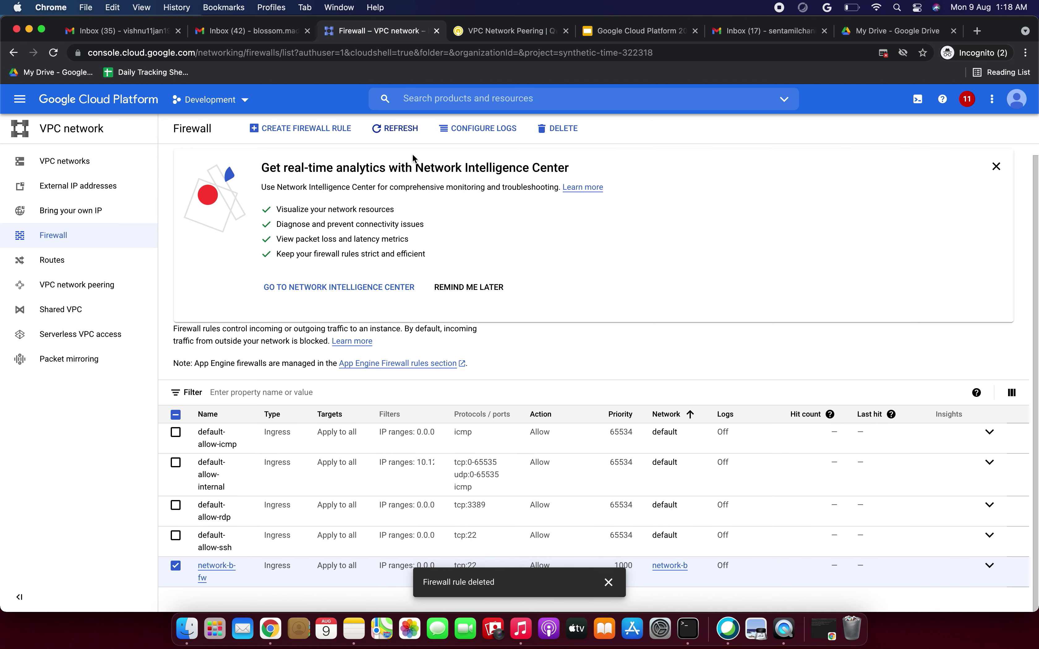
click(399, 129)
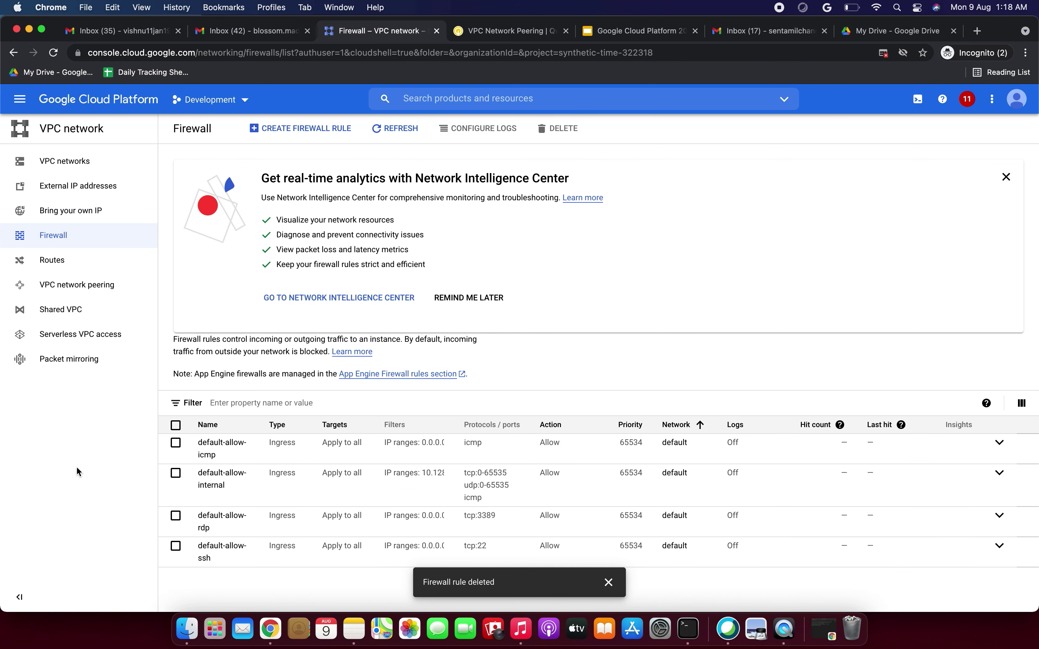
Step: Delete network-b's default route to the internet in the Development project and refresh the routes to check its removal
click(54, 259)
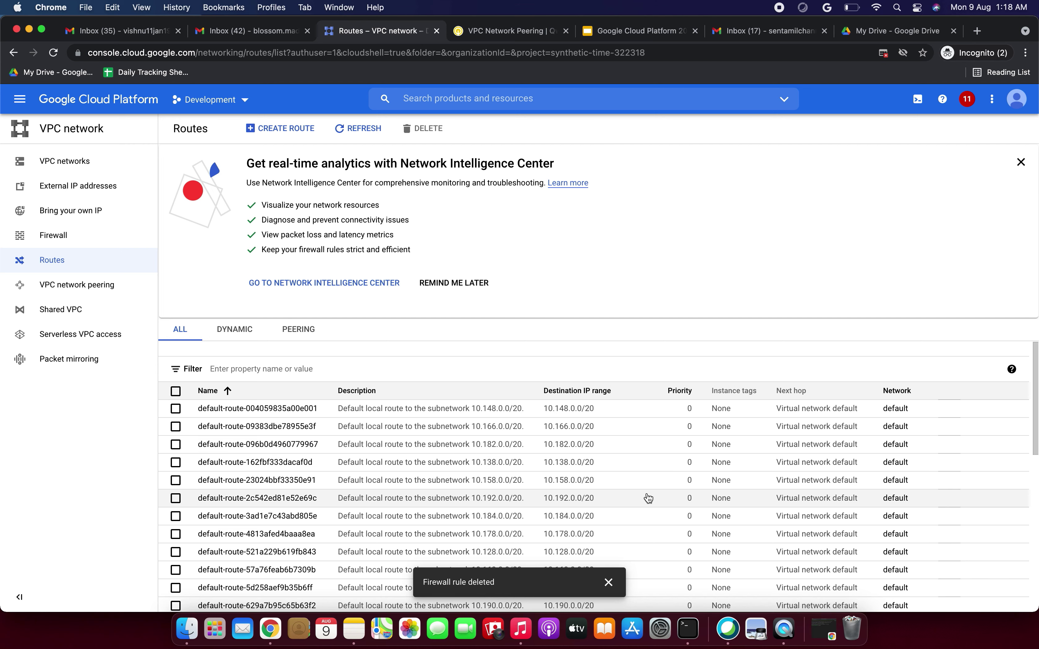
scroll(718, 500, down, 5)
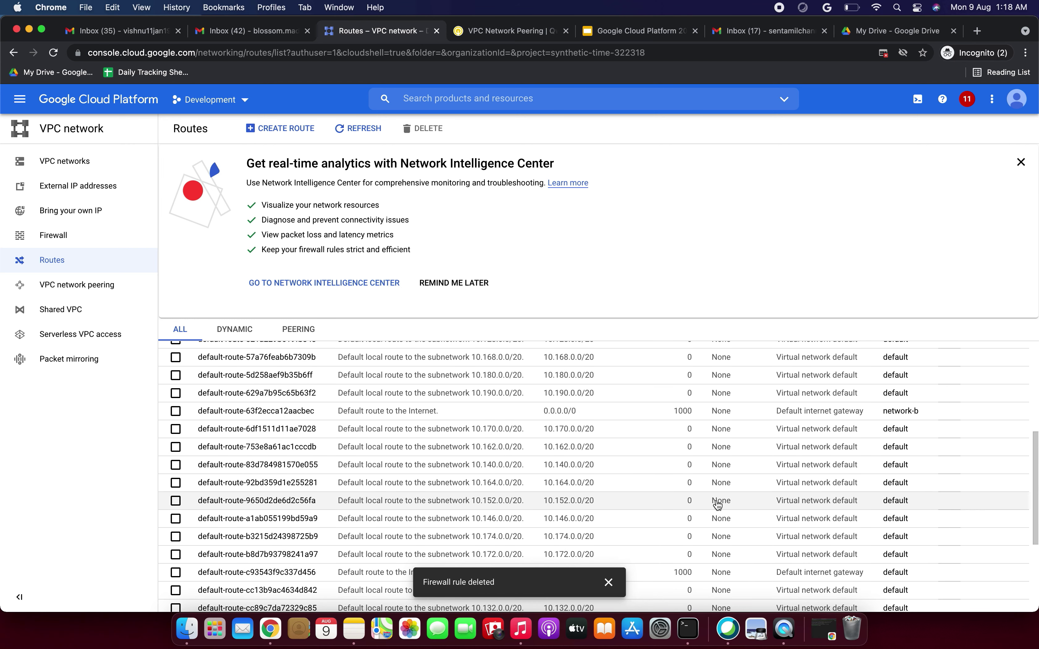
click(374, 126)
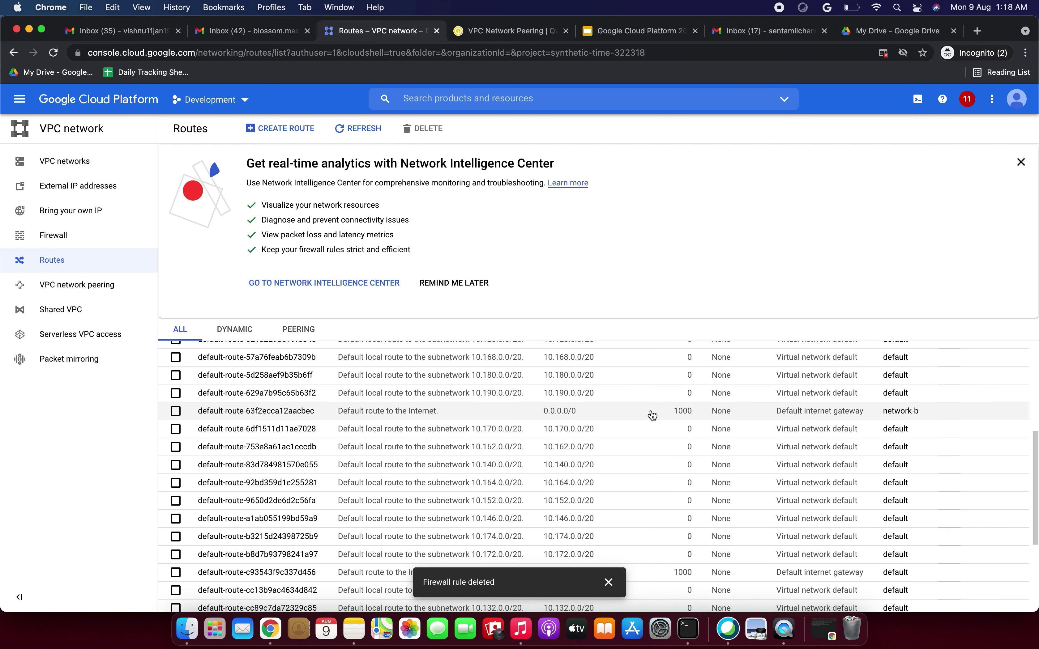
click(175, 411)
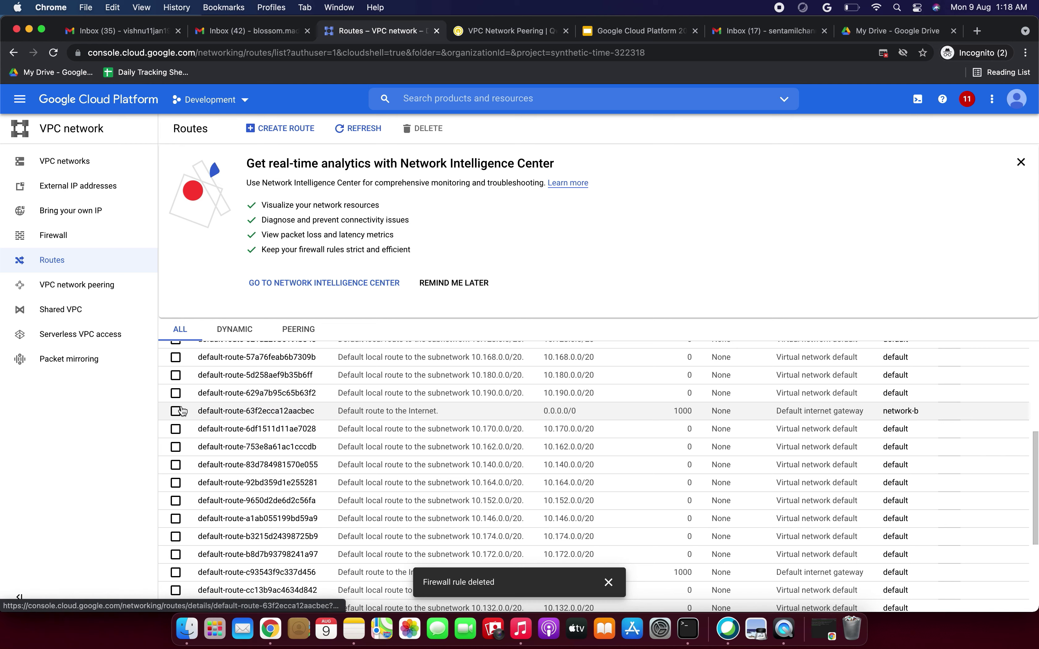
click(423, 128)
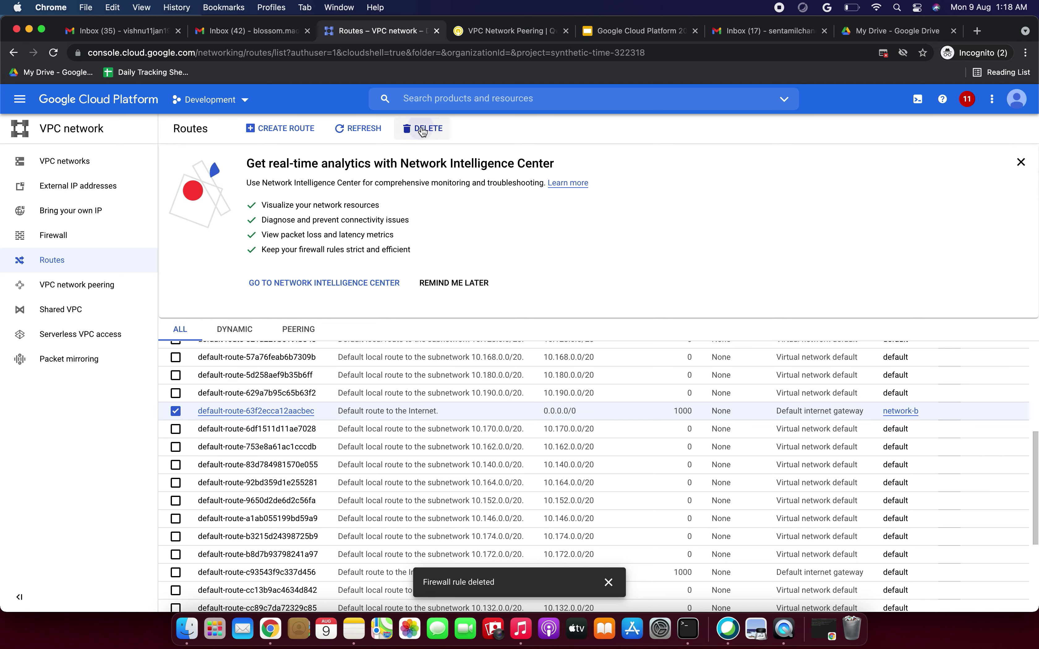
click(631, 386)
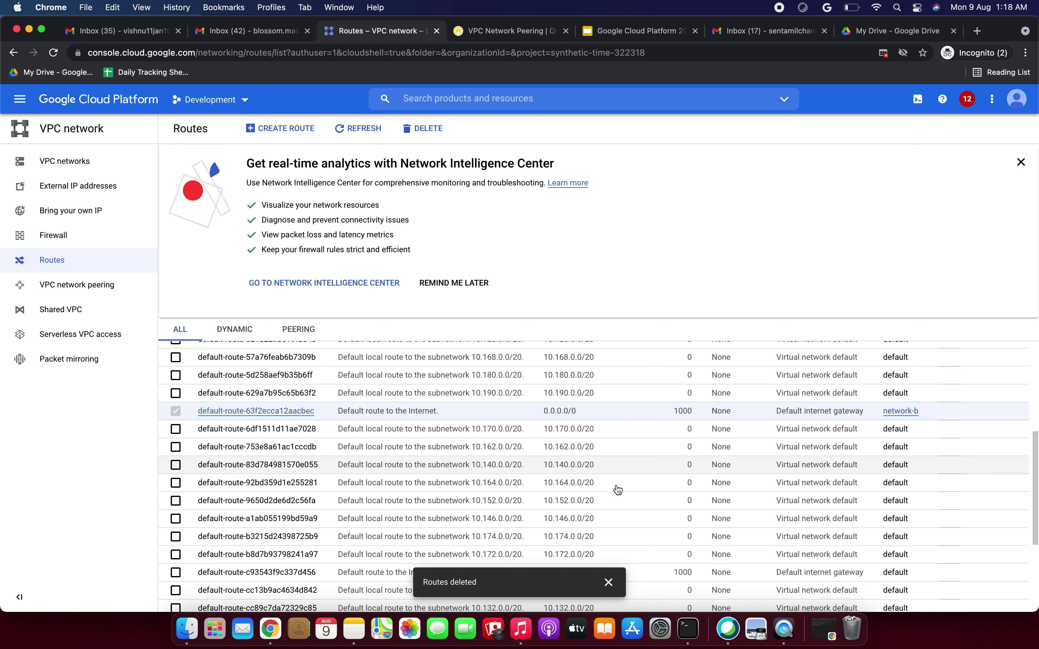
click(345, 129)
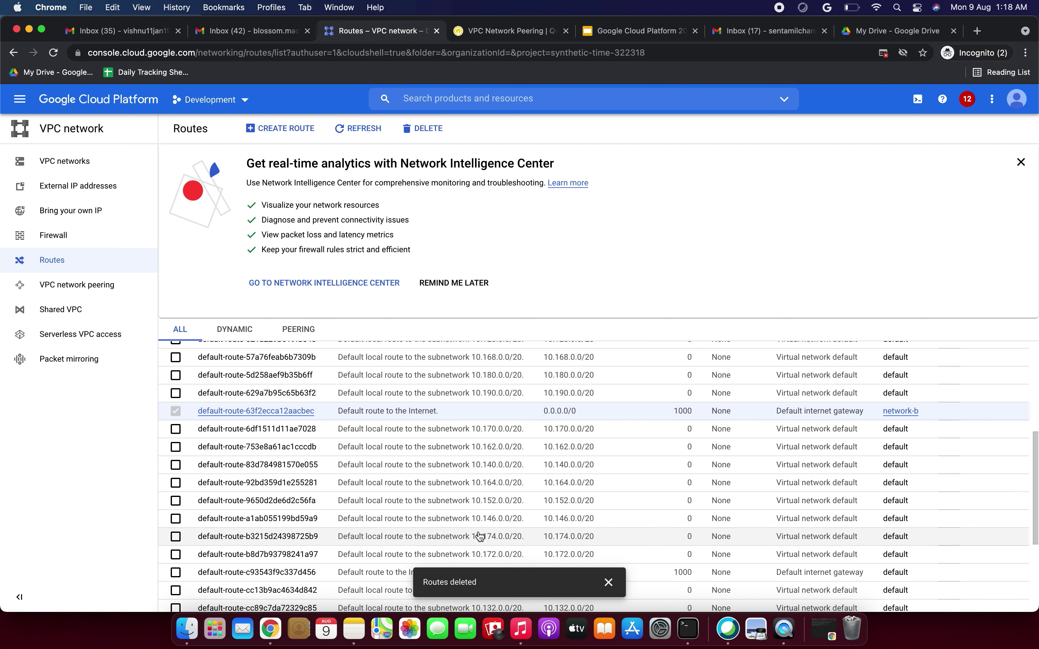
scroll(476, 534, down, 5)
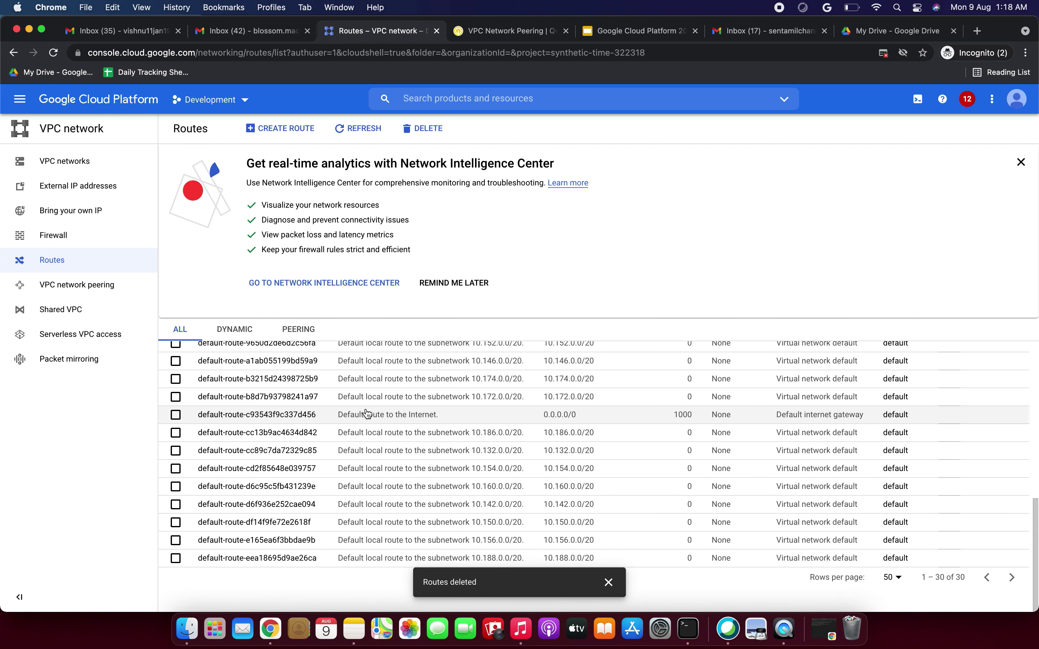
click(353, 134)
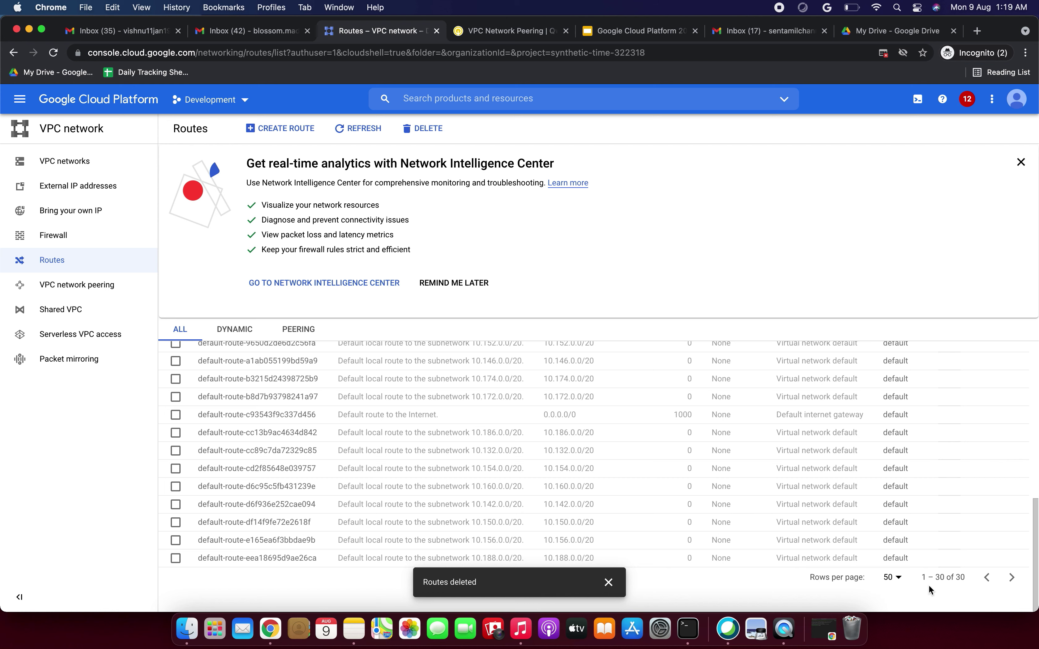
click(609, 582)
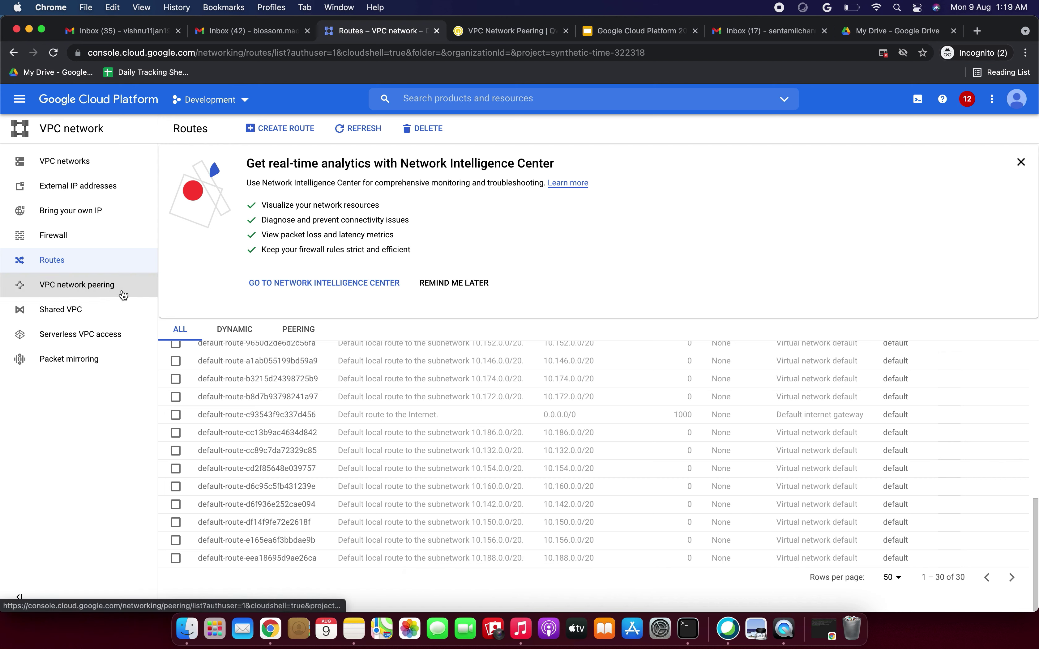
Step: Reload the Development project's VPC network peering page and delete the peer-ba peering connection
click(98, 292)
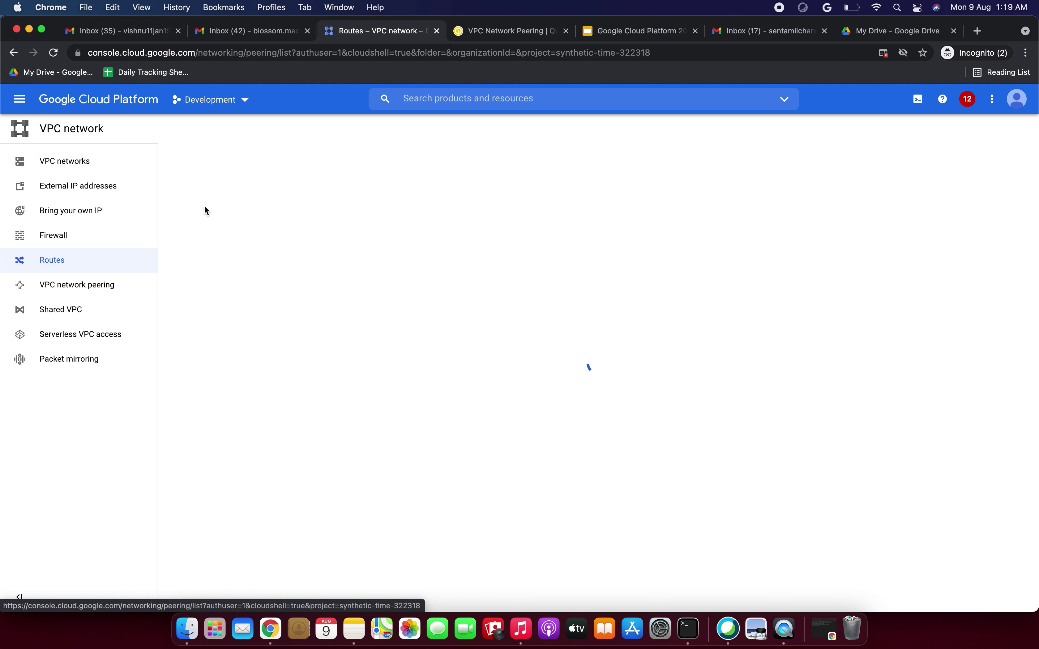
click(82, 296)
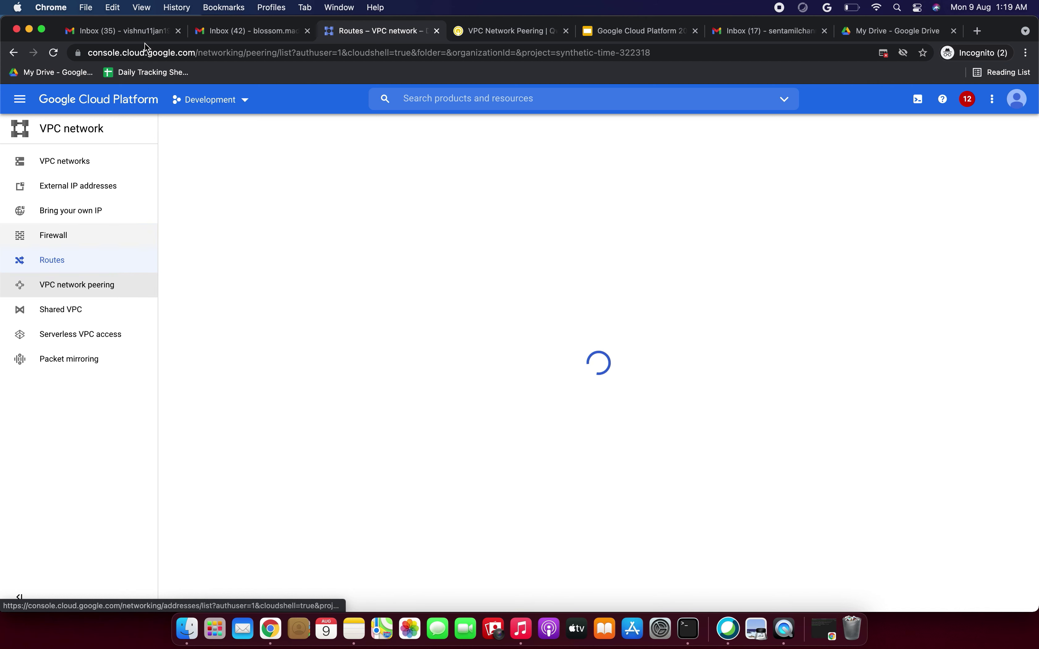
click(54, 53)
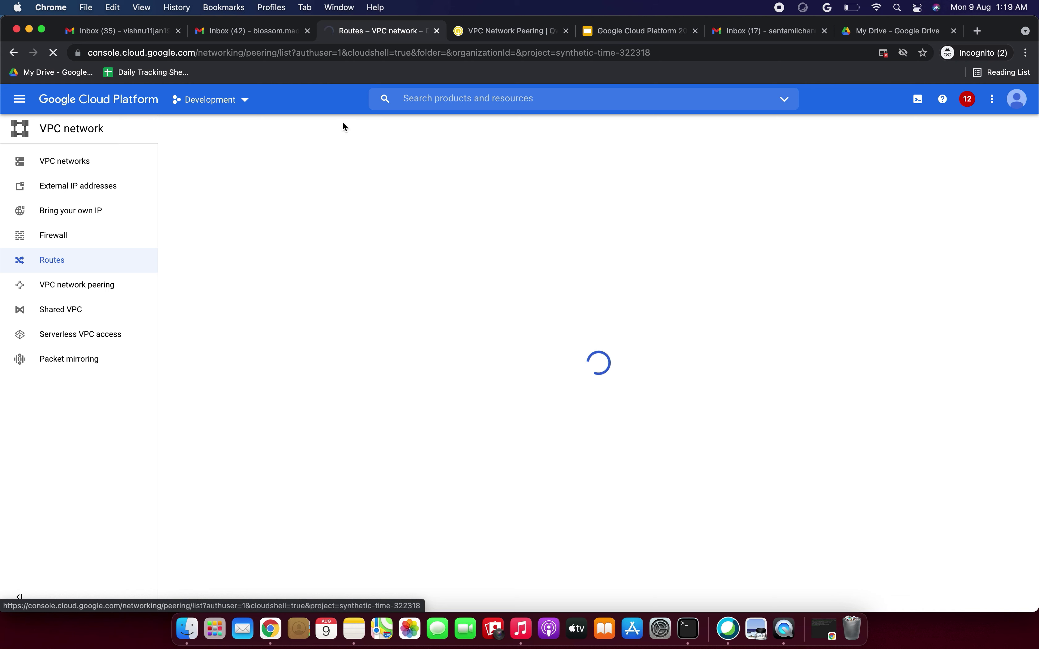
click(172, 52)
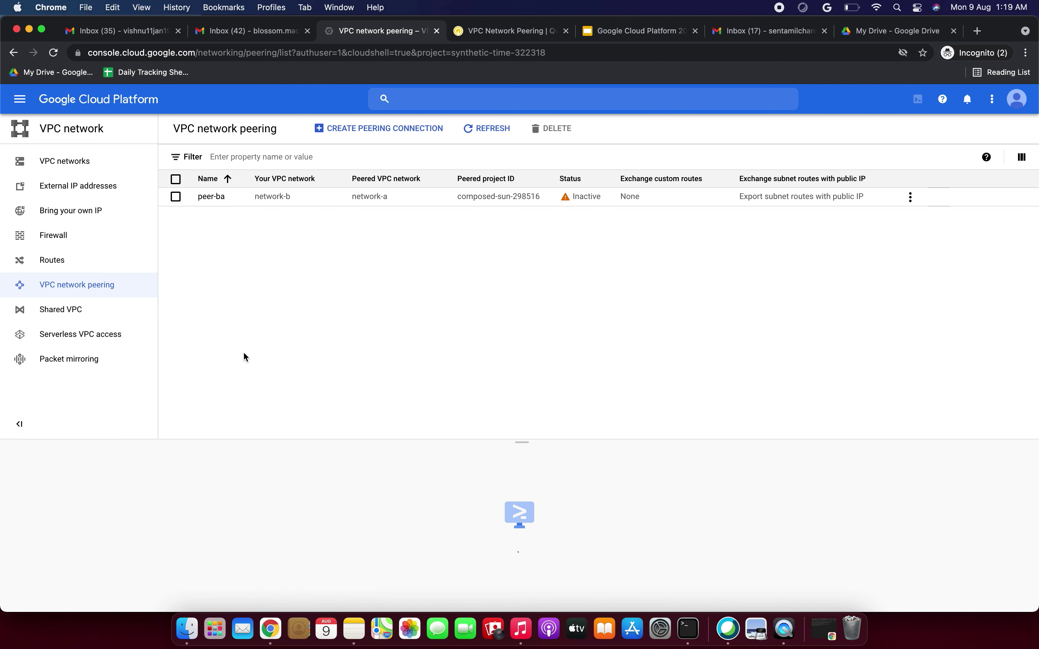
click(176, 197)
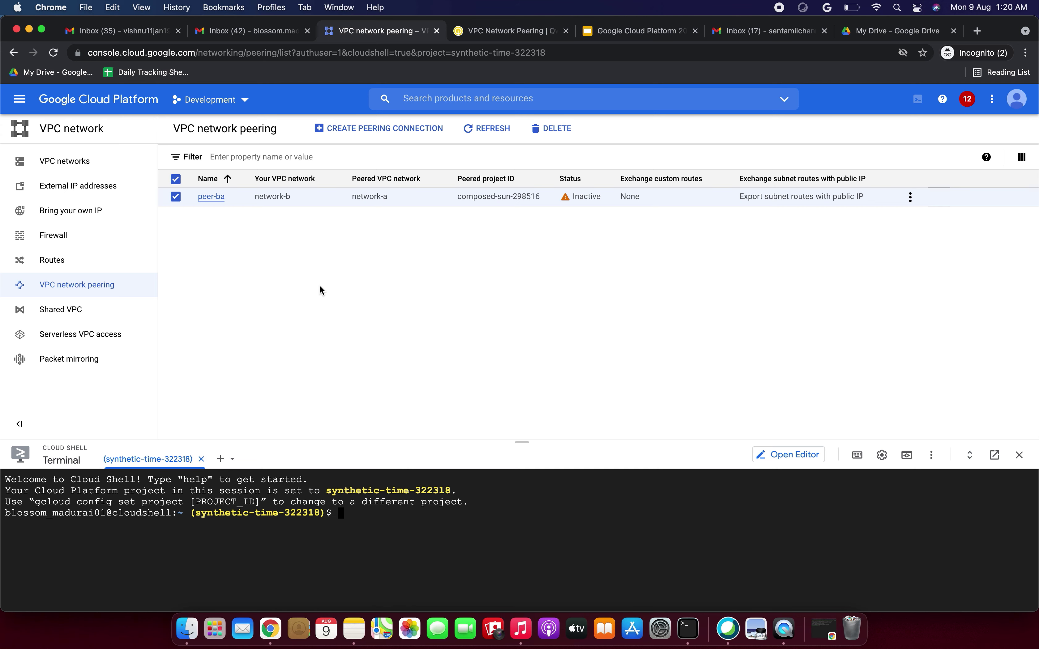
click(567, 128)
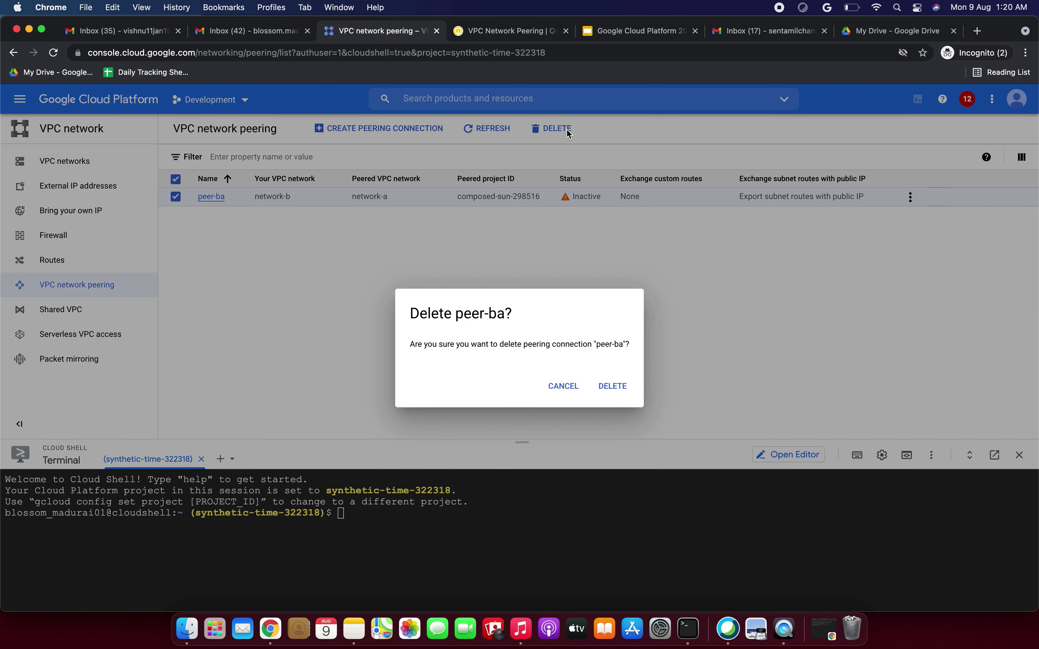
click(608, 386)
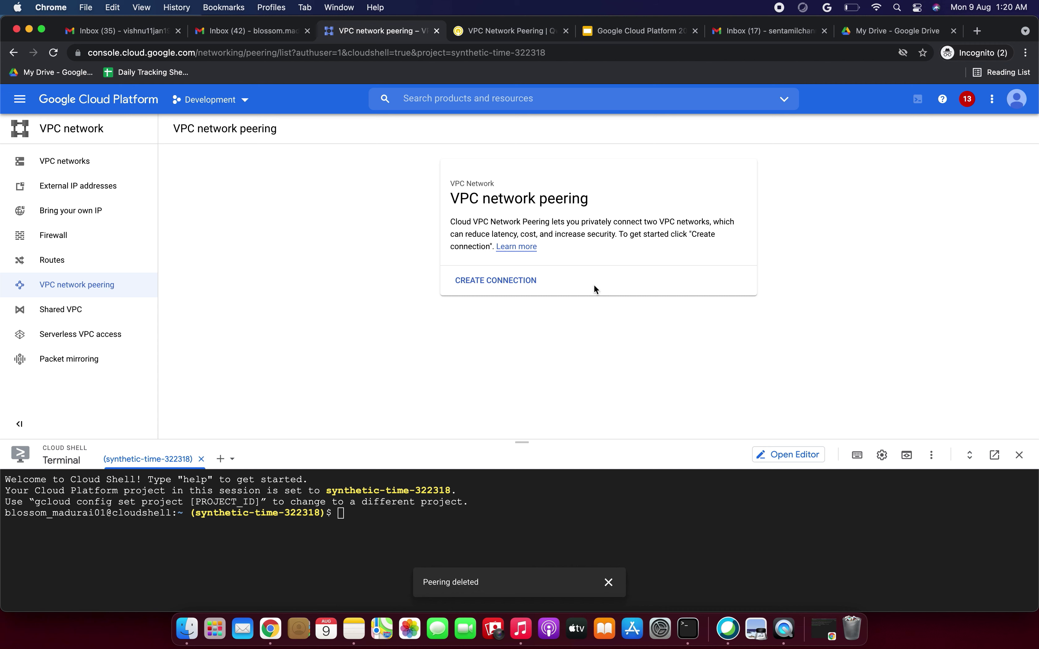
Step: Delete the network-b VPC network from the Development project and check the networks list for its removal
click(73, 163)
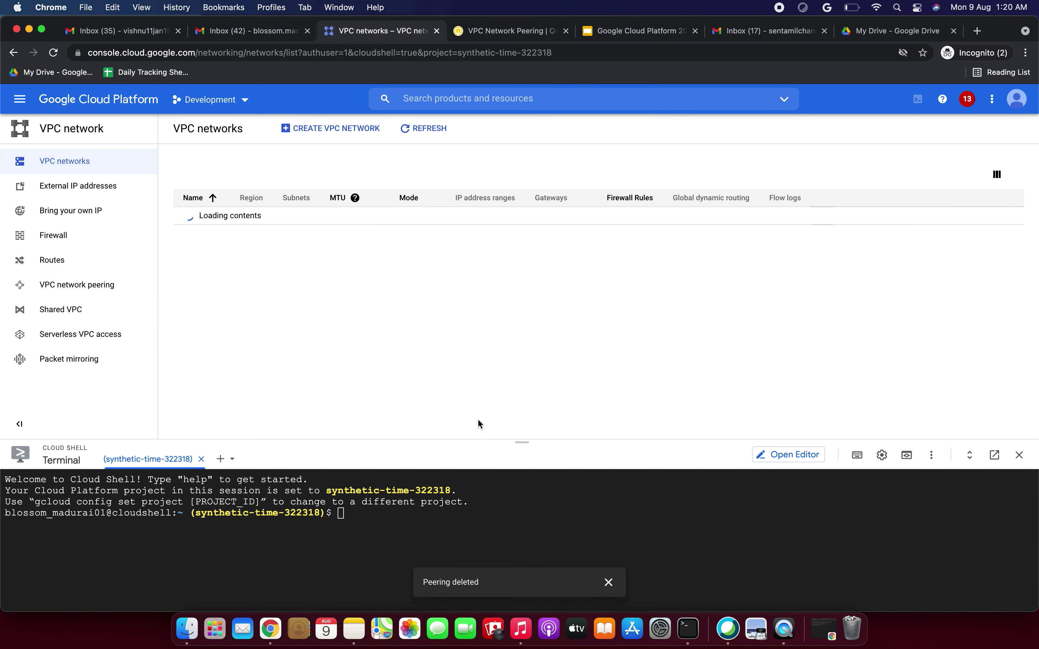
drag(521, 442, 521, 484)
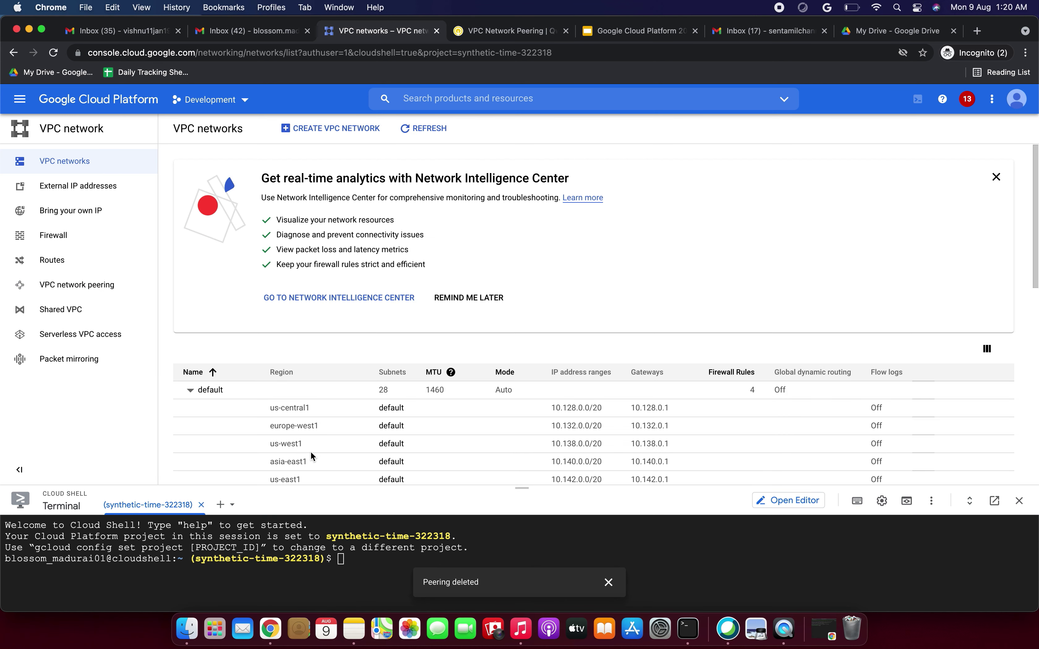
scroll(310, 451, down, 10)
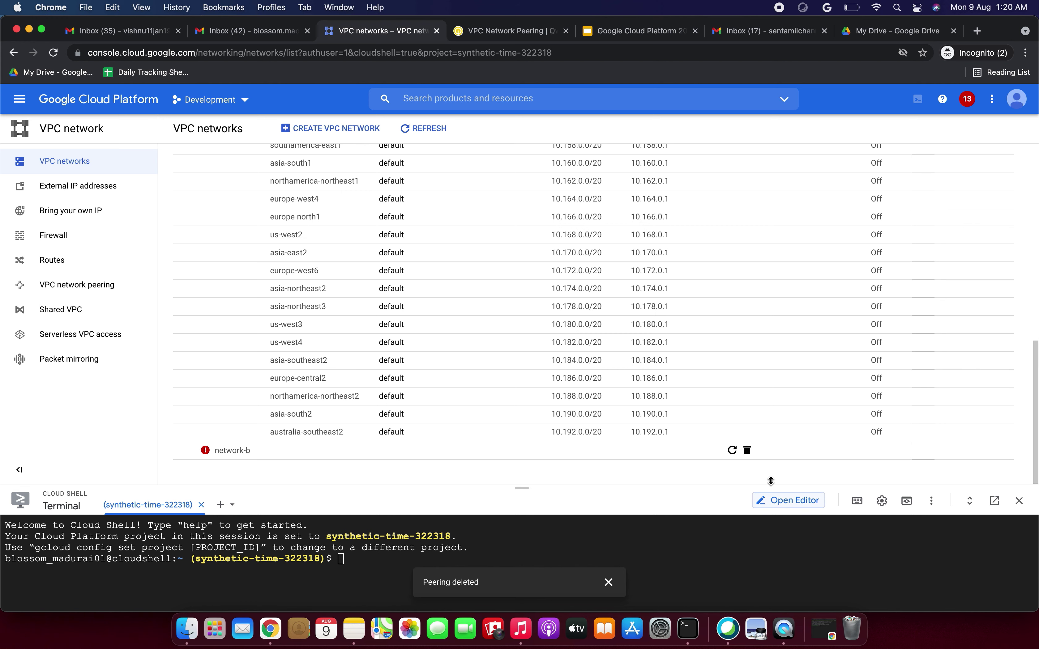
click(747, 450)
click(227, 451)
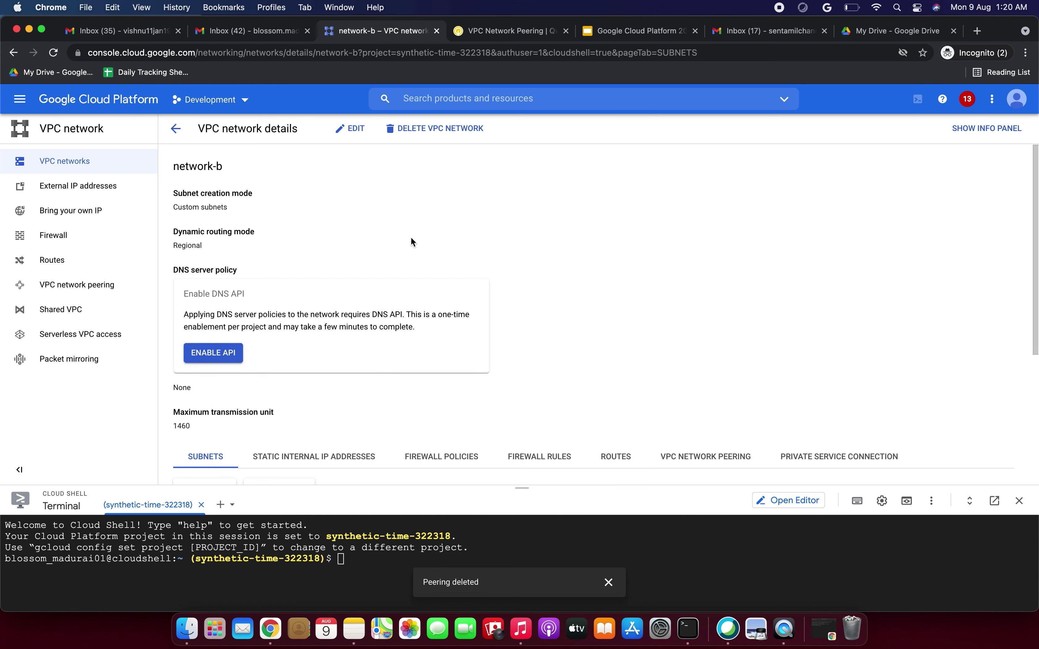
click(423, 129)
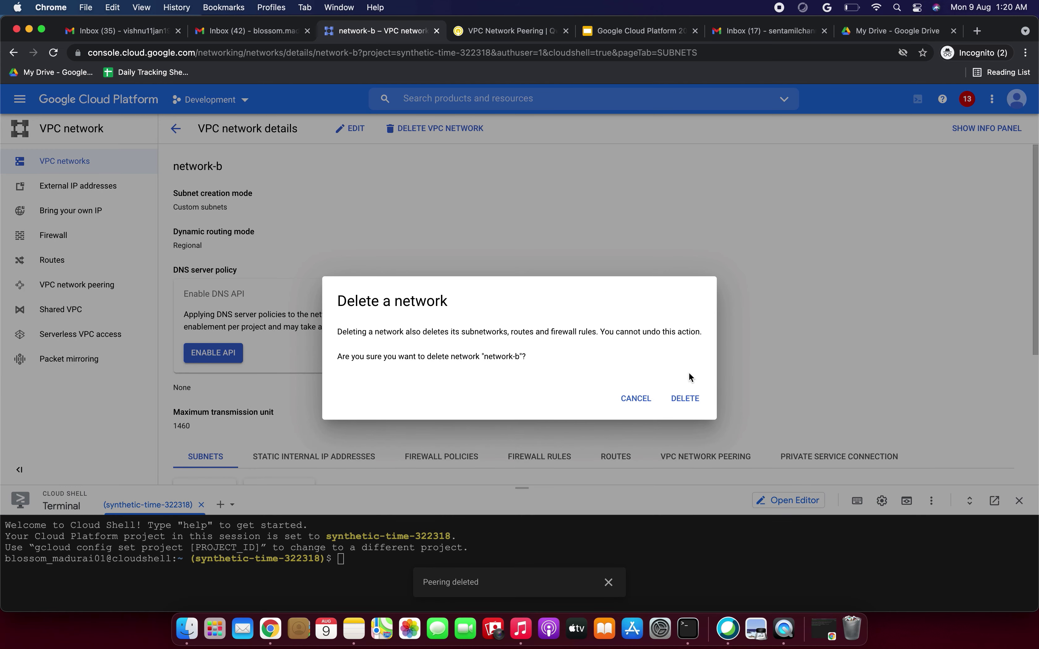
click(691, 399)
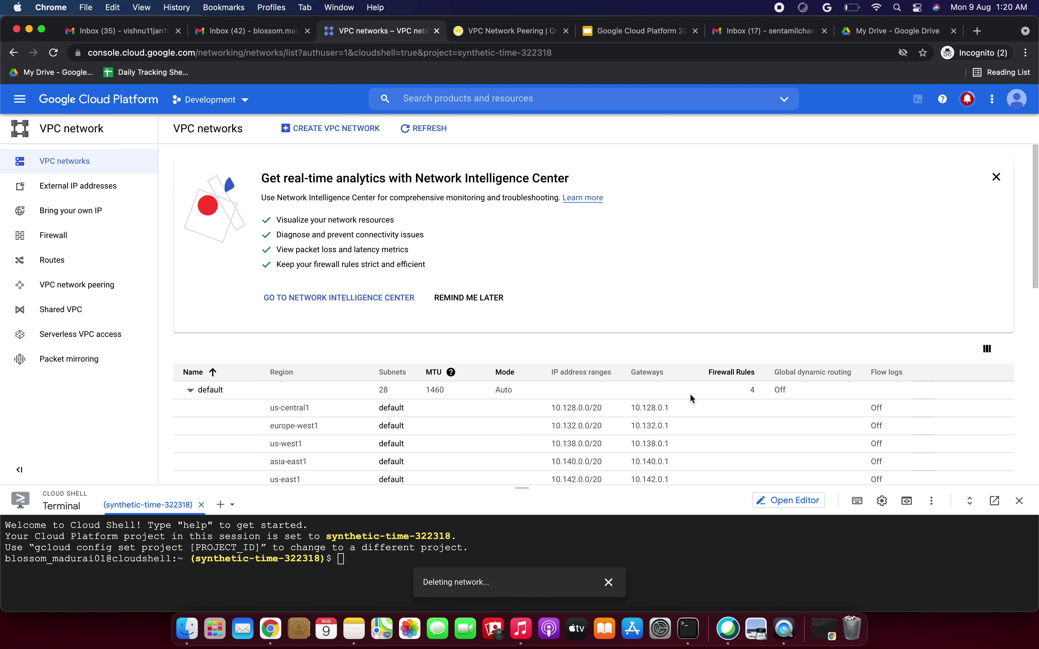
scroll(702, 433, down, 15)
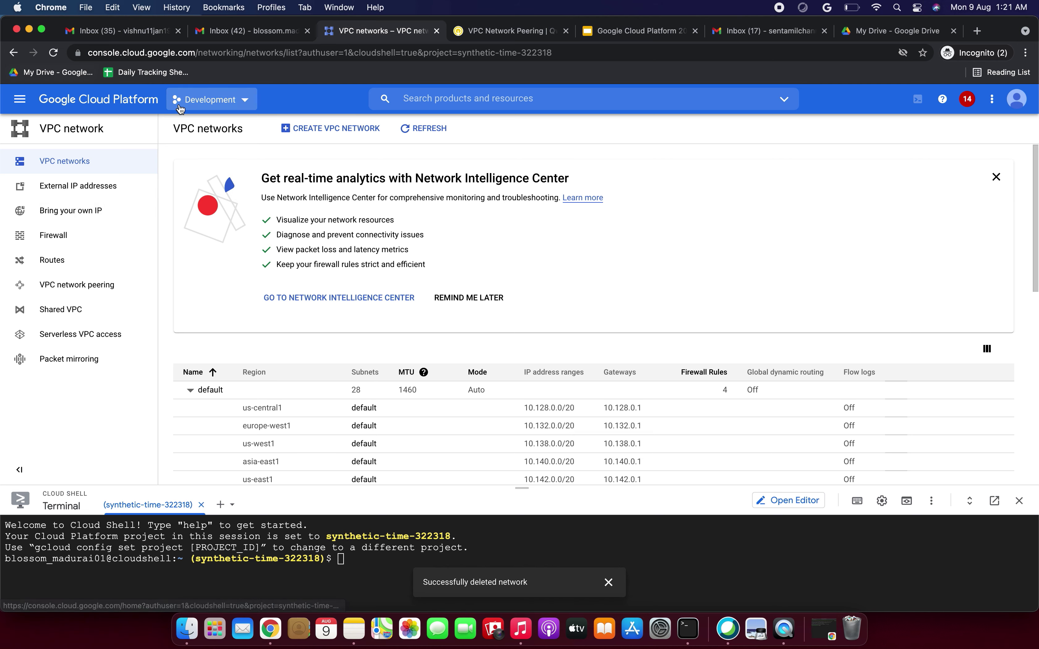
Step: Open the IAM & Admin Manage Resources page to list the account's projects
click(29, 95)
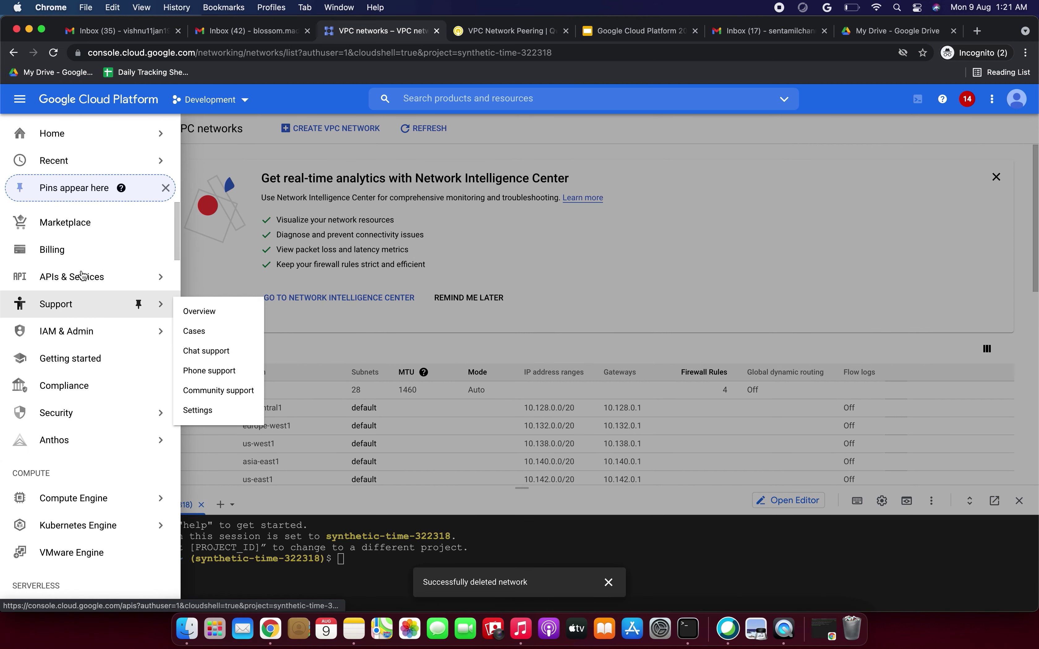
mouse_move(81, 335)
click(191, 192)
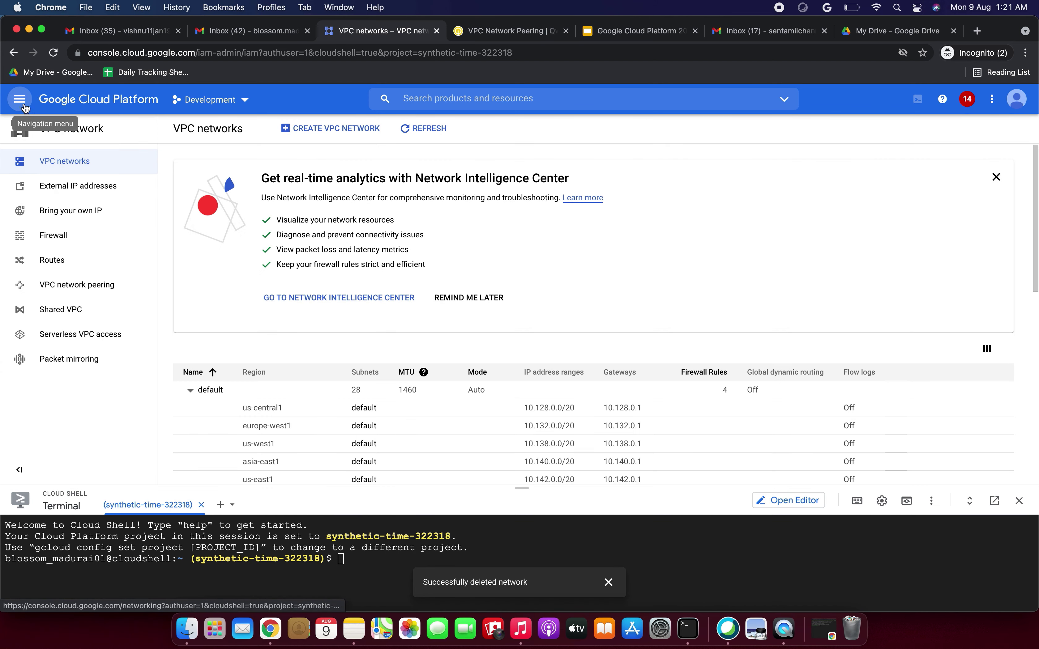
click(22, 105)
mouse_move(76, 339)
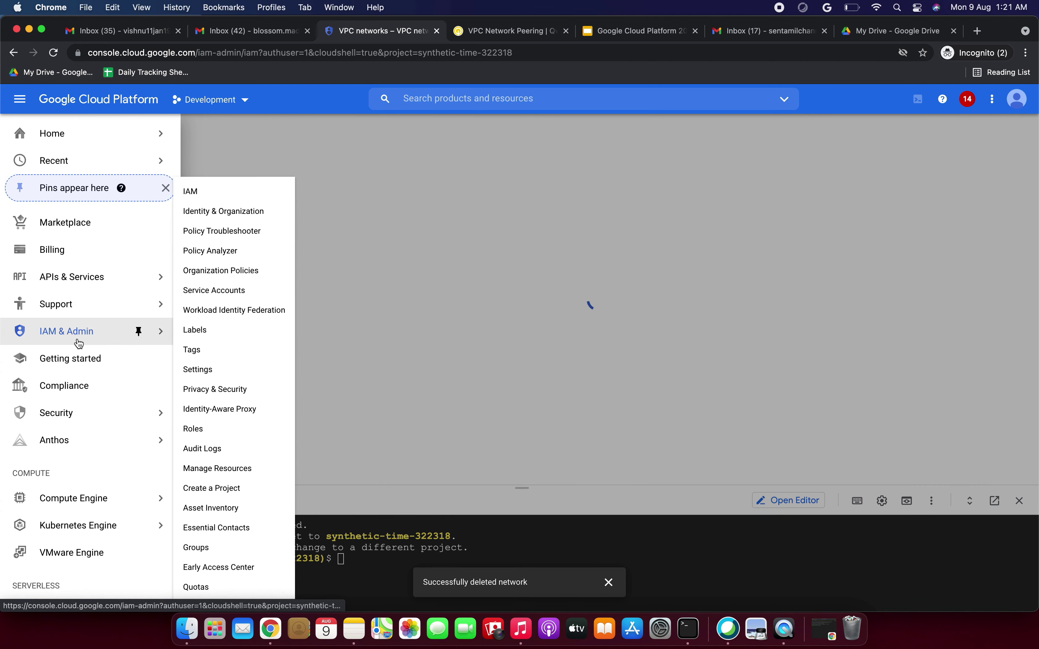
click(210, 469)
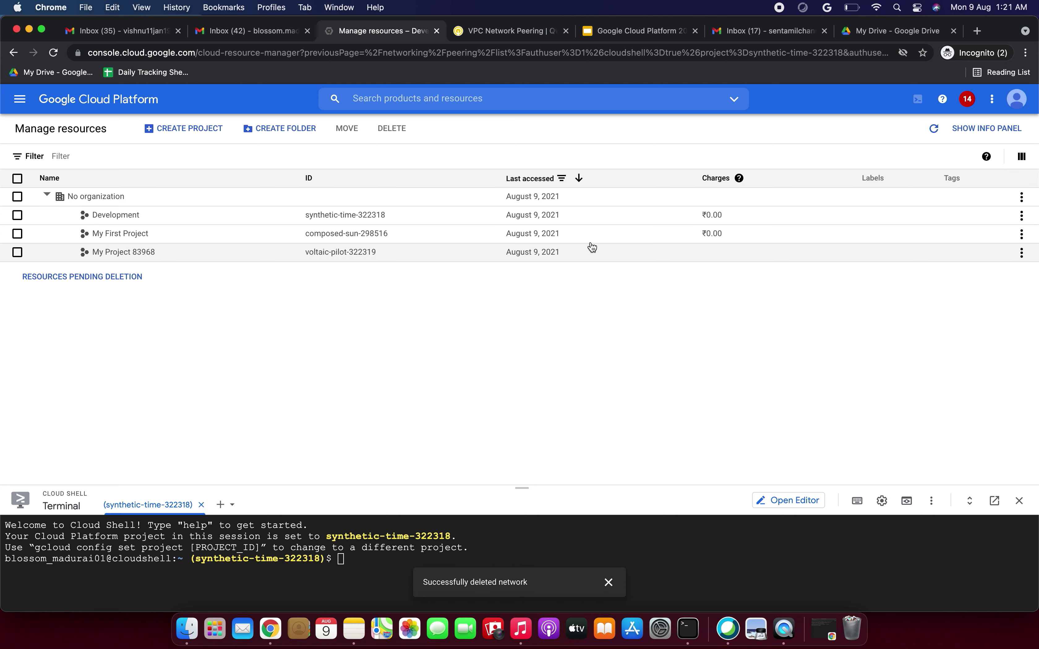
Step: Shut down the project My Project 83968, confirming with its project ID voltaic-pilot-322319
click(1021, 253)
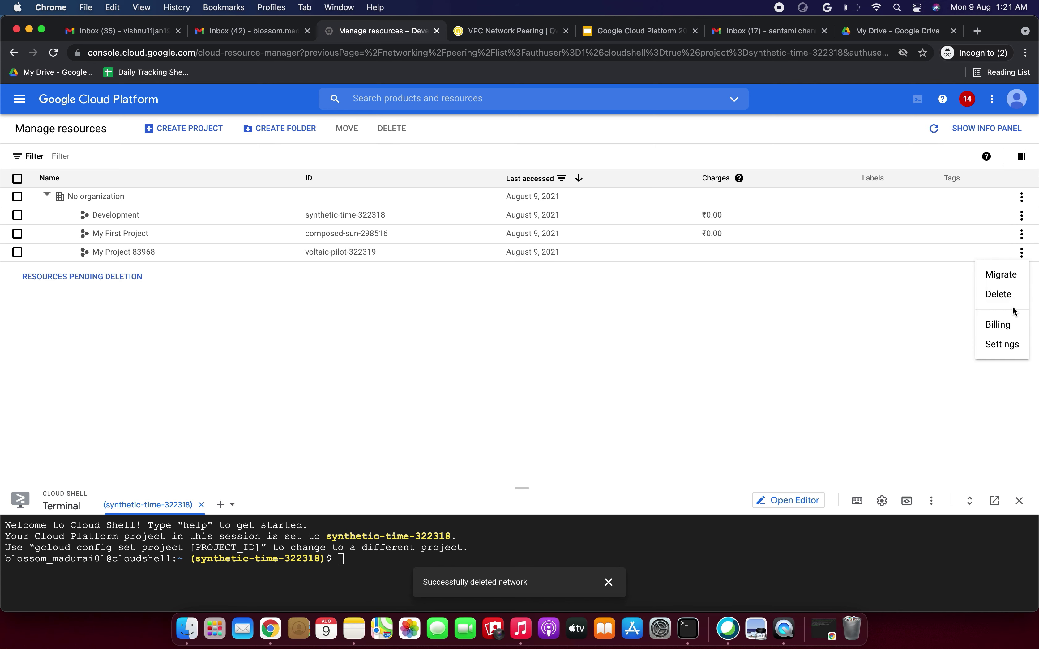
click(1003, 295)
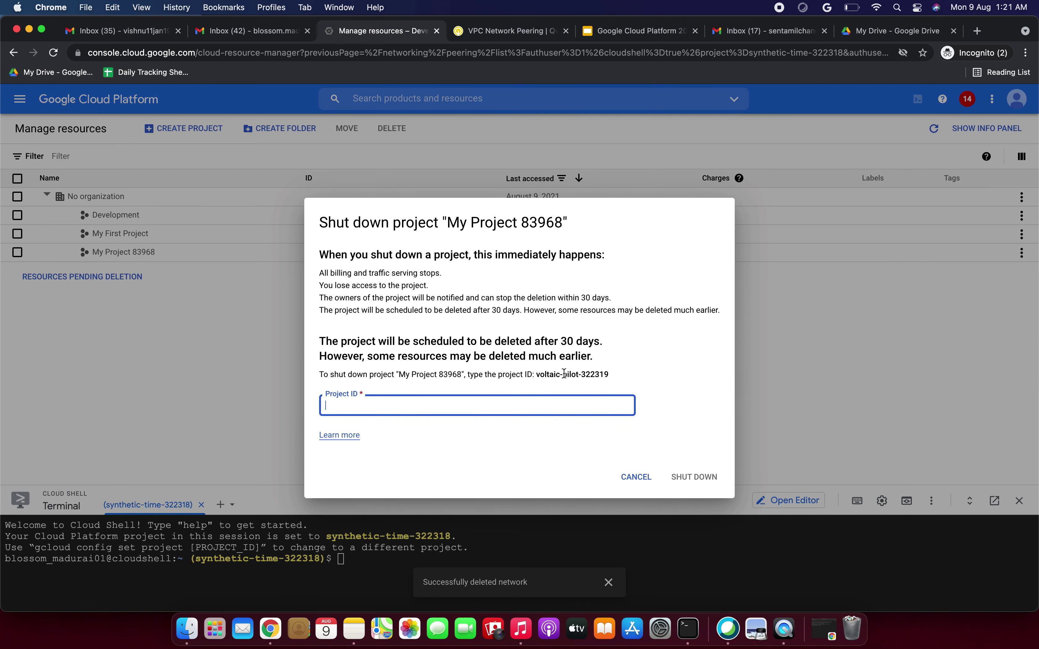
drag(537, 375, 606, 377)
key(super+c)
click(564, 397)
key(super+v)
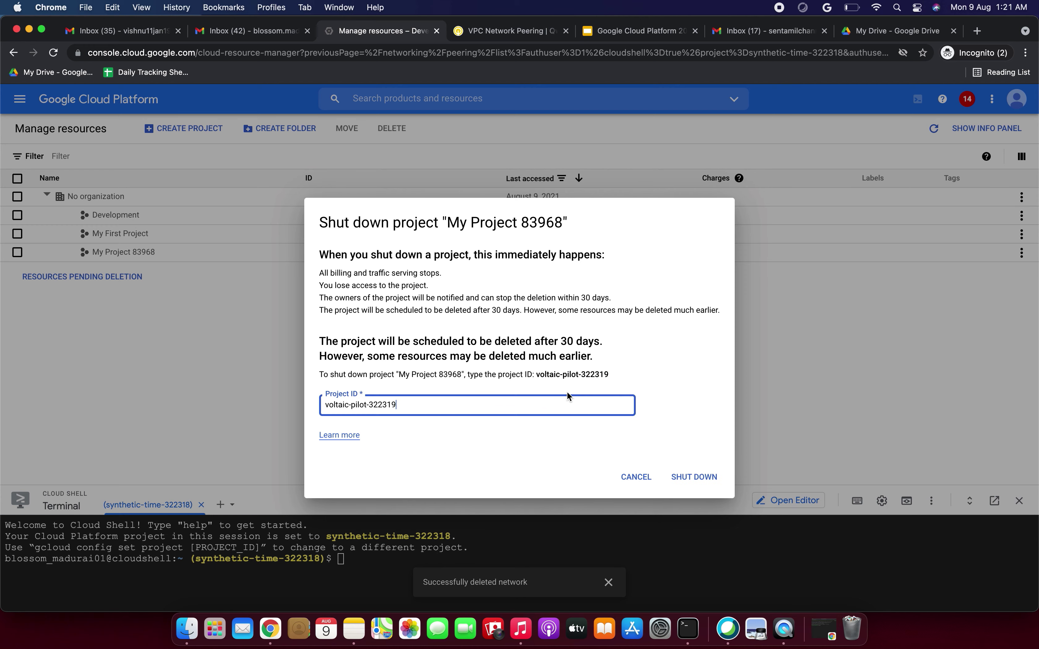
click(686, 477)
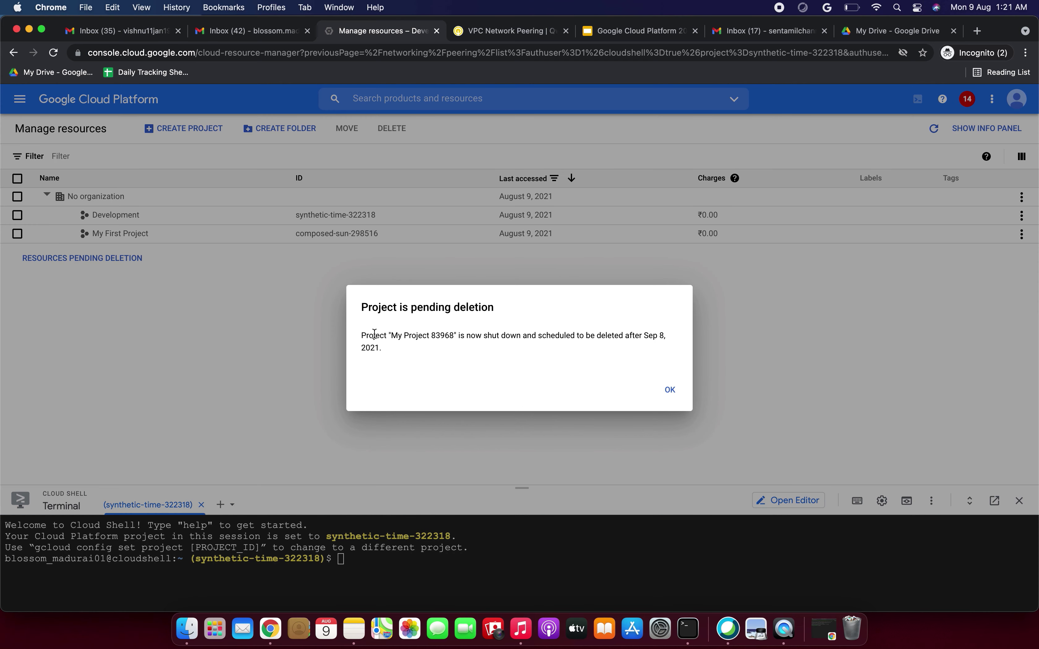
drag(361, 335, 617, 334)
click(669, 389)
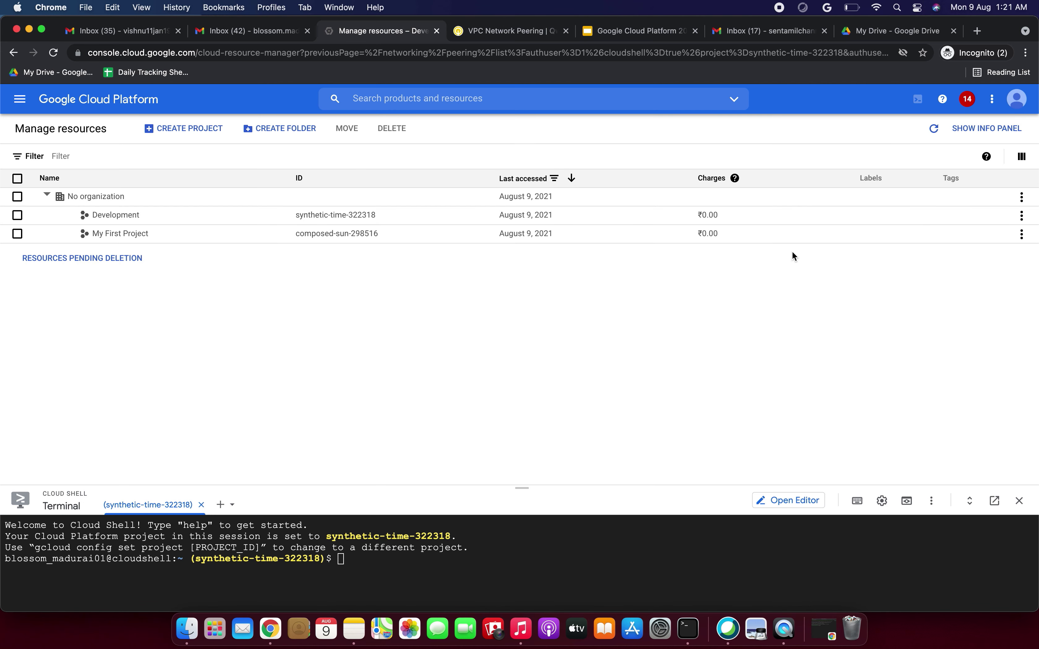
Step: Shut down the Development project, confirming with its project ID synthetic-time-322318
click(1021, 216)
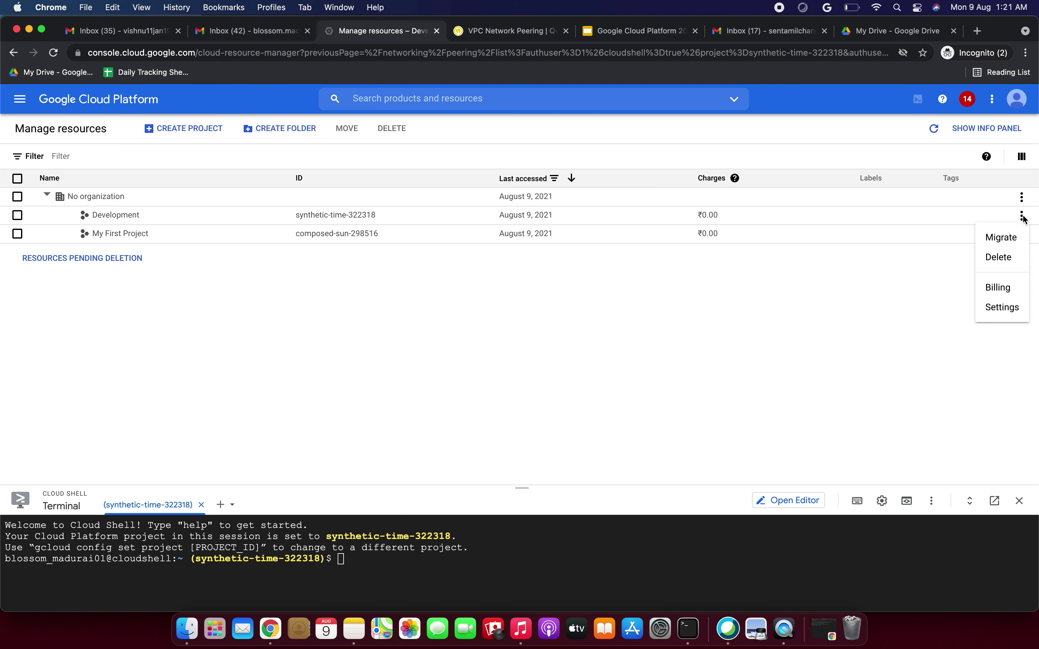
click(616, 321)
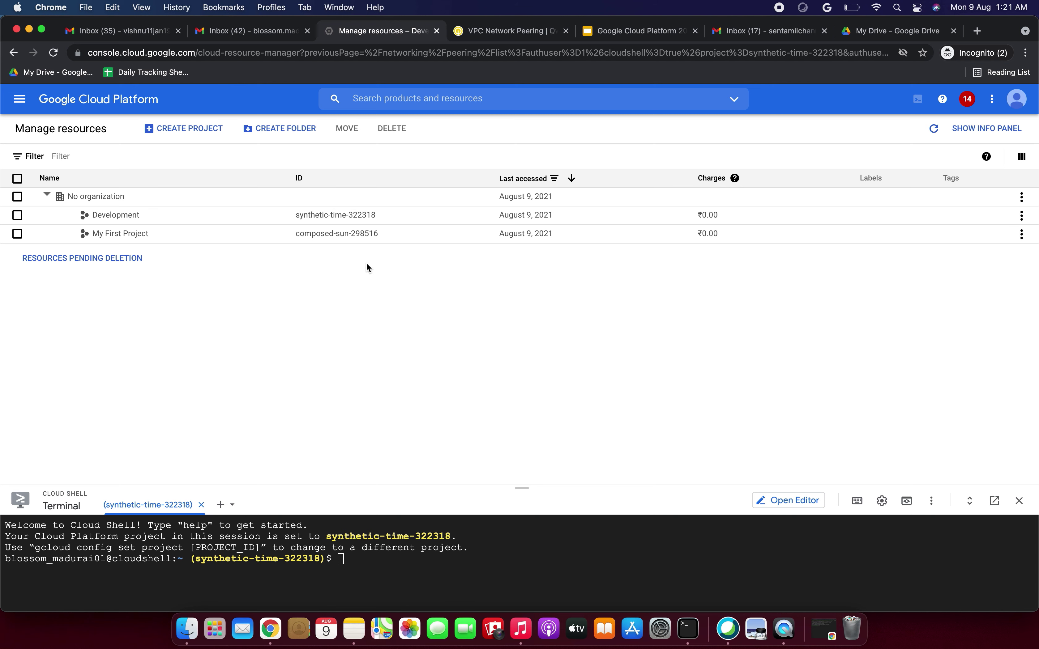
click(1021, 215)
click(1007, 264)
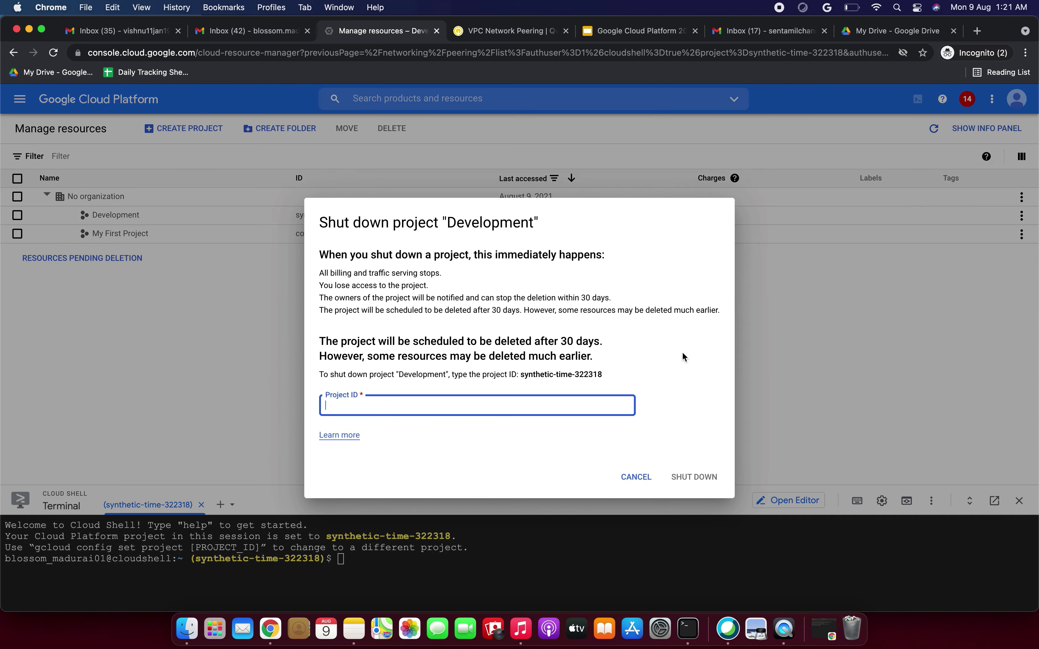
click(520, 374)
drag(521, 374, 594, 378)
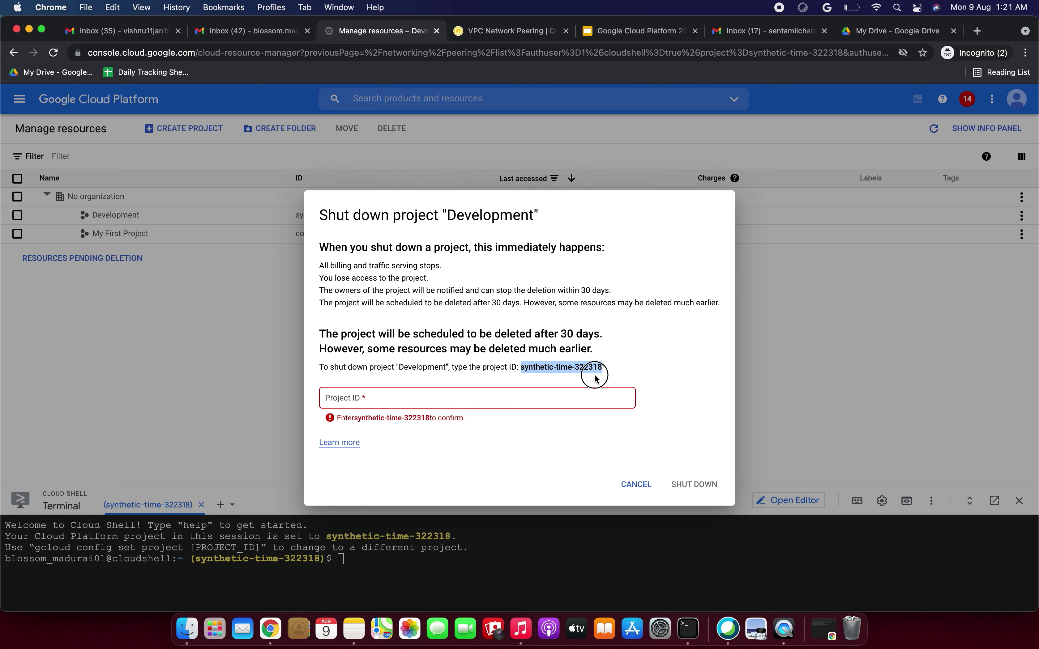
key(super+c)
click(550, 396)
key(super+v)
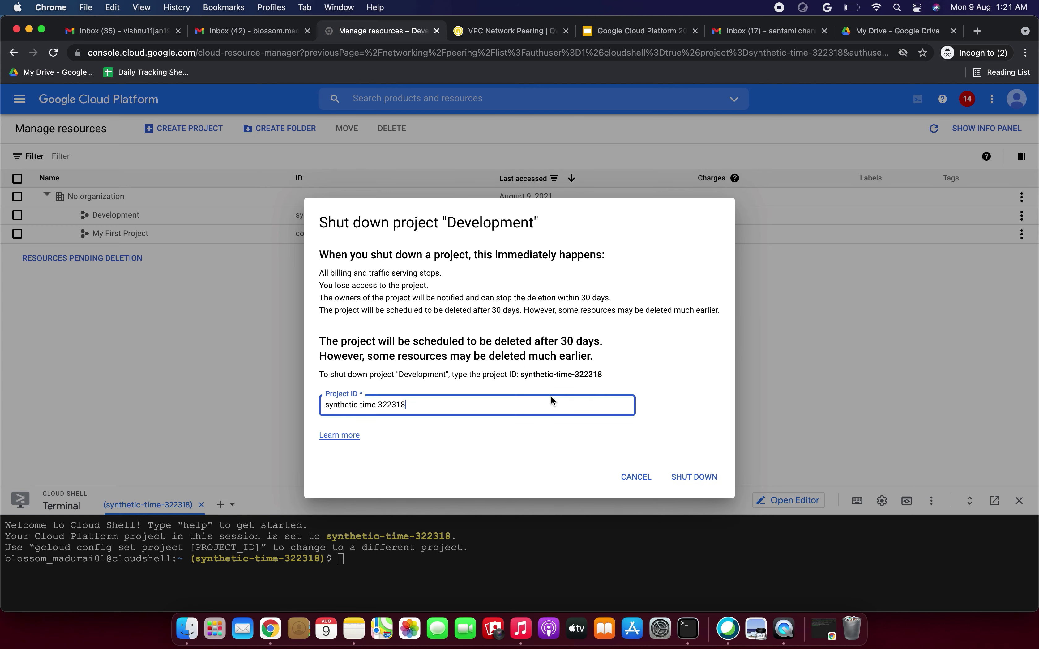
click(694, 477)
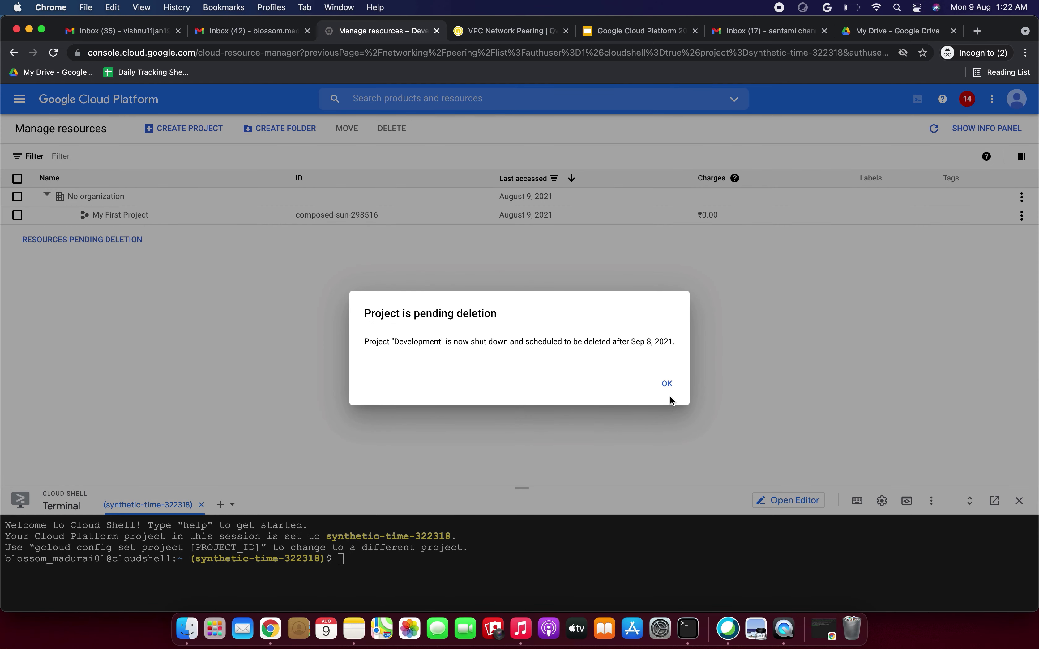
click(665, 383)
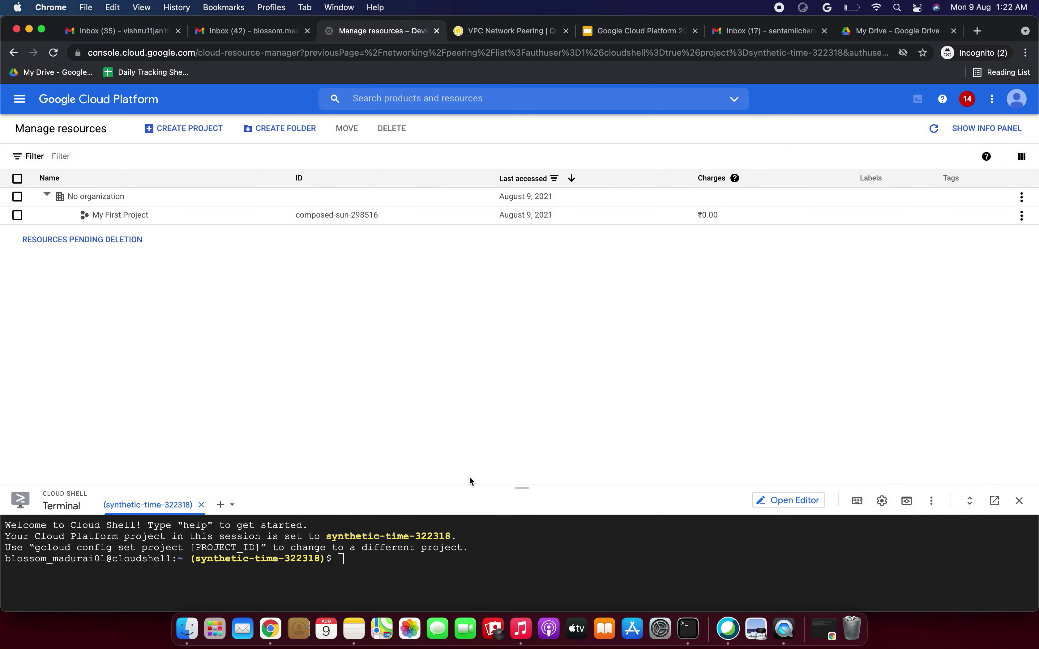
Step: Close the Cloud Shell terminal
drag(522, 487, 515, 281)
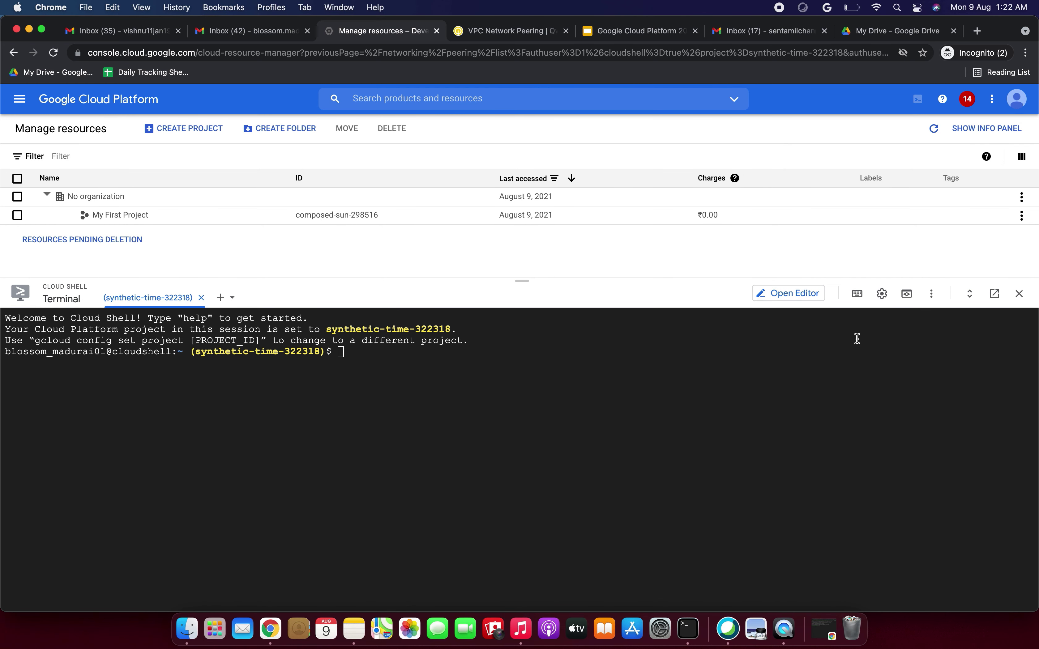
click(1017, 294)
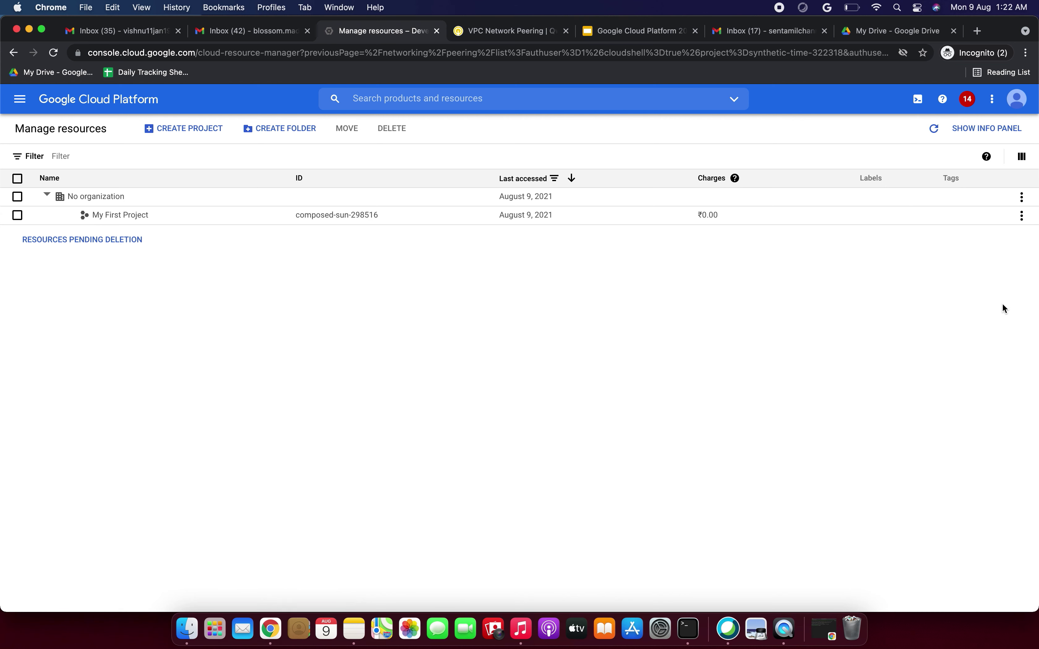